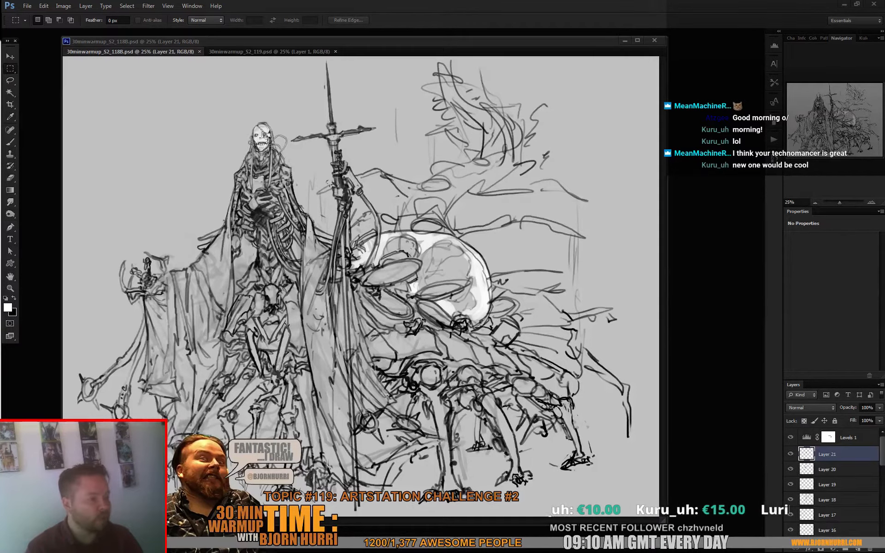
# - Look over the sketch in 30minwarmup_S2_118B.psd and return to the blank 30minwarmup_S2_119.psd document
pyautogui.hotkey('ctrl', 'Tab')
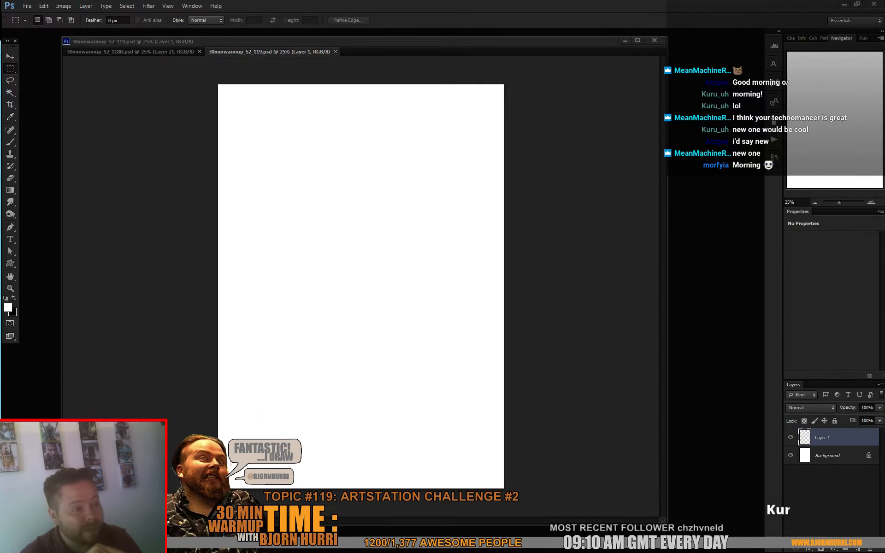
pyautogui.hotkey('ctrl', 'Tab')
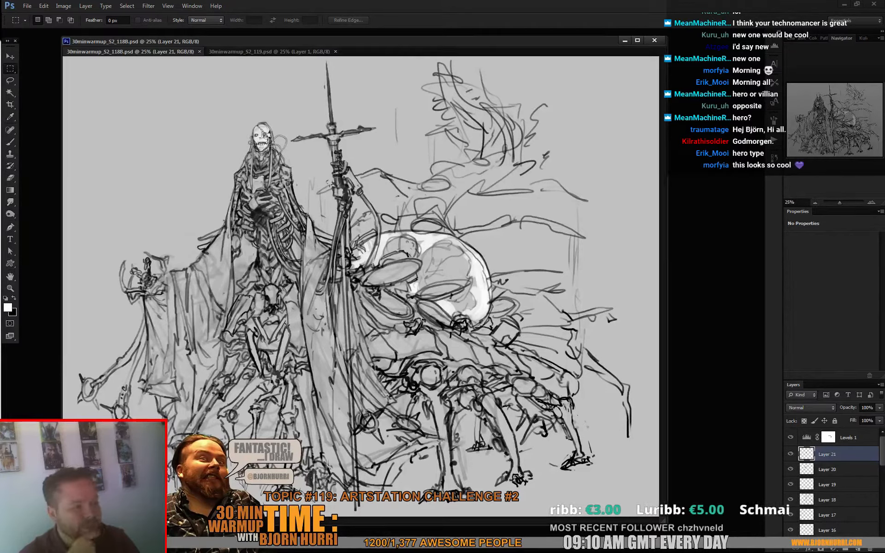
pyautogui.hotkey('ctrl', 'Tab')
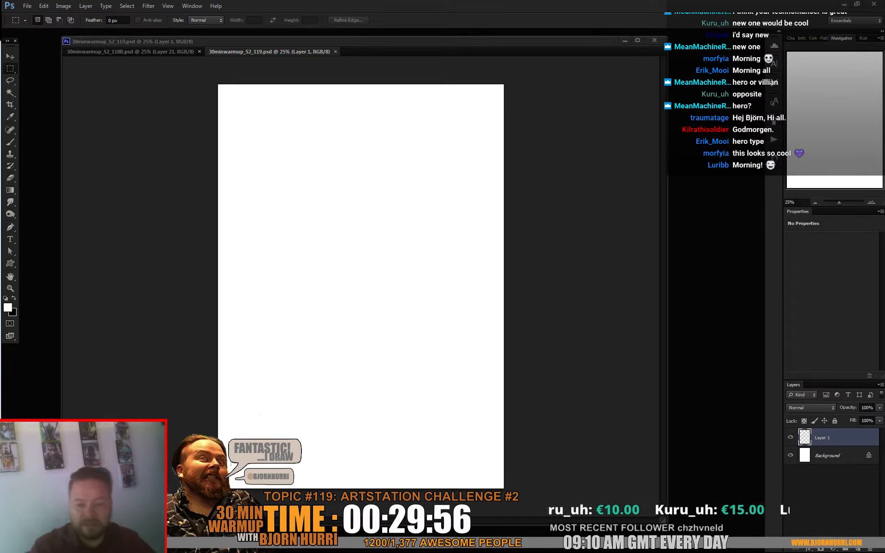
# - Set up the Brush tool with black as the foreground colour and the textured 80 px brush preset
pyautogui.press('b')
pyautogui.press('x')
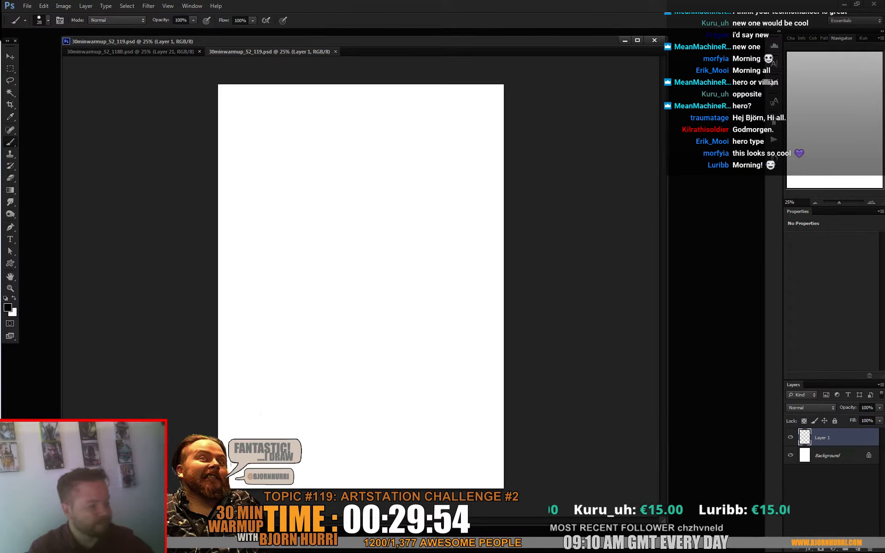
pyautogui.rightClick(327, 256)
pyautogui.click(379, 336)
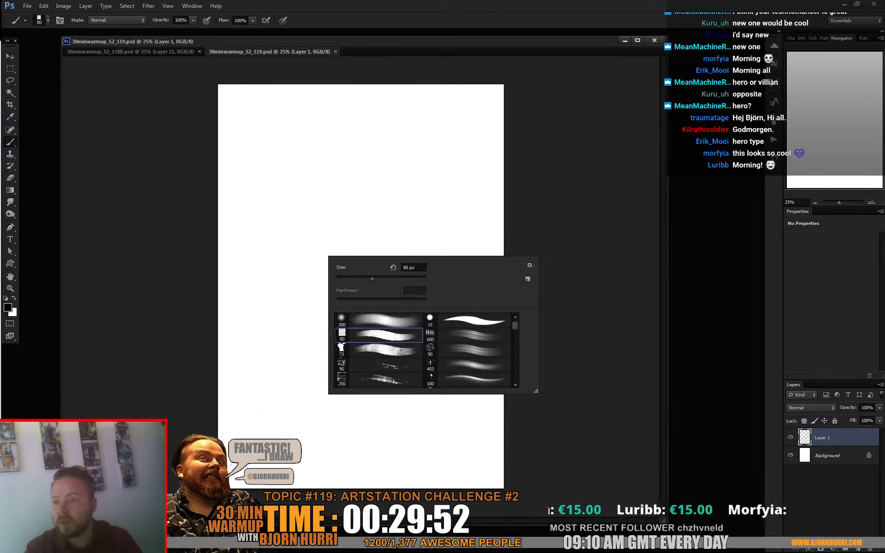
pyautogui.press('Escape')
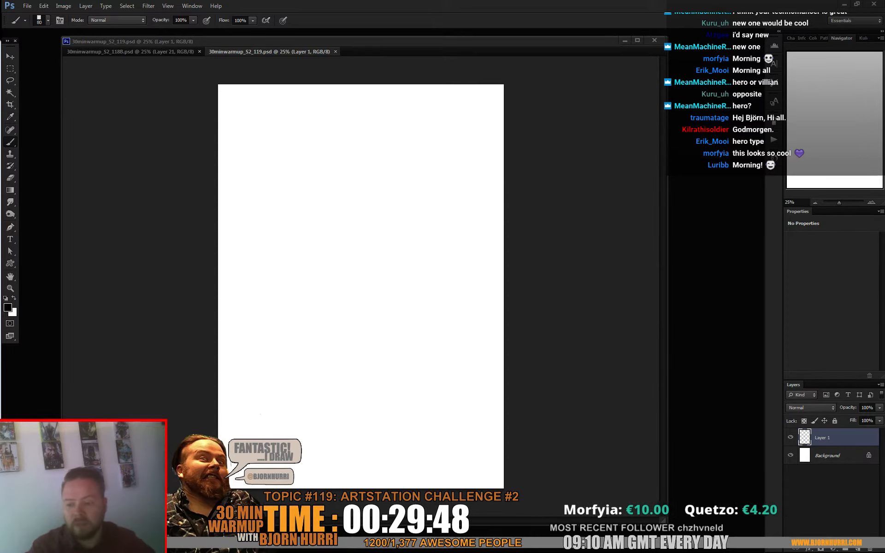
# - Sketch loose circular strokes for a figure's head and a curved shoulder line near the top of the canvas
pyautogui.moveTo(359, 183); pyautogui.dragTo(350, 190)
pyautogui.moveTo(325, 156)
pyautogui.mouseDown()
pyautogui.moveTo(370, 161)
pyautogui.moveTo(365, 197)
pyautogui.mouseUp()
pyautogui.moveTo(318, 157)
pyautogui.mouseDown()
pyautogui.moveTo(364, 142)
pyautogui.moveTo(340, 179)
pyautogui.mouseUp()
pyautogui.moveTo(364, 112); pyautogui.dragTo(322, 127)
pyautogui.moveTo(417, 162); pyautogui.dragTo(423, 166)
pyautogui.moveTo(391, 128); pyautogui.dragTo(406, 148)
pyautogui.moveTo(330, 140); pyautogui.dragTo(350, 122)
pyautogui.moveTo(310, 170); pyautogui.dragTo(381, 140)
pyautogui.moveTo(390, 119)
pyautogui.mouseDown()
pyautogui.moveTo(378, 123)
pyautogui.moveTo(412, 207)
pyautogui.mouseUp()
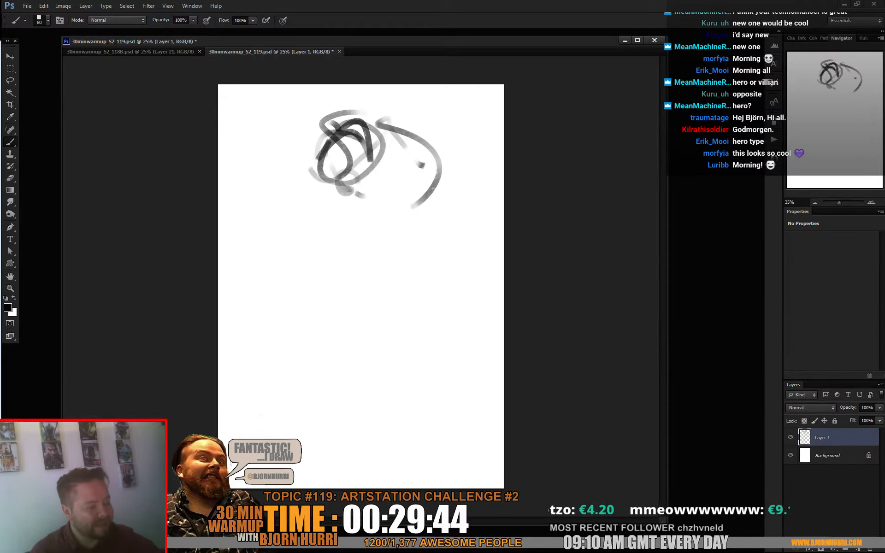
# - Build up the figure's head, collar and near shoulder with overlapping rough strokes
pyautogui.moveTo(318, 189)
pyautogui.mouseDown()
pyautogui.moveTo(348, 217)
pyautogui.moveTo(417, 168)
pyautogui.mouseUp()
pyautogui.moveTo(402, 154); pyautogui.dragTo(417, 166)
pyautogui.moveTo(314, 198)
pyautogui.mouseDown()
pyautogui.moveTo(360, 223)
pyautogui.moveTo(316, 210)
pyautogui.mouseUp()
pyautogui.moveTo(309, 169); pyautogui.dragTo(286, 226)
pyautogui.moveTo(341, 145); pyautogui.dragTo(341, 163)
pyautogui.moveTo(291, 123); pyautogui.dragTo(322, 131)
pyautogui.moveTo(306, 114)
pyautogui.mouseDown()
pyautogui.moveTo(335, 152)
pyautogui.moveTo(353, 111)
pyautogui.moveTo(329, 156)
pyautogui.mouseUp()
pyautogui.moveTo(354, 109)
pyautogui.mouseDown()
pyautogui.moveTo(333, 158)
pyautogui.moveTo(370, 120)
pyautogui.mouseUp()
pyautogui.moveTo(354, 149); pyautogui.dragTo(347, 163)
pyautogui.moveTo(376, 117); pyautogui.dragTo(361, 162)
pyautogui.moveTo(429, 160); pyautogui.dragTo(410, 176)
pyautogui.click(332, 167)
# - Rough in the figure's chest curve, both bent arms and the waistline below the head
pyautogui.moveTo(309, 159); pyautogui.dragTo(321, 233)
pyautogui.moveTo(364, 197); pyautogui.dragTo(346, 213)
pyautogui.moveTo(429, 128); pyautogui.dragTo(440, 202)
pyautogui.moveTo(383, 180); pyautogui.dragTo(365, 198)
pyautogui.moveTo(323, 210)
pyautogui.mouseDown()
pyautogui.moveTo(309, 225)
pyautogui.moveTo(320, 230)
pyautogui.moveTo(282, 240)
pyautogui.mouseUp()
pyautogui.moveTo(458, 180)
pyautogui.mouseDown()
pyautogui.moveTo(440, 205)
pyautogui.moveTo(491, 221)
pyautogui.mouseUp()
pyautogui.moveTo(450, 249)
pyautogui.mouseDown()
pyautogui.moveTo(484, 256)
pyautogui.moveTo(451, 249)
pyautogui.mouseUp()
pyautogui.moveTo(457, 220); pyautogui.dragTo(450, 224)
pyautogui.moveTo(440, 230)
pyautogui.mouseDown()
pyautogui.moveTo(449, 253)
pyautogui.moveTo(320, 285)
pyautogui.moveTo(400, 275)
pyautogui.mouseUp()
# - Sketch the figure's two widely spread legs, with the left knee bent and the right leg stretched out
pyautogui.moveTo(325, 250)
pyautogui.mouseDown()
pyautogui.moveTo(347, 260)
pyautogui.moveTo(302, 260)
pyautogui.mouseUp()
pyautogui.moveTo(322, 269)
pyautogui.mouseDown()
pyautogui.moveTo(292, 289)
pyautogui.moveTo(279, 283)
pyautogui.moveTo(285, 332)
pyautogui.mouseUp()
pyautogui.moveTo(299, 323)
pyautogui.mouseDown()
pyautogui.moveTo(314, 298)
pyautogui.moveTo(371, 270)
pyautogui.mouseUp()
pyautogui.moveTo(413, 268); pyautogui.dragTo(471, 360)
pyautogui.moveTo(403, 323); pyautogui.dragTo(468, 360)
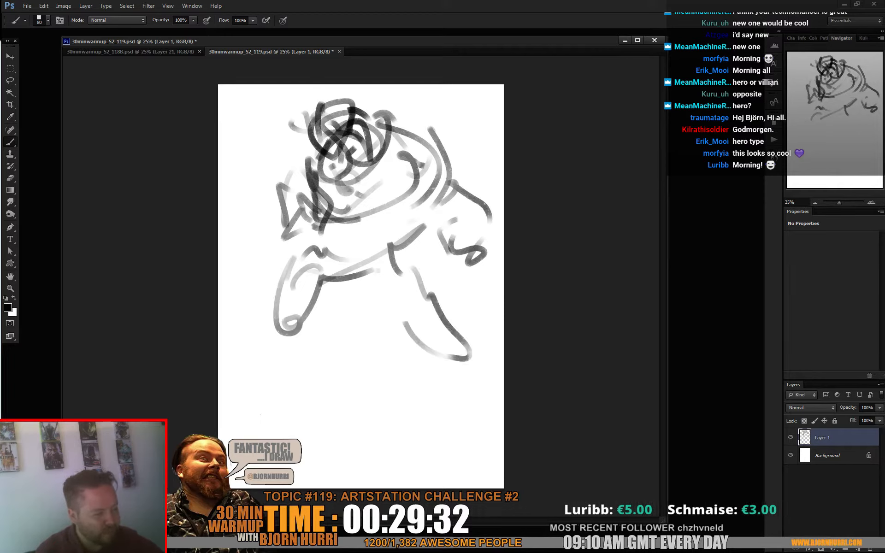
pyautogui.moveTo(372, 271); pyautogui.dragTo(407, 323)
pyautogui.moveTo(306, 290)
pyautogui.mouseDown()
pyautogui.moveTo(279, 277)
pyautogui.moveTo(248, 319)
pyautogui.mouseUp()
pyautogui.moveTo(257, 320)
pyautogui.mouseDown()
pyautogui.moveTo(284, 336)
pyautogui.moveTo(296, 323)
pyautogui.moveTo(325, 325)
pyautogui.mouseUp()
pyautogui.moveTo(363, 336)
pyautogui.mouseDown()
pyautogui.moveTo(441, 345)
pyautogui.moveTo(474, 395)
pyautogui.mouseUp()
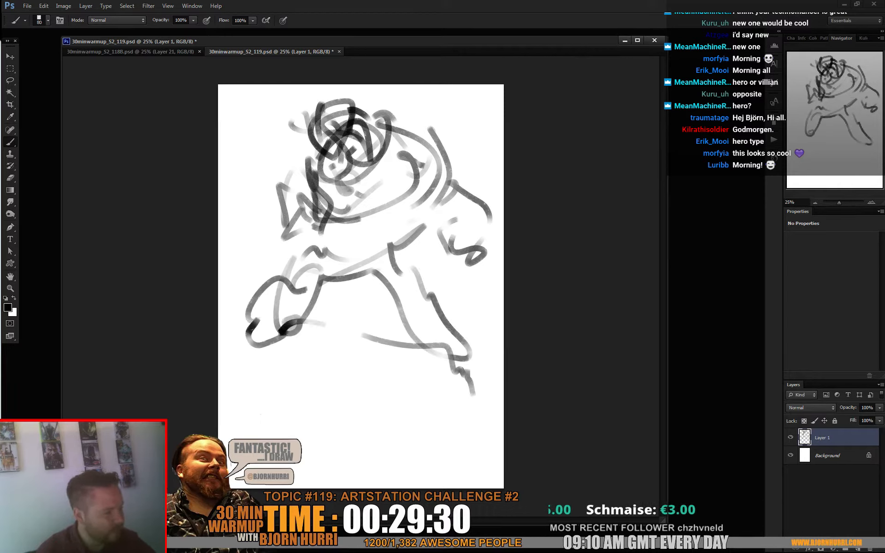
pyautogui.moveTo(462, 329)
pyautogui.mouseDown()
pyautogui.moveTo(437, 346)
pyautogui.moveTo(460, 332)
pyautogui.moveTo(463, 379)
pyautogui.mouseUp()
pyautogui.moveTo(471, 370); pyautogui.dragTo(479, 408)
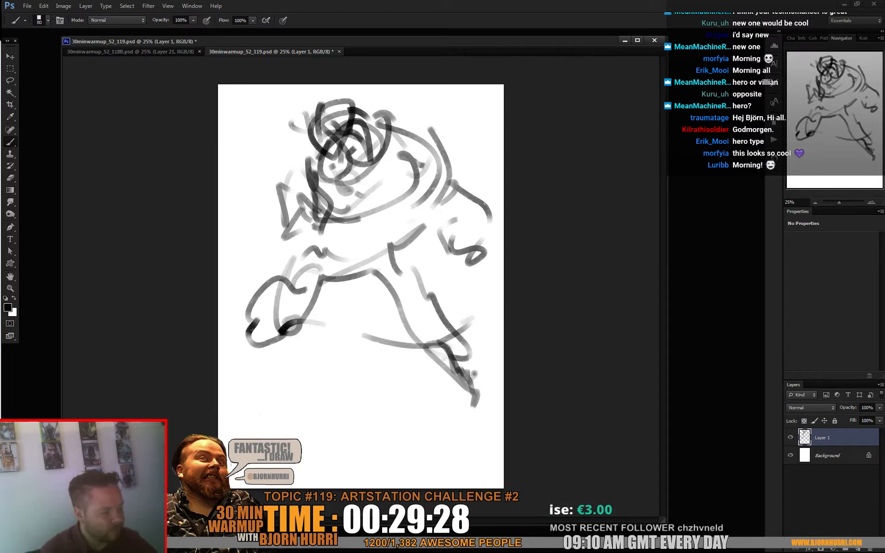
# - Add the left foot, a hanging cloth between the legs, the belt and the side of the torso
pyautogui.moveTo(252, 323)
pyautogui.mouseDown()
pyautogui.moveTo(283, 353)
pyautogui.moveTo(286, 339)
pyautogui.mouseUp()
pyautogui.moveTo(310, 290); pyautogui.dragTo(308, 335)
pyautogui.moveTo(308, 335); pyautogui.dragTo(359, 333)
pyautogui.moveTo(367, 280); pyautogui.dragTo(361, 295)
pyautogui.moveTo(359, 282); pyautogui.dragTo(356, 333)
pyautogui.moveTo(322, 265); pyautogui.dragTo(305, 289)
pyautogui.moveTo(319, 254)
pyautogui.mouseDown()
pyautogui.moveTo(352, 256)
pyautogui.moveTo(357, 268)
pyautogui.mouseUp()
pyautogui.moveTo(365, 260); pyautogui.dragTo(370, 301)
pyautogui.moveTo(400, 271); pyautogui.dragTo(435, 241)
pyautogui.moveTo(435, 240); pyautogui.dragTo(416, 225)
pyautogui.moveTo(283, 210); pyautogui.dragTo(318, 253)
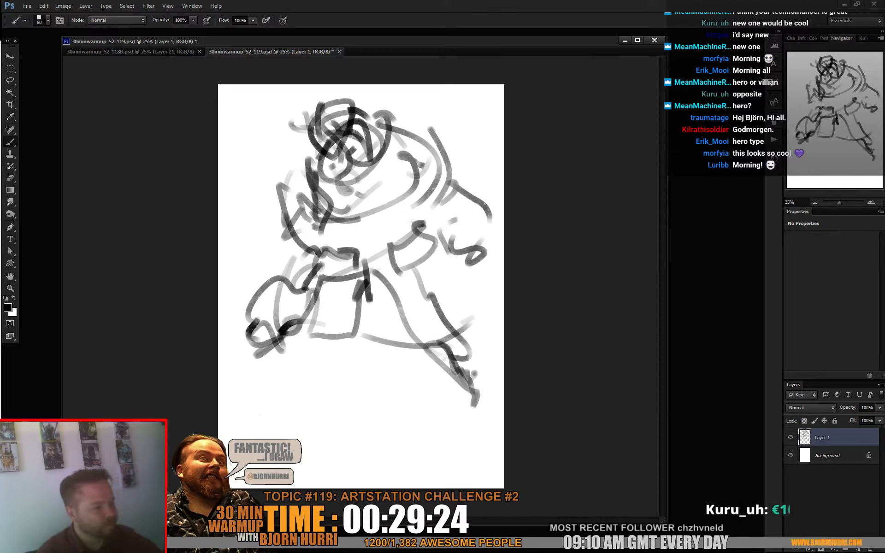
# - Draw a large rounded helmet shape around the figure's head
pyautogui.moveTo(385, 121); pyautogui.dragTo(319, 236)
pyautogui.moveTo(317, 163)
pyautogui.mouseDown()
pyautogui.moveTo(313, 148)
pyautogui.moveTo(398, 111)
pyautogui.mouseUp()
pyautogui.moveTo(421, 165)
pyautogui.mouseDown()
pyautogui.moveTo(295, 123)
pyautogui.moveTo(295, 179)
pyautogui.mouseUp()
pyautogui.moveTo(301, 122); pyautogui.dragTo(329, 195)
pyautogui.moveTo(326, 197)
pyautogui.mouseDown()
pyautogui.moveTo(294, 134)
pyautogui.moveTo(396, 129)
pyautogui.moveTo(300, 154)
pyautogui.moveTo(359, 188)
pyautogui.mouseUp()
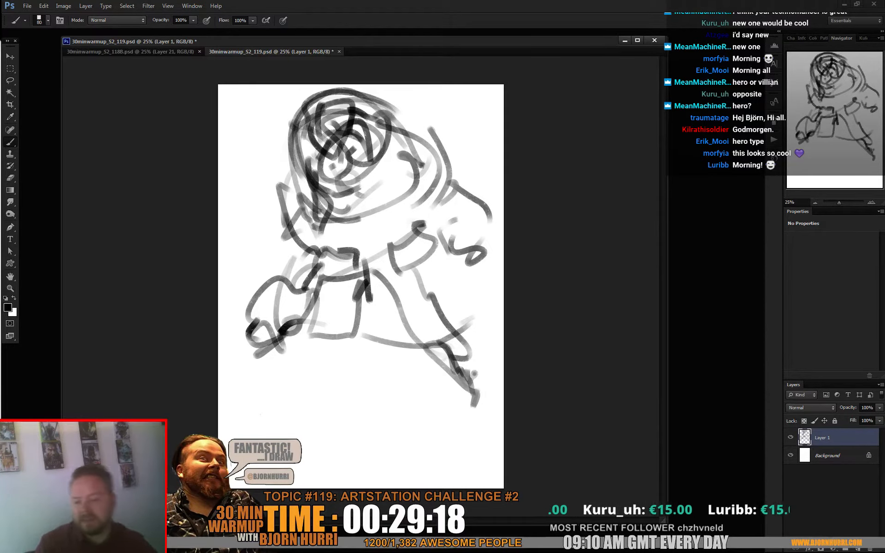
# - Switch to the Eraser with the textured brush preset at 193 px and lighten the lines inside the head
pyautogui.press('e')
pyautogui.rightClick(341, 159)
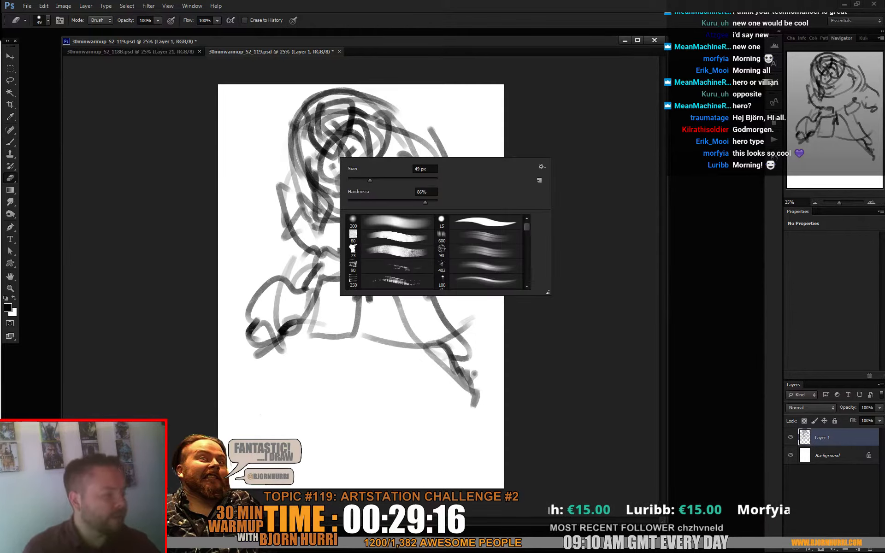
pyautogui.click(390, 237)
pyautogui.moveTo(384, 181); pyautogui.dragTo(413, 180)
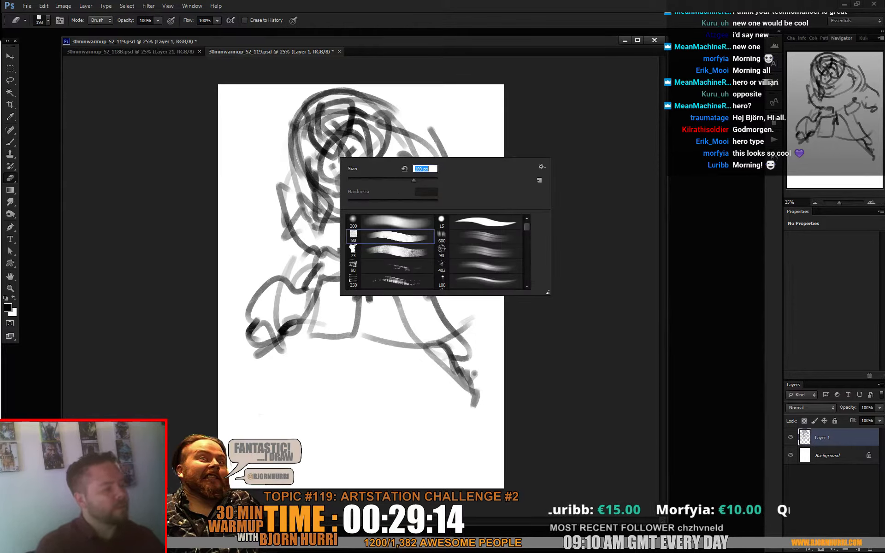
pyautogui.moveTo(306, 144)
pyautogui.mouseDown()
pyautogui.moveTo(322, 103)
pyautogui.moveTo(342, 125)
pyautogui.moveTo(345, 155)
pyautogui.moveTo(368, 143)
pyautogui.moveTo(308, 116)
pyautogui.moveTo(364, 104)
pyautogui.moveTo(333, 155)
pyautogui.mouseUp()
# - Redraw the head and shoulder with the Brush, and reinforce the lower torso curve, left foot and right leg
pyautogui.press('b')
pyautogui.moveTo(339, 153)
pyautogui.mouseDown()
pyautogui.moveTo(351, 111)
pyautogui.moveTo(362, 147)
pyautogui.moveTo(328, 163)
pyautogui.moveTo(378, 152)
pyautogui.moveTo(384, 121)
pyautogui.moveTo(411, 157)
pyautogui.moveTo(424, 124)
pyautogui.moveTo(444, 175)
pyautogui.mouseUp()
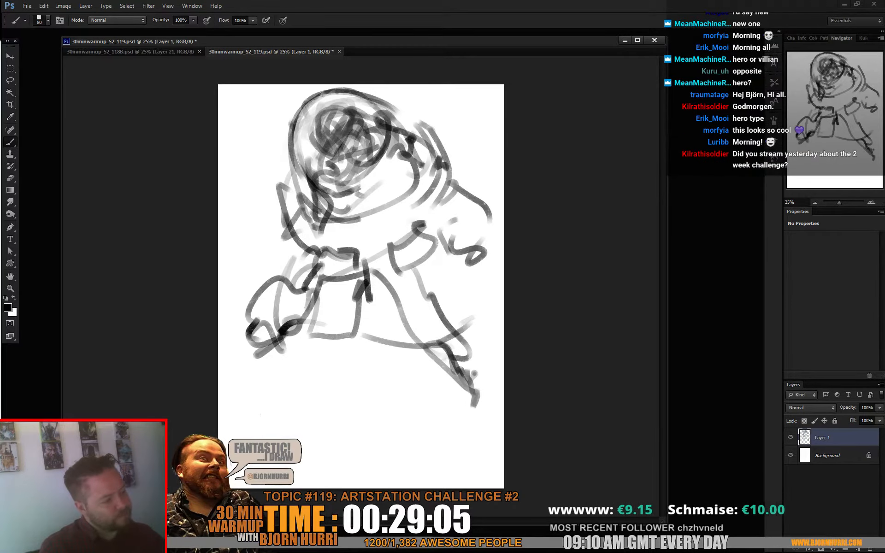
pyautogui.moveTo(389, 187); pyautogui.dragTo(339, 205)
pyautogui.moveTo(410, 127)
pyautogui.mouseDown()
pyautogui.moveTo(377, 238)
pyautogui.moveTo(299, 236)
pyautogui.mouseUp()
pyautogui.moveTo(279, 249)
pyautogui.mouseDown()
pyautogui.moveTo(292, 263)
pyautogui.moveTo(284, 319)
pyautogui.moveTo(277, 297)
pyautogui.mouseUp()
pyautogui.moveTo(268, 334); pyautogui.dragTo(296, 346)
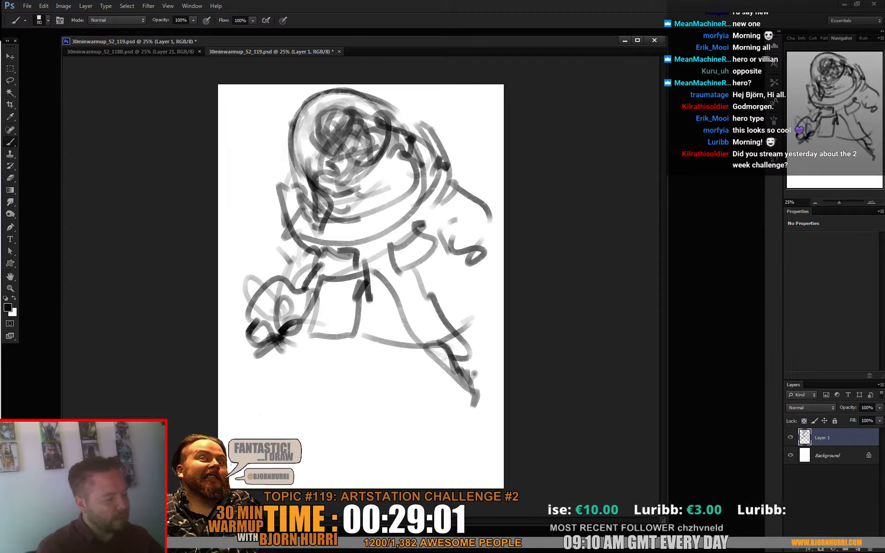
pyautogui.moveTo(421, 306); pyautogui.dragTo(476, 384)
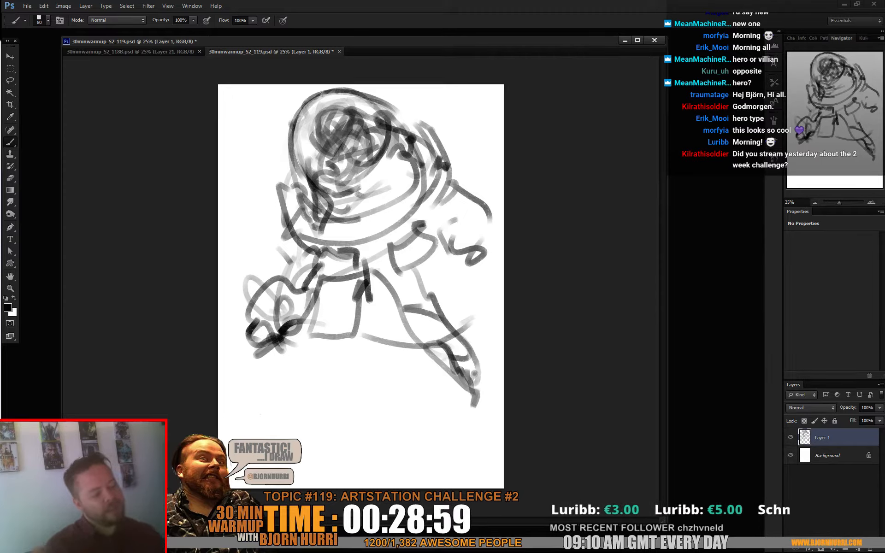
# - Enlarge the brush to 193 px and lay broad tones over the legs and the ground beneath the figure
pyautogui.rightClick(340, 317)
pyautogui.click(394, 338)
pyautogui.moveTo(308, 280); pyautogui.dragTo(285, 322)
pyautogui.moveTo(294, 362); pyautogui.dragTo(329, 351)
pyautogui.moveTo(271, 340)
pyautogui.mouseDown()
pyautogui.moveTo(265, 348)
pyautogui.moveTo(242, 334)
pyautogui.moveTo(426, 374)
pyautogui.moveTo(472, 408)
pyautogui.mouseUp()
pyautogui.moveTo(461, 297); pyautogui.dragTo(417, 368)
pyautogui.moveTo(392, 272); pyautogui.dragTo(387, 345)
pyautogui.moveTo(350, 323)
pyautogui.mouseDown()
pyautogui.moveTo(282, 337)
pyautogui.moveTo(252, 417)
pyautogui.mouseUp()
pyautogui.moveTo(463, 360); pyautogui.dragTo(468, 417)
pyautogui.moveTo(373, 386); pyautogui.dragTo(430, 423)
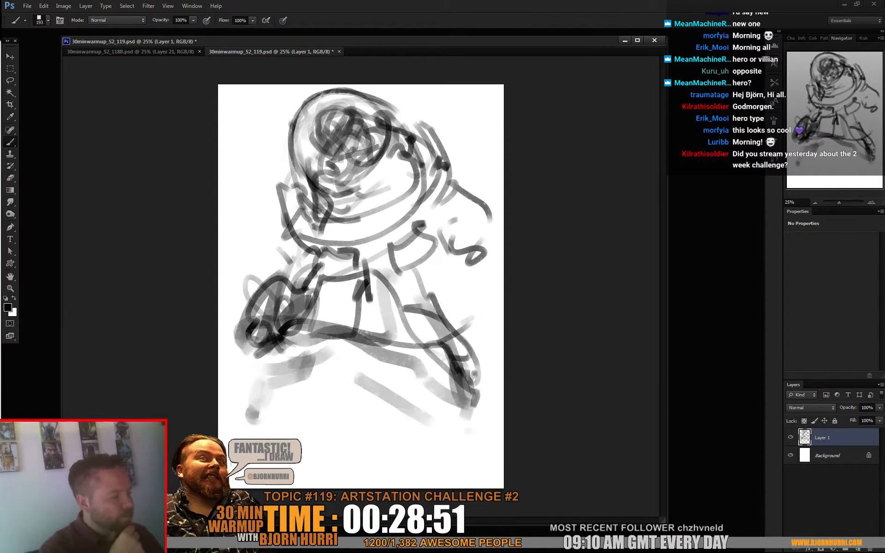
pyautogui.moveTo(305, 359); pyautogui.dragTo(378, 392)
pyautogui.moveTo(329, 365); pyautogui.dragTo(265, 431)
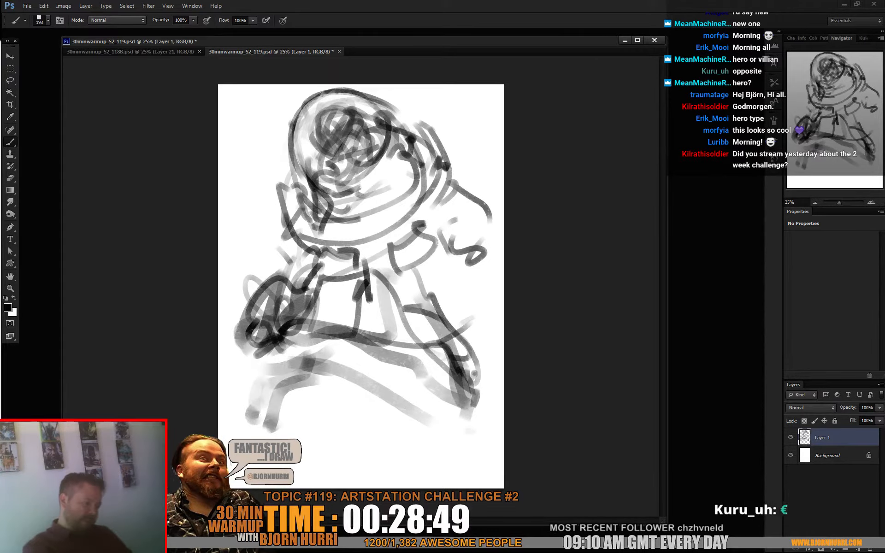
# - Clear the entire sketch from Layer 1 and remove the selection
pyautogui.hotkey('ctrl', 'a')
pyautogui.press('Delete')
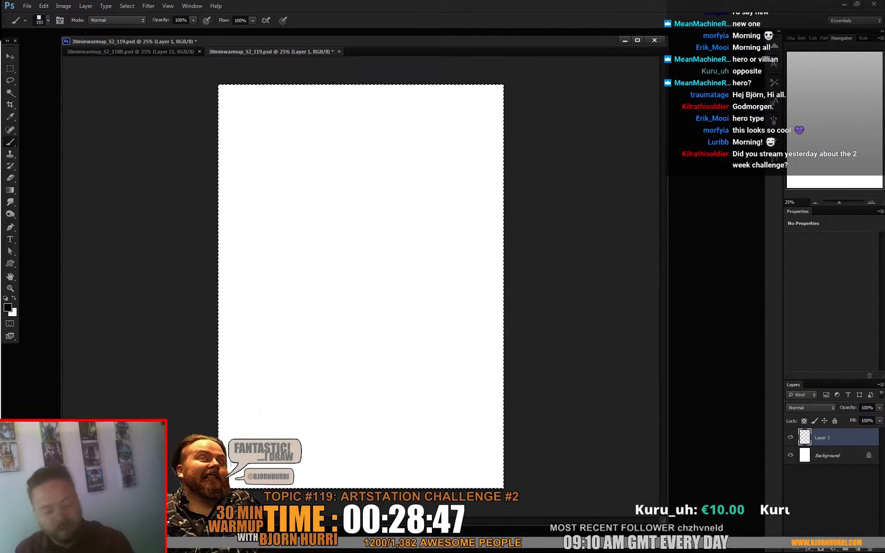
pyautogui.hotkey('ctrl', 'd')
# - Block in a new figure's head and hunched shoulders with broad overlapping strokes near the top of the canvas
pyautogui.moveTo(288, 185); pyautogui.dragTo(322, 139)
pyautogui.moveTo(306, 123)
pyautogui.mouseDown()
pyautogui.moveTo(354, 151)
pyautogui.moveTo(354, 134)
pyautogui.mouseUp()
pyautogui.moveTo(297, 149)
pyautogui.mouseDown()
pyautogui.moveTo(329, 182)
pyautogui.moveTo(361, 137)
pyautogui.moveTo(329, 119)
pyautogui.moveTo(338, 175)
pyautogui.mouseUp()
pyautogui.moveTo(316, 129)
pyautogui.mouseDown()
pyautogui.moveTo(373, 164)
pyautogui.moveTo(359, 155)
pyautogui.mouseUp()
pyautogui.moveTo(323, 161); pyautogui.dragTo(369, 168)
pyautogui.moveTo(375, 125)
pyautogui.mouseDown()
pyautogui.moveTo(376, 150)
pyautogui.moveTo(356, 166)
pyautogui.mouseUp()
pyautogui.moveTo(316, 160)
pyautogui.mouseDown()
pyautogui.moveTo(324, 190)
pyautogui.moveTo(379, 140)
pyautogui.moveTo(394, 170)
pyautogui.moveTo(412, 123)
pyautogui.moveTo(408, 179)
pyautogui.mouseUp()
pyautogui.moveTo(419, 174)
pyautogui.mouseDown()
pyautogui.moveTo(323, 199)
pyautogui.moveTo(329, 226)
pyautogui.moveTo(273, 251)
pyautogui.moveTo(268, 274)
pyautogui.mouseUp()
# - Set the brush to 137 px and block in the new figure's arms, raised left leg and straight standing leg
pyautogui.rightClick(360, 187)
pyautogui.moveTo(243, 285); pyautogui.dragTo(247, 309)
pyautogui.moveTo(255, 303)
pyautogui.mouseDown()
pyautogui.moveTo(238, 281)
pyautogui.moveTo(288, 276)
pyautogui.mouseUp()
pyautogui.moveTo(432, 179)
pyautogui.mouseDown()
pyautogui.moveTo(431, 203)
pyautogui.moveTo(482, 277)
pyautogui.moveTo(466, 297)
pyautogui.mouseUp()
pyautogui.moveTo(415, 259); pyautogui.dragTo(465, 295)
pyautogui.moveTo(336, 216); pyautogui.dragTo(297, 233)
pyautogui.moveTo(329, 223); pyautogui.dragTo(314, 266)
pyautogui.moveTo(276, 208); pyautogui.dragTo(254, 246)
pyautogui.moveTo(254, 308)
pyautogui.mouseDown()
pyautogui.moveTo(341, 311)
pyautogui.moveTo(357, 332)
pyautogui.mouseUp()
pyautogui.moveTo(433, 289)
pyautogui.mouseDown()
pyautogui.moveTo(405, 362)
pyautogui.moveTo(395, 457)
pyautogui.mouseUp()
pyautogui.moveTo(352, 325); pyautogui.dragTo(366, 353)
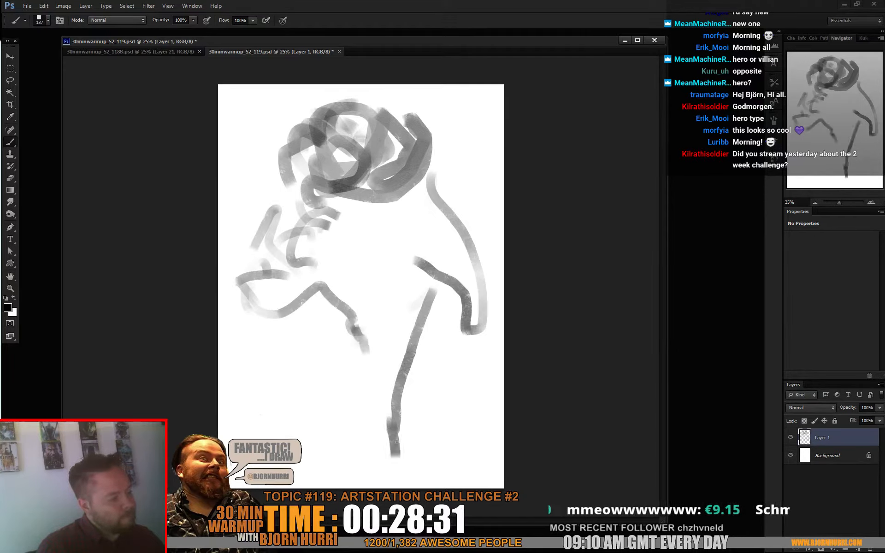
# - Darken the head circle, then reduce the brush to 41 px and outline the head, face and shoulder edge
pyautogui.moveTo(318, 181)
pyautogui.mouseDown()
pyautogui.moveTo(305, 152)
pyautogui.moveTo(318, 108)
pyautogui.moveTo(364, 159)
pyautogui.moveTo(323, 137)
pyautogui.mouseUp()
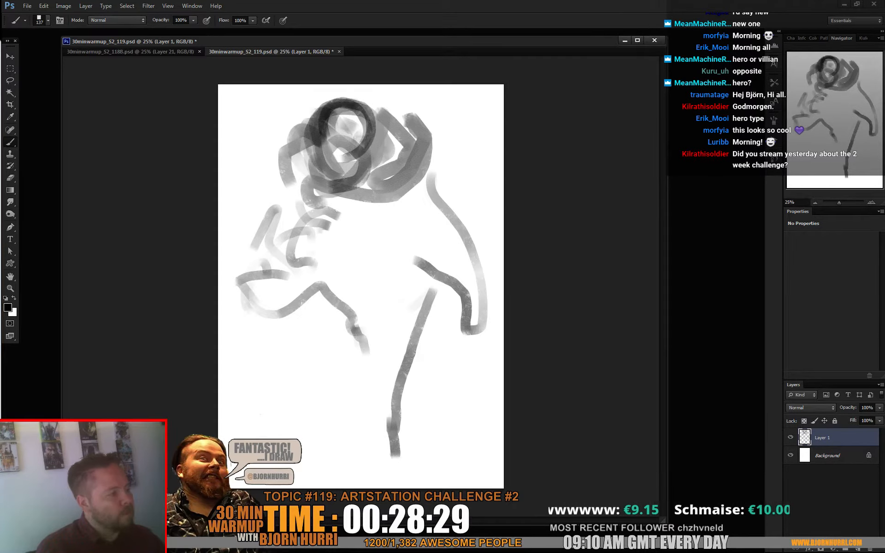
pyautogui.rightClick(382, 130)
pyautogui.click(400, 151)
pyautogui.moveTo(347, 95); pyautogui.dragTo(356, 160)
pyautogui.moveTo(319, 117); pyautogui.dragTo(339, 152)
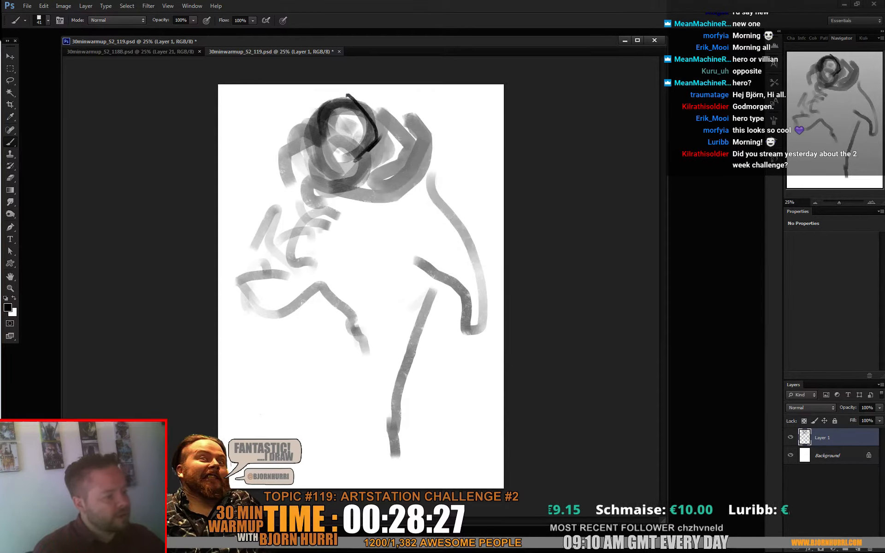
pyautogui.moveTo(327, 100); pyautogui.dragTo(340, 161)
pyautogui.moveTo(318, 139); pyautogui.dragTo(304, 208)
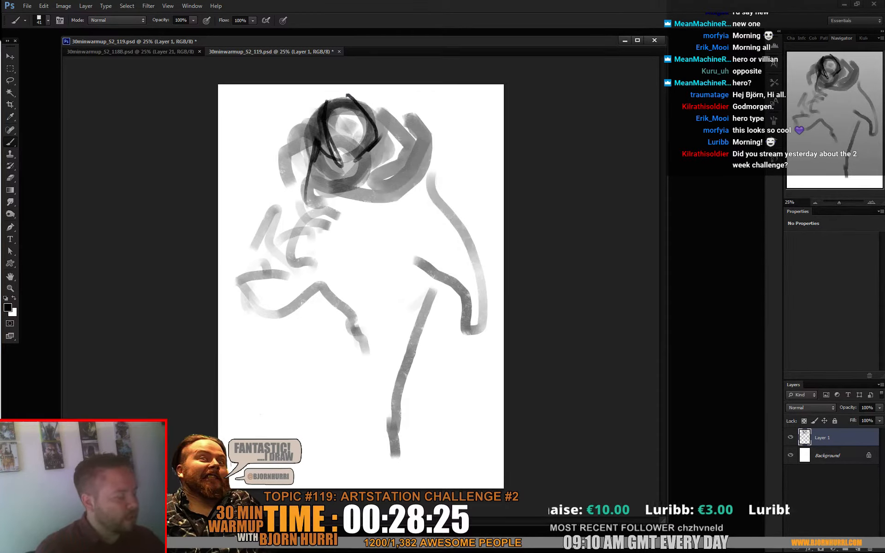
pyautogui.moveTo(379, 130); pyautogui.dragTo(408, 153)
pyautogui.moveTo(409, 170); pyautogui.dragTo(426, 171)
# - Outline the raised left thigh and knee, the standing leg's thigh and the hip lines with thin strokes
pyautogui.moveTo(284, 264)
pyautogui.mouseDown()
pyautogui.moveTo(276, 314)
pyautogui.moveTo(339, 321)
pyautogui.mouseUp()
pyautogui.moveTo(319, 284); pyautogui.dragTo(290, 337)
pyautogui.moveTo(288, 267)
pyautogui.mouseDown()
pyautogui.moveTo(290, 333)
pyautogui.moveTo(332, 299)
pyautogui.moveTo(353, 308)
pyautogui.mouseUp()
pyautogui.moveTo(329, 314)
pyautogui.mouseDown()
pyautogui.moveTo(350, 305)
pyautogui.moveTo(334, 330)
pyautogui.moveTo(354, 364)
pyautogui.mouseUp()
pyautogui.moveTo(315, 252); pyautogui.dragTo(283, 286)
pyautogui.moveTo(435, 273)
pyautogui.mouseDown()
pyautogui.moveTo(399, 377)
pyautogui.moveTo(409, 356)
pyautogui.mouseUp()
pyautogui.moveTo(394, 261); pyautogui.dragTo(429, 279)
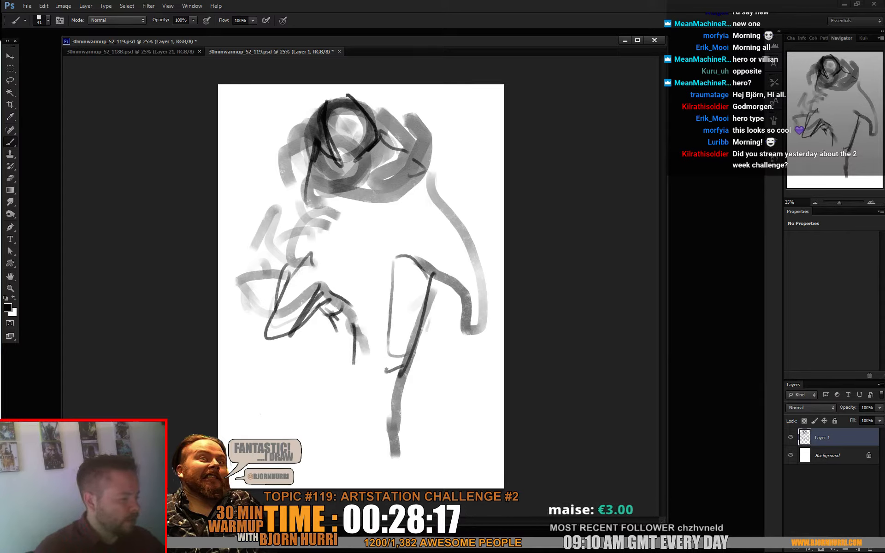
pyautogui.moveTo(349, 275); pyautogui.dragTo(328, 290)
pyautogui.moveTo(313, 249); pyautogui.dragTo(332, 254)
# - Draw the standing leg's knee, shin and foot down to the bottom of the canvas
pyautogui.moveTo(389, 339); pyautogui.dragTo(399, 350)
pyautogui.moveTo(383, 352)
pyautogui.mouseDown()
pyautogui.moveTo(384, 338)
pyautogui.moveTo(375, 349)
pyautogui.mouseUp()
pyautogui.moveTo(374, 350); pyautogui.dragTo(385, 404)
pyautogui.moveTo(410, 361); pyautogui.dragTo(399, 416)
pyautogui.moveTo(378, 381); pyautogui.dragTo(384, 454)
pyautogui.moveTo(394, 408)
pyautogui.mouseDown()
pyautogui.moveTo(409, 455)
pyautogui.moveTo(397, 460)
pyautogui.mouseUp()
pyautogui.moveTo(372, 475); pyautogui.dragTo(418, 475)
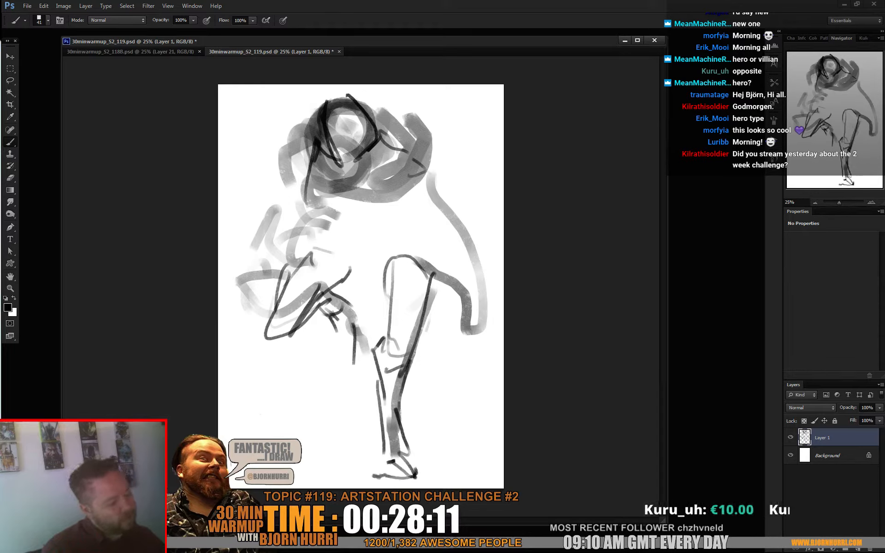
# - Add the raised leg's foot, then outline the left arm from the shoulder down to the hand
pyautogui.moveTo(340, 356); pyautogui.dragTo(323, 373)
pyautogui.moveTo(320, 375); pyautogui.dragTo(335, 369)
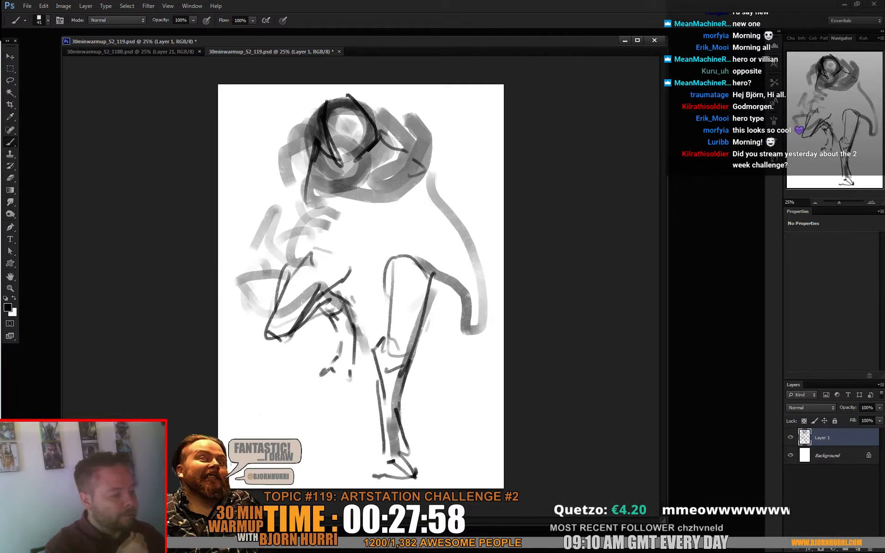
pyautogui.moveTo(324, 311)
pyautogui.mouseDown()
pyautogui.moveTo(330, 288)
pyautogui.moveTo(314, 263)
pyautogui.mouseUp()
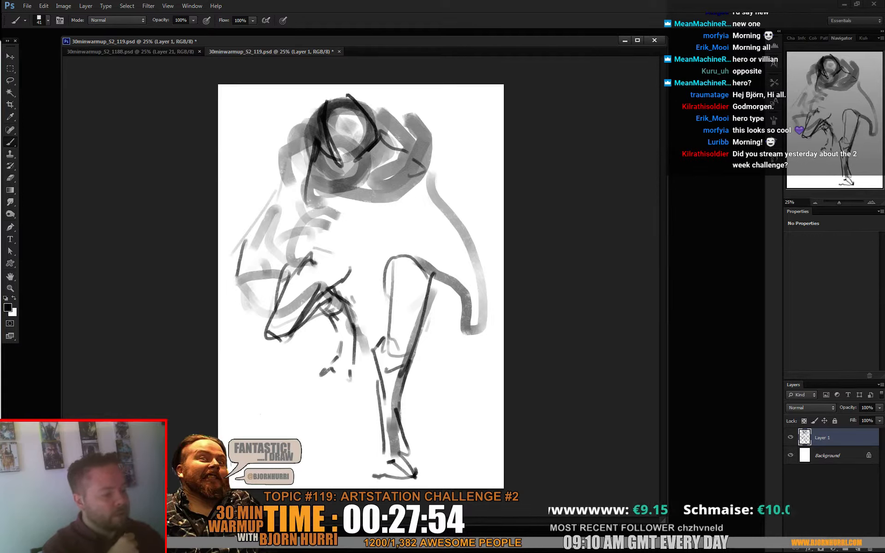
pyautogui.moveTo(228, 289); pyautogui.dragTo(223, 316)
pyautogui.moveTo(230, 319); pyautogui.dragTo(238, 311)
pyautogui.moveTo(243, 254); pyautogui.dragTo(235, 272)
pyautogui.moveTo(271, 194); pyautogui.dragTo(265, 209)
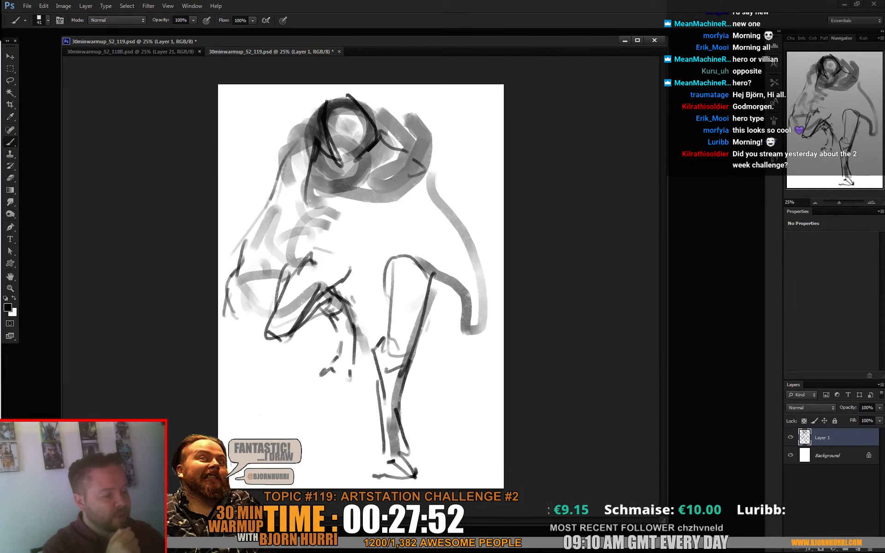
pyautogui.moveTo(309, 116); pyautogui.dragTo(280, 170)
pyautogui.moveTo(227, 290)
pyautogui.mouseDown()
pyautogui.moveTo(221, 311)
pyautogui.moveTo(259, 331)
pyautogui.mouseUp()
pyautogui.moveTo(238, 266); pyautogui.dragTo(222, 292)
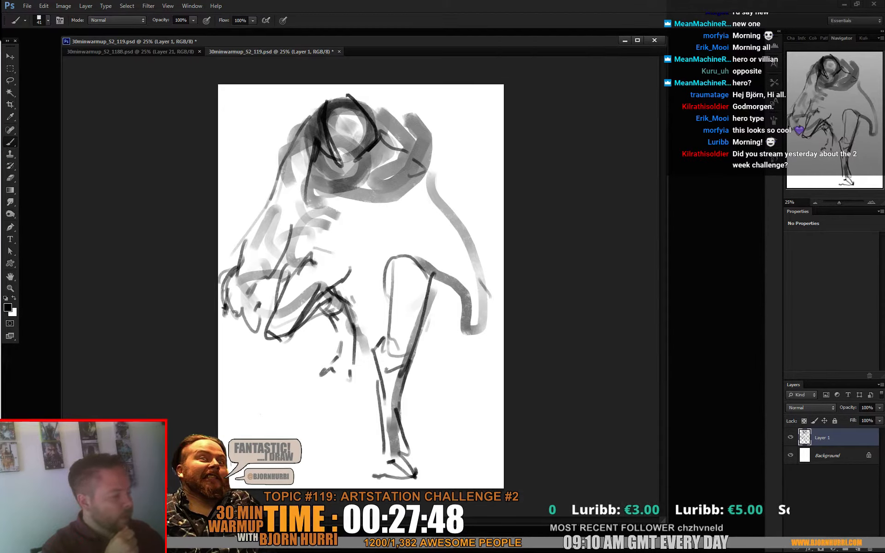
# - Outline the right arm's forearm and hand and refine its lower edge beside the hip
pyautogui.moveTo(490, 290); pyautogui.dragTo(470, 332)
pyautogui.moveTo(428, 249); pyautogui.dragTo(433, 255)
pyautogui.moveTo(435, 162); pyautogui.dragTo(435, 170)
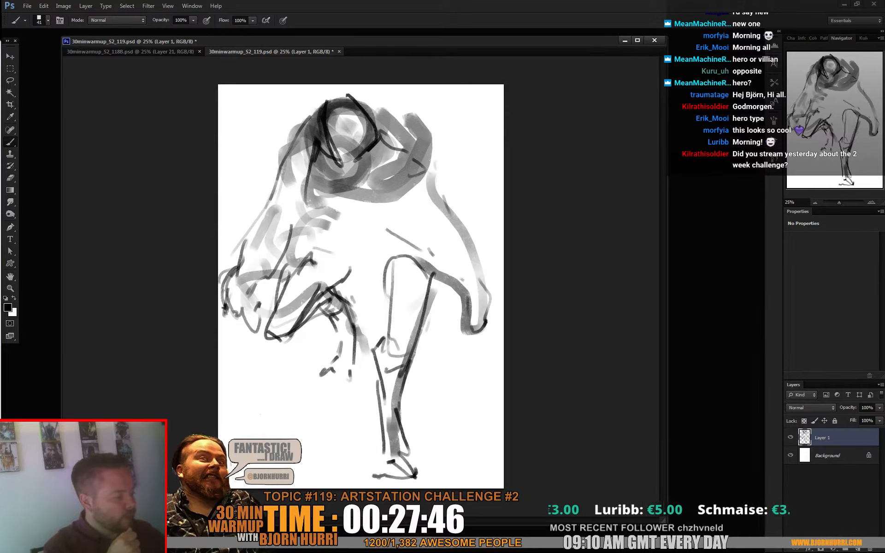
pyautogui.moveTo(479, 264); pyautogui.dragTo(487, 315)
pyautogui.moveTo(462, 279)
pyautogui.mouseDown()
pyautogui.moveTo(453, 302)
pyautogui.moveTo(481, 349)
pyautogui.moveTo(461, 338)
pyautogui.mouseUp()
pyautogui.moveTo(416, 245); pyautogui.dragTo(448, 271)
# - Try sketching a long diagonal staff along the canvas's left edge with a raised left arm gripping it
pyautogui.moveTo(232, 254); pyautogui.dragTo(260, 302)
pyautogui.moveTo(243, 176); pyautogui.dragTo(259, 237)
pyautogui.moveTo(239, 146); pyautogui.dragTo(252, 222)
pyautogui.moveTo(256, 183); pyautogui.dragTo(269, 216)
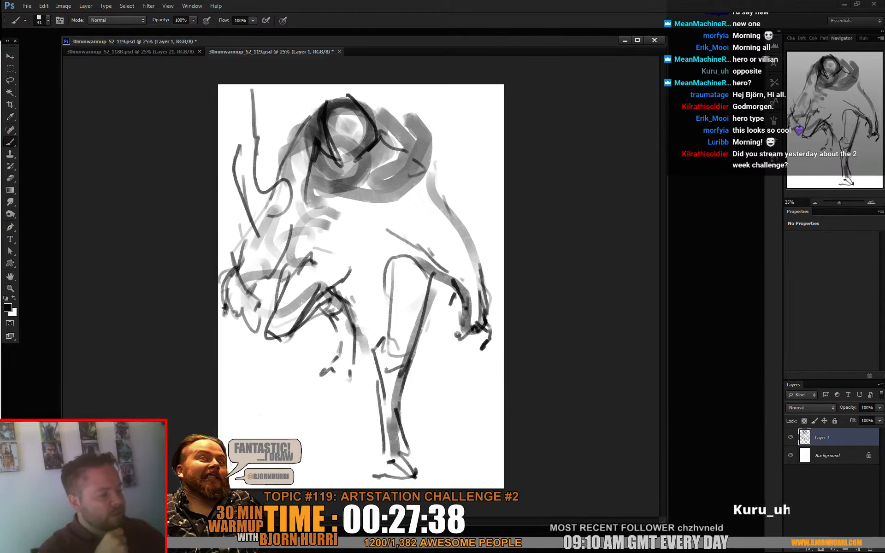
pyautogui.moveTo(256, 155); pyautogui.dragTo(262, 214)
pyautogui.moveTo(283, 400); pyautogui.dragTo(232, 102)
pyautogui.moveTo(260, 240); pyautogui.dragTo(291, 371)
pyautogui.moveTo(227, 167); pyautogui.dragTo(291, 376)
pyautogui.moveTo(307, 429)
pyautogui.mouseDown()
pyautogui.moveTo(218, 87)
pyautogui.moveTo(290, 379)
pyautogui.mouseUp()
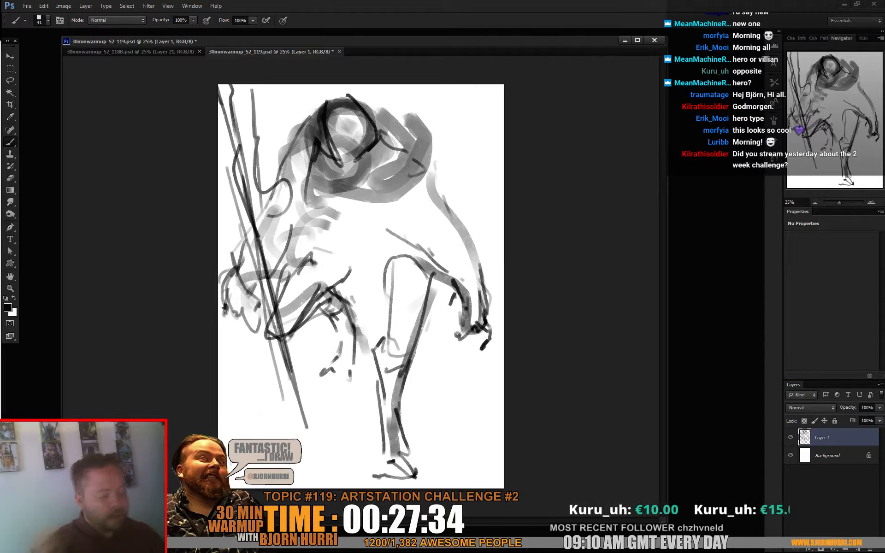
# - Try scaling the figure down to about 84%, and undo that together with the last staff strokes
pyautogui.hotkey('ctrl', 't')
pyautogui.moveTo(491, 85); pyautogui.dragTo(470, 117)
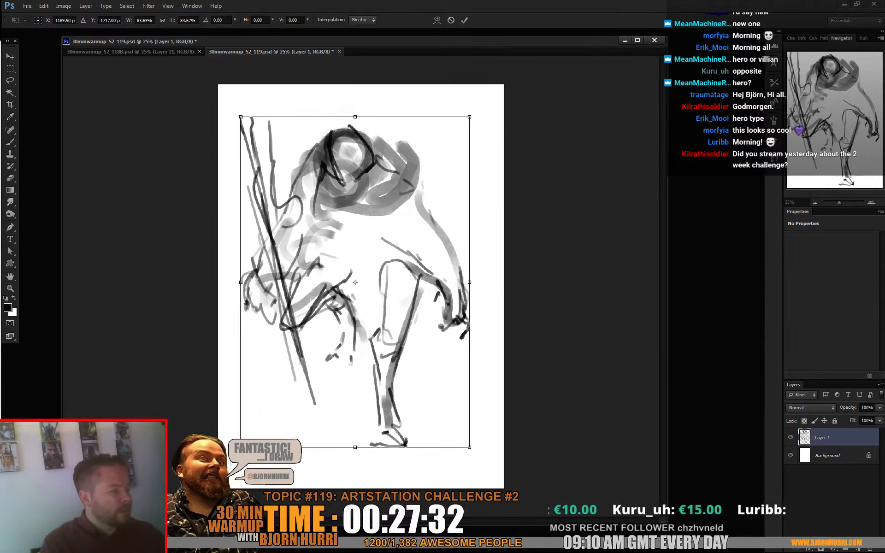
pyautogui.press('Return')
pyautogui.hotkey('ctrl', 't')
pyautogui.press('Escape')
pyautogui.hotkey('ctrl', 'z')
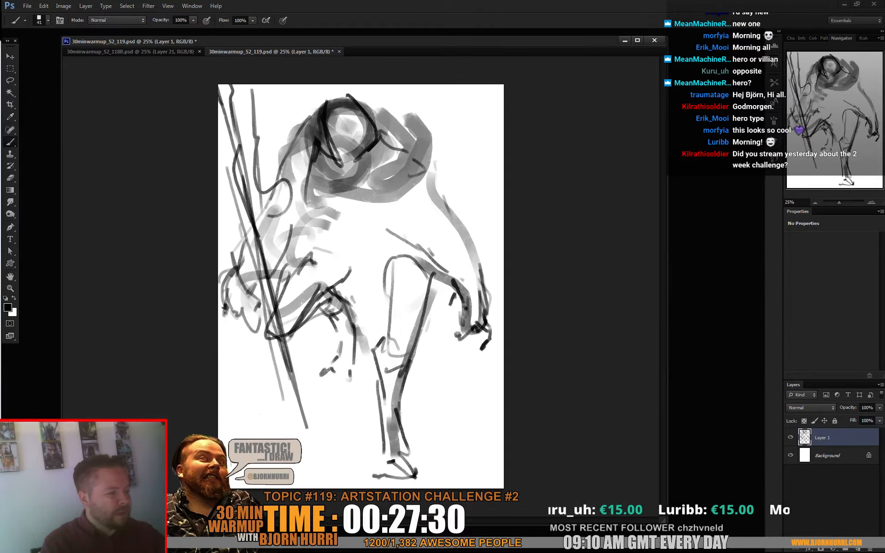
pyautogui.hotkey('ctrl', 'alt', 'z')
pyautogui.hotkey('ctrl', 'alt', 'z')
pyautogui.hotkey('ctrl', 'alt', 'z')
pyautogui.hotkey('ctrl', 'alt', 'z')
pyautogui.hotkey('ctrl', 'alt', 'z')
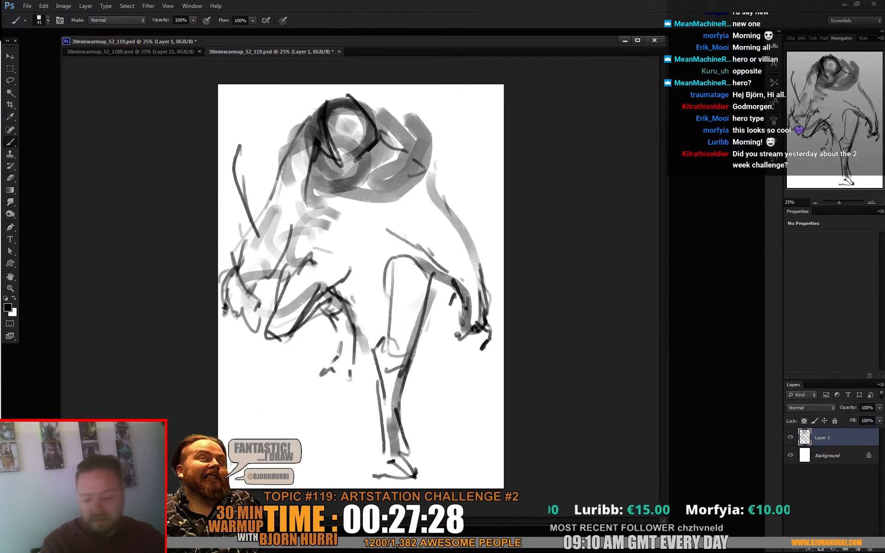
# - Scale the whole figure on Layer 1 down to about 63% and recentre it on the canvas
pyautogui.hotkey('ctrl', 't')
pyautogui.moveTo(490, 90); pyautogui.dragTo(441, 164)
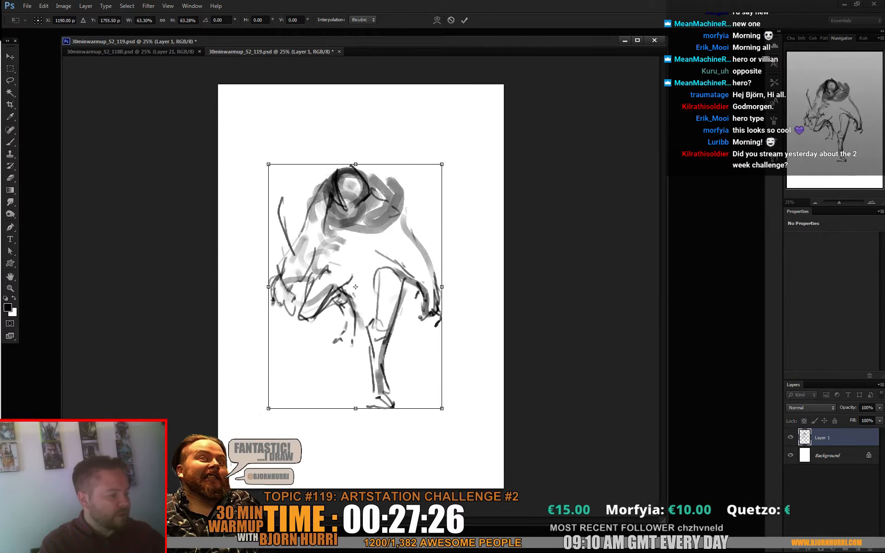
pyautogui.moveTo(392, 222); pyautogui.dragTo(404, 217)
pyautogui.press('Return')
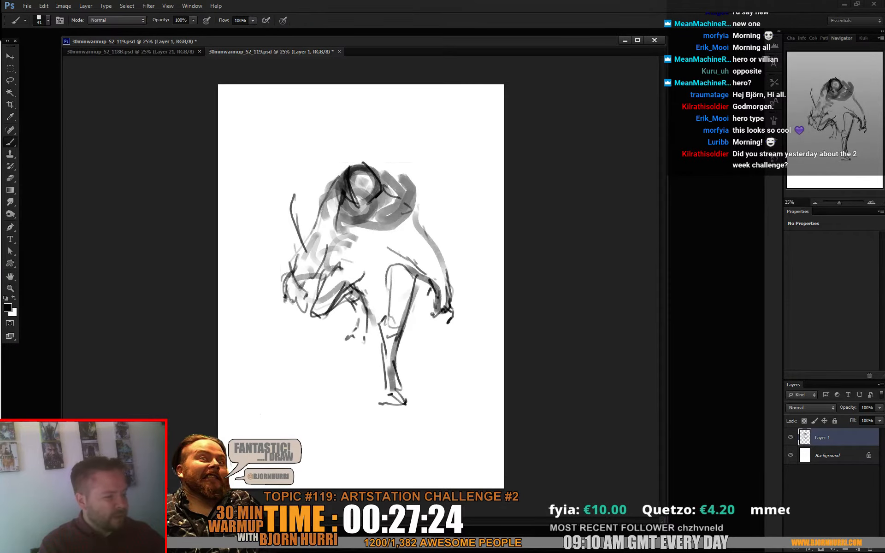
# - Erase the old left arm and redraw it reaching outward to grip a long diagonal staff
pyautogui.press('e')
pyautogui.rightClick(331, 223)
pyautogui.moveTo(294, 195)
pyautogui.mouseDown()
pyautogui.moveTo(302, 239)
pyautogui.moveTo(324, 204)
pyautogui.moveTo(290, 223)
pyautogui.mouseUp()
pyautogui.press('b')
pyautogui.moveTo(232, 174); pyautogui.dragTo(238, 189)
pyautogui.moveTo(260, 240)
pyautogui.mouseDown()
pyautogui.moveTo(245, 183)
pyautogui.moveTo(270, 184)
pyautogui.moveTo(248, 208)
pyautogui.moveTo(259, 214)
pyautogui.moveTo(292, 330)
pyautogui.mouseUp()
pyautogui.moveTo(284, 255)
pyautogui.mouseDown()
pyautogui.moveTo(325, 265)
pyautogui.moveTo(264, 199)
pyautogui.moveTo(280, 213)
pyautogui.mouseUp()
pyautogui.moveTo(304, 215)
pyautogui.mouseDown()
pyautogui.moveTo(327, 198)
pyautogui.moveTo(354, 149)
pyautogui.mouseUp()
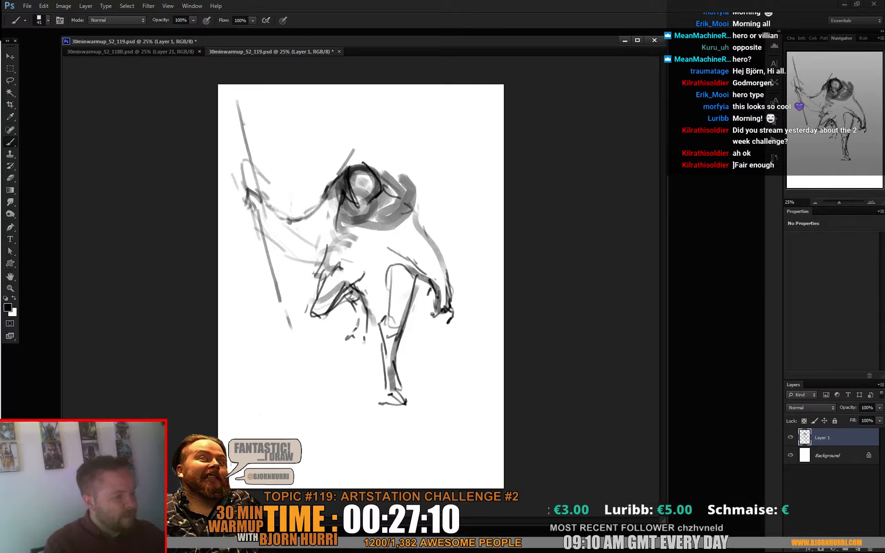
# - Strengthen the right arm's outer edge and rework the raised leg with a rounder knee and a fuller foot
pyautogui.moveTo(416, 199); pyautogui.dragTo(454, 299)
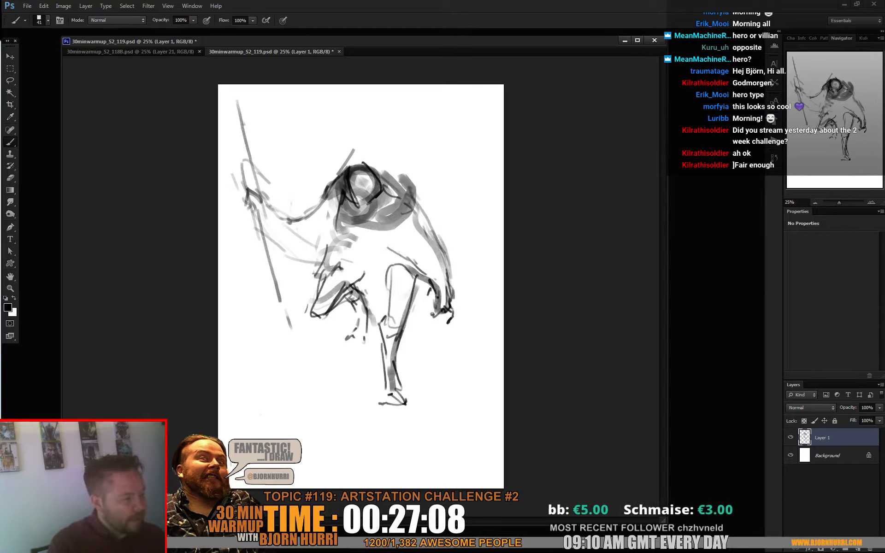
pyautogui.moveTo(320, 265)
pyautogui.mouseDown()
pyautogui.moveTo(300, 306)
pyautogui.moveTo(329, 316)
pyautogui.moveTo(315, 309)
pyautogui.moveTo(349, 287)
pyautogui.mouseUp()
pyautogui.press('e')
pyautogui.press('b')
pyautogui.moveTo(315, 314)
pyautogui.mouseDown()
pyautogui.moveTo(351, 298)
pyautogui.moveTo(358, 329)
pyautogui.moveTo(332, 340)
pyautogui.moveTo(343, 343)
pyautogui.mouseUp()
pyautogui.moveTo(354, 335)
pyautogui.mouseDown()
pyautogui.moveTo(358, 346)
pyautogui.moveTo(332, 343)
pyautogui.moveTo(341, 334)
pyautogui.mouseUp()
pyautogui.press('e')
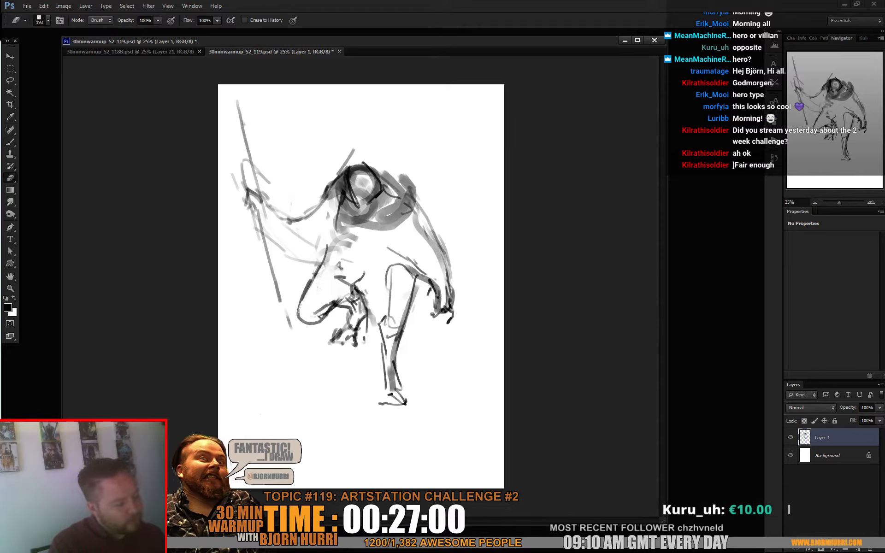
pyautogui.moveTo(372, 302); pyautogui.dragTo(370, 329)
pyautogui.press('b')
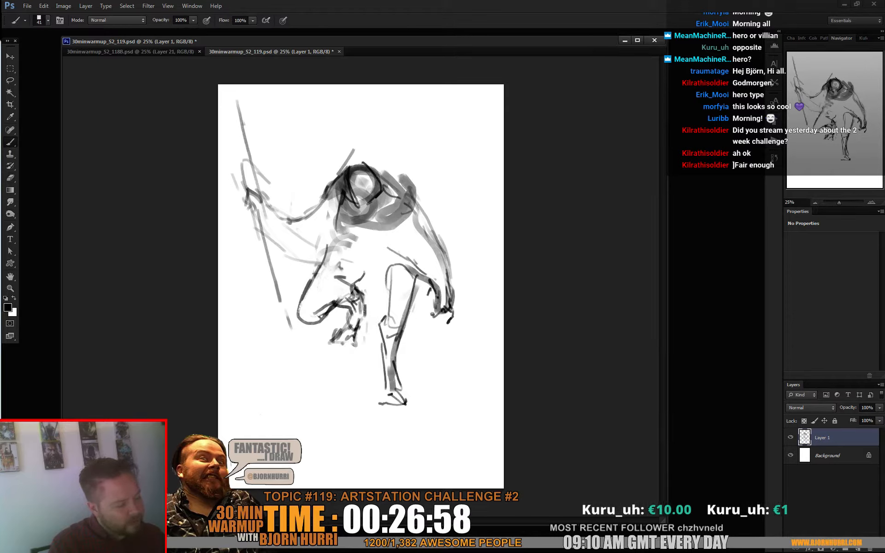
pyautogui.moveTo(362, 294)
pyautogui.mouseDown()
pyautogui.moveTo(365, 309)
pyautogui.moveTo(358, 308)
pyautogui.mouseUp()
pyautogui.moveTo(349, 310); pyautogui.dragTo(340, 329)
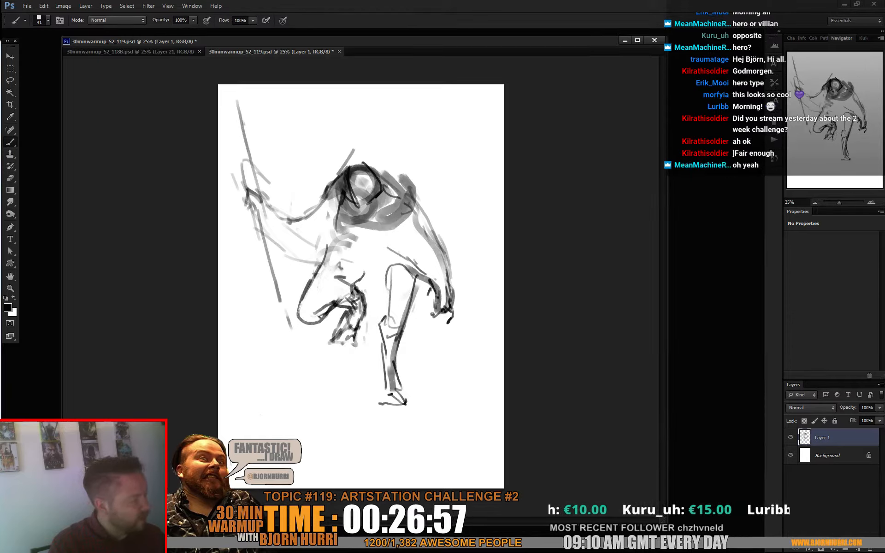
# - Firm up the left hip and the left arm's underside, and broaden the right arm with a new outer contour
pyautogui.moveTo(341, 285)
pyautogui.mouseDown()
pyautogui.moveTo(320, 309)
pyautogui.moveTo(329, 249)
pyautogui.mouseUp()
pyautogui.moveTo(260, 221); pyautogui.dragTo(283, 262)
pyautogui.moveTo(254, 226)
pyautogui.mouseDown()
pyautogui.moveTo(283, 263)
pyautogui.moveTo(326, 268)
pyautogui.mouseUp()
pyautogui.moveTo(283, 229)
pyautogui.mouseDown()
pyautogui.moveTo(317, 217)
pyautogui.moveTo(290, 233)
pyautogui.mouseUp()
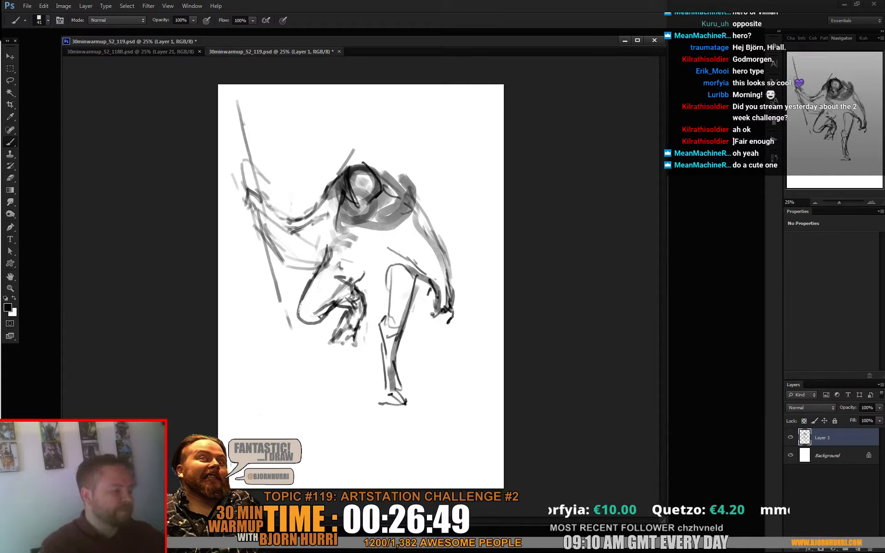
pyautogui.moveTo(423, 211); pyautogui.dragTo(448, 251)
pyautogui.moveTo(419, 199)
pyautogui.mouseDown()
pyautogui.moveTo(463, 299)
pyautogui.moveTo(452, 331)
pyautogui.mouseUp()
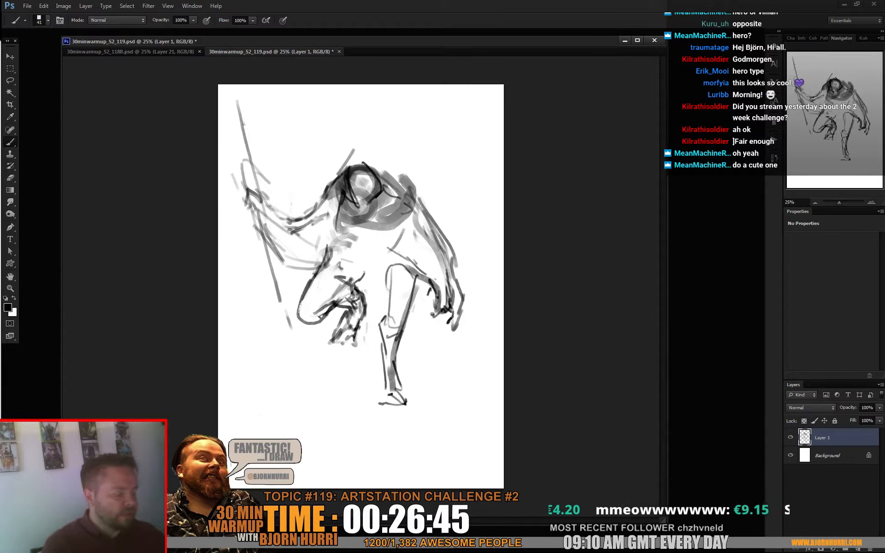
# - Lasso both legs, rotate them clockwise and shift them lower so the standing leg slants under the body
pyautogui.press('l')
pyautogui.moveTo(372, 254)
pyautogui.mouseDown()
pyautogui.moveTo(420, 300)
pyautogui.moveTo(328, 248)
pyautogui.mouseUp()
pyautogui.moveTo(318, 368); pyautogui.dragTo(421, 303)
pyautogui.hotkey('ctrl', 't')
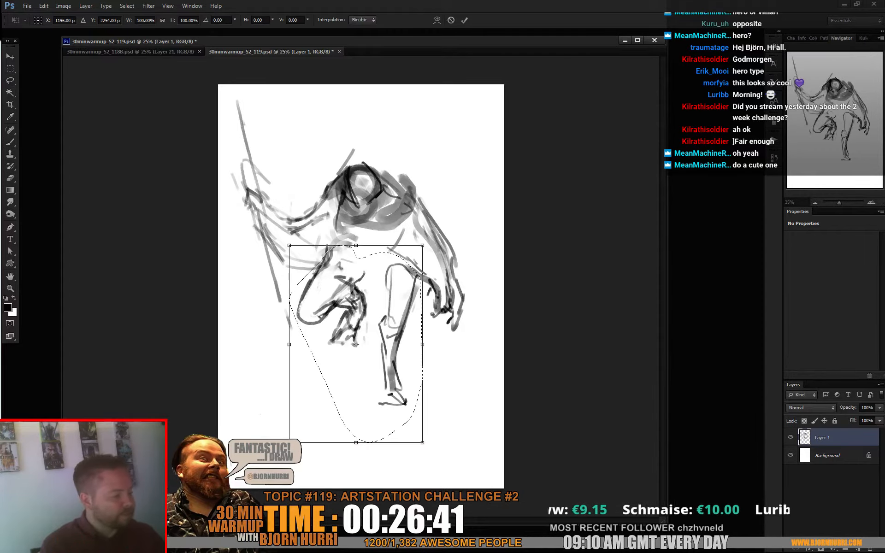
pyautogui.moveTo(359, 332); pyautogui.dragTo(373, 335)
pyautogui.moveTo(465, 387); pyautogui.dragTo(473, 359)
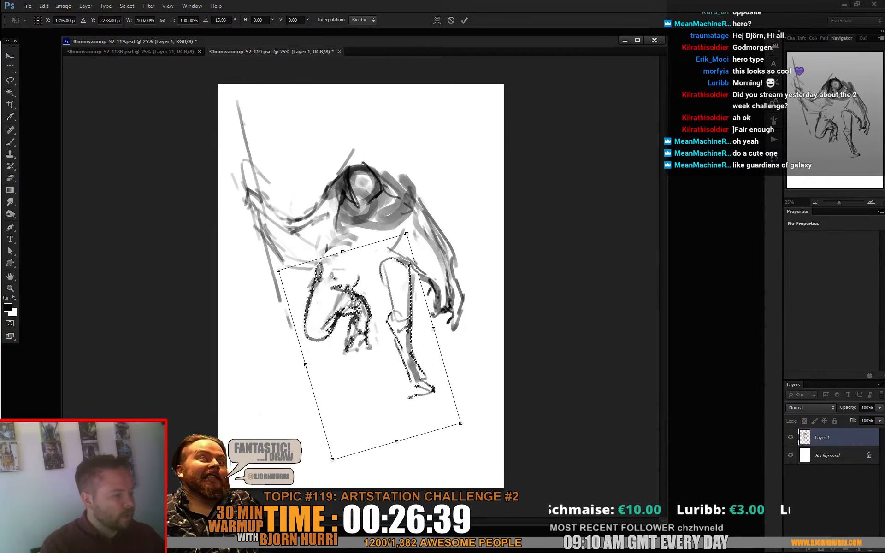
pyautogui.moveTo(373, 335); pyautogui.dragTo(382, 336)
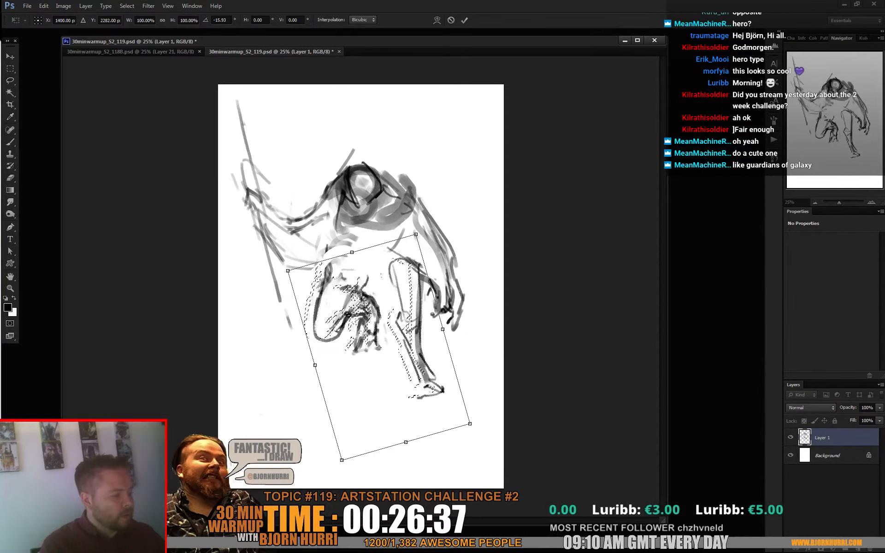
pyautogui.moveTo(473, 359); pyautogui.dragTo(455, 405)
pyautogui.moveTo(385, 348); pyautogui.dragTo(355, 365)
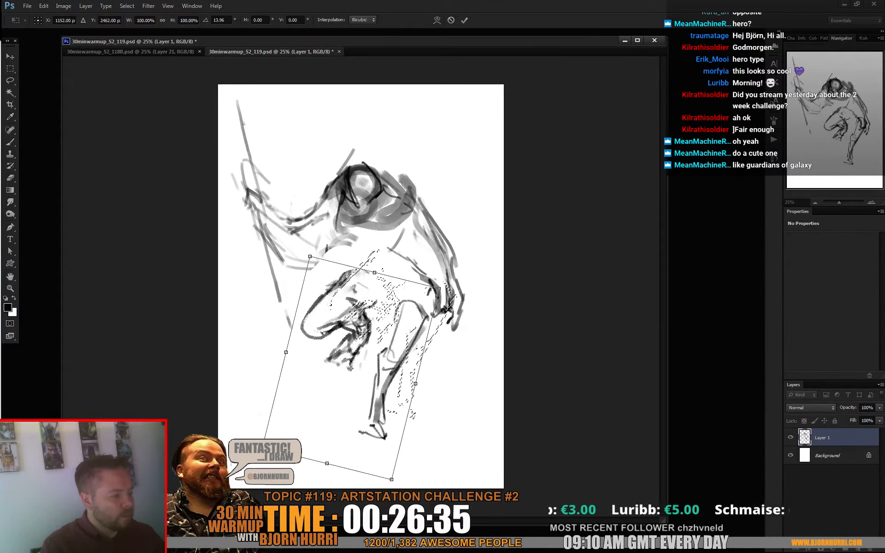
pyautogui.moveTo(455, 398); pyautogui.dragTo(451, 406)
pyautogui.press('Return')
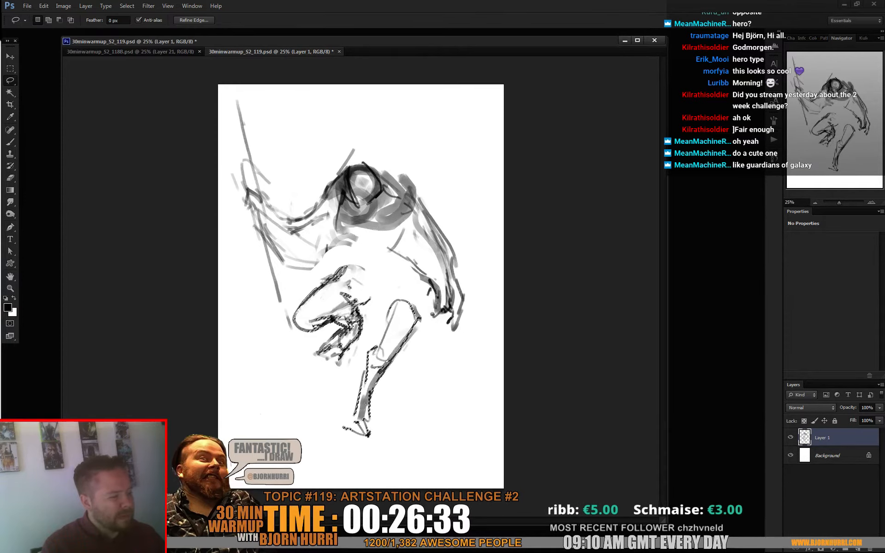
# - Deselect the legs and sketch the waist, hips and thigh contours that join them to the torso
pyautogui.press('b')
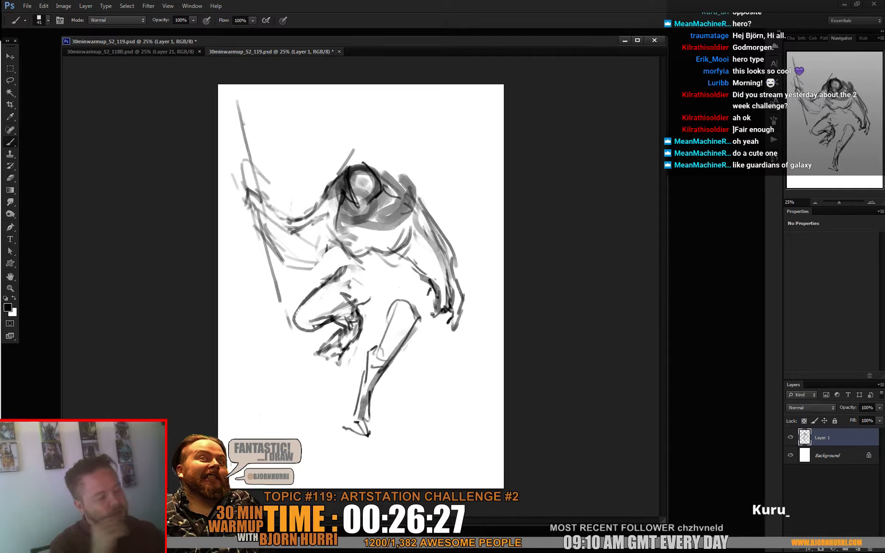
pyautogui.moveTo(357, 255); pyautogui.dragTo(346, 266)
pyautogui.moveTo(409, 248); pyautogui.dragTo(420, 325)
pyautogui.moveTo(409, 268)
pyautogui.mouseDown()
pyautogui.moveTo(416, 320)
pyautogui.moveTo(398, 347)
pyautogui.mouseUp()
pyautogui.moveTo(382, 300)
pyautogui.mouseDown()
pyautogui.moveTo(386, 316)
pyautogui.moveTo(369, 298)
pyautogui.mouseUp()
pyautogui.moveTo(367, 288); pyautogui.dragTo(379, 292)
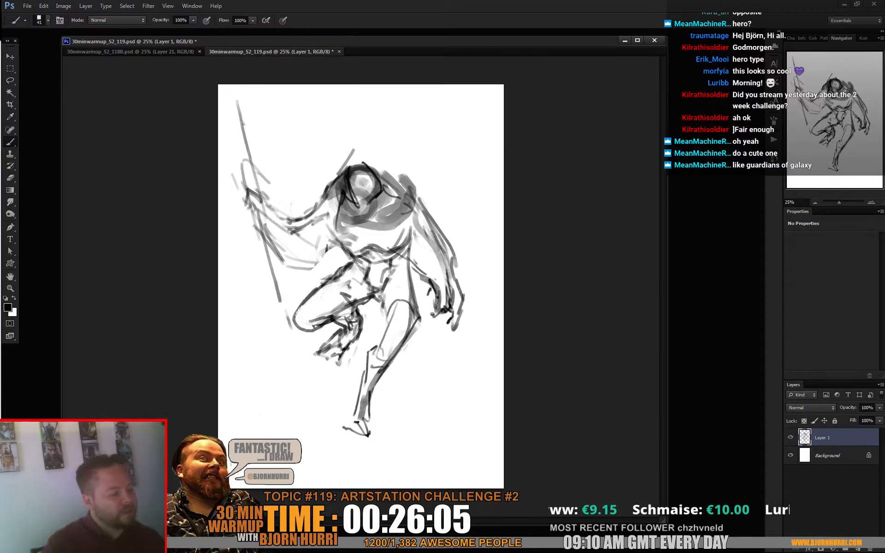
pyautogui.moveTo(382, 338); pyautogui.dragTo(408, 346)
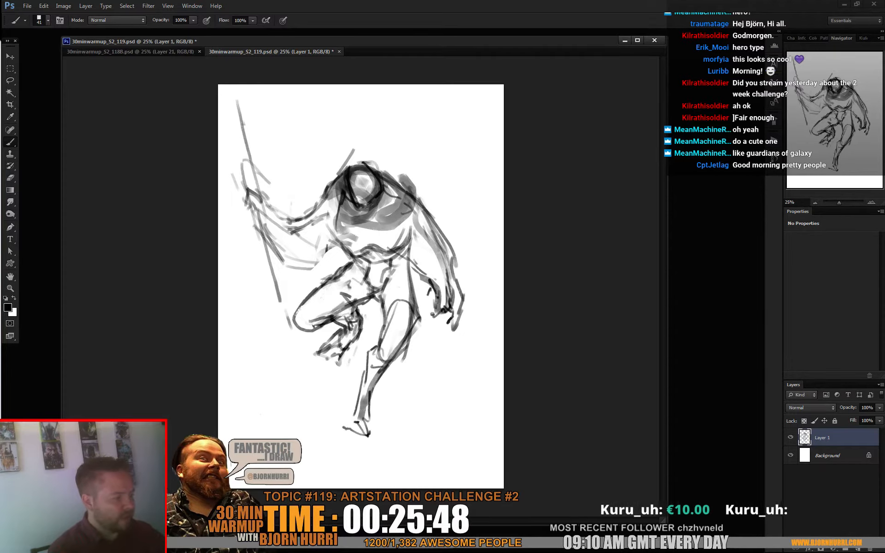
# - Extend the right arm into a larger, lower hand and darken the left arm and shoulder contours
pyautogui.moveTo(436, 207)
pyautogui.mouseDown()
pyautogui.moveTo(457, 258)
pyautogui.moveTo(463, 318)
pyautogui.moveTo(456, 336)
pyautogui.moveTo(429, 329)
pyautogui.moveTo(442, 351)
pyautogui.mouseUp()
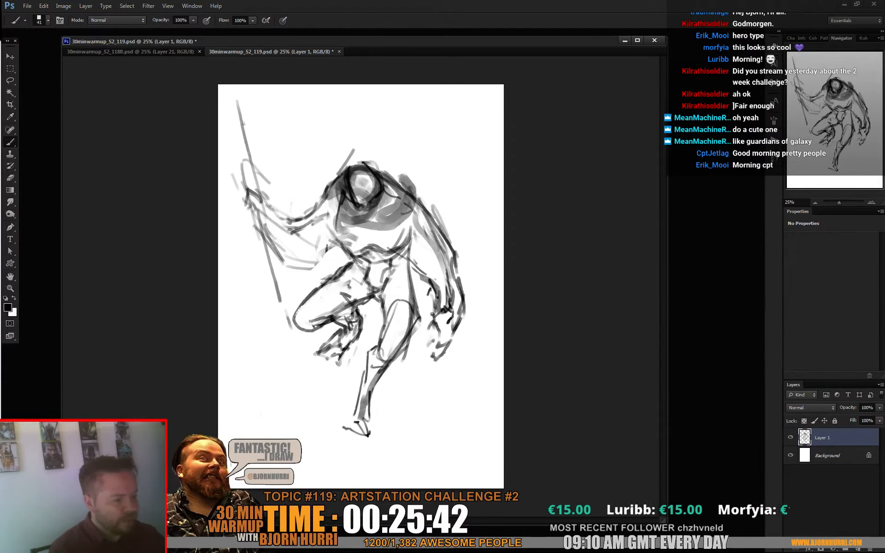
pyautogui.moveTo(248, 201)
pyautogui.mouseDown()
pyautogui.moveTo(284, 265)
pyautogui.moveTo(327, 262)
pyautogui.moveTo(346, 249)
pyautogui.mouseUp()
pyautogui.moveTo(291, 219); pyautogui.dragTo(348, 167)
pyautogui.moveTo(316, 206); pyautogui.dragTo(326, 189)
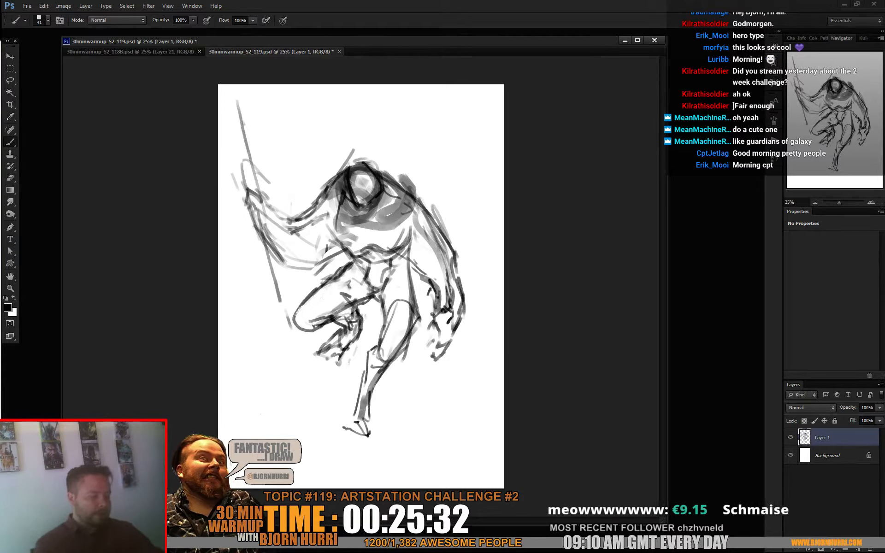
# - Add a second edge along the staff, mark the gripping hand and touch up the hood
pyautogui.moveTo(232, 106); pyautogui.dragTo(243, 156)
pyautogui.moveTo(237, 134); pyautogui.dragTo(280, 328)
pyautogui.moveTo(233, 179); pyautogui.dragTo(238, 195)
pyautogui.moveTo(353, 166); pyautogui.dragTo(338, 176)
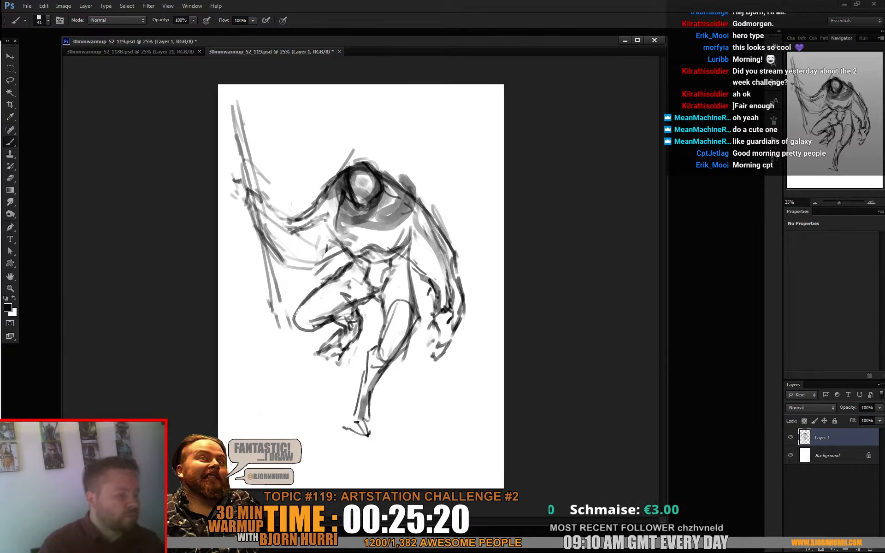
# - Sketch small dark details on the right side of the chest and reduce the brush size to 29 px
pyautogui.moveTo(398, 208)
pyautogui.mouseDown()
pyautogui.moveTo(396, 217)
pyautogui.moveTo(378, 210)
pyautogui.moveTo(398, 225)
pyautogui.mouseUp()
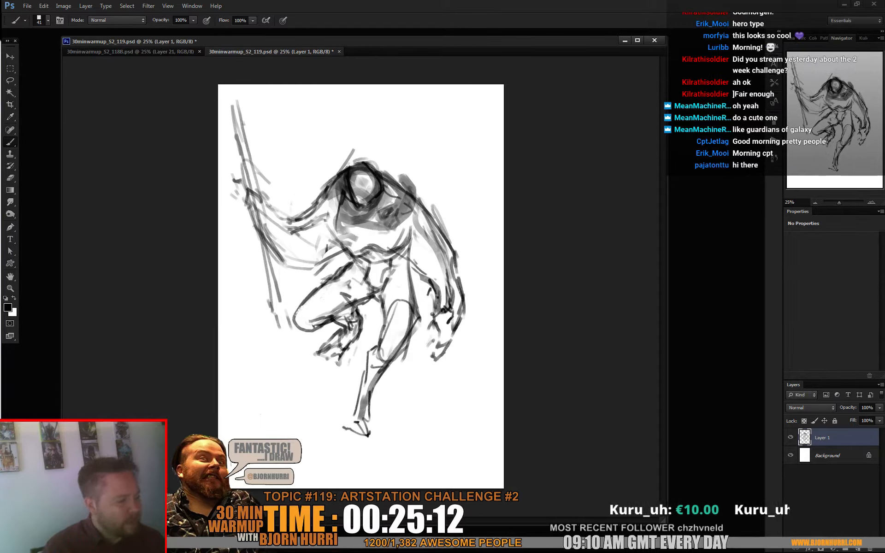
pyautogui.rightClick(427, 205)
pyautogui.press('Return')
pyautogui.rightClick(400, 214)
pyautogui.click(421, 236)
pyautogui.press('Return')
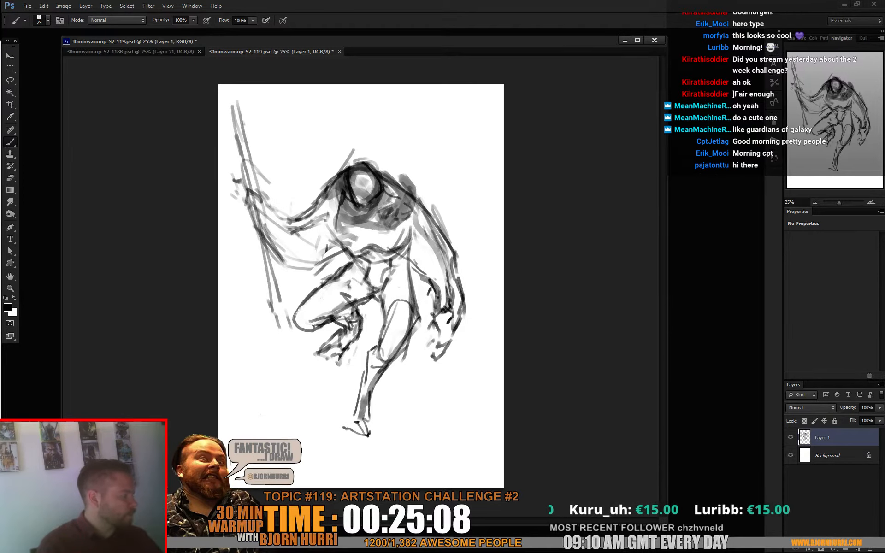
# - Lower Layer 1's opacity to 38% and add a new layer above it for cleaner linework
pyautogui.click(879, 407)
pyautogui.moveTo(878, 417); pyautogui.dragTo(851, 418)
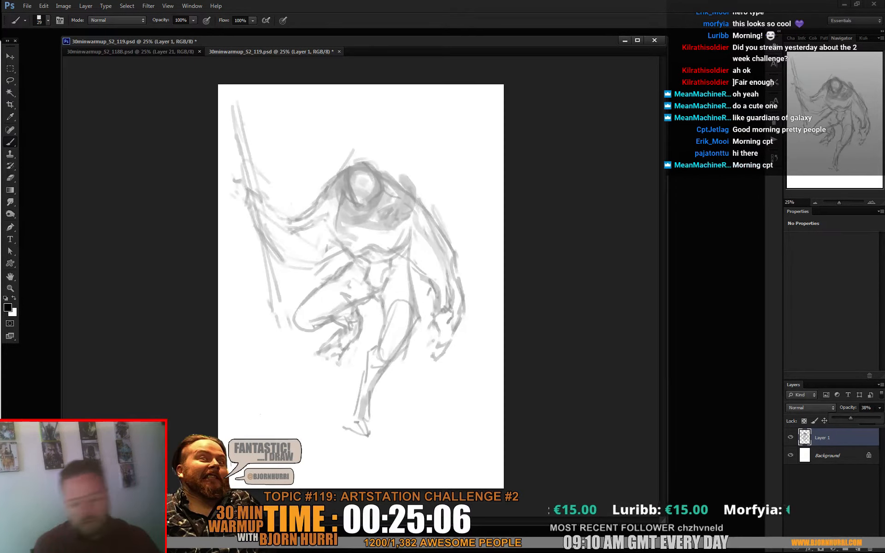
pyautogui.press('Return')
pyautogui.hotkey('ctrl', 'alt', 'shift', 'n')
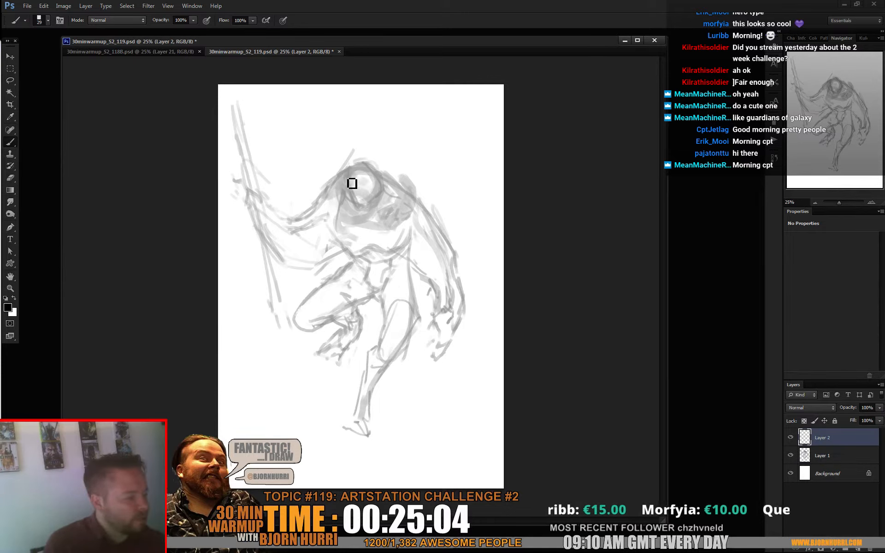
# - Outline the face, hood and left shoulder on the new layer, using a 26 px brush
pyautogui.moveTo(345, 177); pyautogui.dragTo(348, 193)
pyautogui.rightClick(371, 204)
pyautogui.click(389, 225)
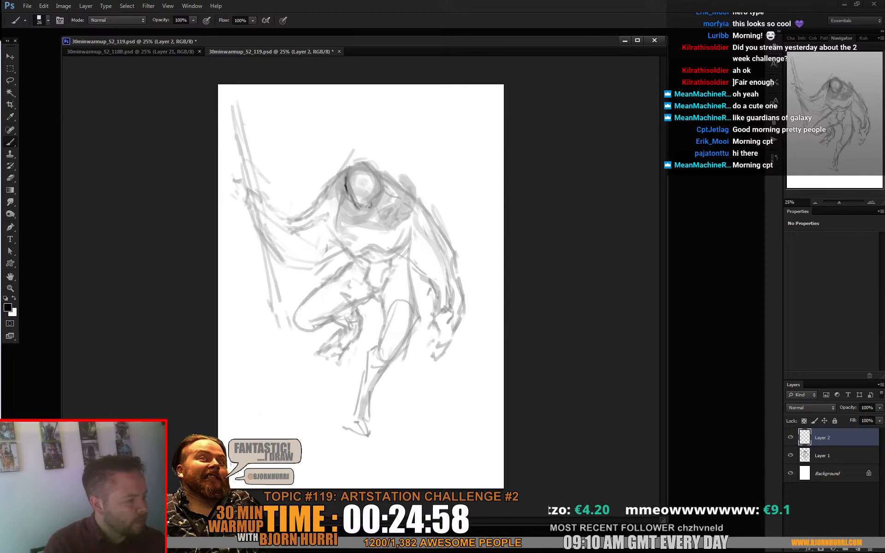
pyautogui.moveTo(381, 175)
pyautogui.mouseDown()
pyautogui.moveTo(356, 165)
pyautogui.moveTo(324, 193)
pyautogui.mouseUp()
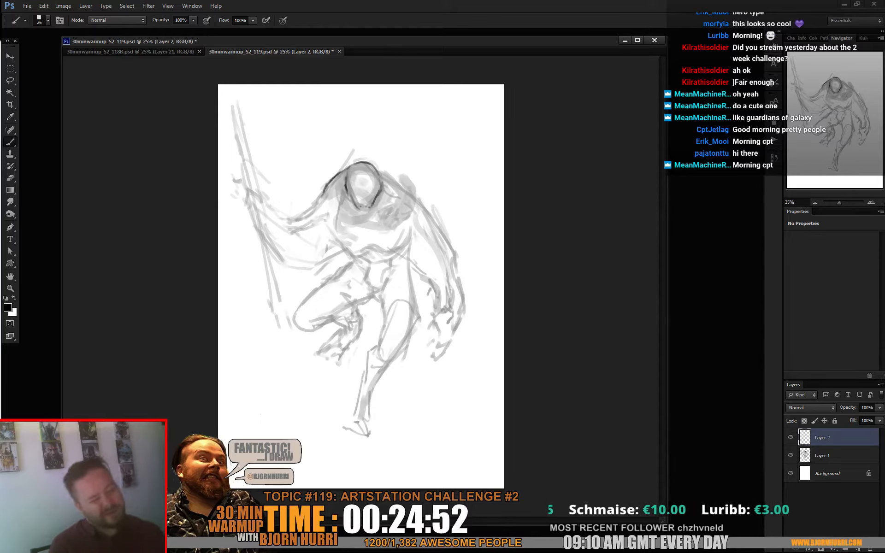
# - Trace clean outlines for the left arm and gripping hand, and for the right arm and its curled fingers
pyautogui.moveTo(320, 195)
pyautogui.mouseDown()
pyautogui.moveTo(292, 219)
pyautogui.moveTo(245, 189)
pyautogui.moveTo(265, 199)
pyautogui.mouseUp()
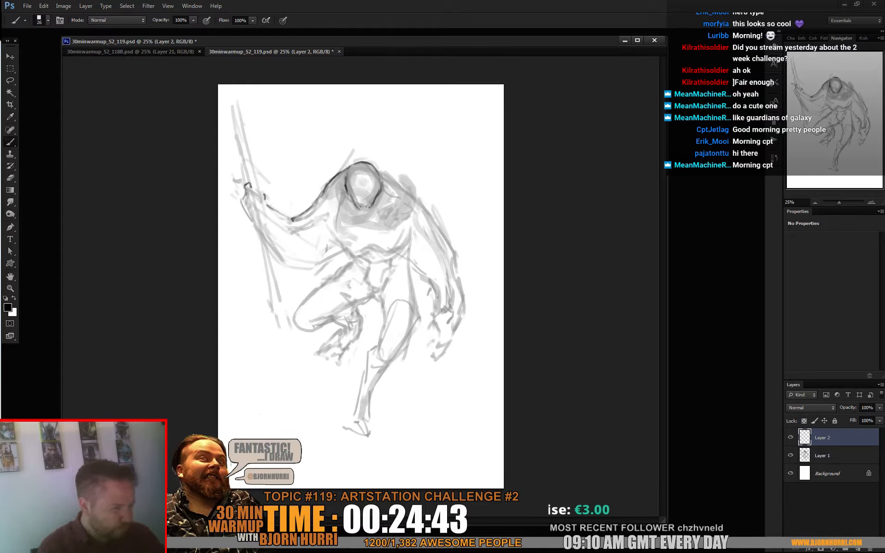
pyautogui.moveTo(312, 274)
pyautogui.mouseDown()
pyautogui.moveTo(333, 263)
pyautogui.moveTo(299, 269)
pyautogui.moveTo(267, 244)
pyautogui.mouseUp()
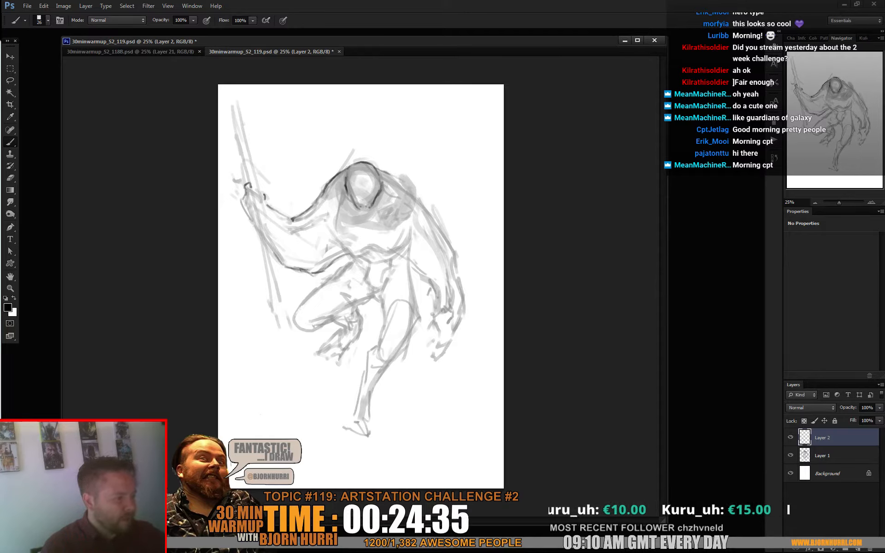
pyautogui.moveTo(400, 177)
pyautogui.mouseDown()
pyautogui.moveTo(449, 235)
pyautogui.moveTo(467, 305)
pyautogui.moveTo(449, 345)
pyautogui.moveTo(427, 336)
pyautogui.mouseUp()
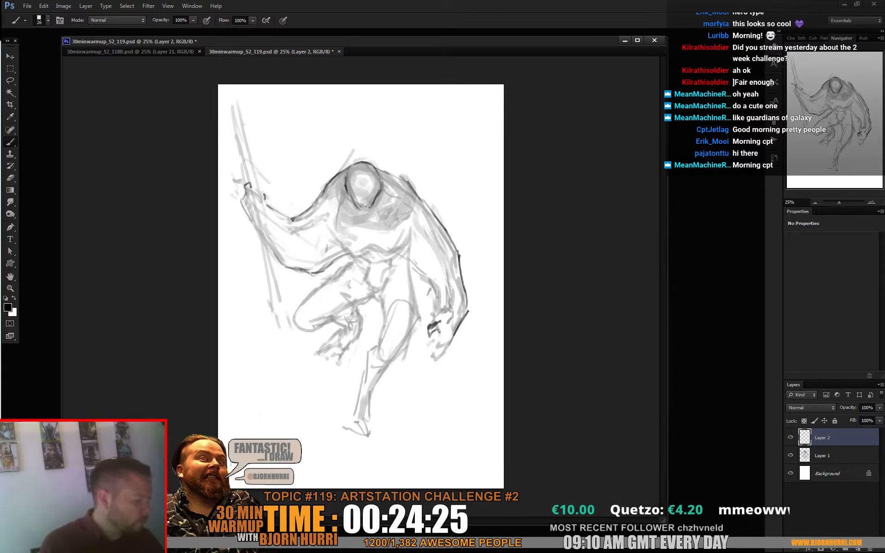
pyautogui.moveTo(438, 336)
pyautogui.mouseDown()
pyautogui.moveTo(432, 347)
pyautogui.moveTo(443, 348)
pyautogui.moveTo(433, 360)
pyautogui.mouseUp()
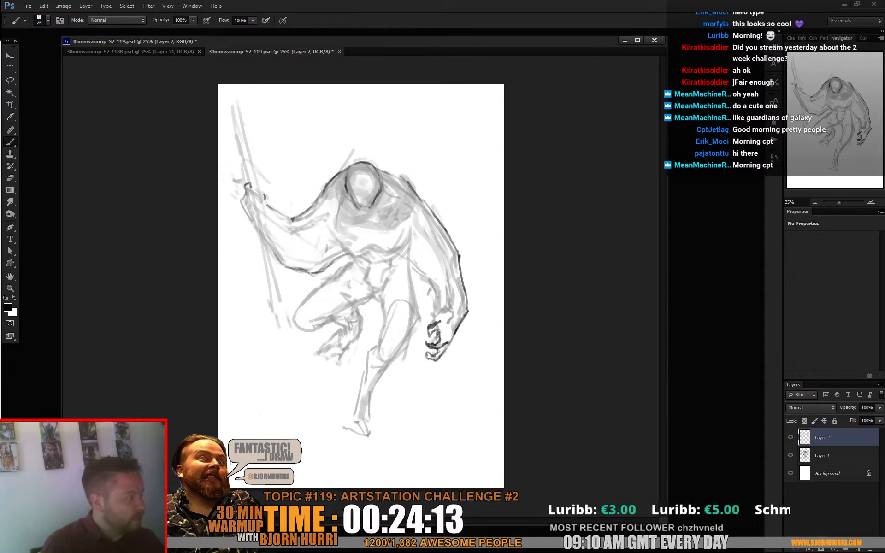
# - Line the right inner forearm and wrist and the chest's lower contour, and mark two eyes on the face
pyautogui.moveTo(444, 308); pyautogui.dragTo(456, 316)
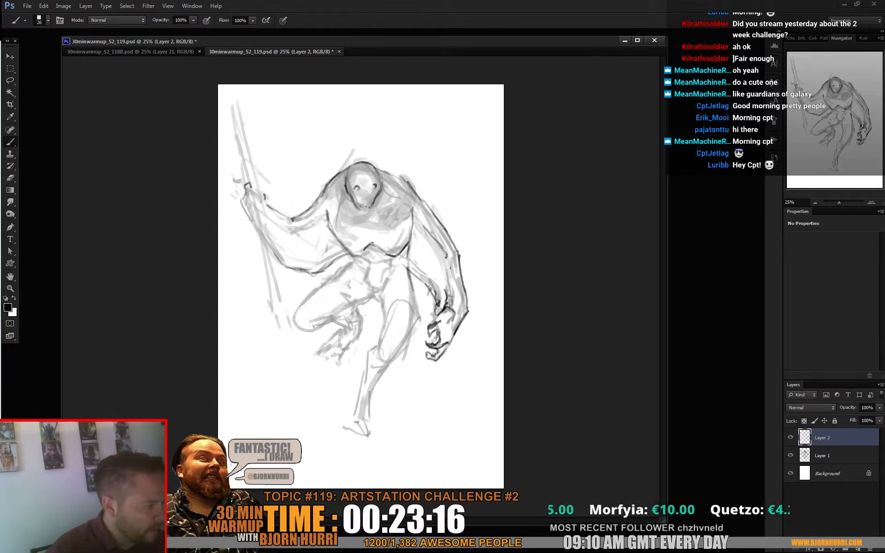
pyautogui.press('e')
pyautogui.rightClick(386, 194)
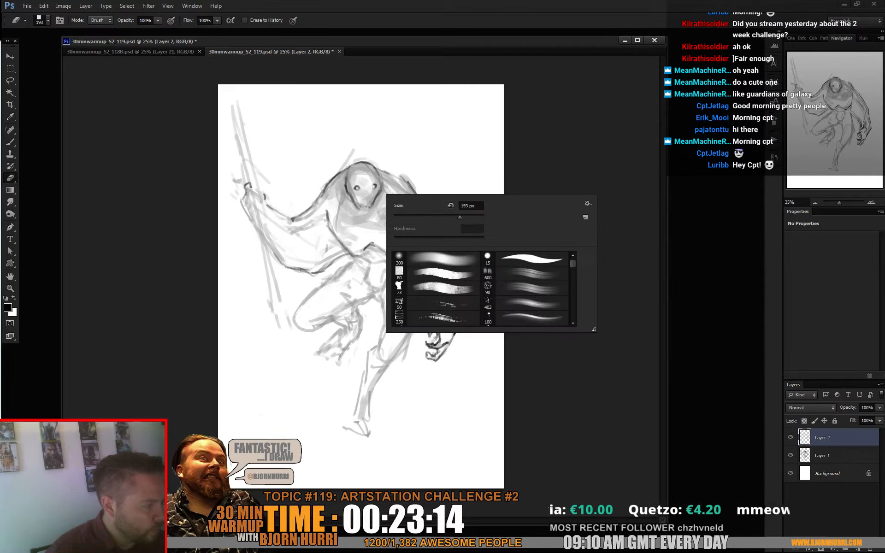
pyautogui.click(400, 217)
pyautogui.press('Return')
pyautogui.press('b')
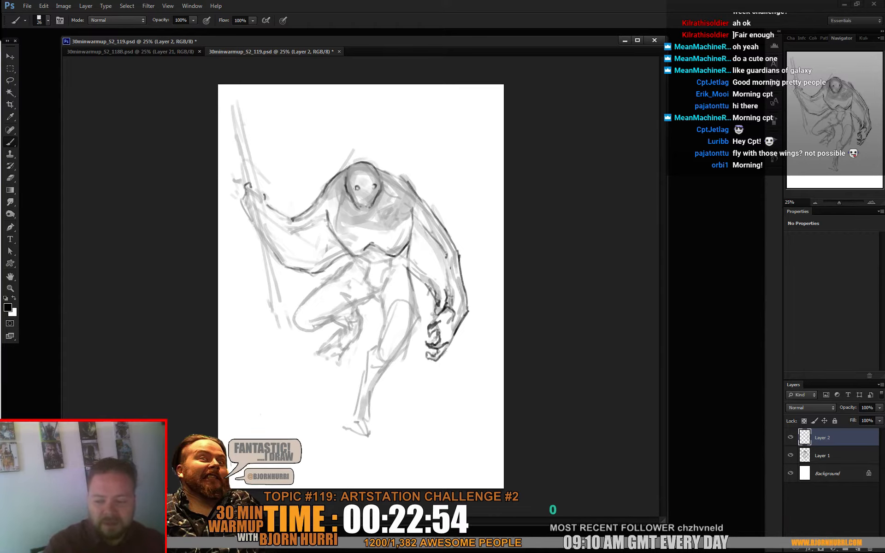
# - Line the upper staff shaft above the gripping hand and the standing leg down to its clawed foot
pyautogui.moveTo(249, 185); pyautogui.dragTo(232, 106)
pyautogui.moveTo(250, 162)
pyautogui.mouseDown()
pyautogui.moveTo(235, 94)
pyautogui.moveTo(256, 186)
pyautogui.mouseUp()
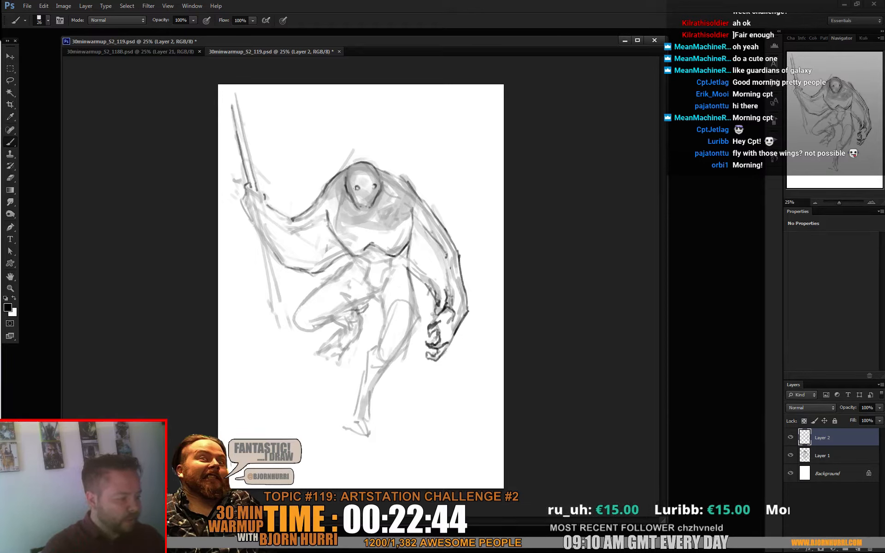
pyautogui.moveTo(335, 316)
pyautogui.mouseDown()
pyautogui.moveTo(374, 291)
pyautogui.moveTo(377, 348)
pyautogui.moveTo(388, 363)
pyautogui.moveTo(399, 354)
pyautogui.mouseUp()
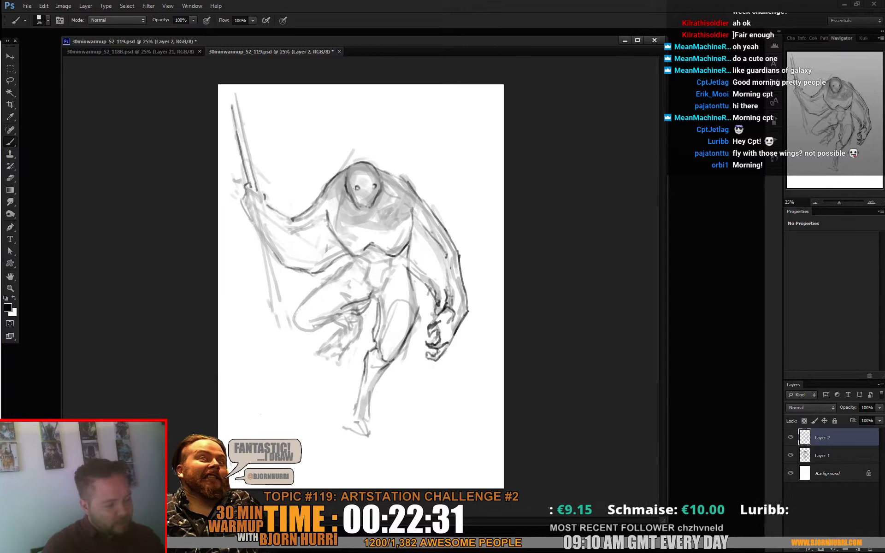
pyautogui.moveTo(356, 412); pyautogui.dragTo(340, 429)
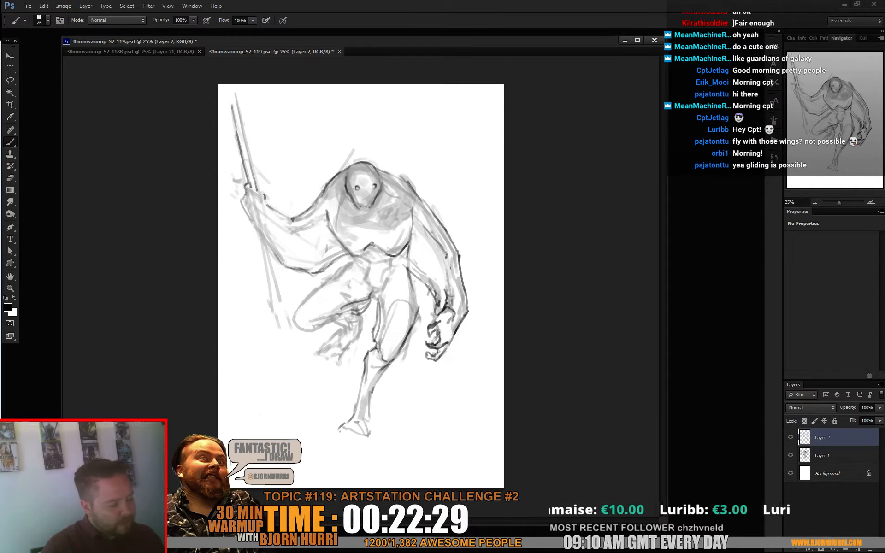
pyautogui.moveTo(371, 398)
pyautogui.mouseDown()
pyautogui.moveTo(368, 418)
pyautogui.moveTo(336, 435)
pyautogui.moveTo(370, 435)
pyautogui.mouseUp()
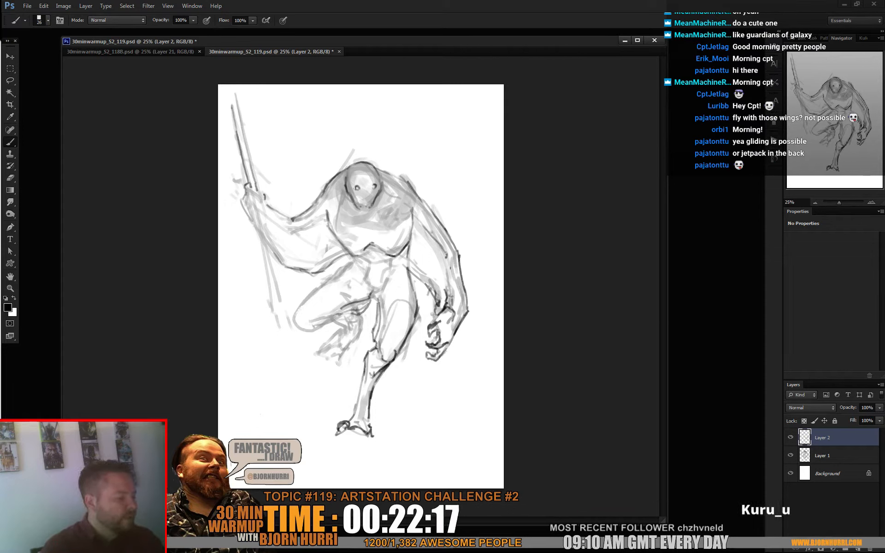
# - Lasso the right hand's linework on Layer 2, then rotate and distort it with Free Transform
pyautogui.press('l')
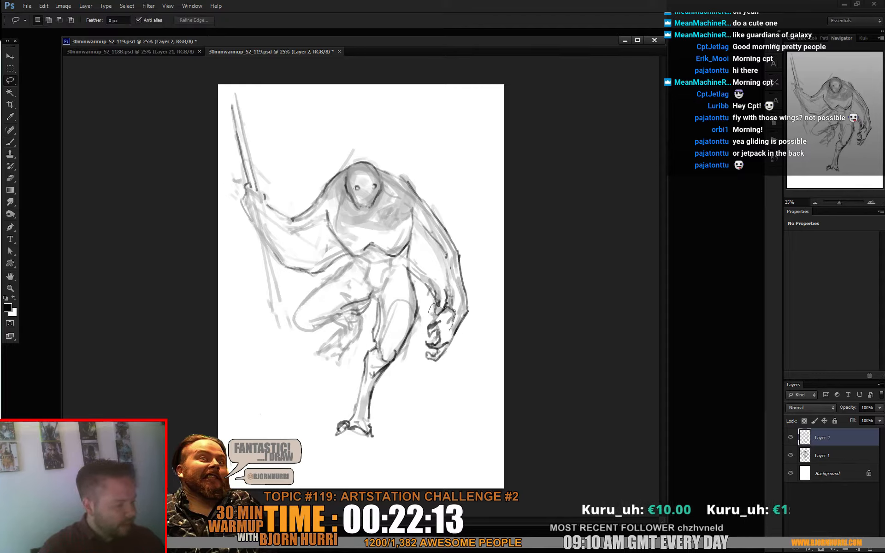
pyautogui.moveTo(417, 342)
pyautogui.mouseDown()
pyautogui.moveTo(455, 318)
pyautogui.moveTo(410, 329)
pyautogui.mouseUp()
pyautogui.hotkey('ctrl', 't')
pyautogui.moveTo(436, 364); pyautogui.dragTo(438, 362)
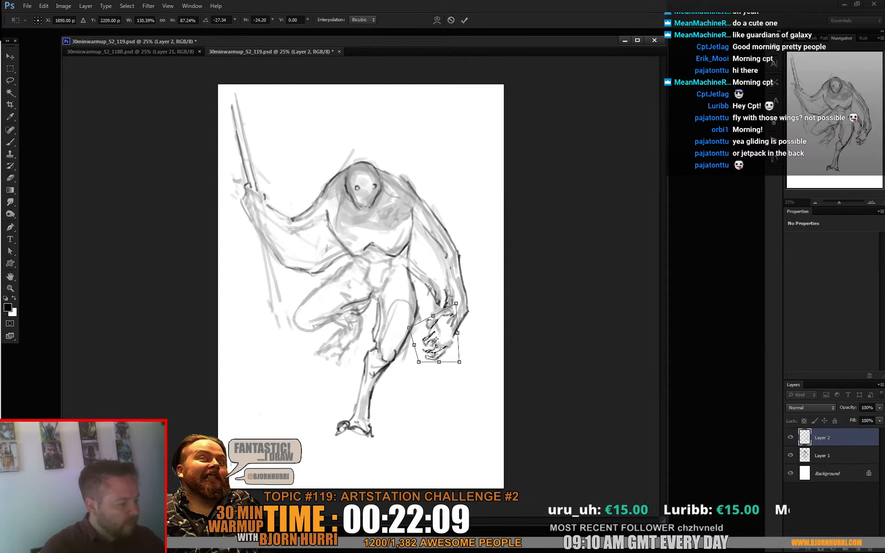
pyautogui.press('Return')
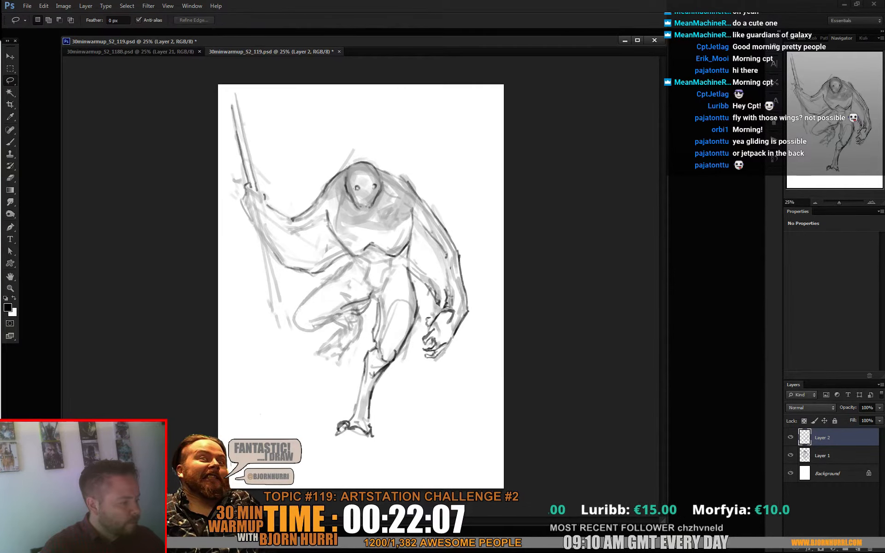
# - Erase stray lines around the right wrist with a 63 px eraser and darken the base of the thumb
pyautogui.press('e')
pyautogui.rightClick(459, 300)
pyautogui.click(476, 324)
pyautogui.moveTo(448, 289); pyautogui.dragTo(440, 306)
pyautogui.press('b')
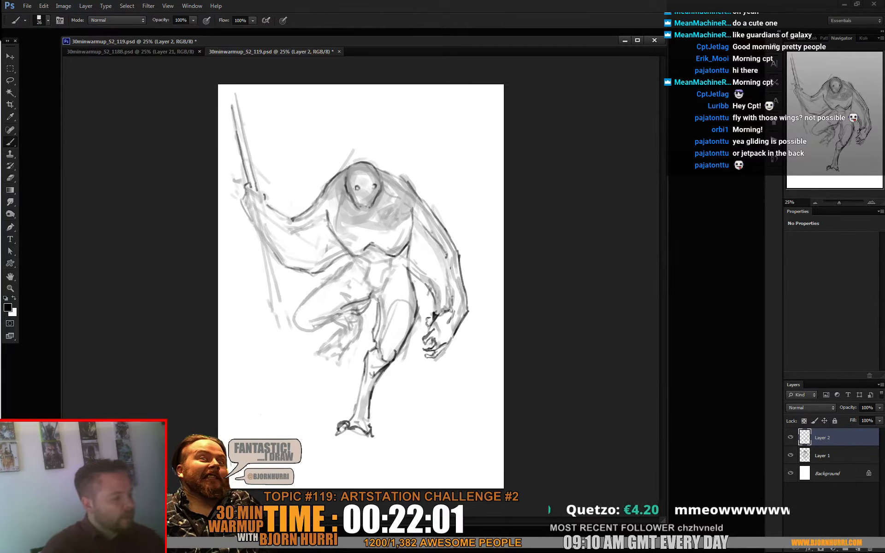
# - Merge Layer 2 into Layer 1, transform the lassoed right hand to sit under the forearm, and touch up the wrist lines
pyautogui.press('l')
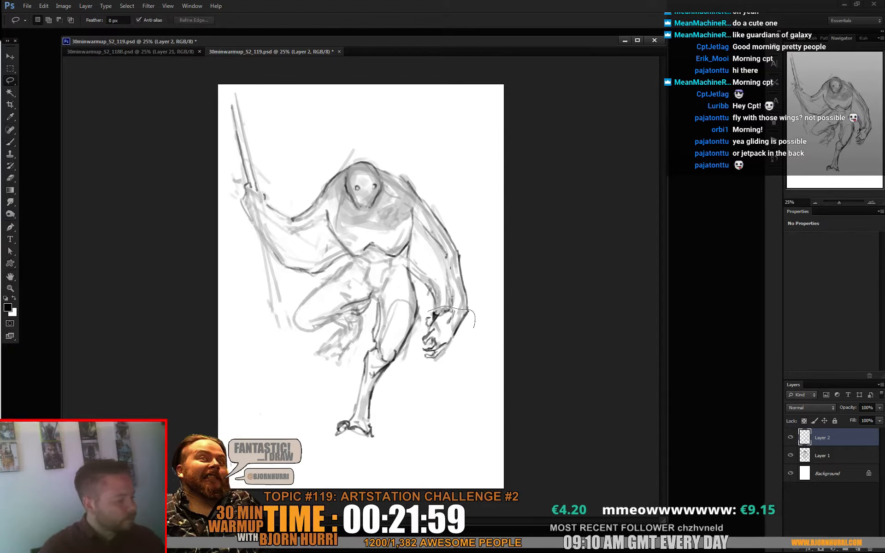
pyautogui.moveTo(473, 312)
pyautogui.mouseDown()
pyautogui.moveTo(431, 310)
pyautogui.moveTo(452, 316)
pyautogui.mouseUp()
pyautogui.hotkey('ctrl', 'e')
pyautogui.hotkey('ctrl', 't')
pyautogui.moveTo(433, 391); pyautogui.dragTo(462, 393)
pyautogui.press('Return')
pyautogui.press('b')
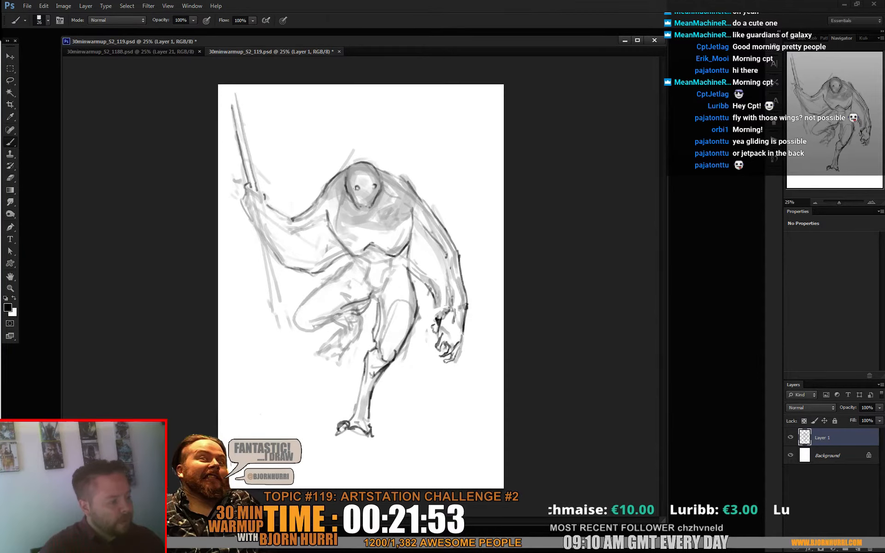
pyautogui.moveTo(435, 297); pyautogui.dragTo(448, 309)
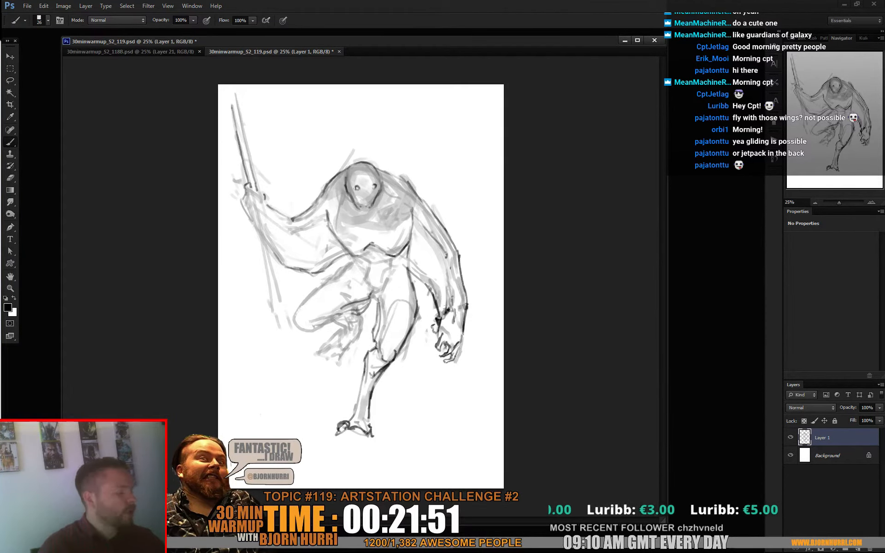
# - Draw the knuckles, fingers and wrist details of the left hand gripping the staff
pyautogui.moveTo(247, 192); pyautogui.dragTo(257, 192)
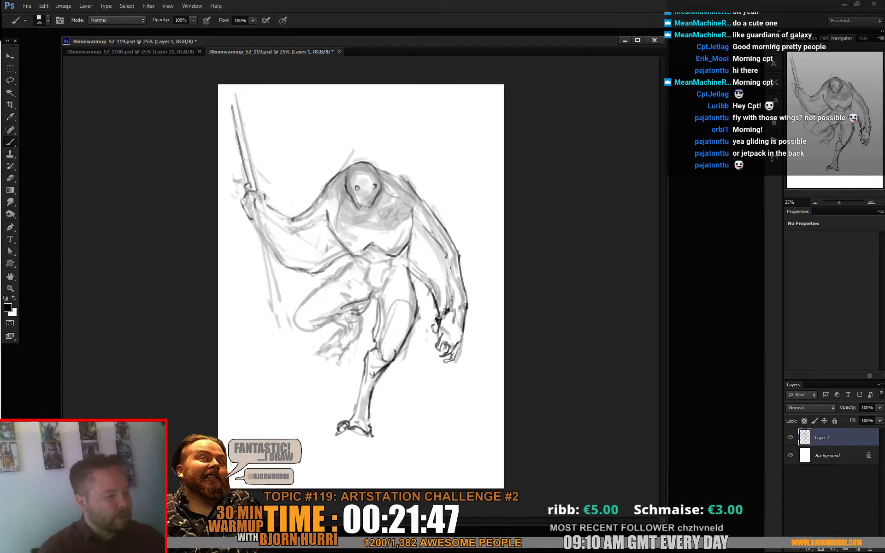
pyautogui.moveTo(269, 206); pyautogui.dragTo(272, 212)
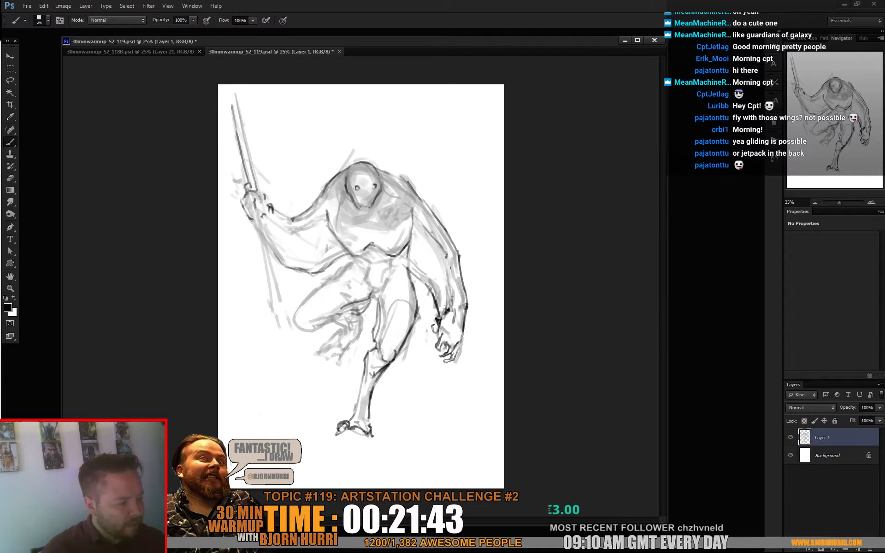
pyautogui.press('e')
pyautogui.rightClick(271, 206)
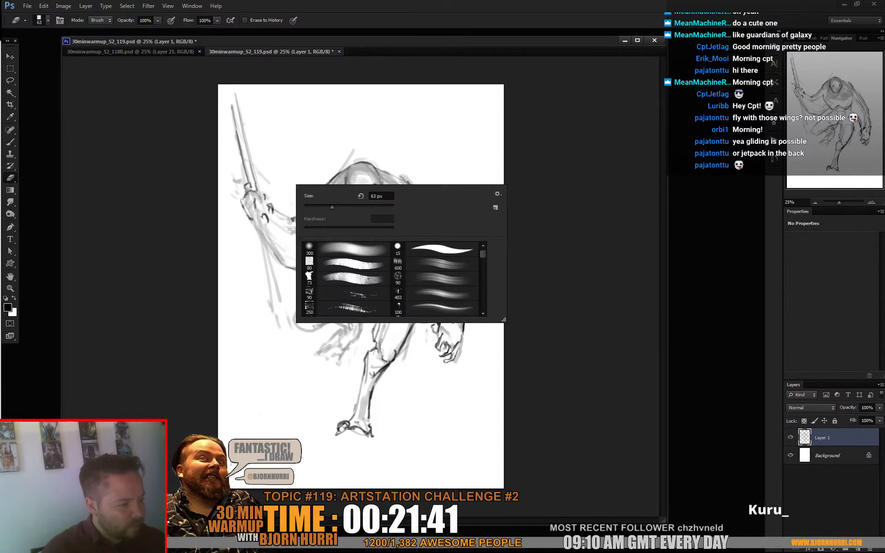
pyautogui.press('Escape')
pyautogui.press('b')
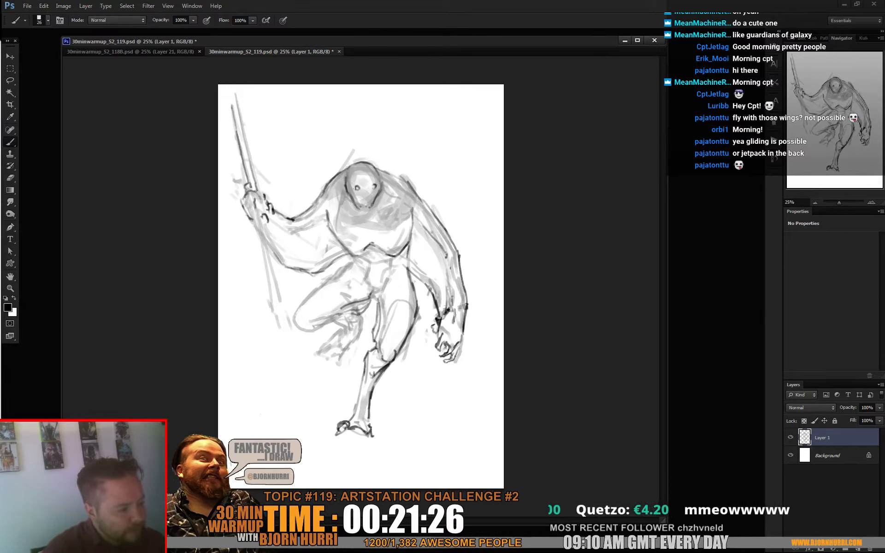
pyautogui.moveTo(250, 181); pyautogui.dragTo(252, 187)
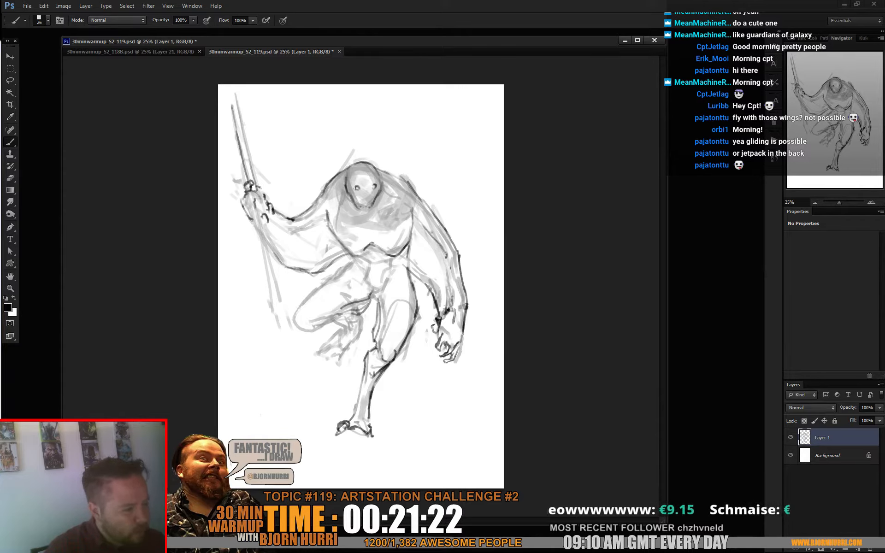
pyautogui.moveTo(255, 192); pyautogui.dragTo(260, 199)
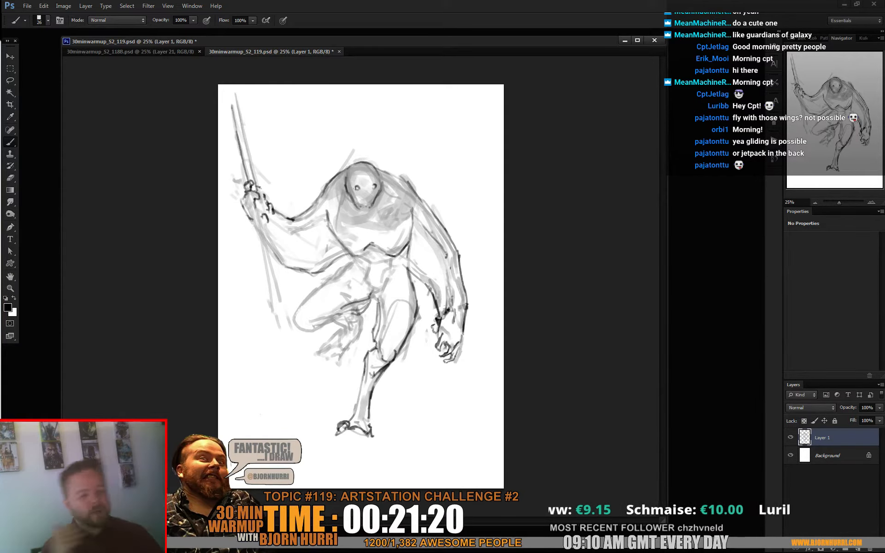
# - Draw both edges of the staff below the gripping hand and clean up its thicker lower end with the eraser
pyautogui.moveTo(254, 217); pyautogui.dragTo(281, 339)
pyautogui.moveTo(259, 199); pyautogui.dragTo(287, 342)
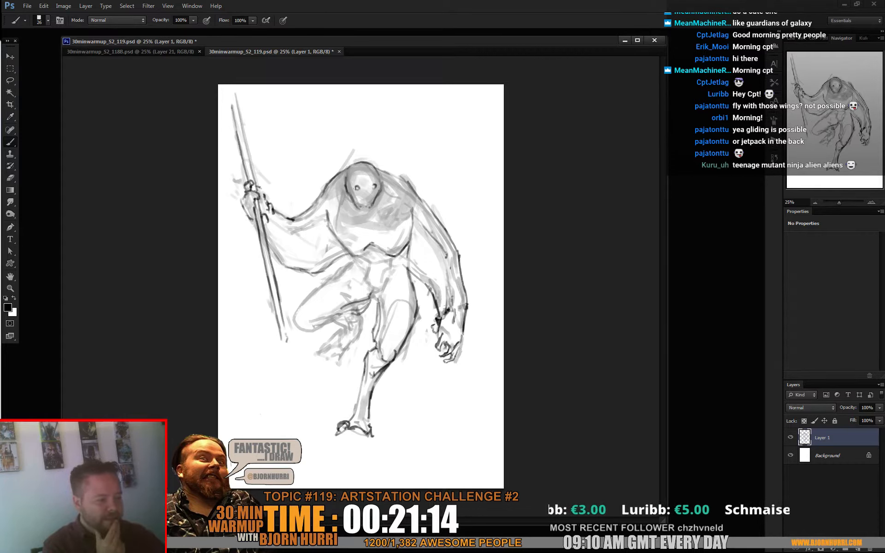
pyautogui.moveTo(270, 297); pyautogui.dragTo(278, 331)
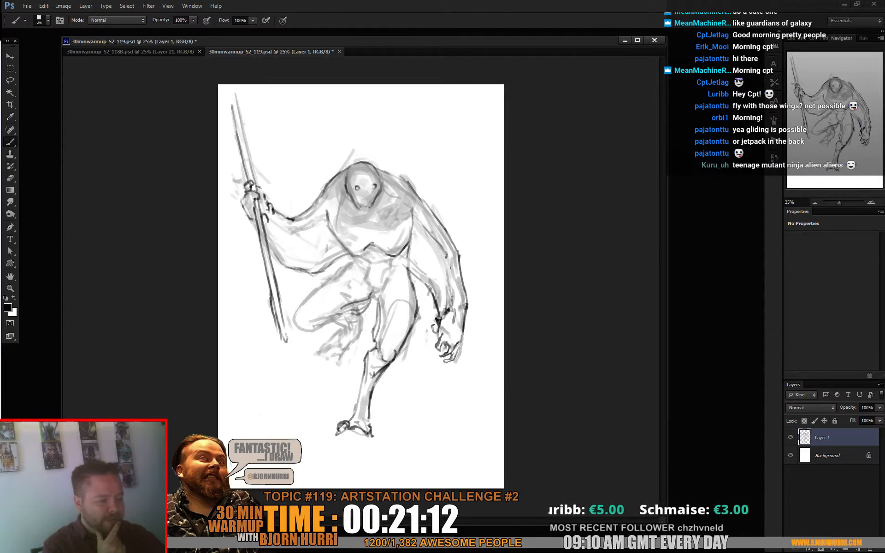
pyautogui.moveTo(279, 293); pyautogui.dragTo(288, 325)
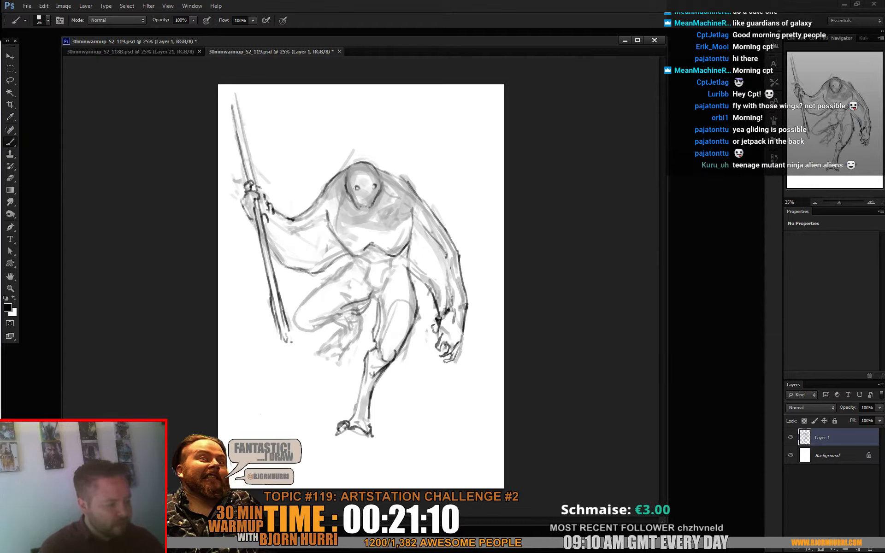
pyautogui.press('e')
pyautogui.moveTo(275, 301); pyautogui.dragTo(286, 342)
pyautogui.press('b')
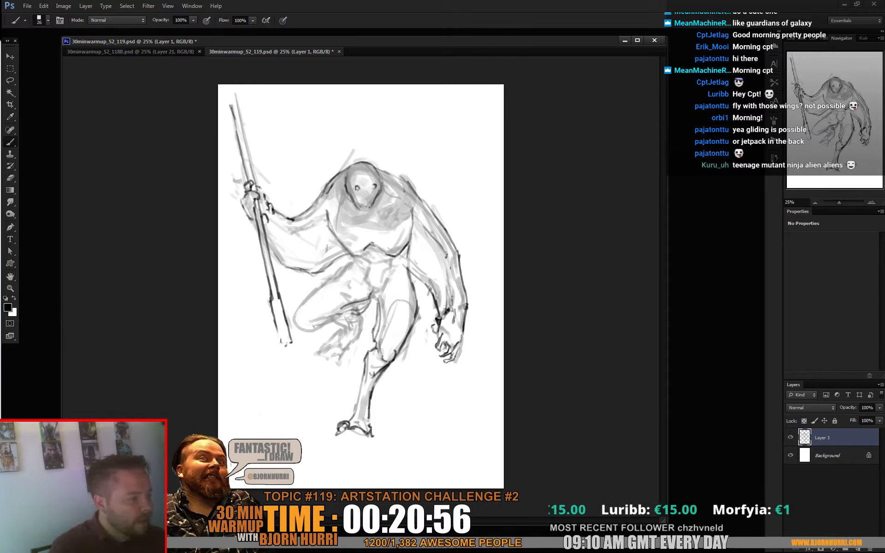
# - Darken the shoulder contours beside the head and handwrite the note "JETPACK" in the upper-right corner of the canvas
pyautogui.moveTo(343, 174); pyautogui.dragTo(328, 190)
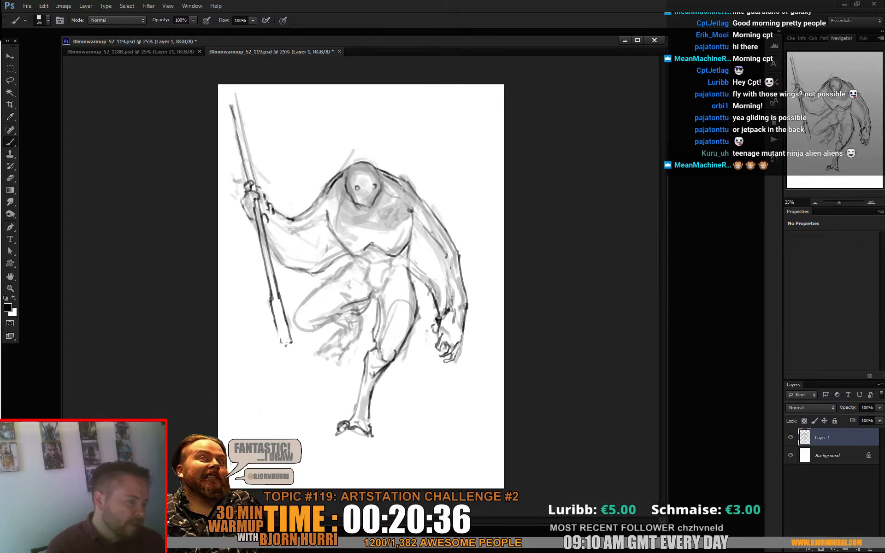
pyautogui.moveTo(442, 94)
pyautogui.mouseDown()
pyautogui.moveTo(444, 102)
pyautogui.moveTo(478, 98)
pyautogui.mouseUp()
pyautogui.moveTo(484, 91); pyautogui.dragTo(488, 97)
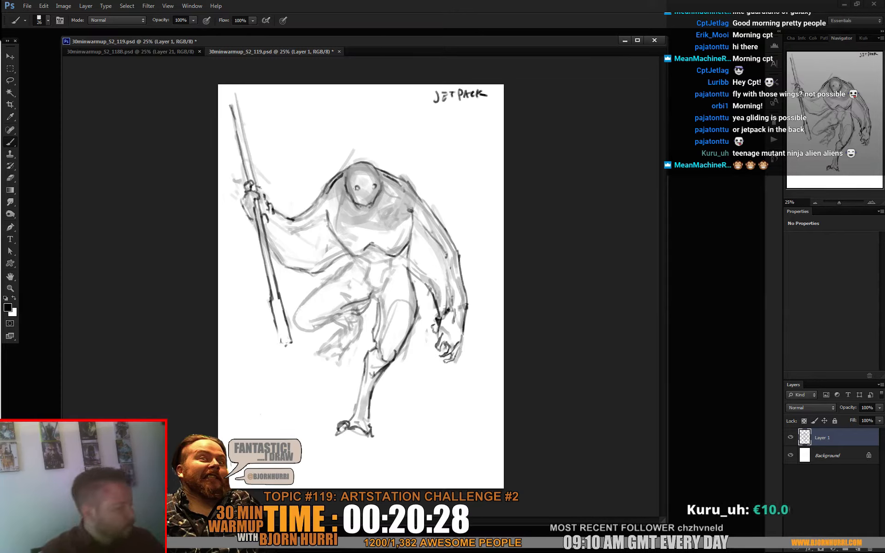
# - Lasso the raised lower leg and foot, reshape them with Free Transform, and clear the selection
pyautogui.press('l')
pyautogui.moveTo(363, 330)
pyautogui.mouseDown()
pyautogui.moveTo(322, 376)
pyautogui.moveTo(304, 319)
pyautogui.moveTo(343, 314)
pyautogui.mouseUp()
pyautogui.press('c')
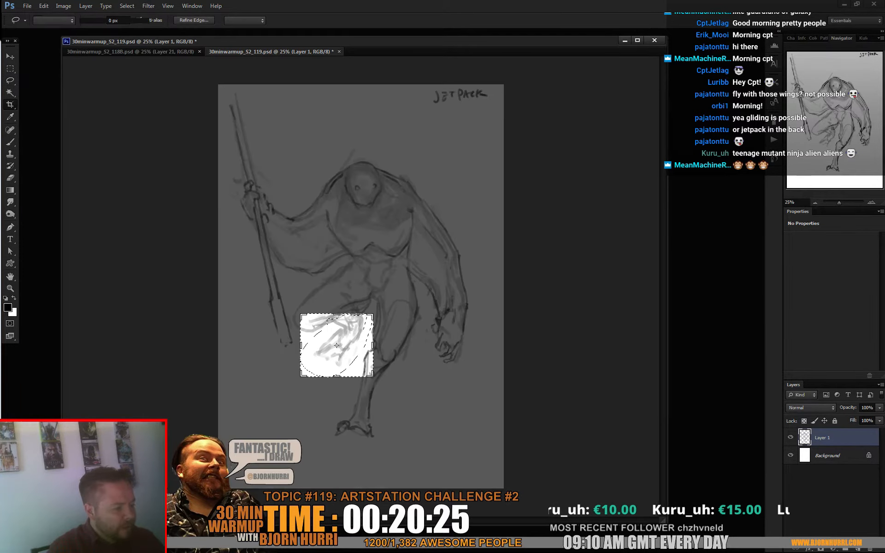
pyautogui.hotkey('ctrl', 't')
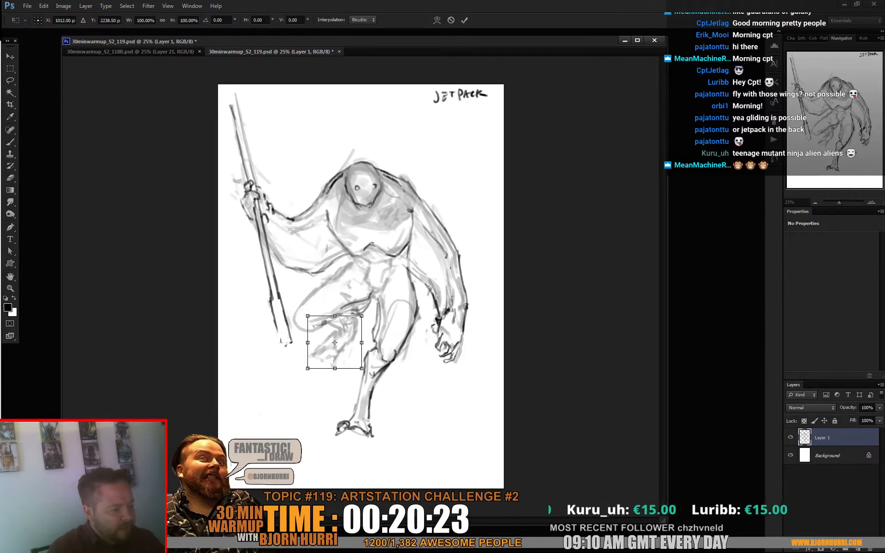
pyautogui.moveTo(374, 364); pyautogui.dragTo(365, 375)
pyautogui.moveTo(314, 312); pyautogui.dragTo(314, 306)
pyautogui.press('Return')
pyautogui.hotkey('ctrl', 'd')
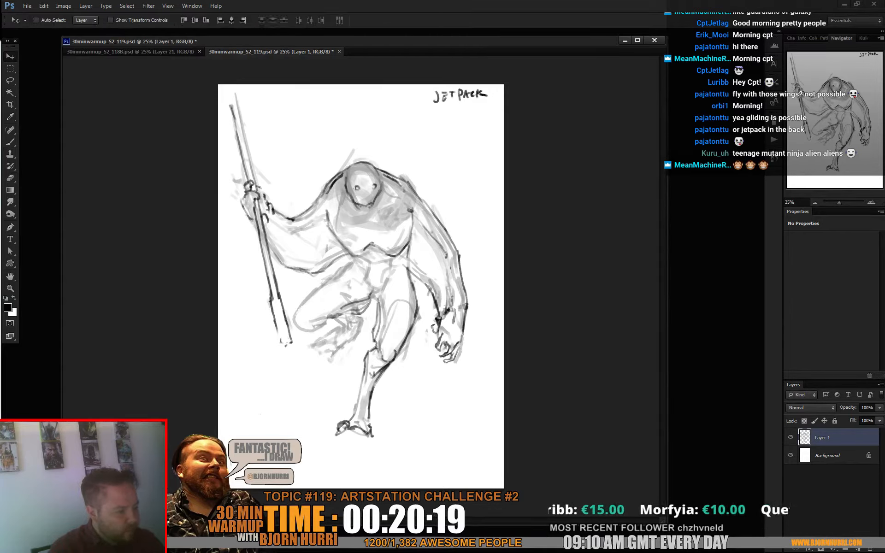
# - Line the raised leg's calf and clawed foot, darken the crotch lines, and add a mouth to the face
pyautogui.press('b')
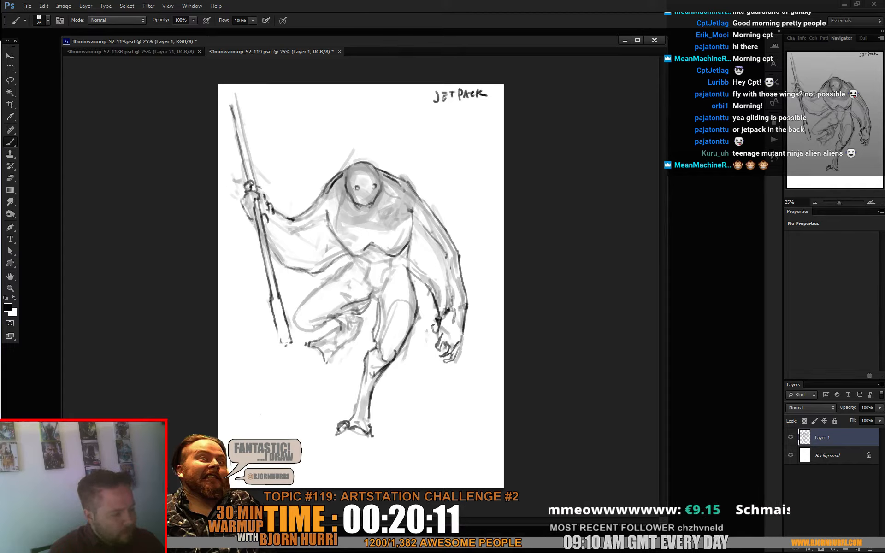
pyautogui.moveTo(308, 342); pyautogui.dragTo(305, 348)
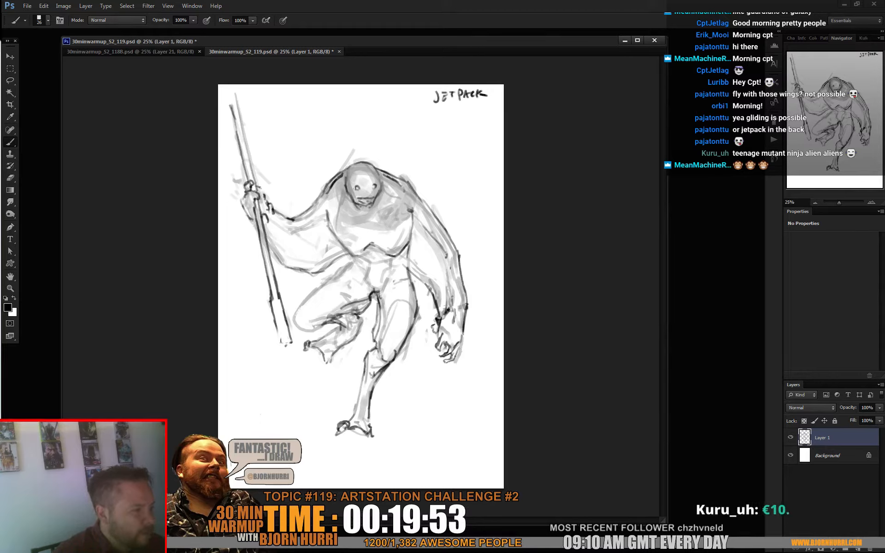
# - Add a new layer above Layer 1 and draw detail beside the jaw and a curved collar line with a 15 px brush
pyautogui.hotkey('ctrl', 'shift', 'alt', 'n')
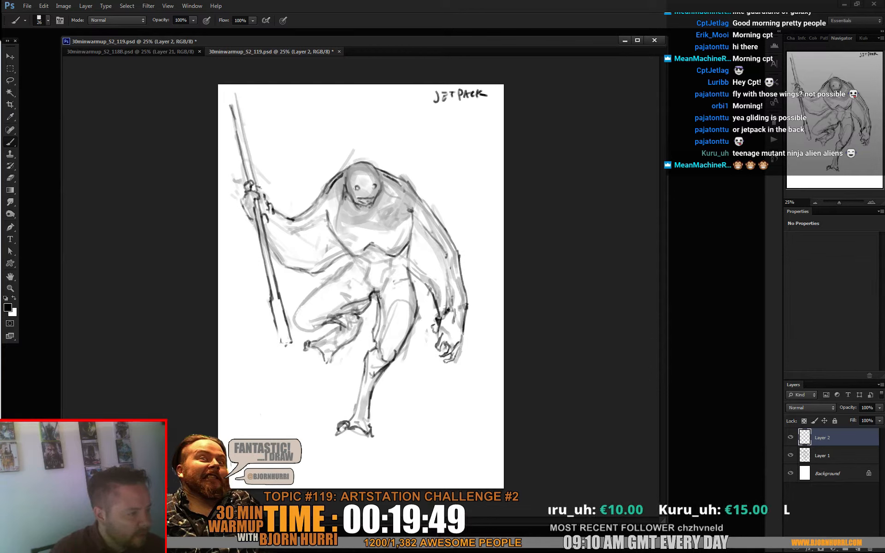
pyautogui.rightClick(366, 197)
pyautogui.moveTo(385, 220); pyautogui.dragTo(381, 221)
pyautogui.press('Return')
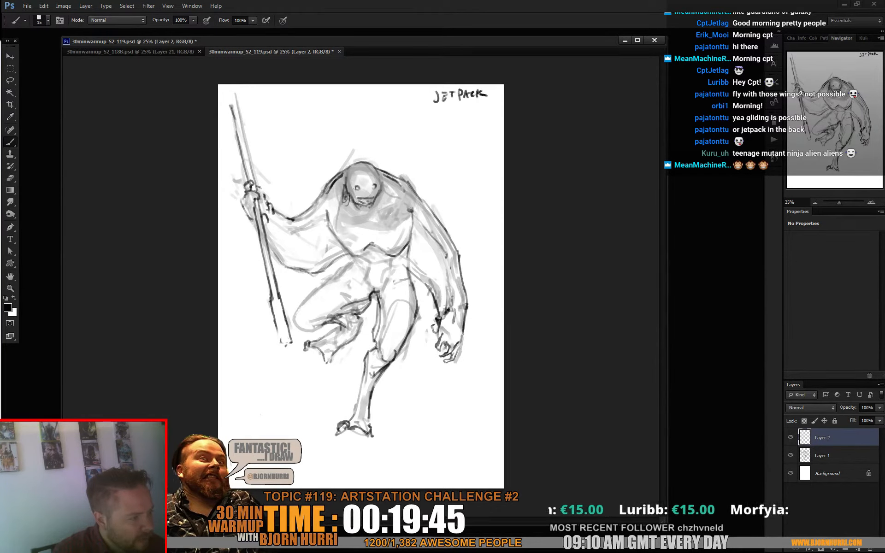
pyautogui.moveTo(342, 202); pyautogui.dragTo(345, 205)
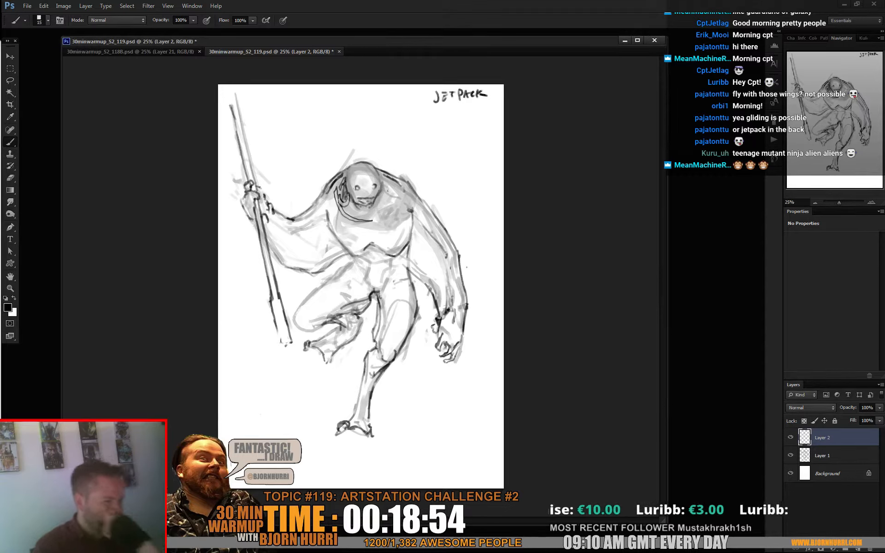
# - Add a new layer above Layer 2 and flip the whole canvas horizontally
pyautogui.hotkey('ctrl', 'alt', 'shift', 'n')
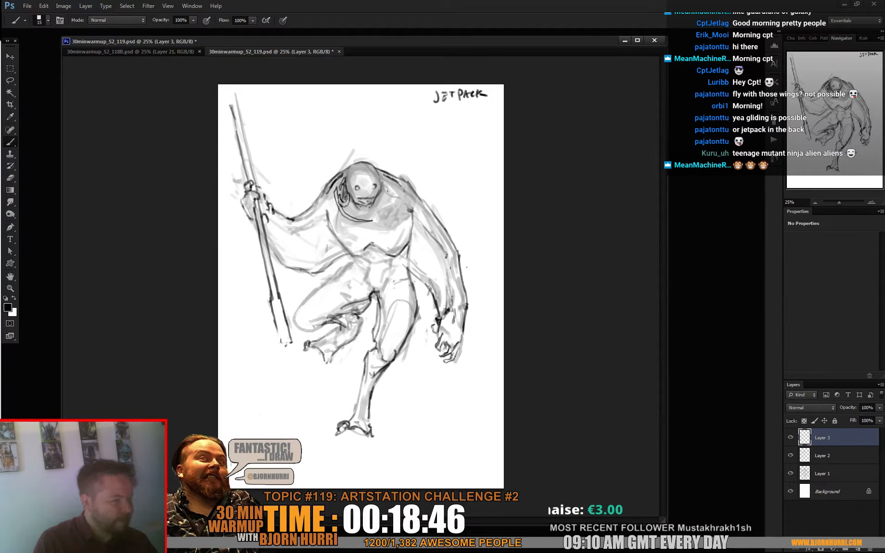
pyautogui.click(63, 6)
pyautogui.moveTo(128, 91)
pyautogui.click(196, 129)
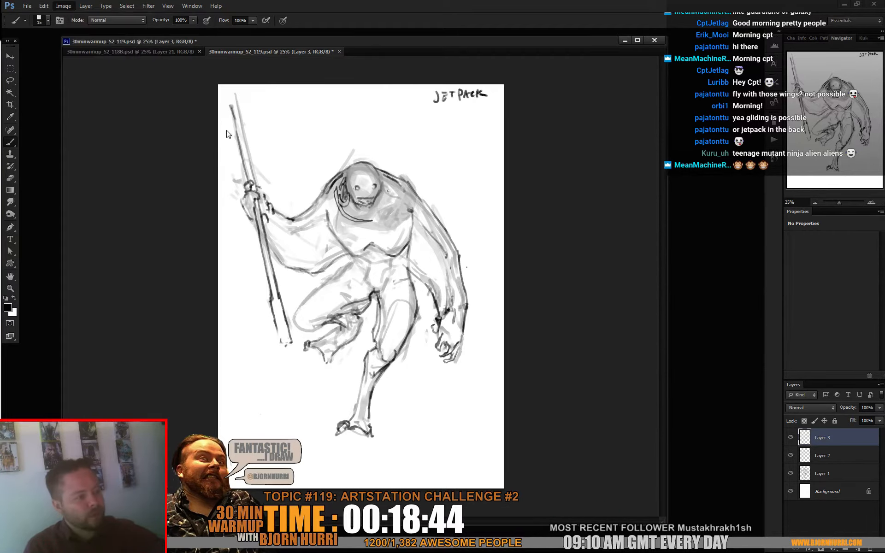
# - Merge the two upper layers down into Layer 1 and shift the drawing slightly toward the canvas's left edge
pyautogui.press('v')
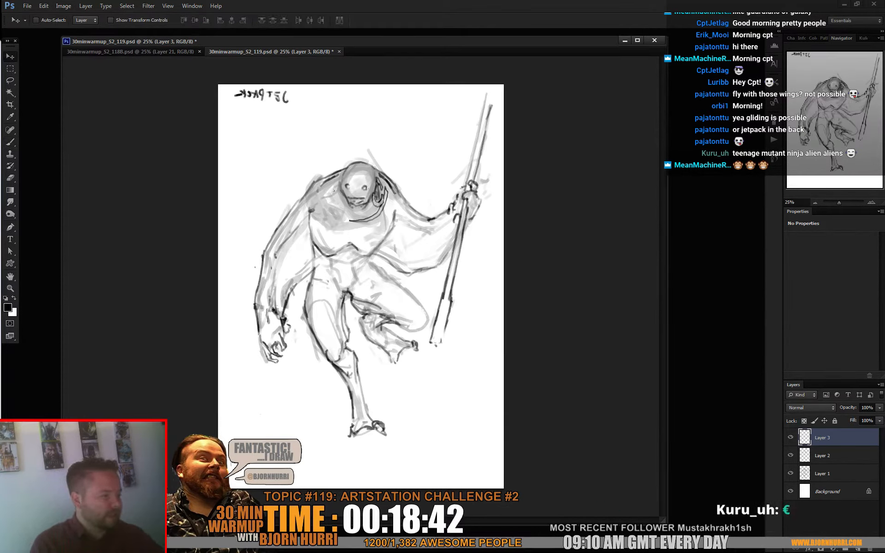
pyautogui.hotkey('ctrl', 'e')
pyautogui.hotkey('ctrl', 'e')
pyautogui.moveTo(366, 264); pyautogui.dragTo(354, 265)
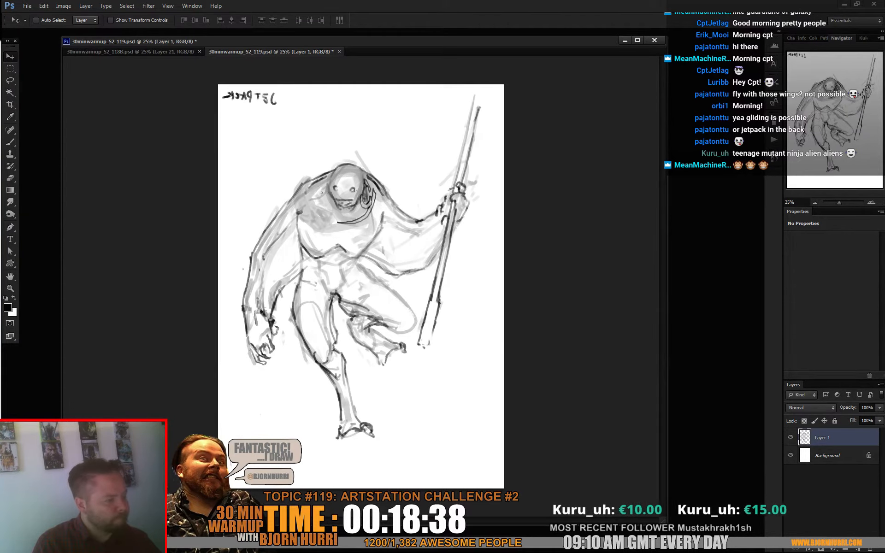
# - Lasso the hanging arm, warp it so the forearm and hand curve outward and the inner edge shifts, apply it, and clear the selection
pyautogui.press('l')
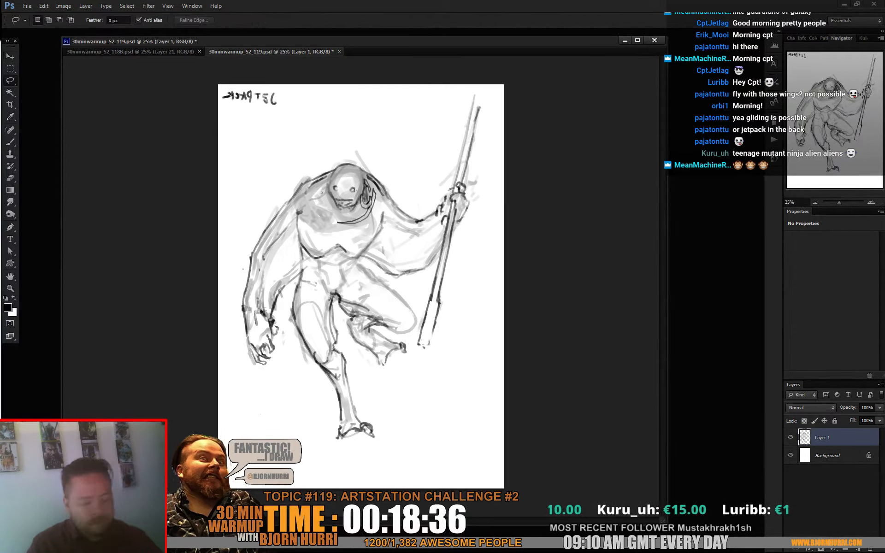
pyautogui.moveTo(260, 180)
pyautogui.mouseDown()
pyautogui.moveTo(232, 286)
pyautogui.moveTo(293, 355)
pyautogui.mouseUp()
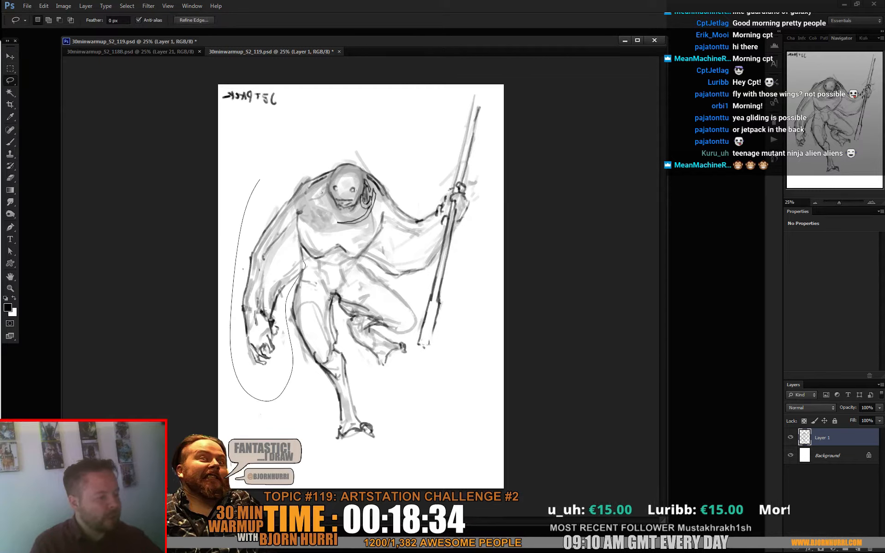
pyautogui.moveTo(297, 214); pyautogui.dragTo(303, 179)
pyautogui.hotkey('ctrl', 't')
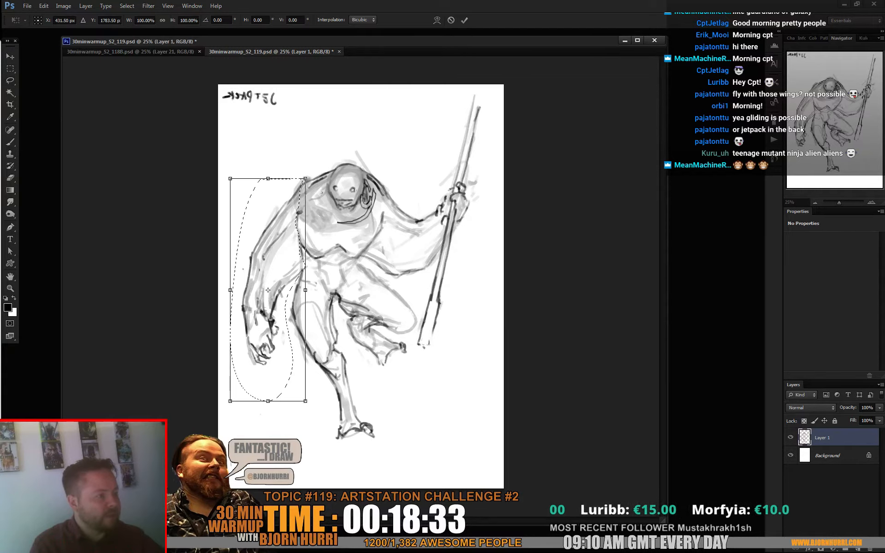
pyautogui.click(437, 20)
pyautogui.moveTo(256, 299); pyautogui.dragTo(252, 292)
pyautogui.moveTo(299, 226); pyautogui.dragTo(292, 224)
pyautogui.moveTo(305, 179); pyautogui.dragTo(308, 181)
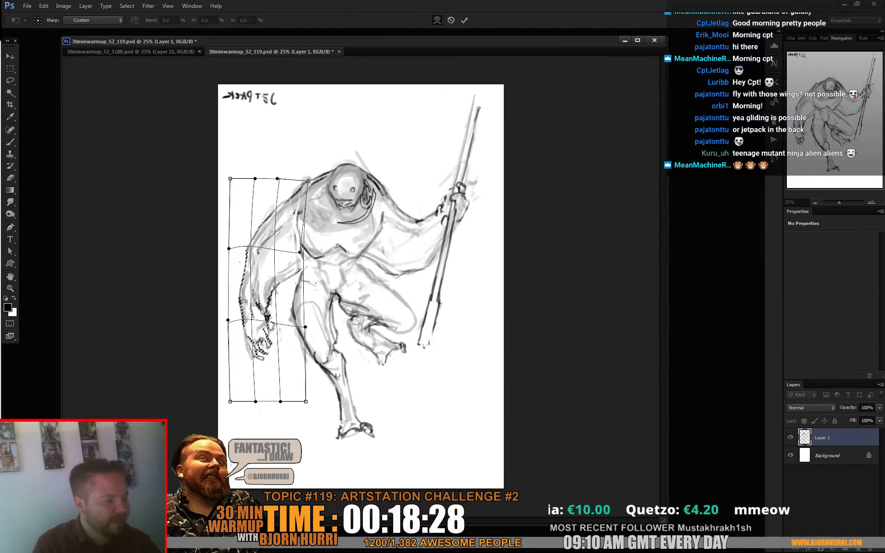
pyautogui.moveTo(299, 252); pyautogui.dragTo(314, 248)
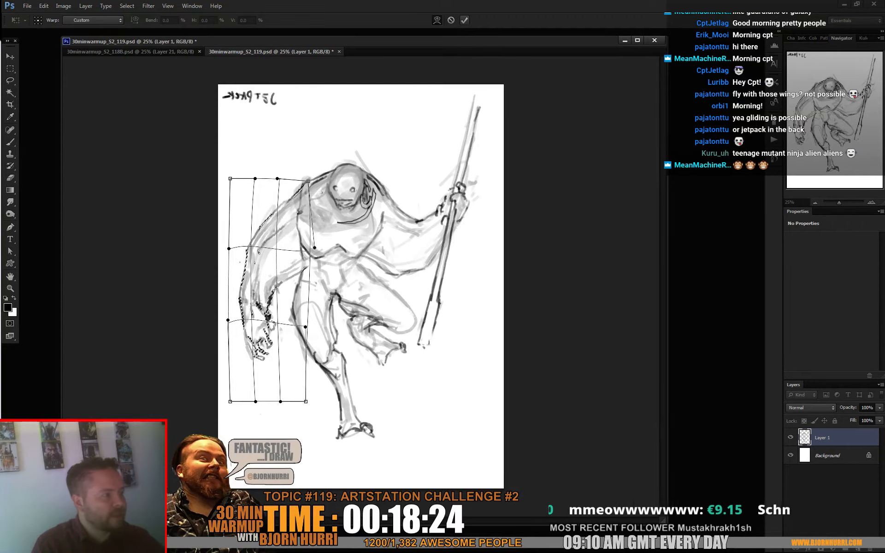
pyautogui.click(465, 20)
pyautogui.press('e')
pyautogui.hotkey('ctrl', 'd')
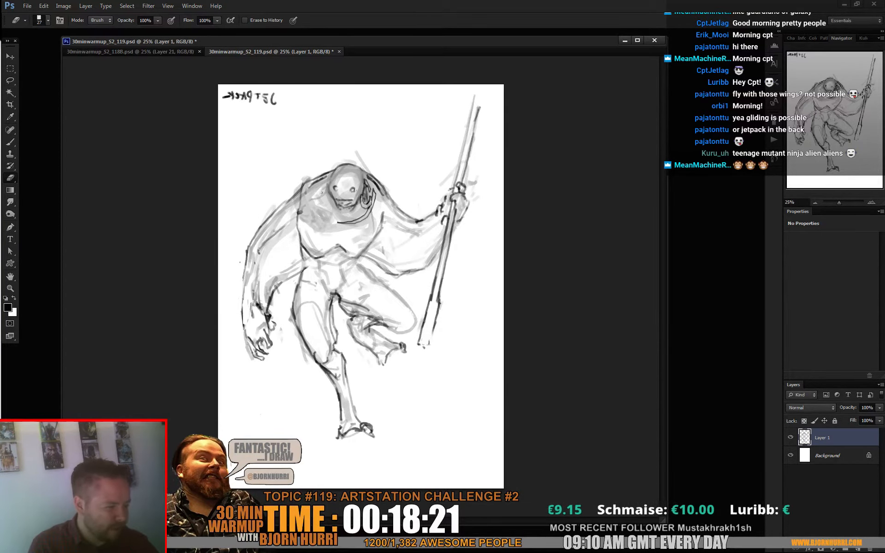
# - Erase the lines across the hanging arm's wrist with an enlarged eraser
pyautogui.press('b')
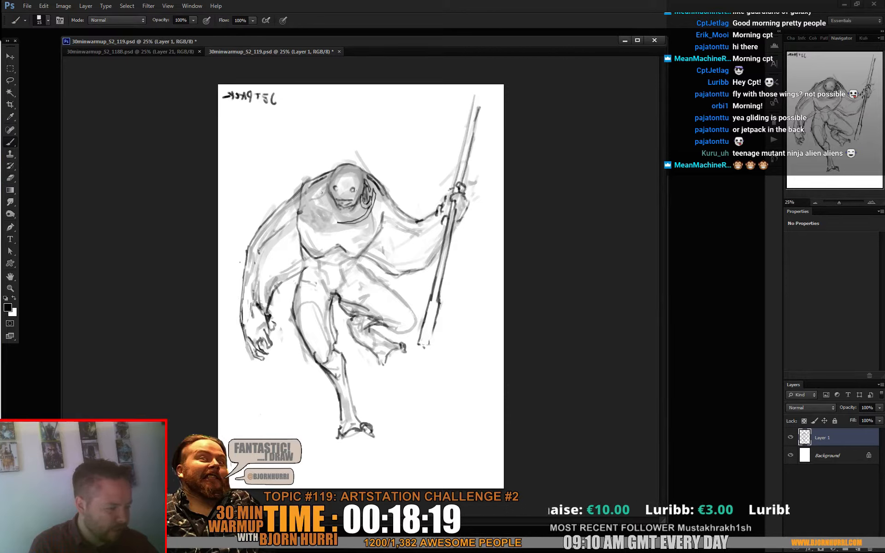
pyautogui.press('e')
pyautogui.rightClick(271, 298)
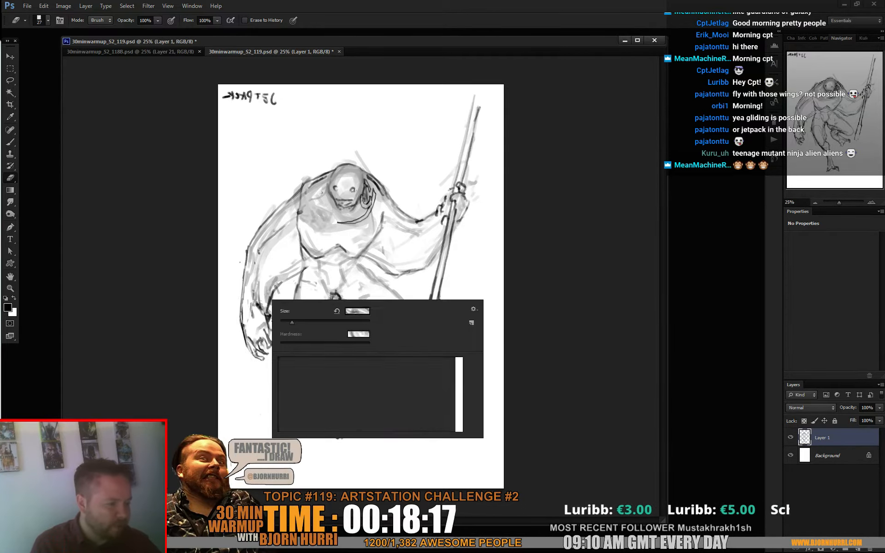
pyautogui.click(312, 322)
pyautogui.moveTo(253, 305)
pyautogui.mouseDown()
pyautogui.moveTo(252, 317)
pyautogui.moveTo(257, 297)
pyautogui.moveTo(262, 316)
pyautogui.mouseUp()
pyautogui.hotkey('ctrl', 'Tab')
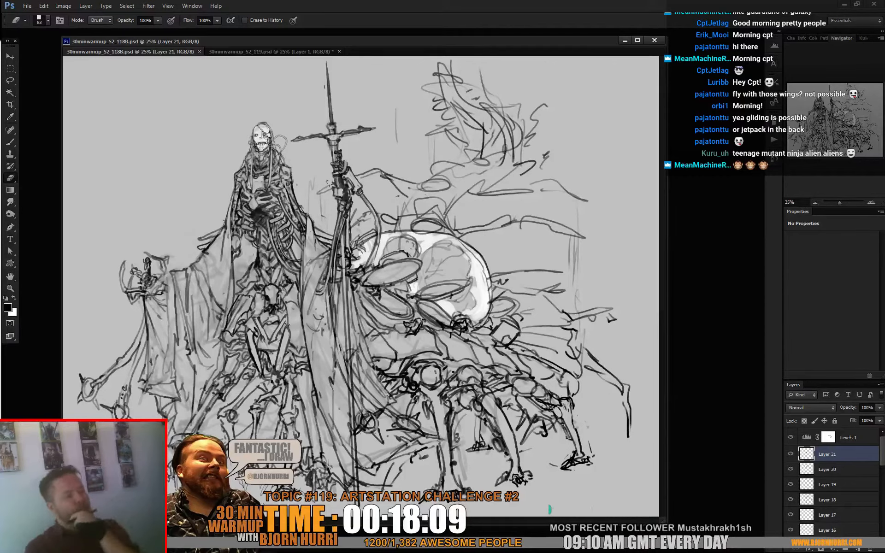
pyautogui.hotkey('ctrl', 'Tab')
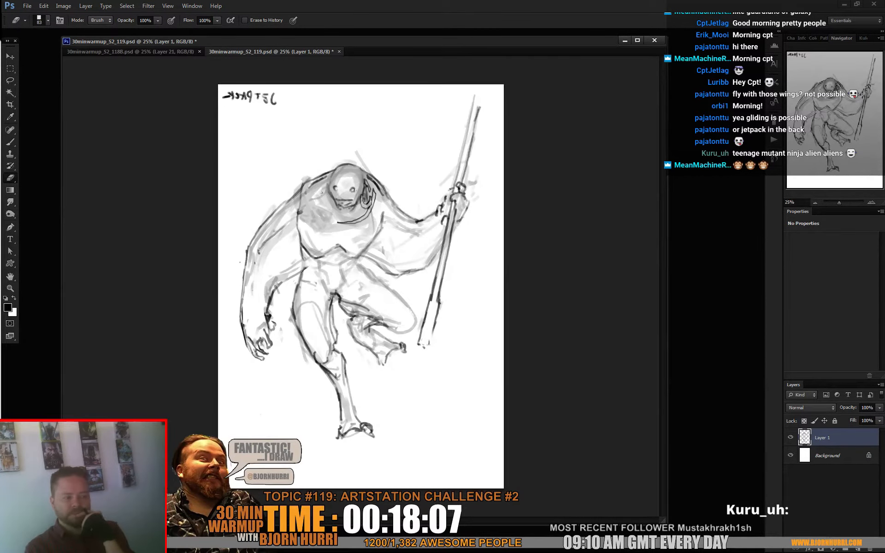
# - Paint white over the dark line on the hanging arm's shoulder with an 85 px brush
pyautogui.press('b')
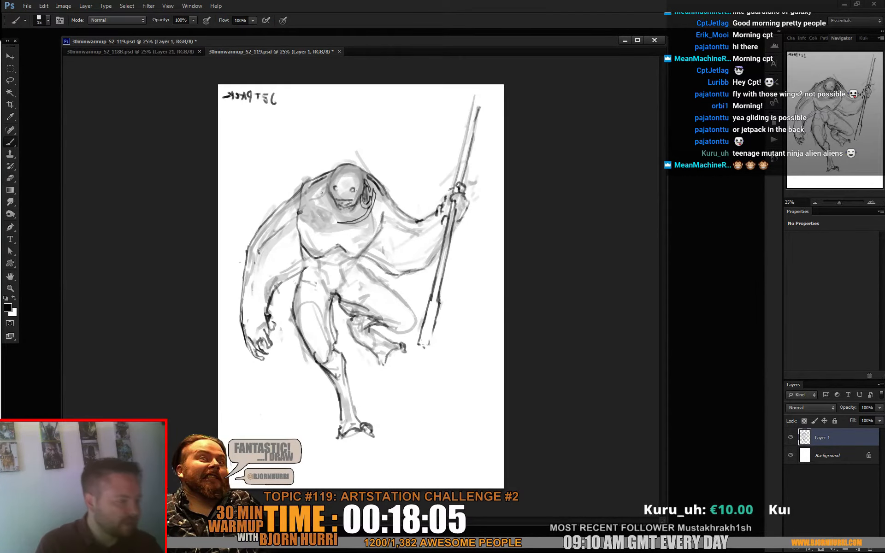
pyautogui.keyDown('alt'); pyautogui.click(329, 188); pyautogui.keyUp('alt')
pyautogui.rightClick(329, 188)
pyautogui.click(375, 210)
pyautogui.moveTo(305, 202)
pyautogui.mouseDown()
pyautogui.moveTo(295, 205)
pyautogui.moveTo(302, 194)
pyautogui.moveTo(306, 207)
pyautogui.moveTo(272, 221)
pyautogui.mouseUp()
pyautogui.moveTo(303, 210); pyautogui.dragTo(298, 215)
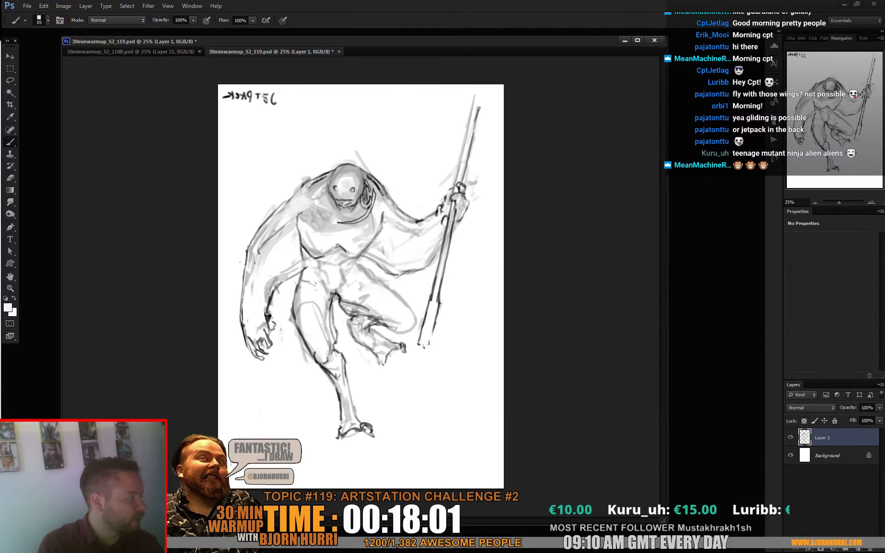
# - Restore the default black and draw a short line at the hanging arm's armpit with a 34 px brush
pyautogui.press('d')
pyautogui.rightClick(335, 202)
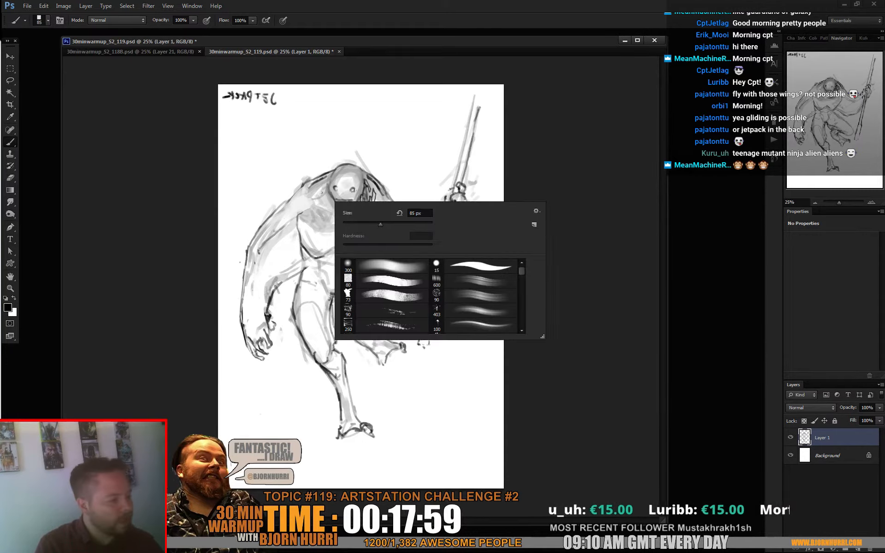
pyautogui.click(370, 224)
pyautogui.press('Return')
pyautogui.moveTo(302, 217); pyautogui.dragTo(292, 220)
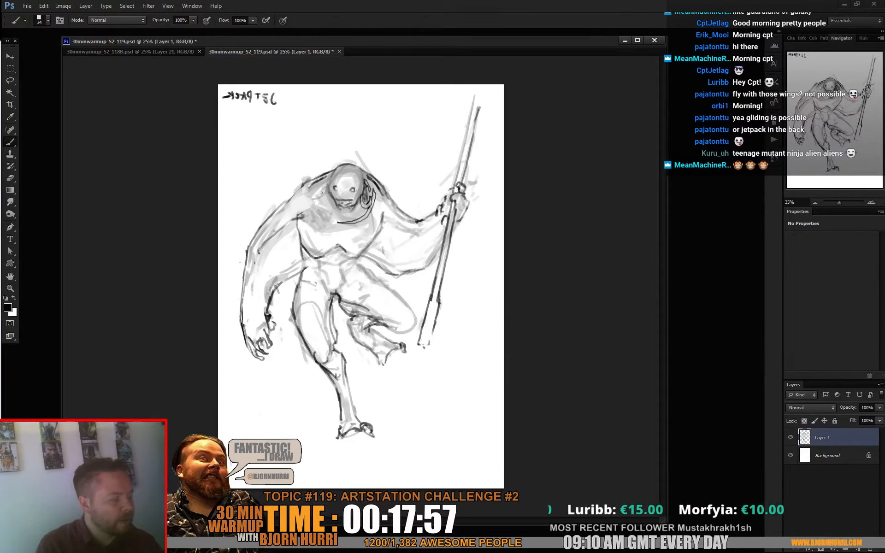
# - Try small circles down the centre of the torso with a 16 px brush, and undo them
pyautogui.rightClick(323, 208)
pyautogui.click(338, 231)
pyautogui.press('Return')
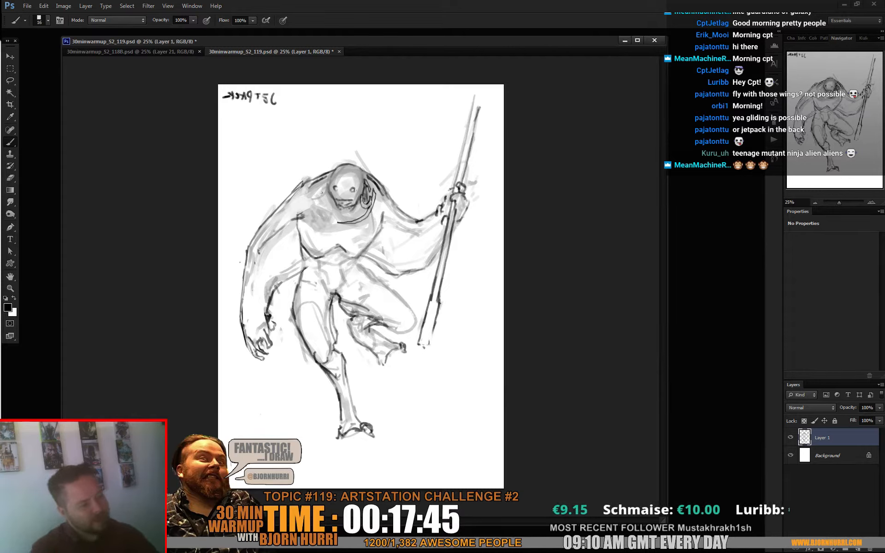
pyautogui.moveTo(332, 268); pyautogui.dragTo(332, 257)
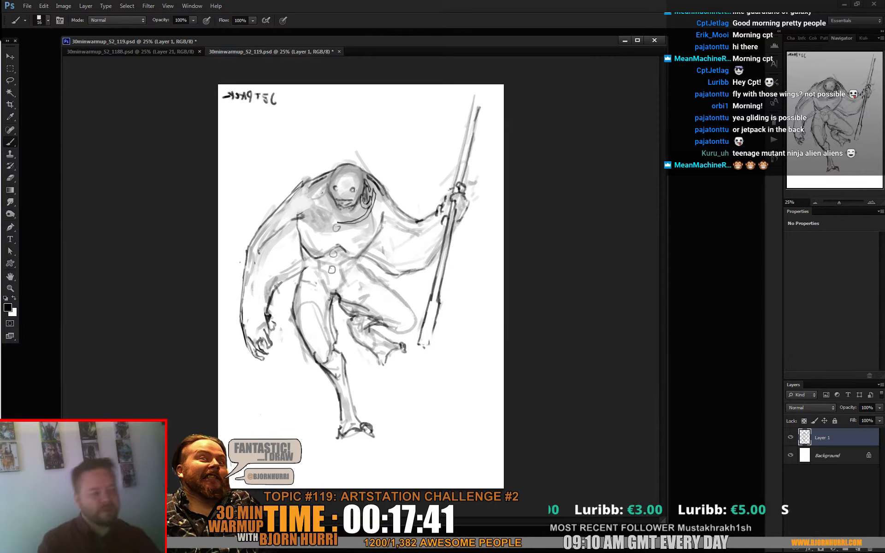
pyautogui.hotkey('ctrl', 'alt', 'z')
pyautogui.hotkey('ctrl', 'alt', 'z')
pyautogui.hotkey('ctrl', 'alt', 'z')
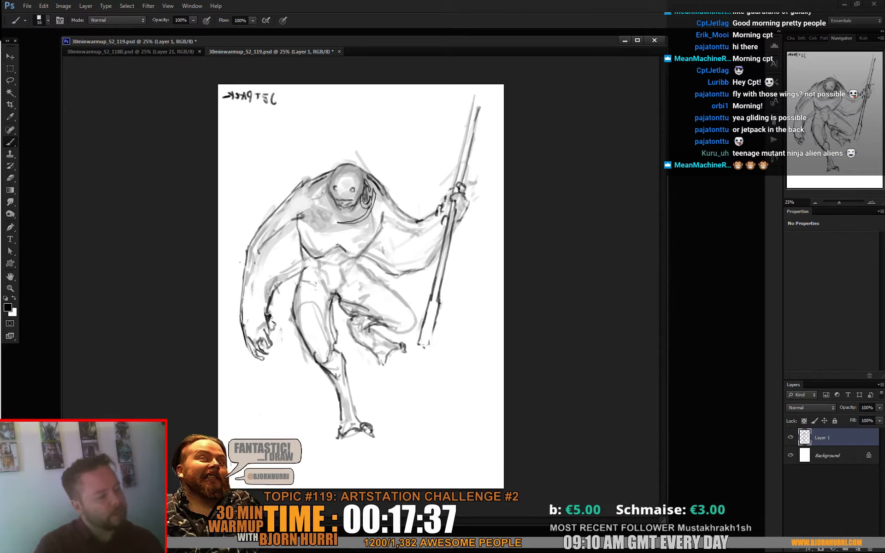
# - Sketch a small mark below the collar line with the 16 px brush, and lighten the chest shading beside it in white at 41 px
pyautogui.moveTo(336, 227)
pyautogui.mouseDown()
pyautogui.moveTo(346, 221)
pyautogui.moveTo(339, 231)
pyautogui.mouseUp()
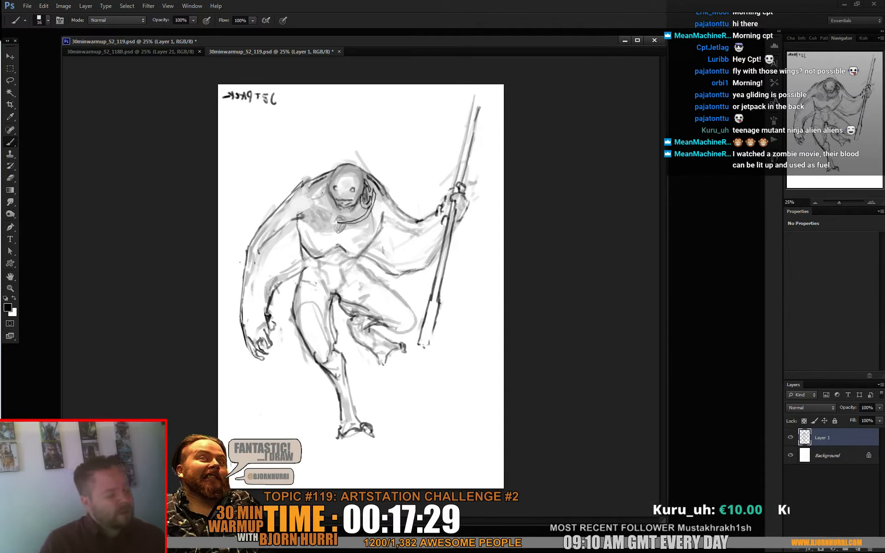
pyautogui.rightClick(340, 224)
pyautogui.click(362, 248)
pyautogui.keyDown('alt'); pyautogui.click(318, 238); pyautogui.keyUp('alt')
pyautogui.moveTo(316, 224); pyautogui.dragTo(313, 225)
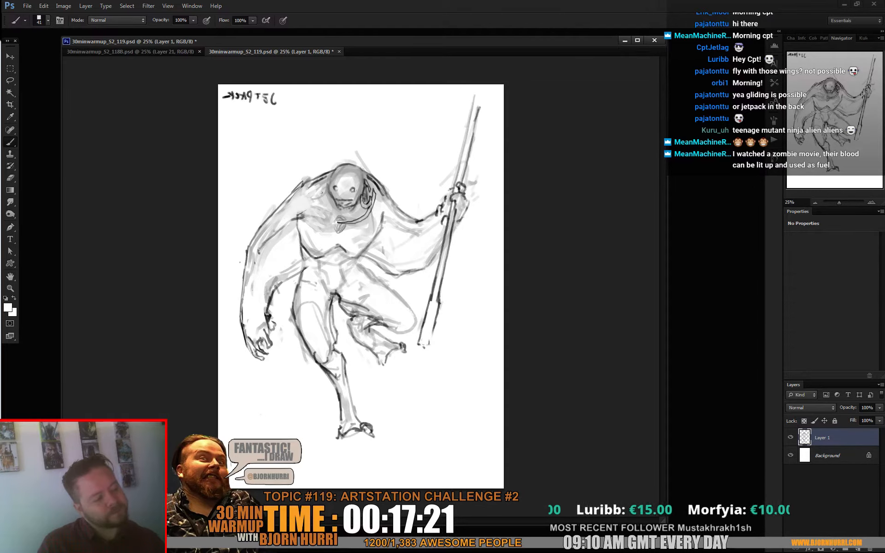
pyautogui.hotkey('ctrl', '-')
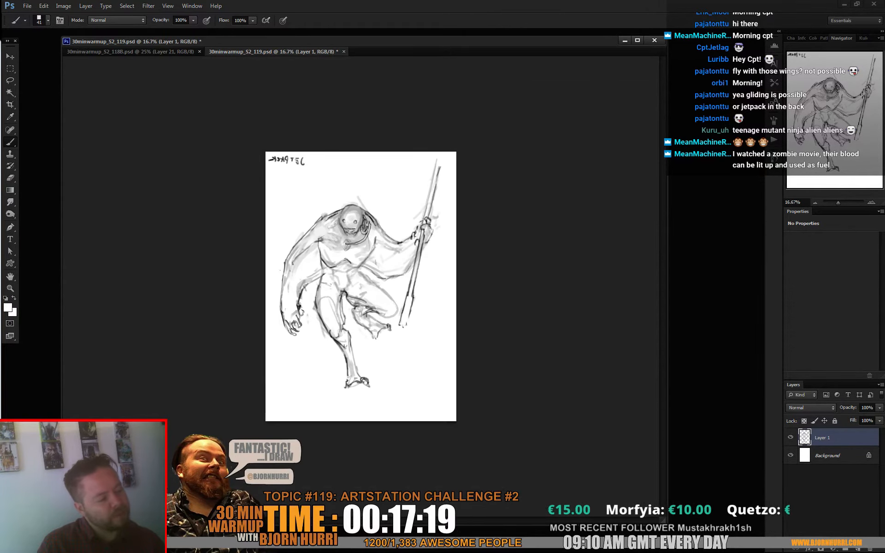
pyautogui.hotkey('ctrl', '+')
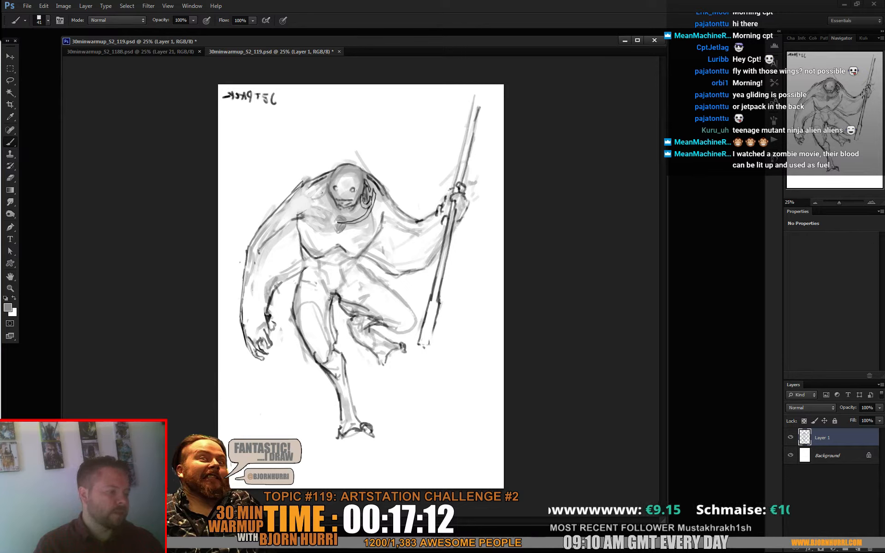
# - Try dark grey spots across the upper chest with the 41 px brush, and undo them
pyautogui.press('x')
pyautogui.moveTo(336, 228)
pyautogui.mouseDown()
pyautogui.moveTo(350, 230)
pyautogui.moveTo(337, 218)
pyautogui.mouseUp()
pyautogui.keyDown('alt'); pyautogui.click(369, 199); pyautogui.keyUp('alt')
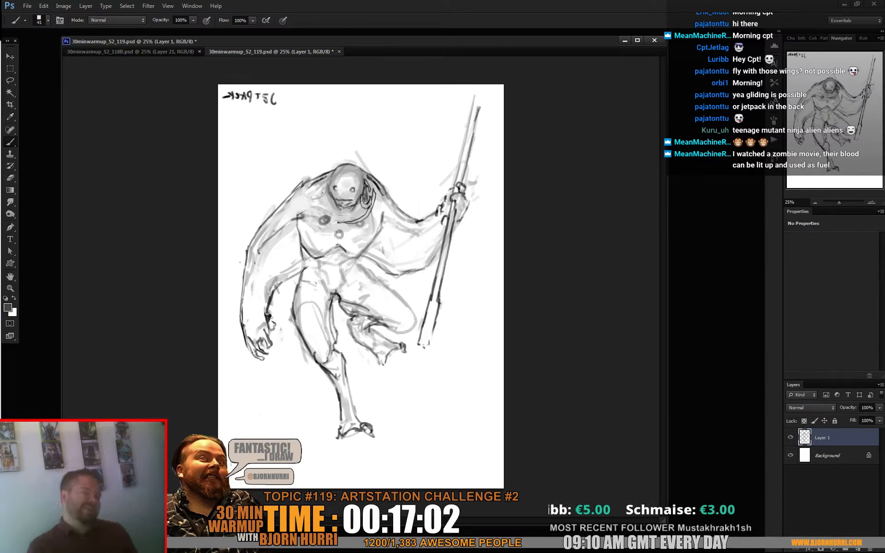
pyautogui.hotkey('ctrl', 'alt', 'z')
pyautogui.hotkey('ctrl', 'alt', 'z')
pyautogui.hotkey('ctrl', 'alt', 'z')
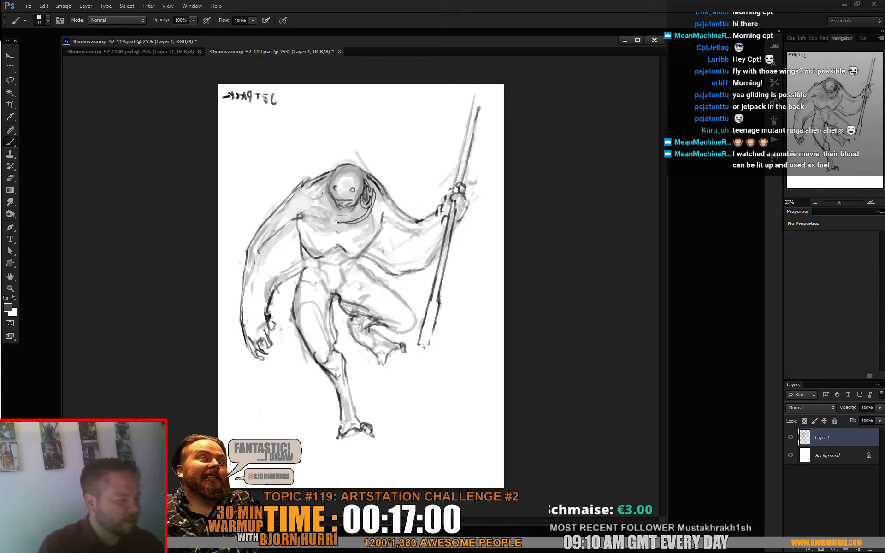
# - Paint three grey spots in a triangle, one at the base of the neck and one on each pectoral
pyautogui.moveTo(341, 216); pyautogui.dragTo(344, 219)
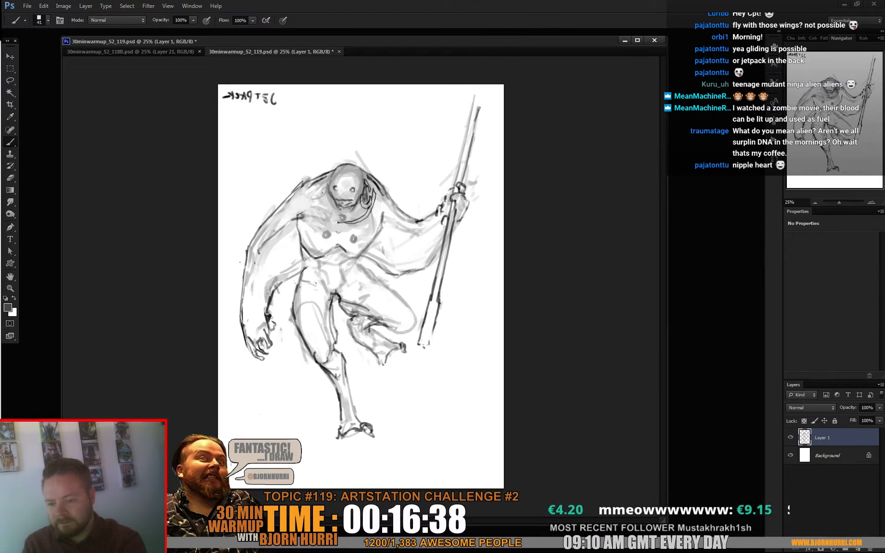
# - On a new layer, cover the three chest spots in teal (H 168, S 65, B 59) with a 53 px brush and lighten the pectoral spots
pyautogui.hotkey('ctrl', 'shift', 'alt', 'n')
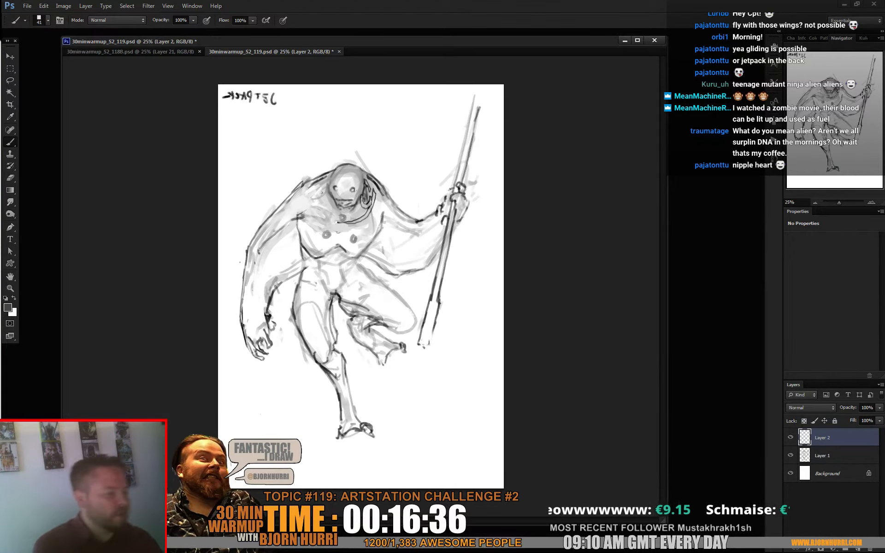
pyautogui.rightClick(336, 216)
pyautogui.click(350, 240)
pyautogui.press('Return')
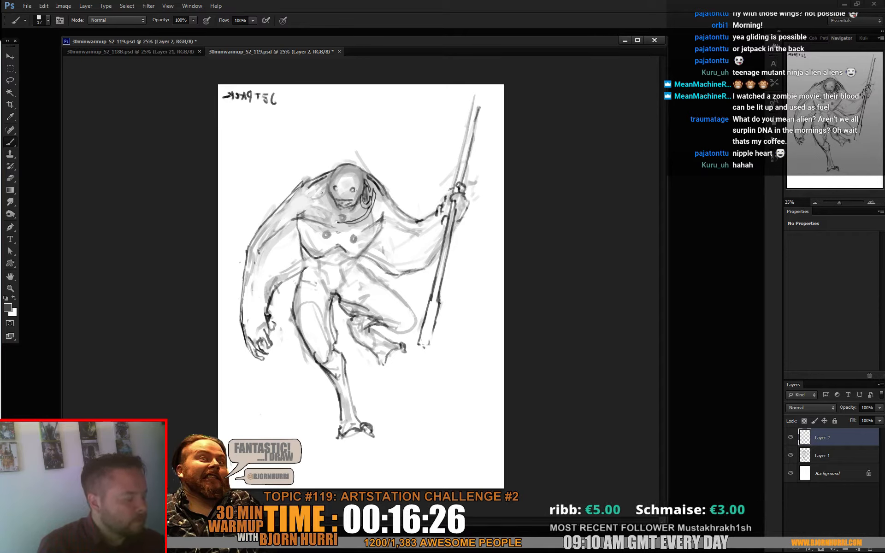
pyautogui.rightClick(362, 249)
pyautogui.press('Return')
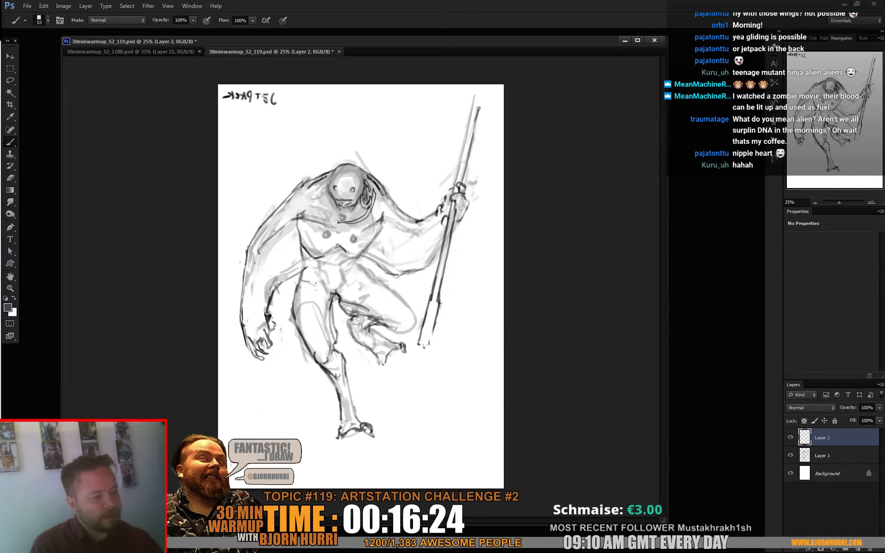
pyautogui.click(8, 307)
pyautogui.click(409, 446)
pyautogui.click(355, 430)
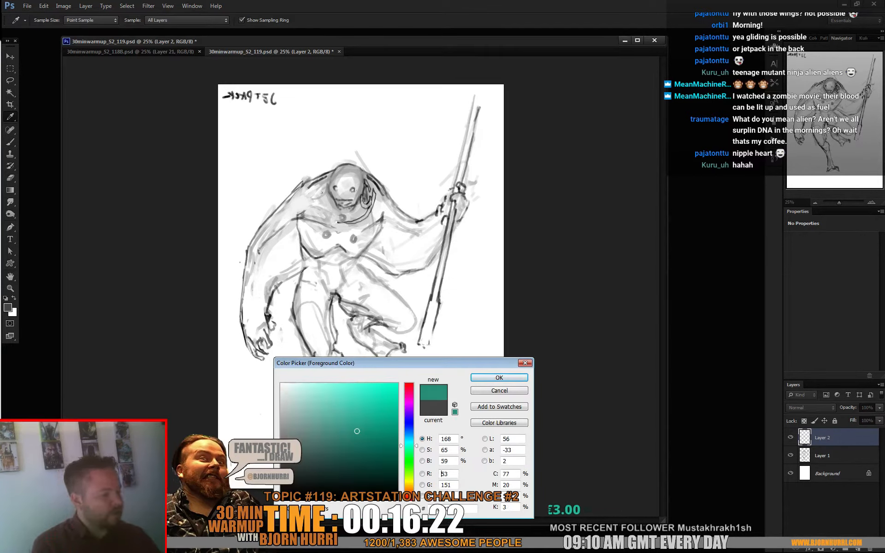
pyautogui.click(499, 378)
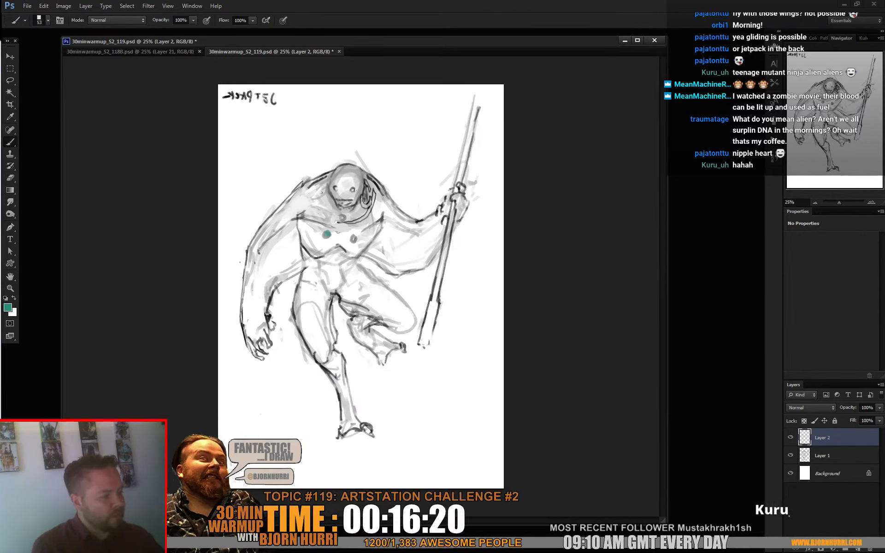
pyautogui.click(354, 239)
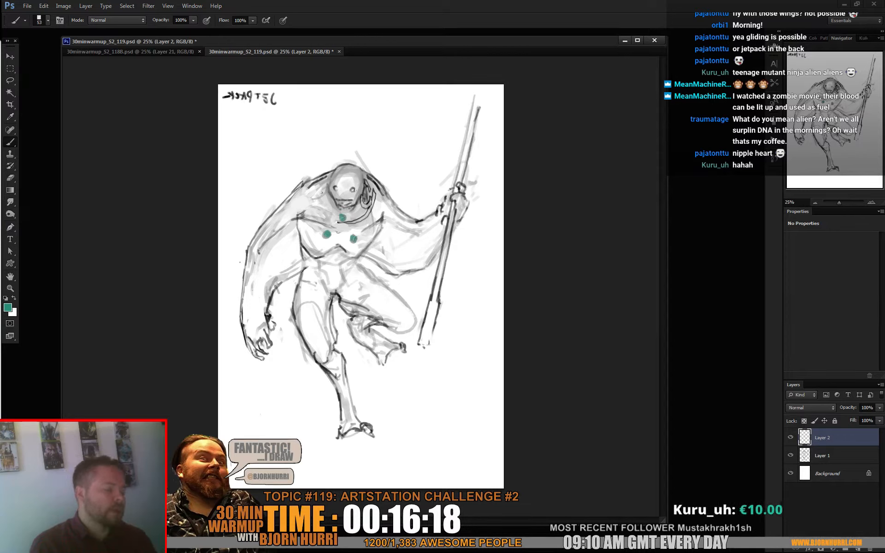
pyautogui.keyDown('alt'); pyautogui.click(340, 238); pyautogui.keyUp('alt')
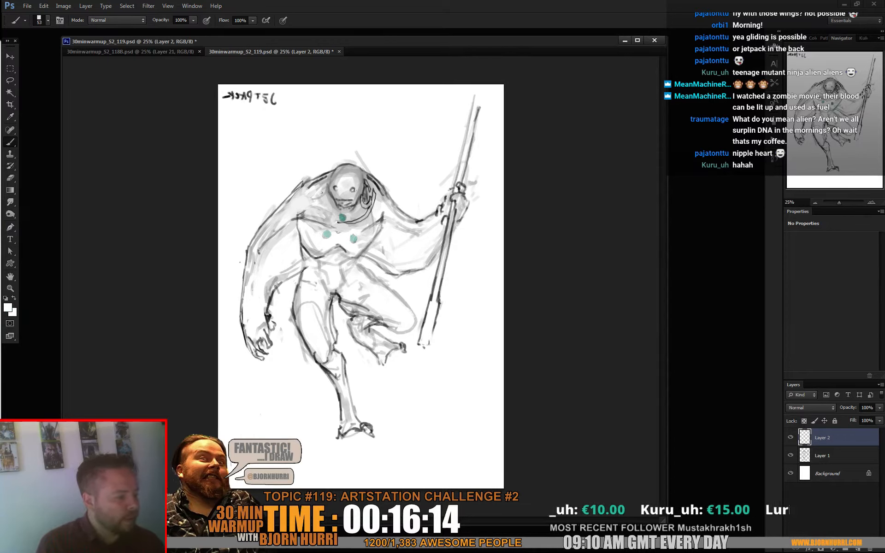
# - Sketch a grey rectangular head on the staff's upper end and a grey base at its lower end with a 37 px brush
pyautogui.rightClick(384, 225)
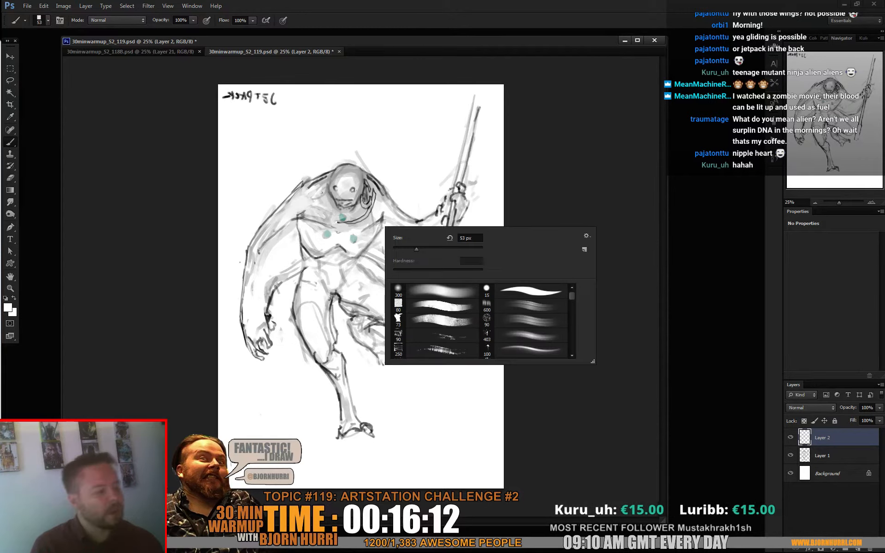
pyautogui.moveTo(417, 248); pyautogui.dragTo(404, 248)
pyautogui.keyDown('alt'); pyautogui.click(304, 214); pyautogui.keyUp('alt')
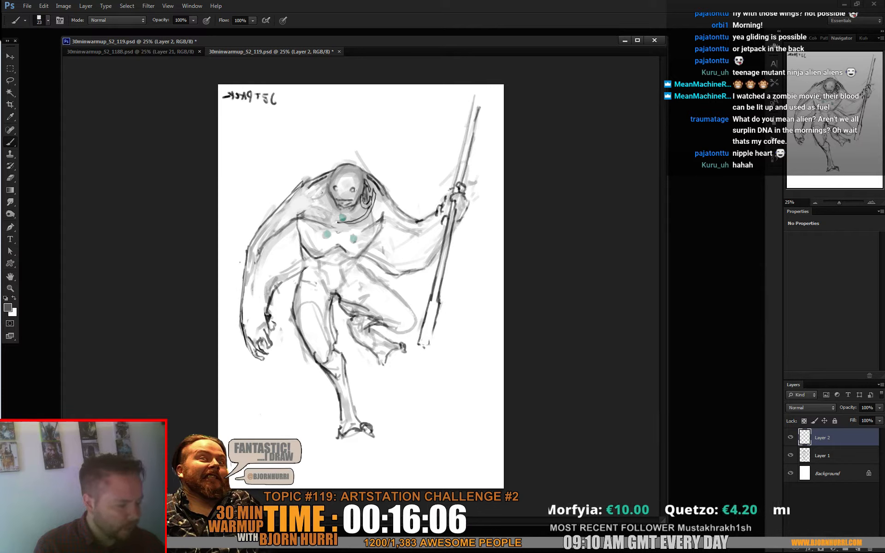
pyautogui.rightClick(478, 123)
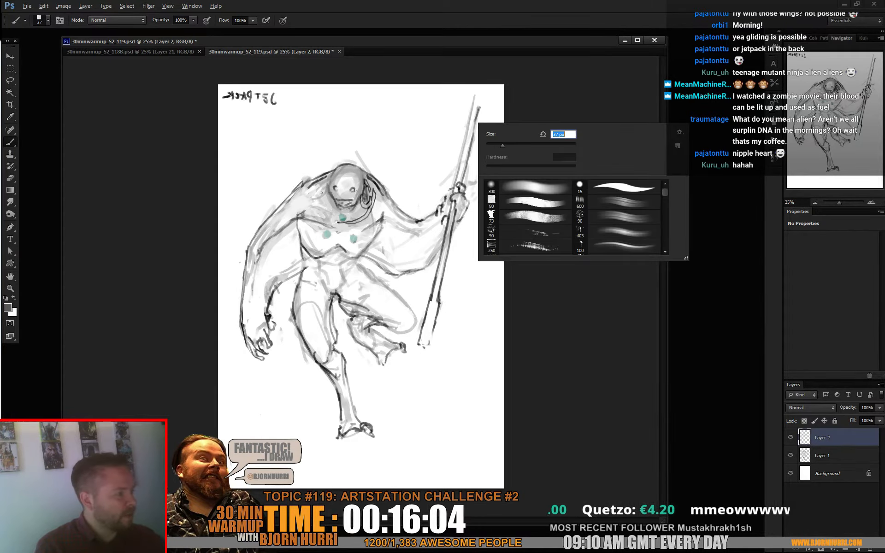
pyautogui.moveTo(470, 94)
pyautogui.mouseDown()
pyautogui.moveTo(462, 131)
pyautogui.moveTo(478, 134)
pyautogui.mouseUp()
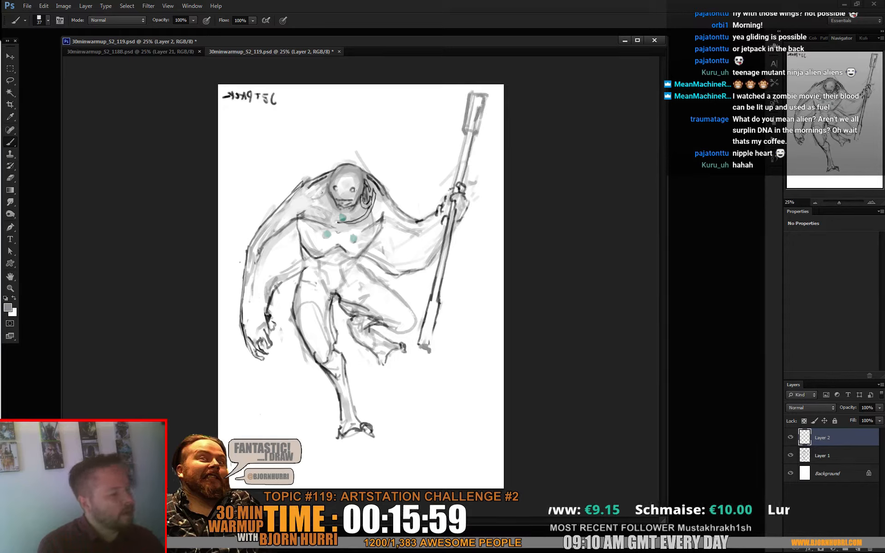
pyautogui.moveTo(418, 347); pyautogui.dragTo(433, 350)
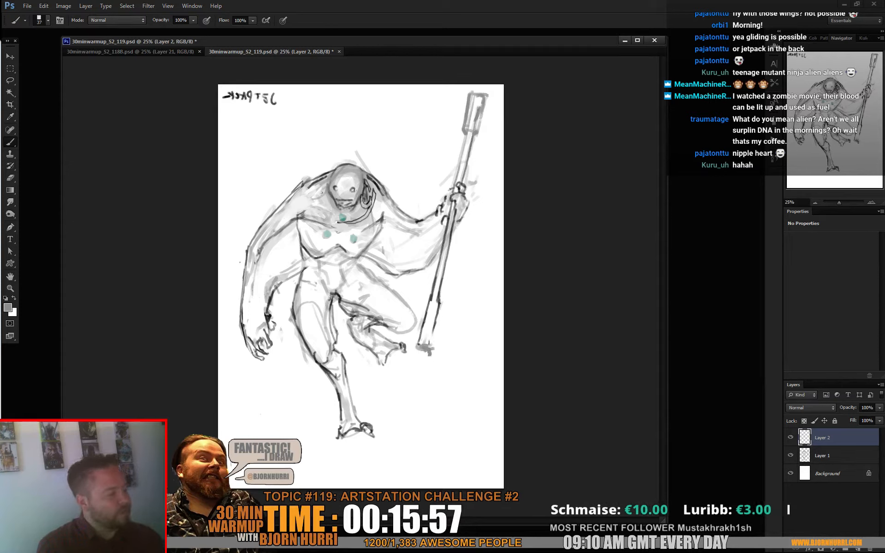
# - Paint a teal band and curved accent on the staff head with a 22 px brush, and brighten the teal
pyautogui.keyDown('alt'); pyautogui.click(343, 217); pyautogui.keyUp('alt')
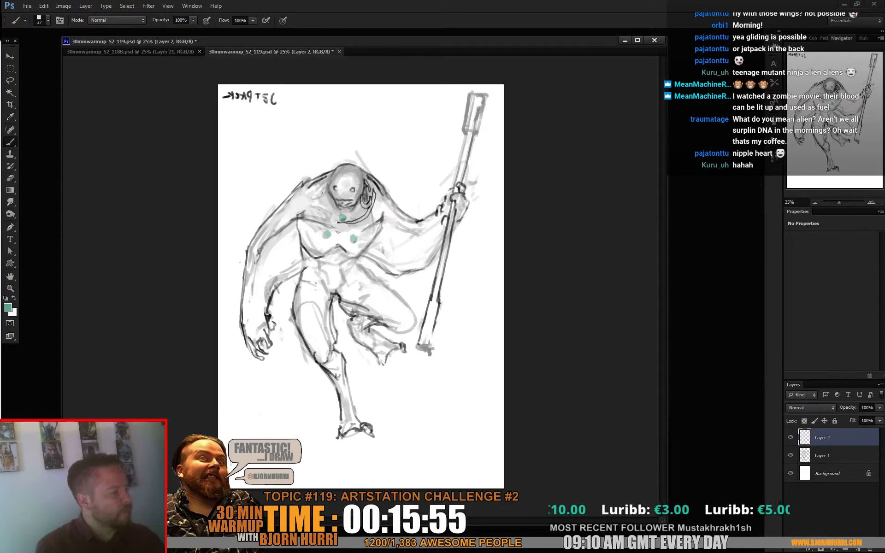
pyautogui.moveTo(465, 131); pyautogui.dragTo(475, 133)
pyautogui.rightClick(486, 113)
pyautogui.click(505, 134)
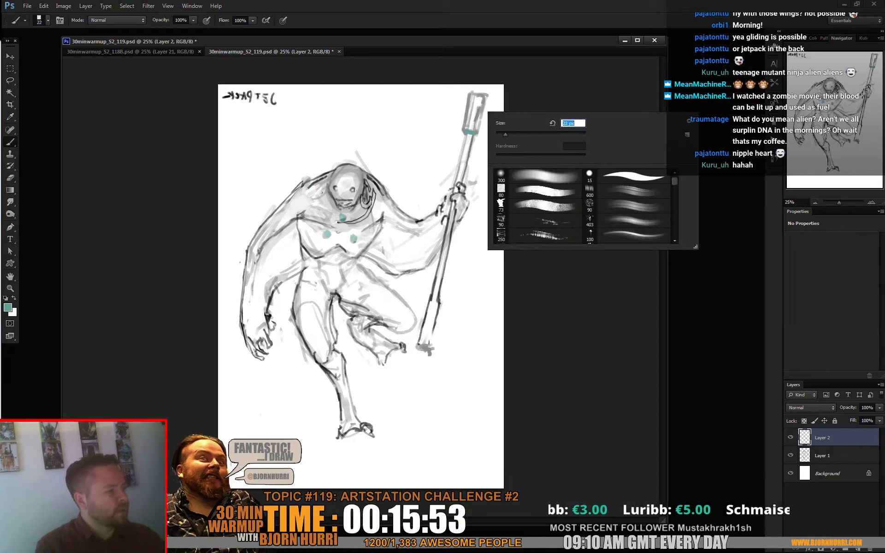
pyautogui.press('Return')
pyautogui.click(8, 308)
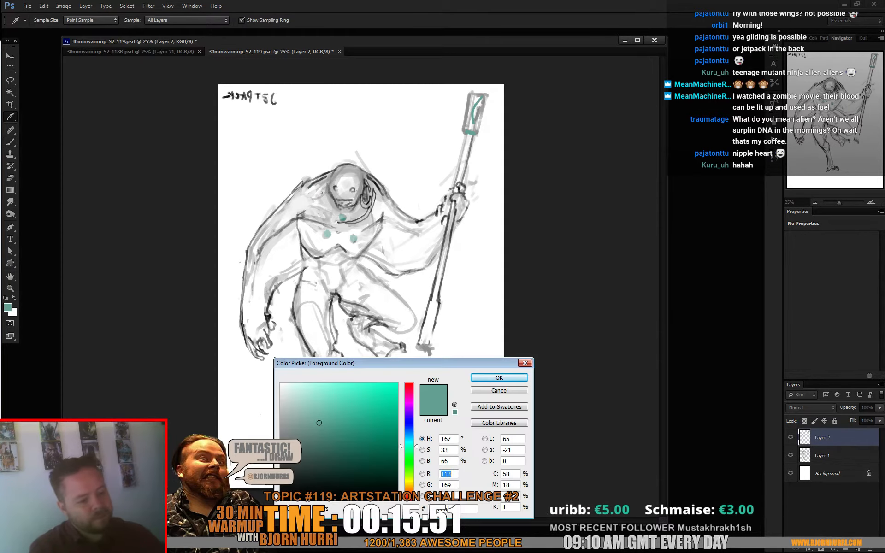
pyautogui.click(363, 391)
pyautogui.press('Return')
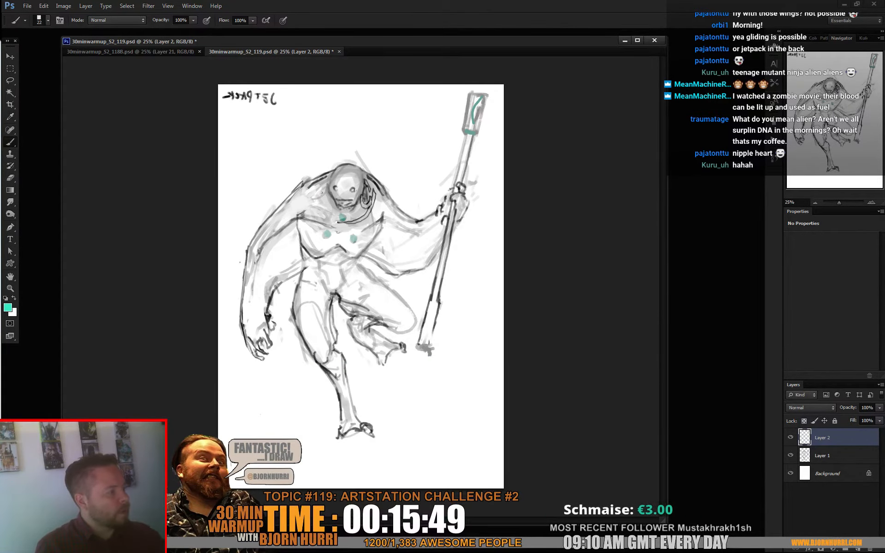
pyautogui.moveTo(466, 132); pyautogui.dragTo(474, 133)
# - Fill the staff head with grey shading, and outline it in black with a slanted, pointed tip
pyautogui.keyDown('alt'); pyautogui.click(478, 112); pyautogui.keyUp('alt')
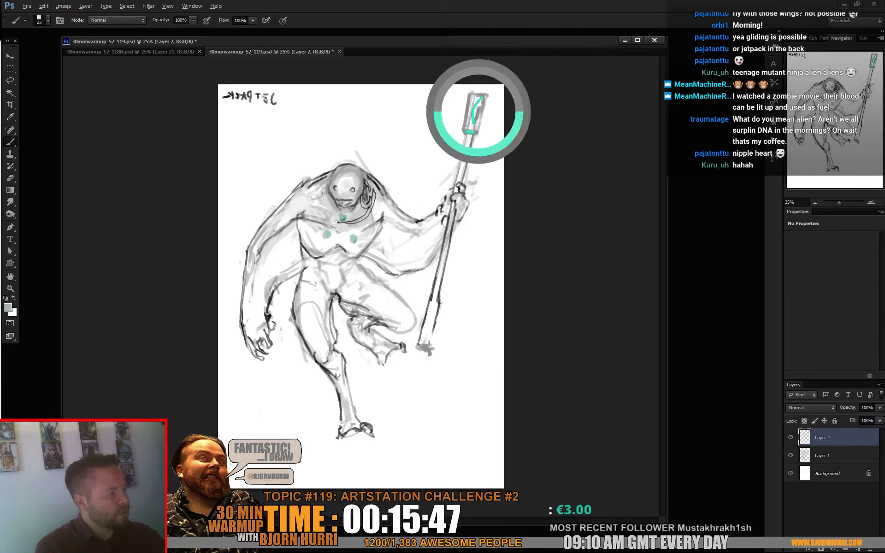
pyautogui.moveTo(487, 98)
pyautogui.mouseDown()
pyautogui.moveTo(484, 120)
pyautogui.moveTo(485, 99)
pyautogui.mouseUp()
pyautogui.keyDown('alt'); pyautogui.click(484, 126); pyautogui.keyUp('alt')
pyautogui.press('d')
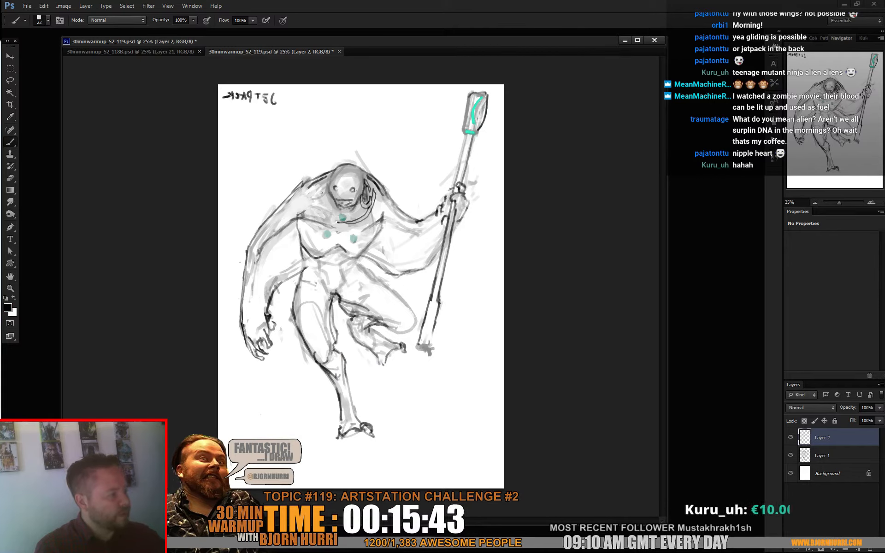
pyautogui.moveTo(471, 94); pyautogui.dragTo(488, 99)
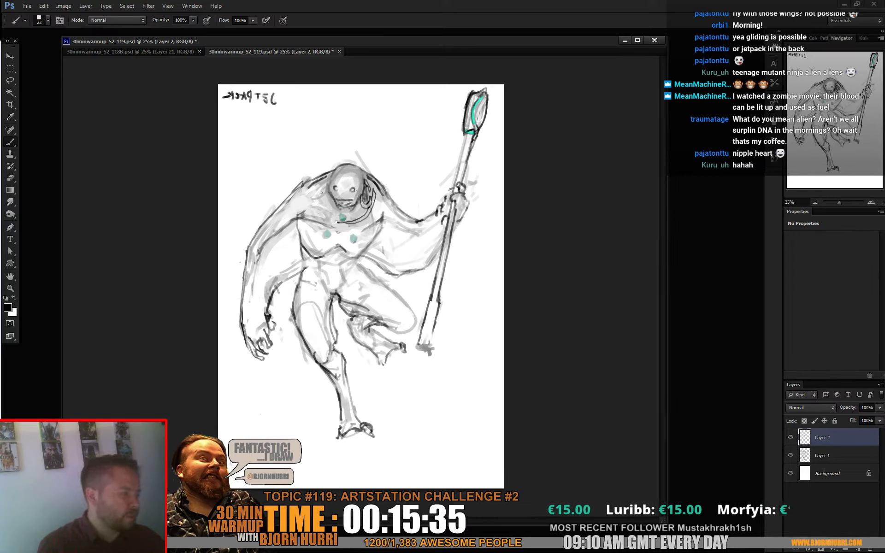
# - Redraw the staff's lower shaft and flared end in black, and merge Layer 2 into Layer 1
pyautogui.press('e')
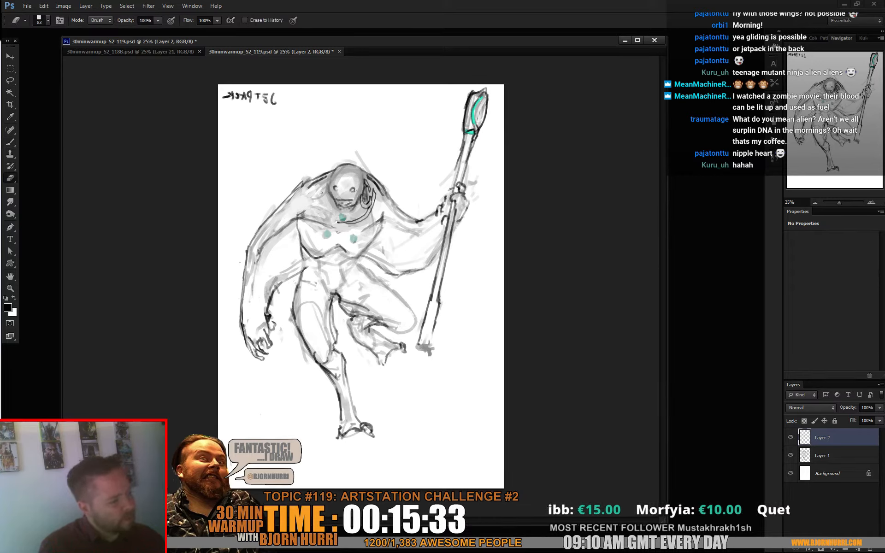
pyautogui.press('b')
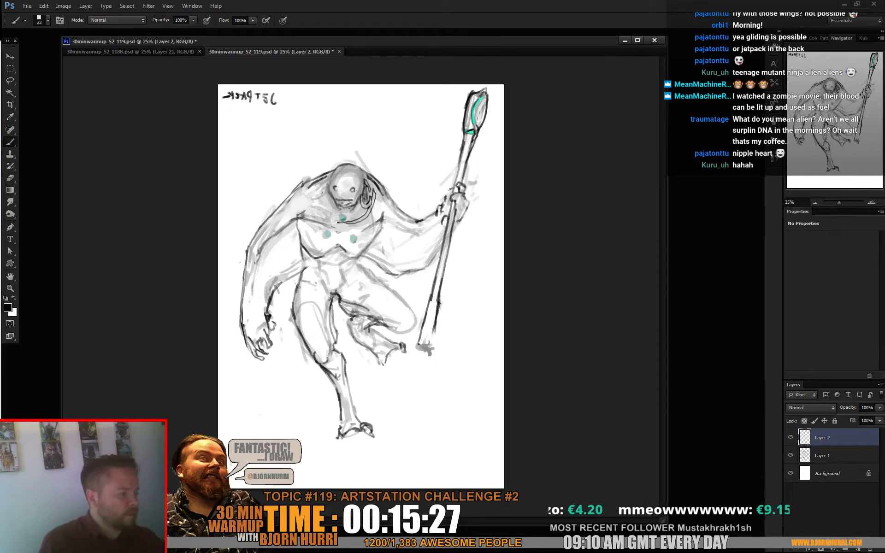
pyautogui.moveTo(435, 325)
pyautogui.mouseDown()
pyautogui.moveTo(423, 346)
pyautogui.moveTo(414, 344)
pyautogui.mouseUp()
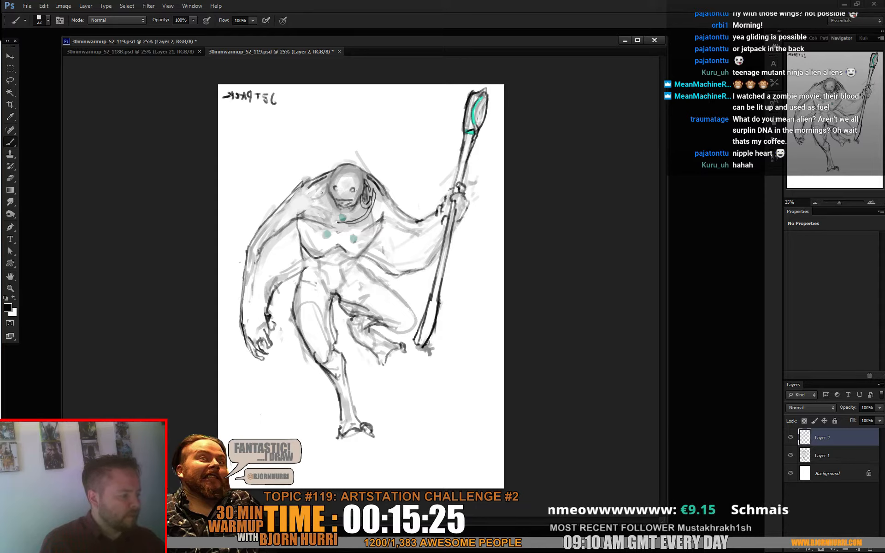
pyautogui.press('e')
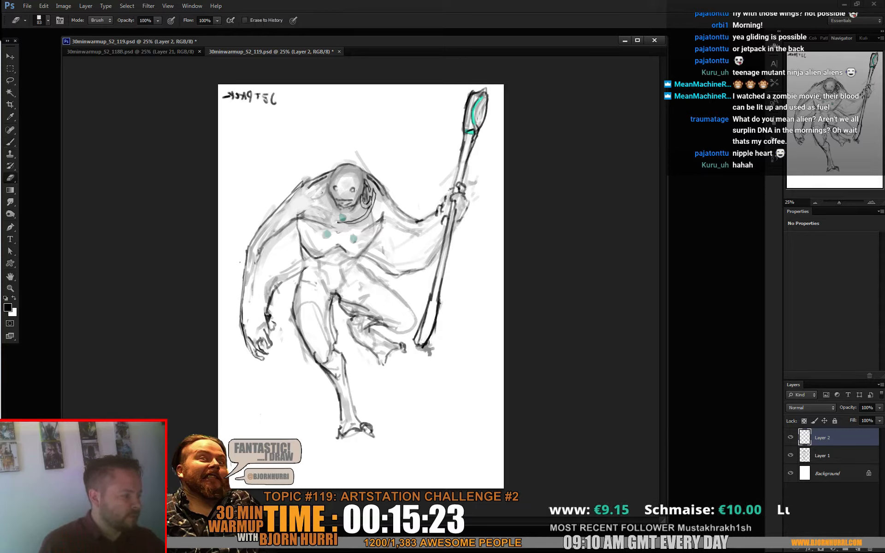
pyautogui.hotkey('ctrl', 'e')
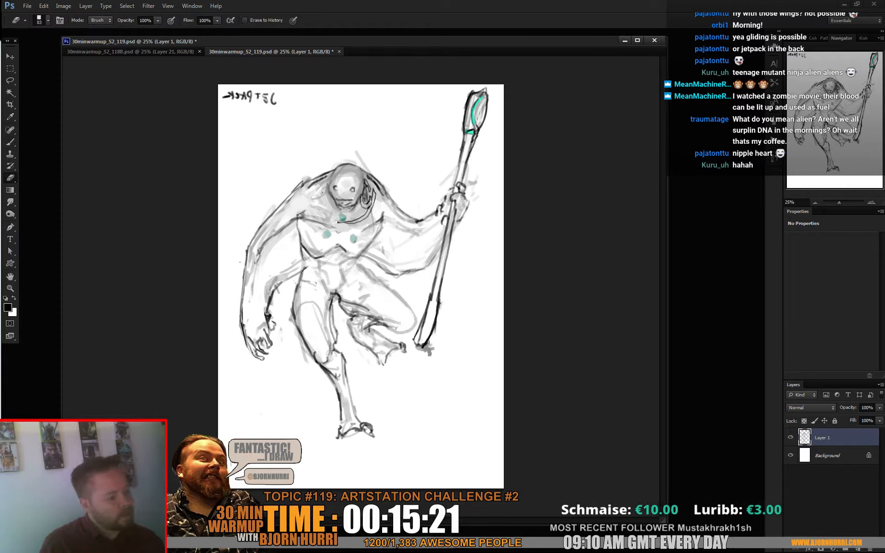
pyautogui.press('b')
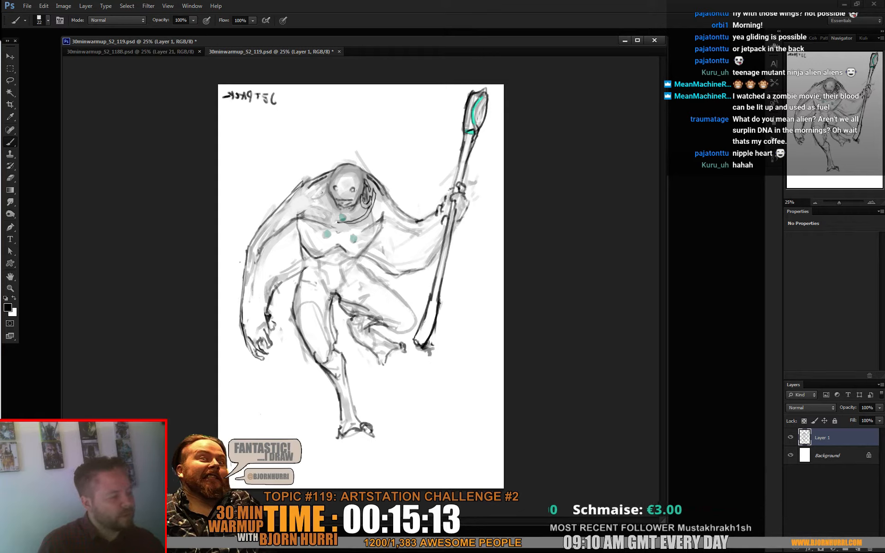
# - Lasso the staff above and below the raised hand, and cut and paste it onto its own layer
pyautogui.press('l')
pyautogui.moveTo(449, 297); pyautogui.dragTo(435, 368)
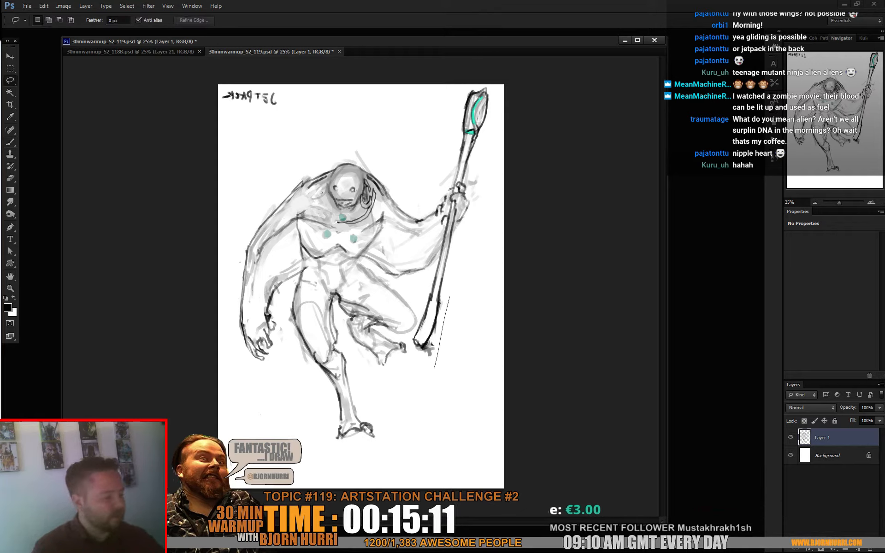
pyautogui.moveTo(429, 276); pyautogui.dragTo(454, 206)
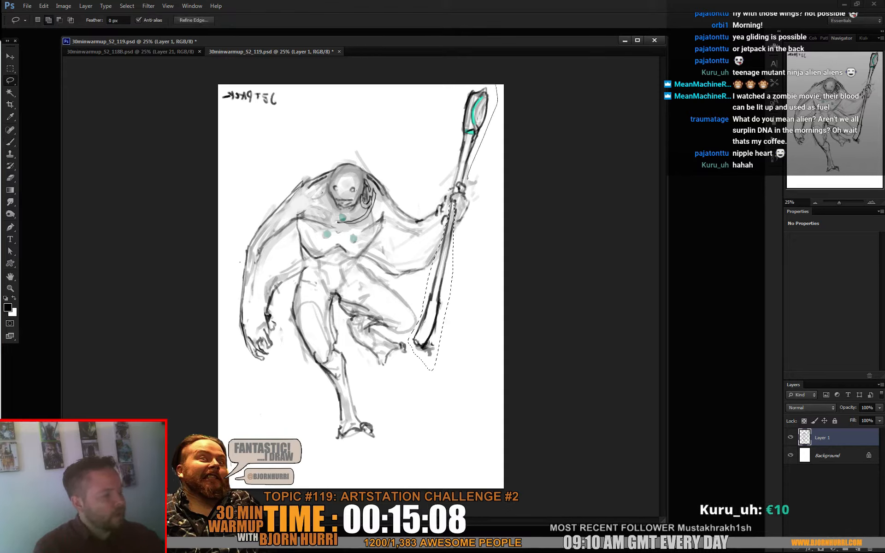
pyautogui.moveTo(496, 86); pyautogui.dragTo(452, 181)
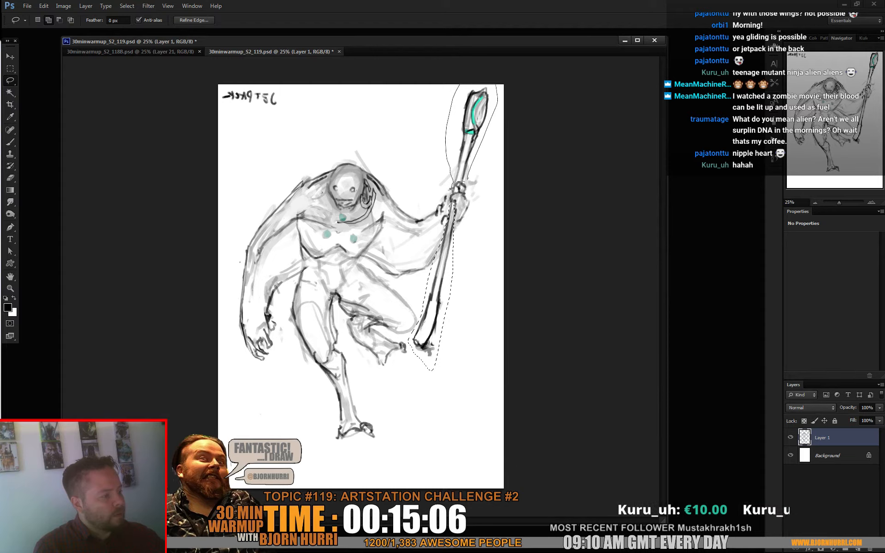
pyautogui.hotkey('ctrl', 'x')
pyautogui.hotkey('ctrl', 'v')
# - Try rotating the pasted staff head-down across the figure's body, and undo the transformation
pyautogui.hotkey('ctrl', 't')
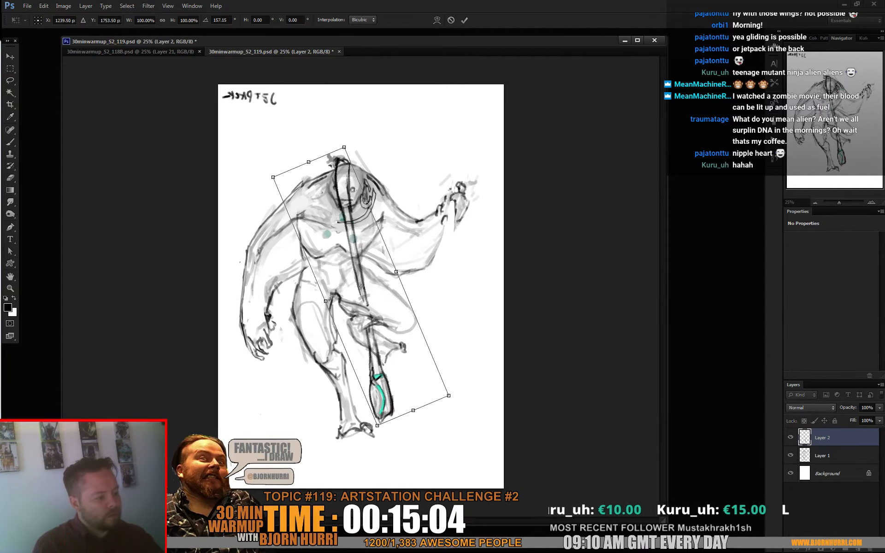
pyautogui.moveTo(417, 417); pyautogui.dragTo(456, 392)
pyautogui.moveTo(389, 261)
pyautogui.mouseDown()
pyautogui.moveTo(287, 352)
pyautogui.moveTo(384, 265)
pyautogui.mouseUp()
pyautogui.press('Return')
pyautogui.hotkey('ctrl', 'z')
# - Rotate the staff so its head points down, and position it diagonally along the alien's lowered arm
pyautogui.hotkey('ctrl', 't')
pyautogui.moveTo(410, 147); pyautogui.dragTo(342, 433)
pyautogui.moveTo(357, 341); pyautogui.dragTo(249, 343)
pyautogui.moveTo(323, 426); pyautogui.dragTo(366, 395)
pyautogui.press('Return')
# - Widen the canvas on both sides of the figure with the Crop tool so the whole staff fits
pyautogui.press('c')
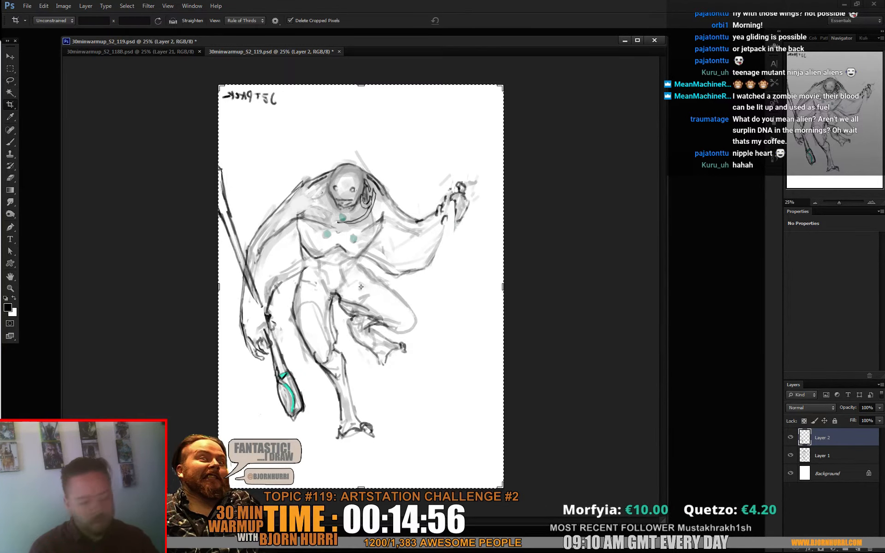
pyautogui.moveTo(218, 286); pyautogui.dragTo(182, 287)
pyautogui.press('Return')
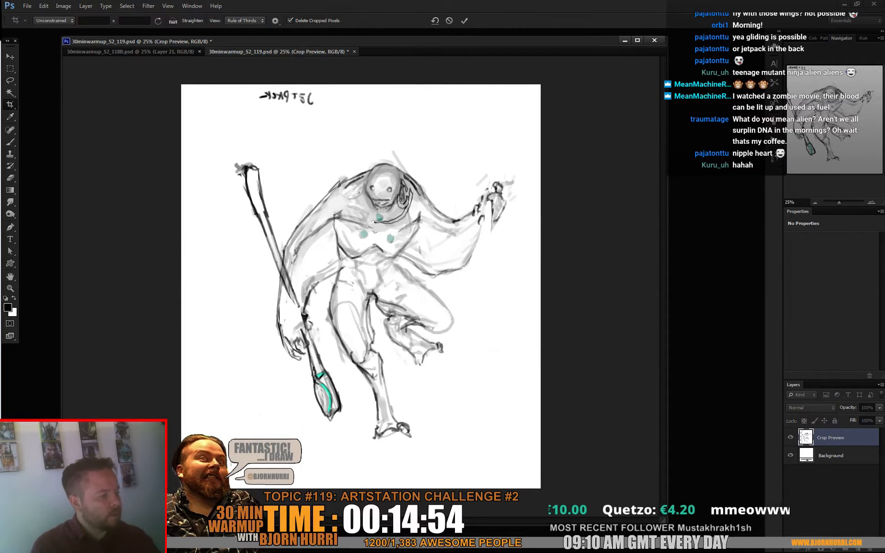
pyautogui.moveTo(540, 286); pyautogui.dragTo(556, 287)
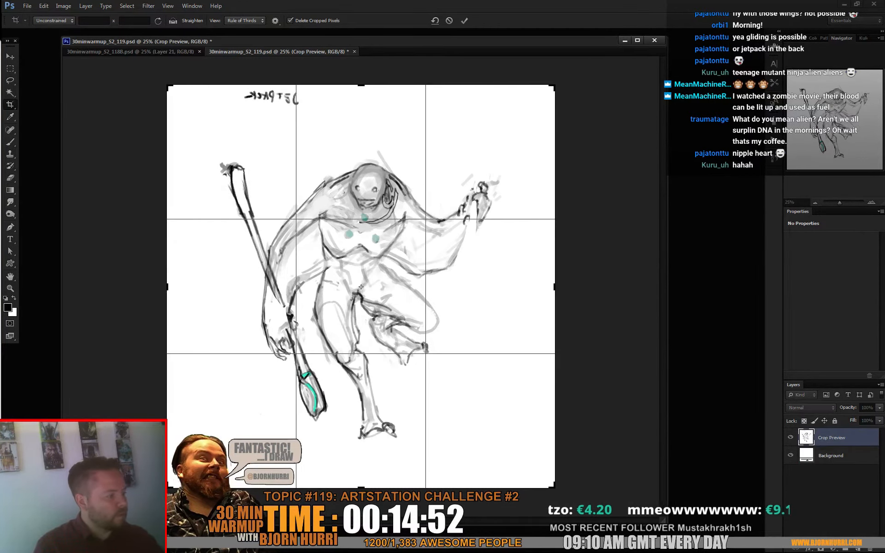
pyautogui.press('Return')
# - Shift the staff slightly outward into the lowered hand, and erase the part overlapping the forearm
pyautogui.press('v')
pyautogui.moveTo(276, 277); pyautogui.dragTo(267, 279)
pyautogui.press('e')
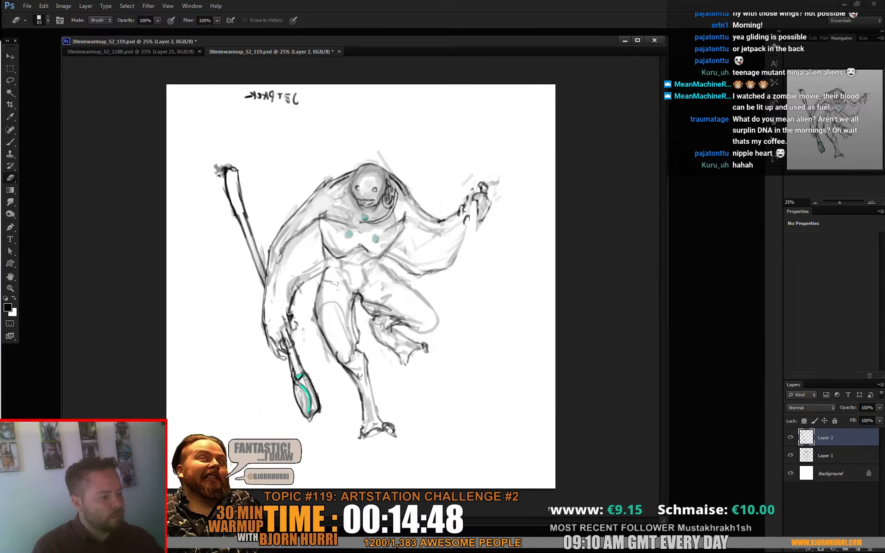
# - Sketch black fingers gripping the staff in the lowered hand, and merge the staff layer into Layer 1
pyautogui.press('b')
pyautogui.moveTo(286, 346)
pyautogui.mouseDown()
pyautogui.moveTo(277, 315)
pyautogui.moveTo(285, 343)
pyautogui.mouseUp()
pyautogui.press('e')
pyautogui.press('b')
pyautogui.press('e')
pyautogui.hotkey('ctrl', 'e')
# - Erase the raised gripping hand and its stray lines, and redraw it as an open hand with a new forearm contour
pyautogui.moveTo(471, 193); pyautogui.dragTo(483, 222)
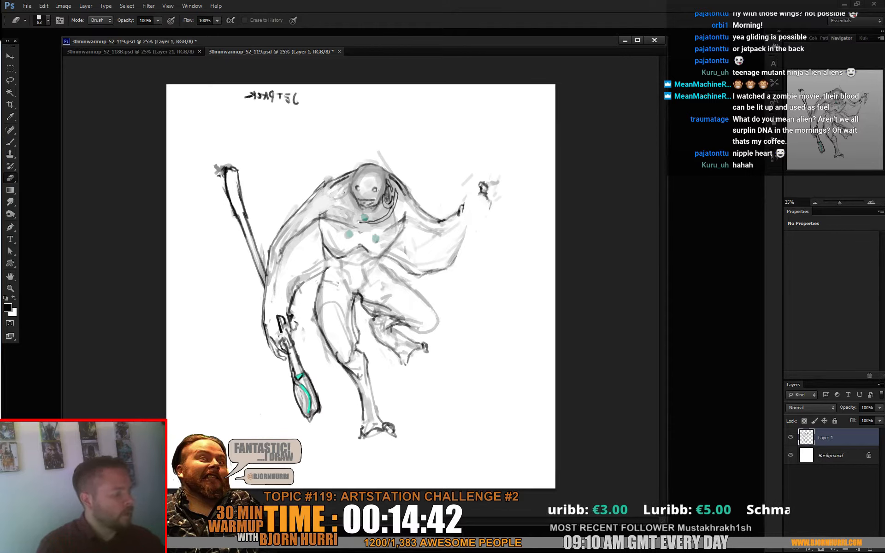
pyautogui.press('b')
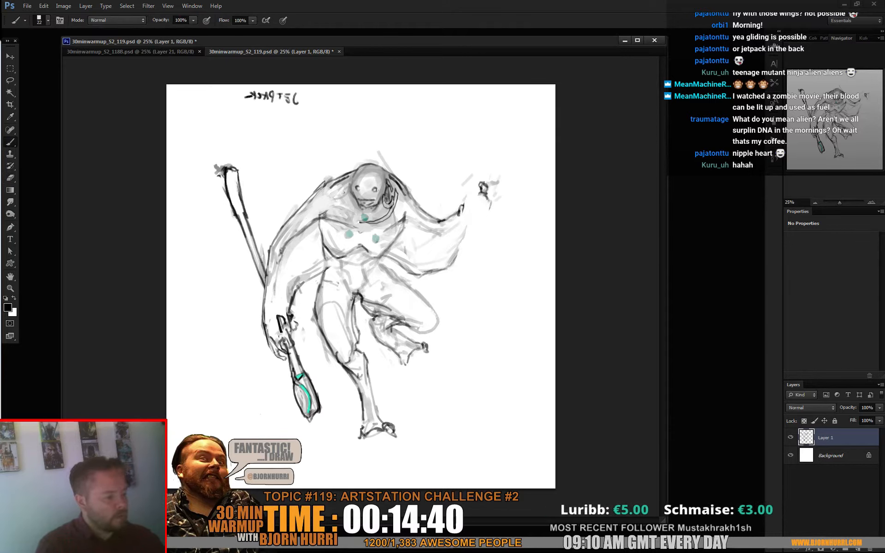
pyautogui.press('v')
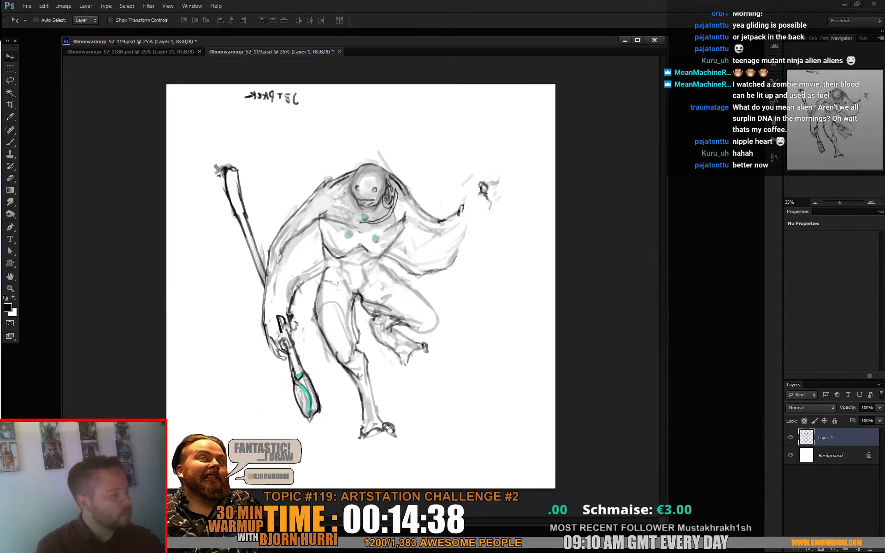
pyautogui.press('e')
pyautogui.moveTo(462, 175)
pyautogui.mouseDown()
pyautogui.moveTo(486, 208)
pyautogui.moveTo(474, 183)
pyautogui.mouseUp()
pyautogui.press('b')
pyautogui.moveTo(461, 250)
pyautogui.mouseDown()
pyautogui.moveTo(490, 206)
pyautogui.moveTo(489, 170)
pyautogui.moveTo(474, 176)
pyautogui.mouseUp()
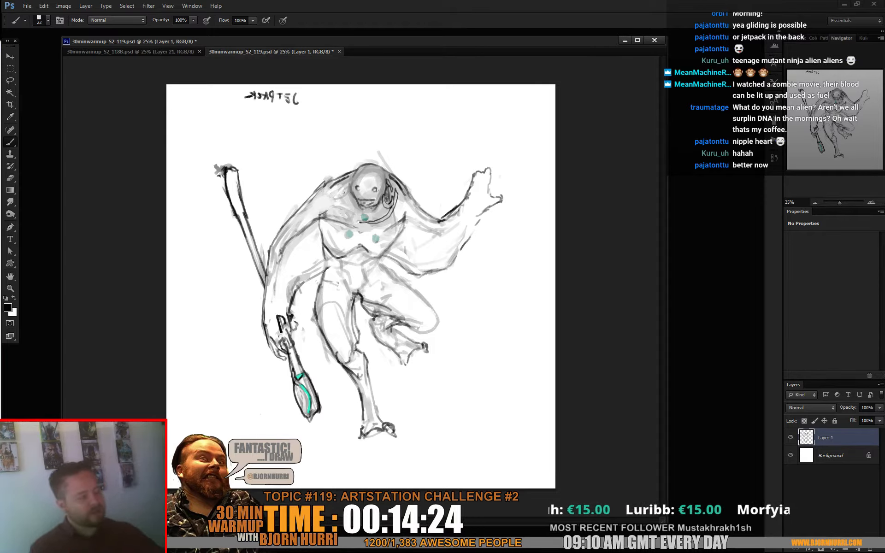
# - Refine the fingers of the raised open hand with a 21 px eraser and the 22 px black brush
pyautogui.press('e')
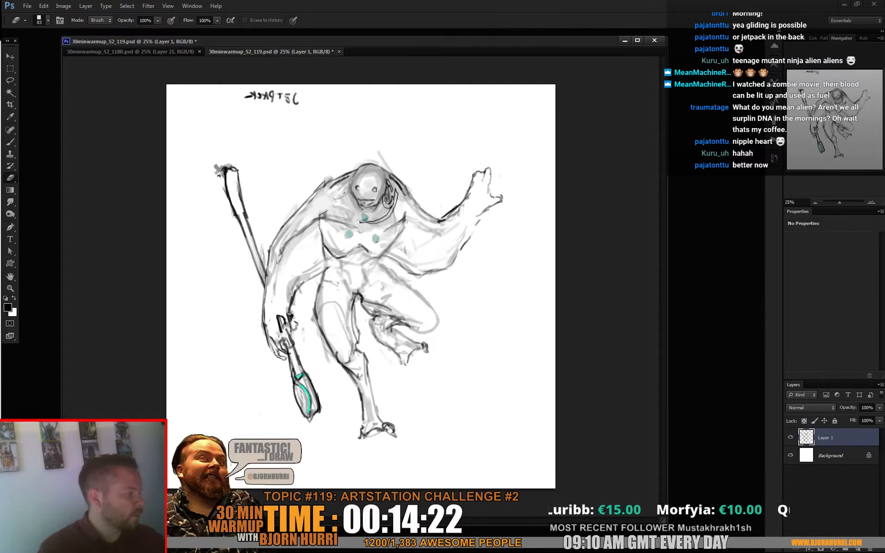
pyautogui.rightClick(490, 162)
pyautogui.moveTo(511, 185); pyautogui.dragTo(508, 185)
pyautogui.press('Return')
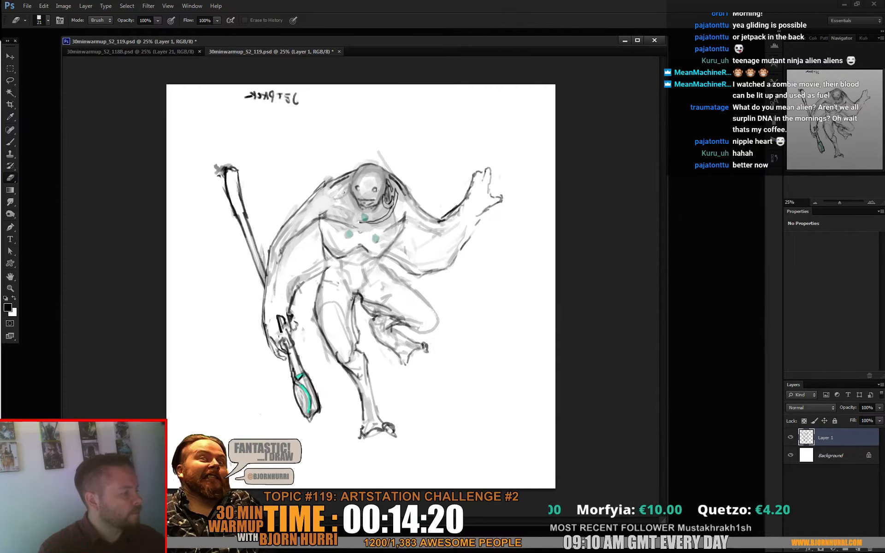
pyautogui.press('b')
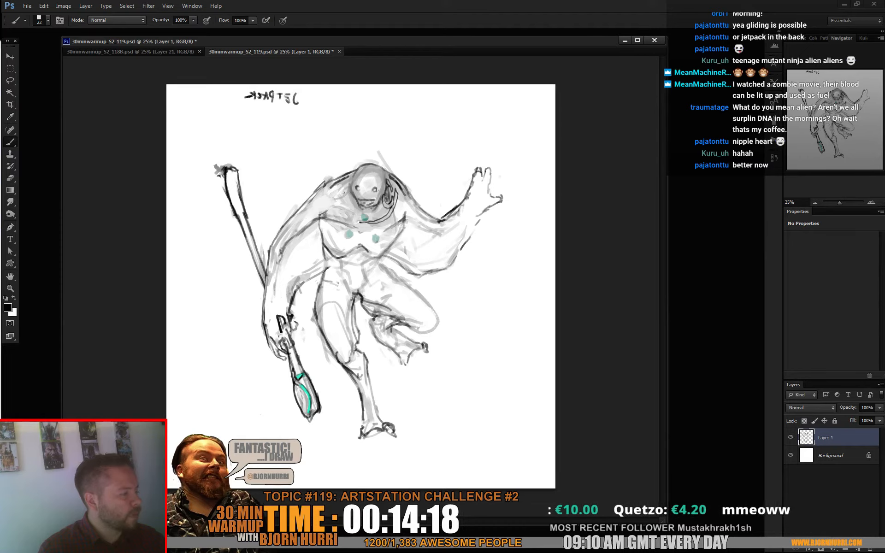
pyautogui.press('e')
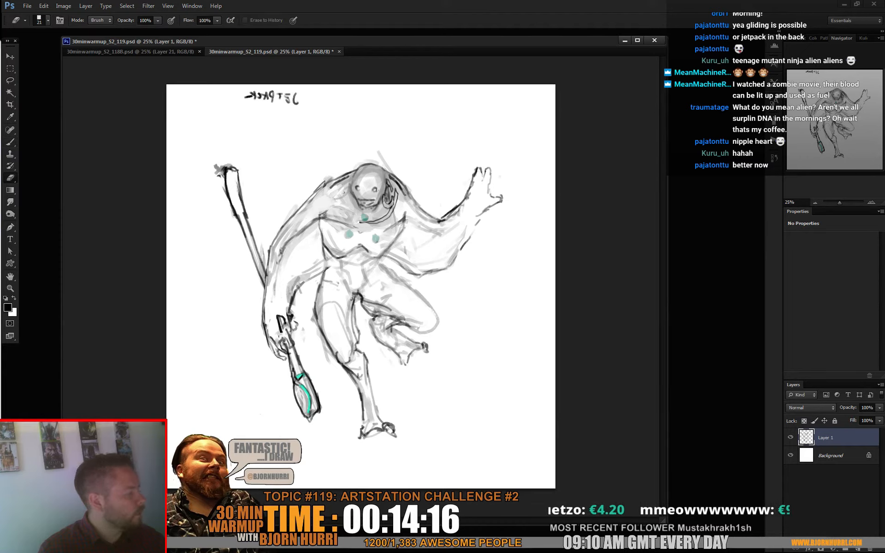
pyautogui.press('b')
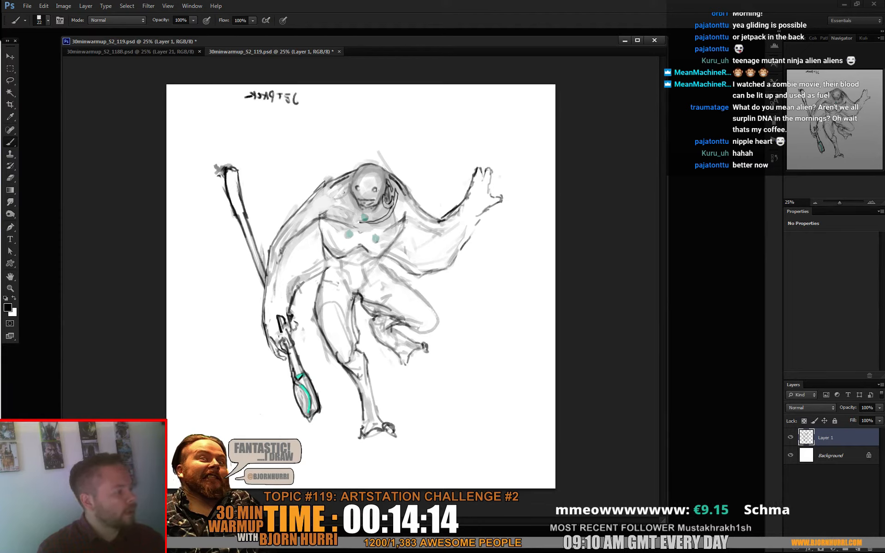
# - Add finer finger details to the raised open hand using the black brush at 13 px and 19 px
pyautogui.rightClick(498, 173)
pyautogui.click(510, 194)
pyautogui.press('Return')
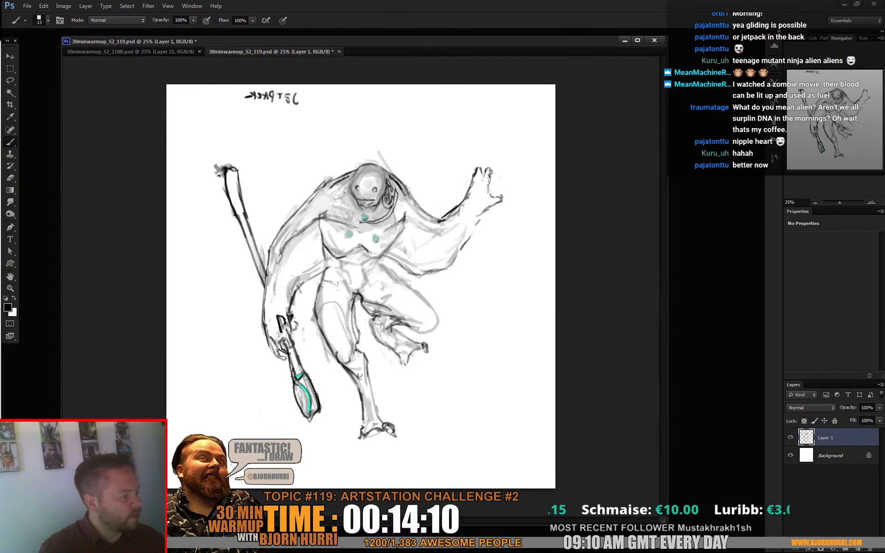
pyautogui.rightClick(501, 181)
pyautogui.click(517, 204)
pyautogui.press('Return')
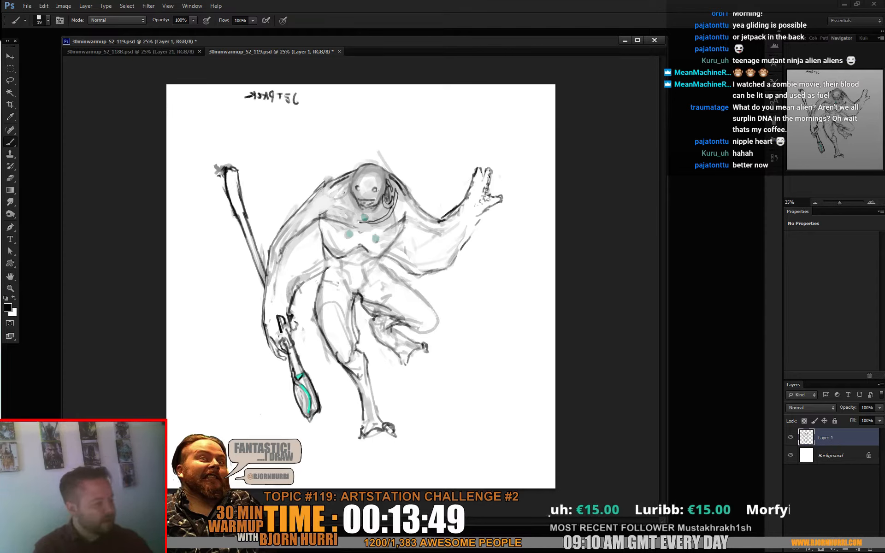
# - Paste a merged copy of the whole drawing on a new layer and distort it so the figure leans diagonally
pyautogui.hotkey('ctrl', 'shift', 'c')
pyautogui.hotkey('ctrl', 'v')
pyautogui.hotkey('ctrl', 't')
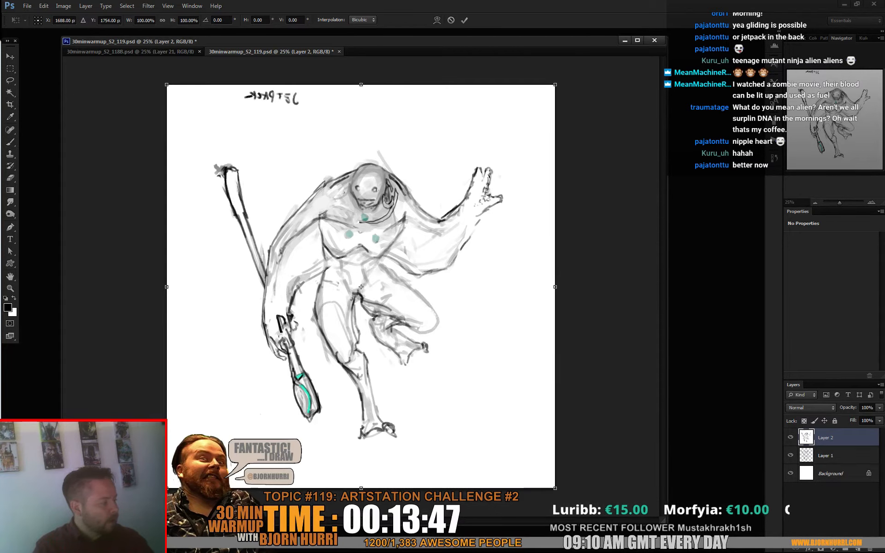
pyautogui.moveTo(555, 85); pyautogui.dragTo(549, 77)
pyautogui.moveTo(358, 81); pyautogui.dragTo(319, 80)
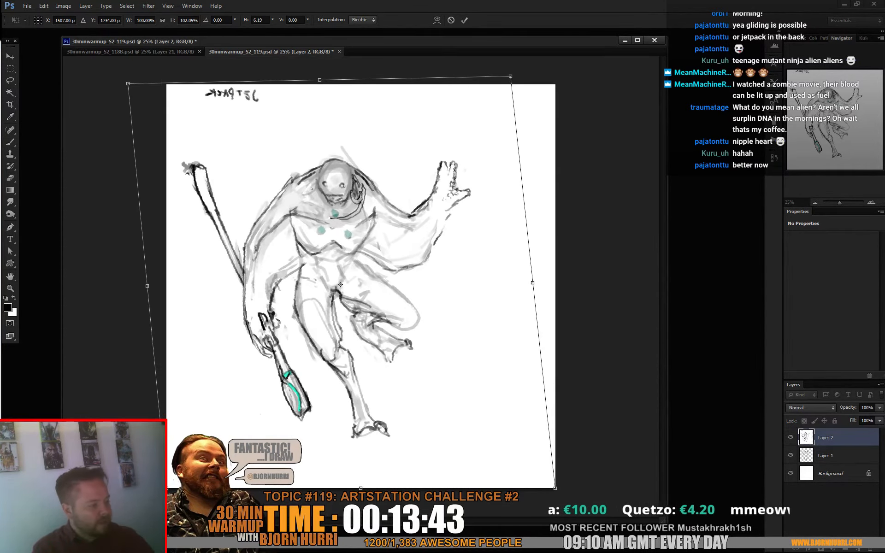
pyautogui.moveTo(555, 489); pyautogui.dragTo(571, 489)
pyautogui.moveTo(541, 283); pyautogui.dragTo(543, 279)
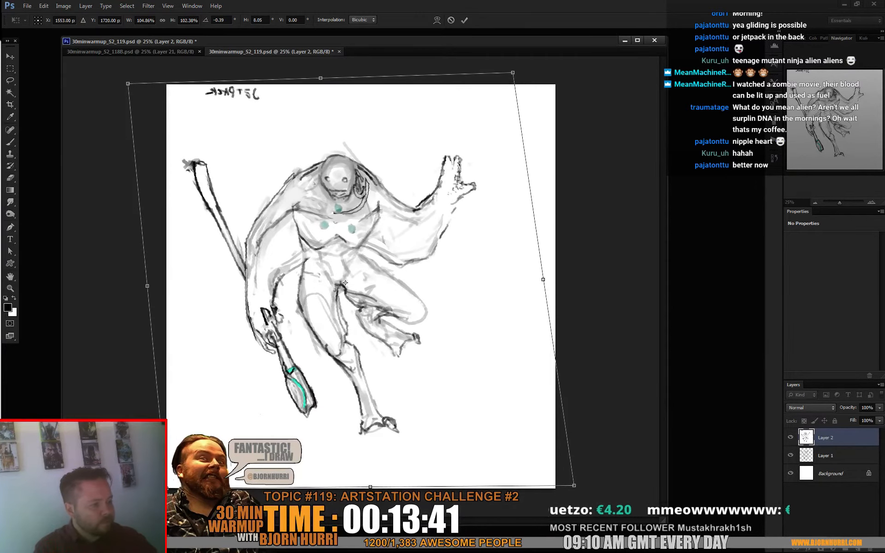
pyautogui.moveTo(128, 83); pyautogui.dragTo(124, 92)
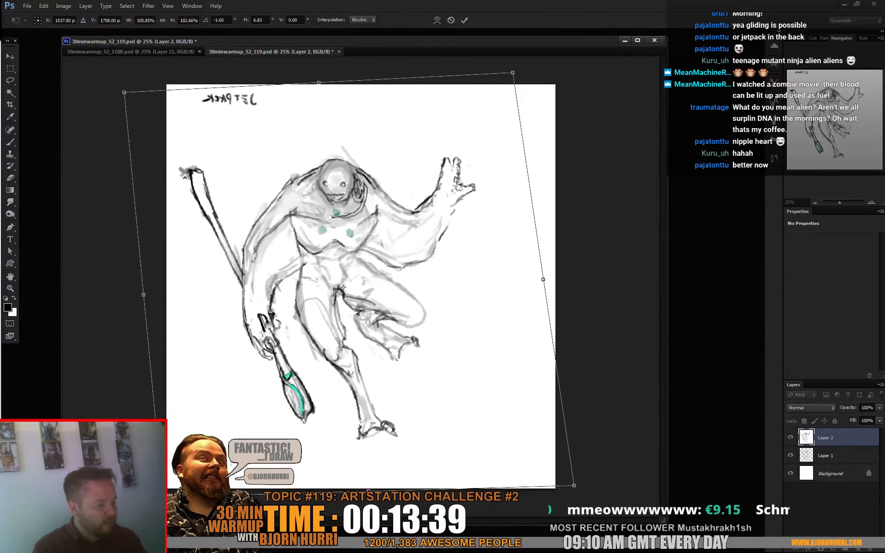
pyautogui.moveTo(368, 492); pyautogui.dragTo(378, 492)
pyautogui.moveTo(585, 486); pyautogui.dragTo(585, 476)
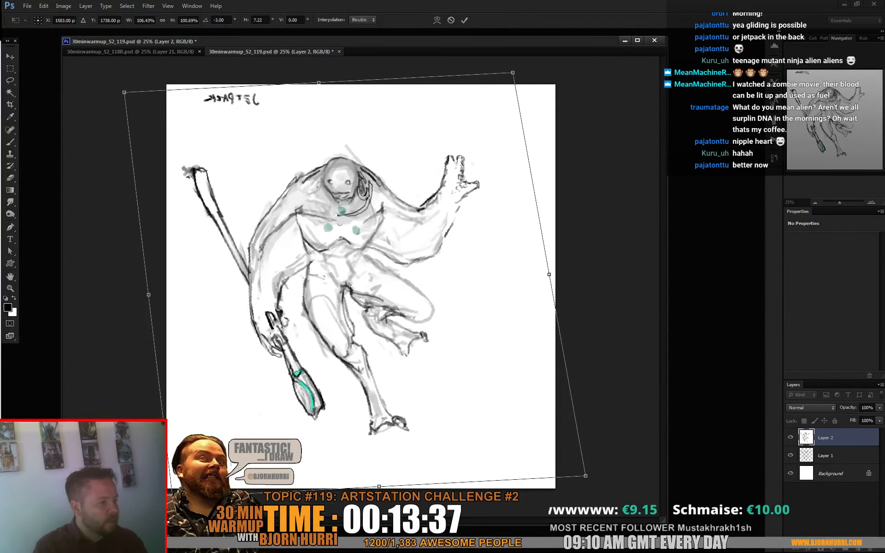
# - Warp the lower edge of the distorted copy to bend the standing leg and staff slightly, and apply the transform
pyautogui.click(437, 20)
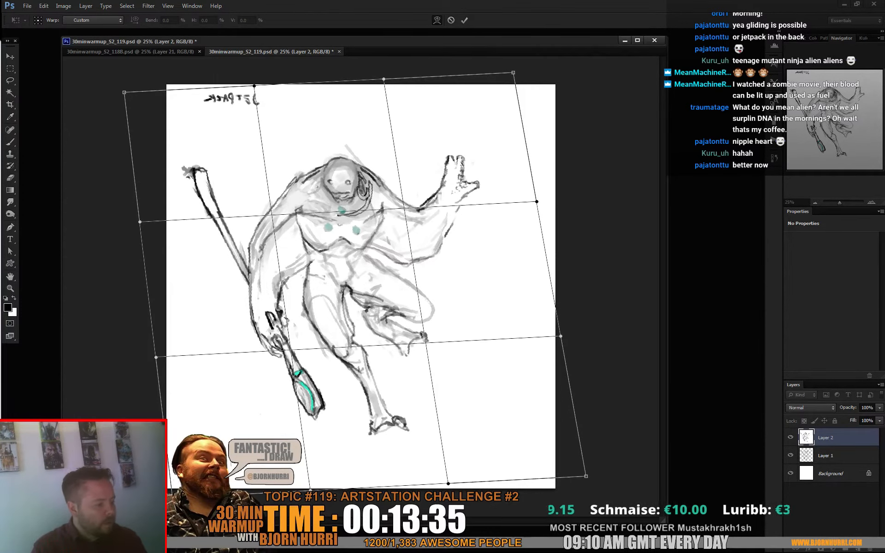
pyautogui.moveTo(449, 484); pyautogui.dragTo(455, 465)
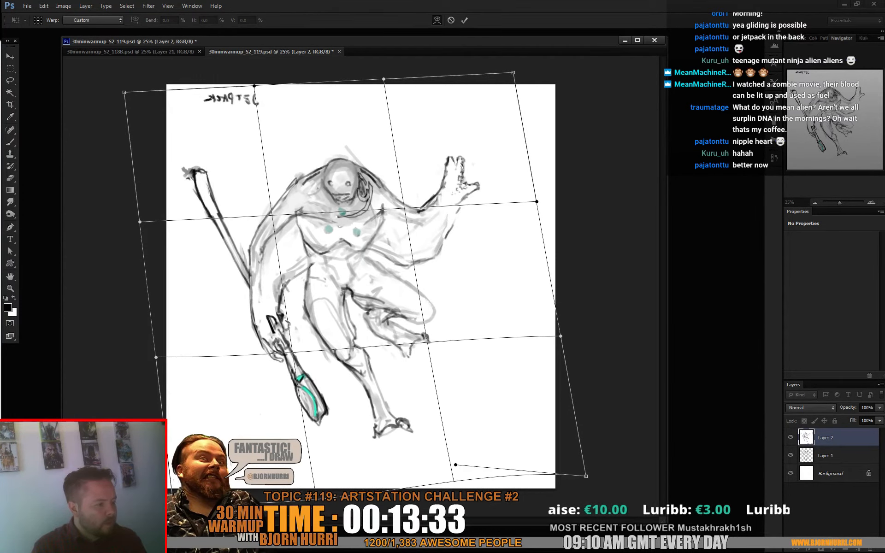
pyautogui.press('b')
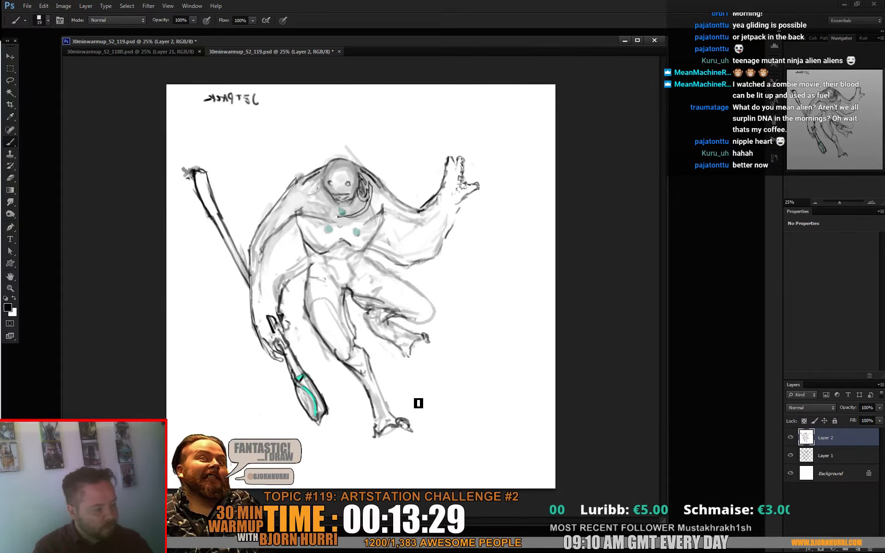
# - Make a freehand selection around the standing foot
pyautogui.press('l')
pyautogui.moveTo(427, 447); pyautogui.dragTo(431, 417)
pyautogui.hotkey('ctrl', 't')
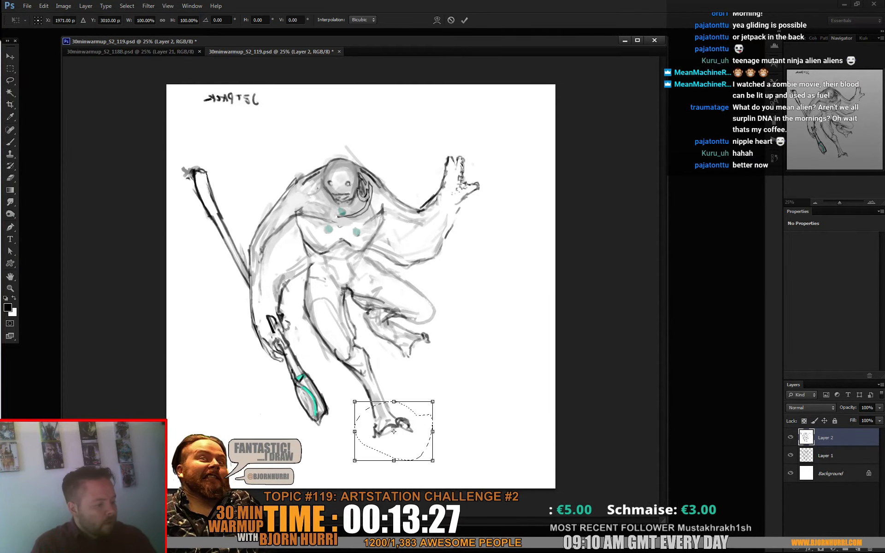
pyautogui.moveTo(354, 431); pyautogui.dragTo(362, 458)
pyautogui.moveTo(431, 431); pyautogui.dragTo(432, 405)
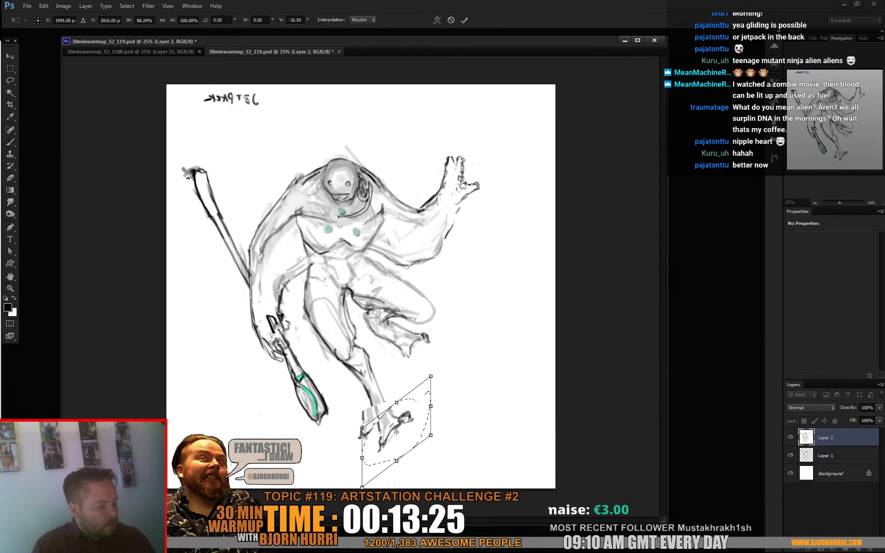
pyautogui.press('Escape')
# - Copy the selected foot to a new layer, rotate it about -37.6°, and fit it to the ankle
pyautogui.hotkey('ctrl', 'j')
pyautogui.hotkey('ctrl', 't')
pyautogui.moveTo(450, 457); pyautogui.dragTo(453, 415)
pyautogui.moveTo(396, 431); pyautogui.dragTo(407, 420)
pyautogui.moveTo(461, 424); pyautogui.dragTo(461, 427)
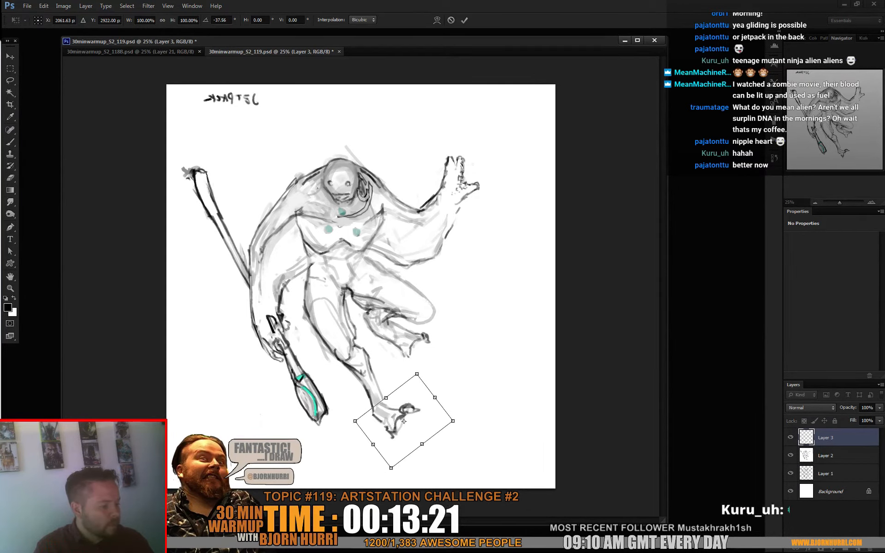
pyautogui.moveTo(385, 398); pyautogui.dragTo(387, 395)
pyautogui.press('Return')
pyautogui.press('b')
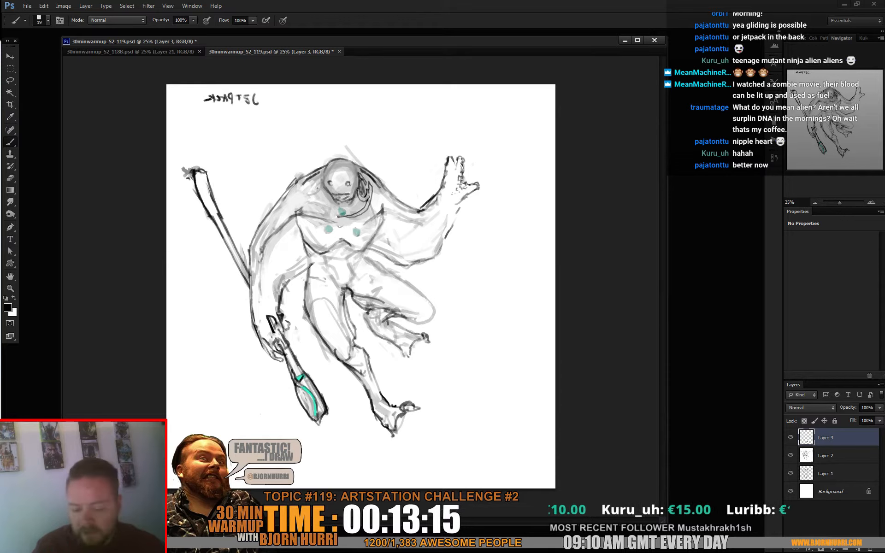
# - Copy the head and collar to a new layer and shift them toward the shoulder of the lowered arm
pyautogui.press('l')
pyautogui.moveTo(326, 162)
pyautogui.mouseDown()
pyautogui.moveTo(325, 198)
pyautogui.moveTo(348, 209)
pyautogui.moveTo(374, 192)
pyautogui.mouseUp()
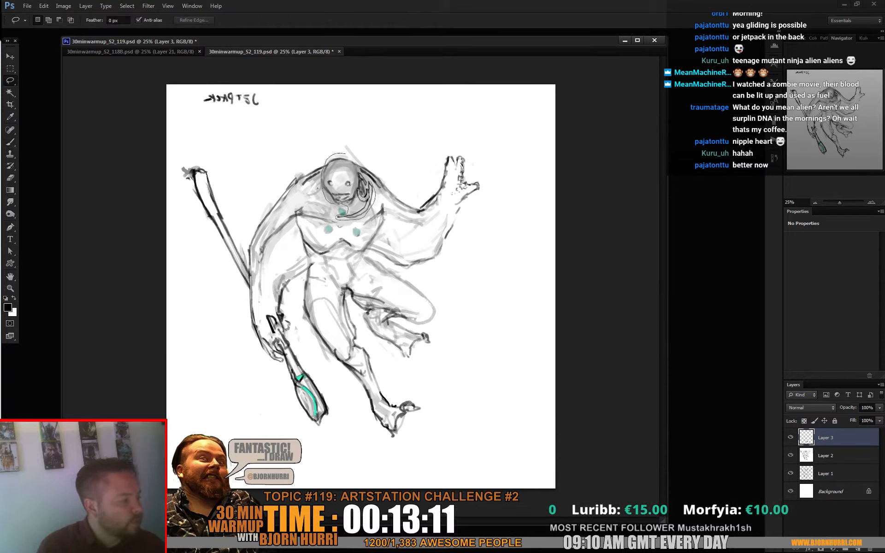
pyautogui.hotkey('ctrl', 'j')
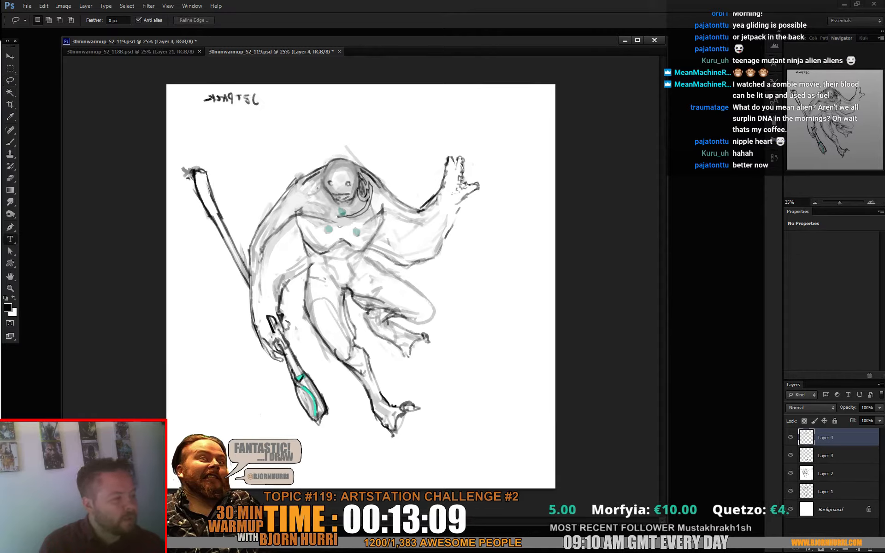
pyautogui.press('v')
pyautogui.moveTo(344, 191); pyautogui.dragTo(326, 197)
# - Nudge the copied head slightly upward and begin covering the old head with light grey using a 52 px brush
pyautogui.press('e')
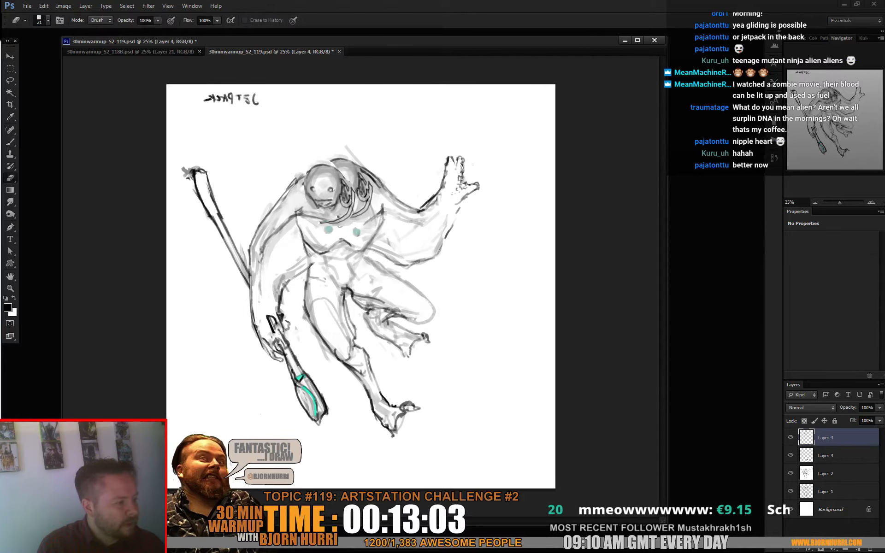
pyautogui.press('b')
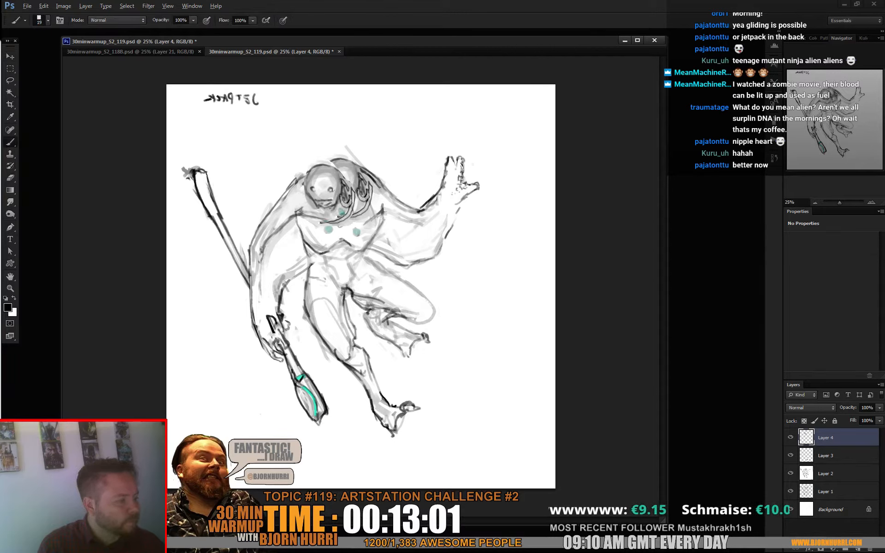
pyautogui.keyDown('alt'); pyautogui.click(361, 209); pyautogui.keyUp('alt')
pyautogui.rightClick(366, 211)
pyautogui.moveTo(357, 209)
pyautogui.mouseDown()
pyautogui.moveTo(367, 210)
pyautogui.moveTo(357, 199)
pyautogui.mouseUp()
pyautogui.press('v')
pyautogui.press('b')
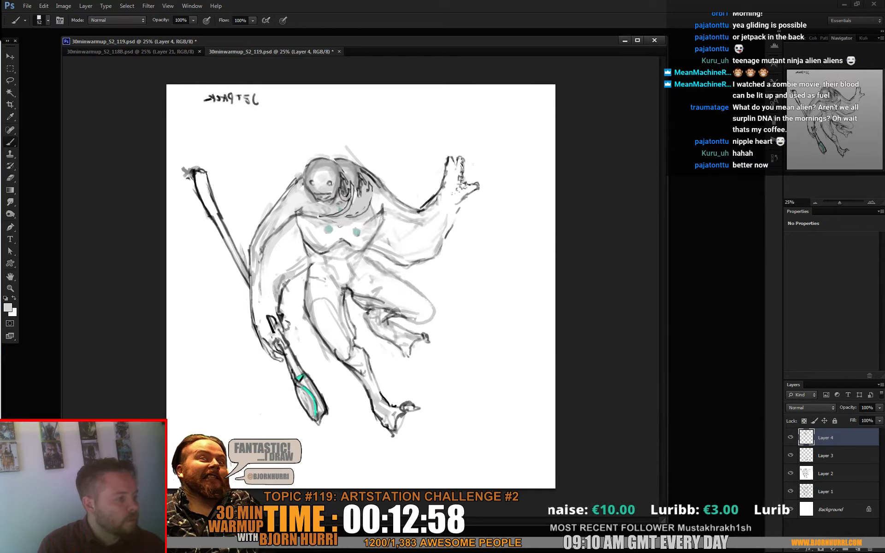
# - Paint out the rest of the old head behind the copied one with a 92 px near-white brush
pyautogui.keyDown('alt'); pyautogui.click(375, 203); pyautogui.keyUp('alt')
pyautogui.rightClick(374, 202)
pyautogui.click(416, 219)
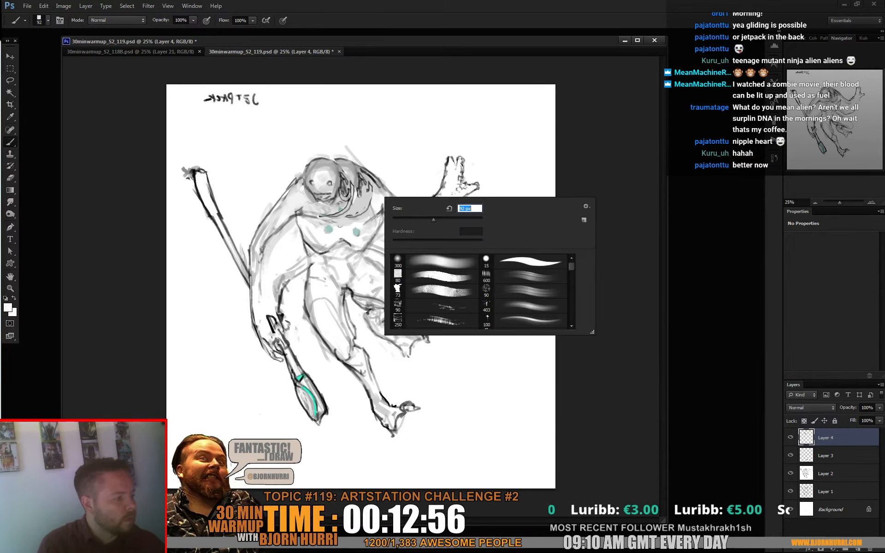
pyautogui.moveTo(368, 196)
pyautogui.mouseDown()
pyautogui.moveTo(350, 217)
pyautogui.moveTo(360, 171)
pyautogui.mouseUp()
pyautogui.moveTo(357, 176)
pyautogui.mouseDown()
pyautogui.moveTo(354, 191)
pyautogui.moveTo(369, 187)
pyautogui.mouseUp()
pyautogui.moveTo(364, 177); pyautogui.dragTo(342, 165)
# - Redraw the shoulder contour behind the head with dark 9 px and 28 px brushes, and compare with Layer 4 hidden
pyautogui.rightClick(376, 170)
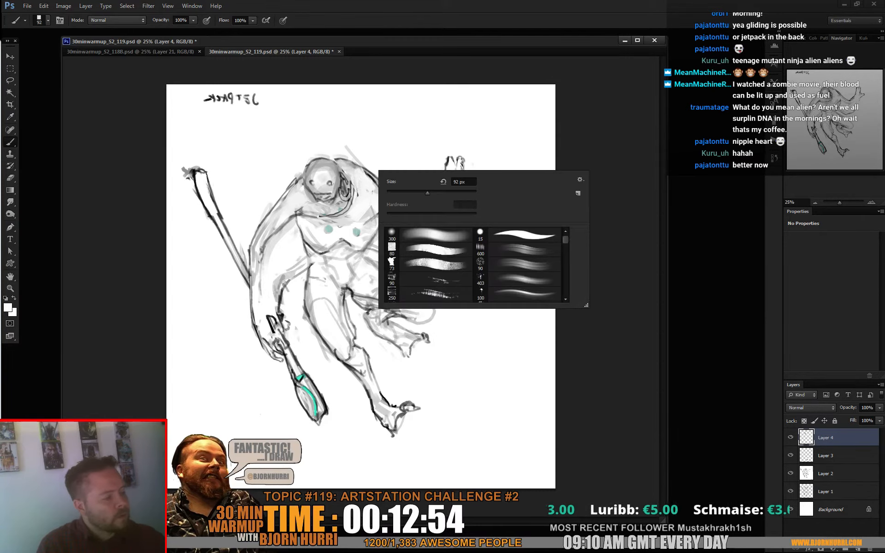
pyautogui.click(392, 190)
pyautogui.keyDown('alt'); pyautogui.click(369, 175); pyautogui.keyUp('alt')
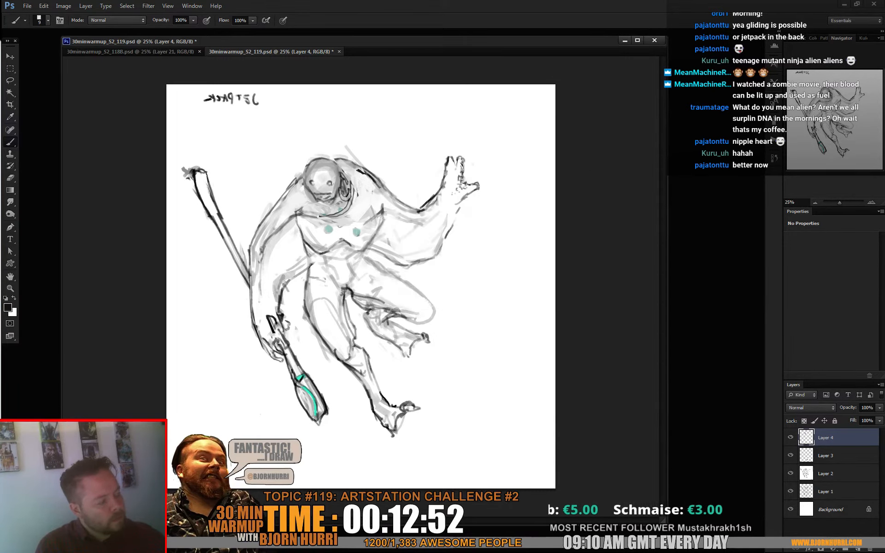
pyautogui.rightClick(376, 160)
pyautogui.click(399, 181)
pyautogui.keyDown('alt'); pyautogui.click(374, 184); pyautogui.keyUp('alt')
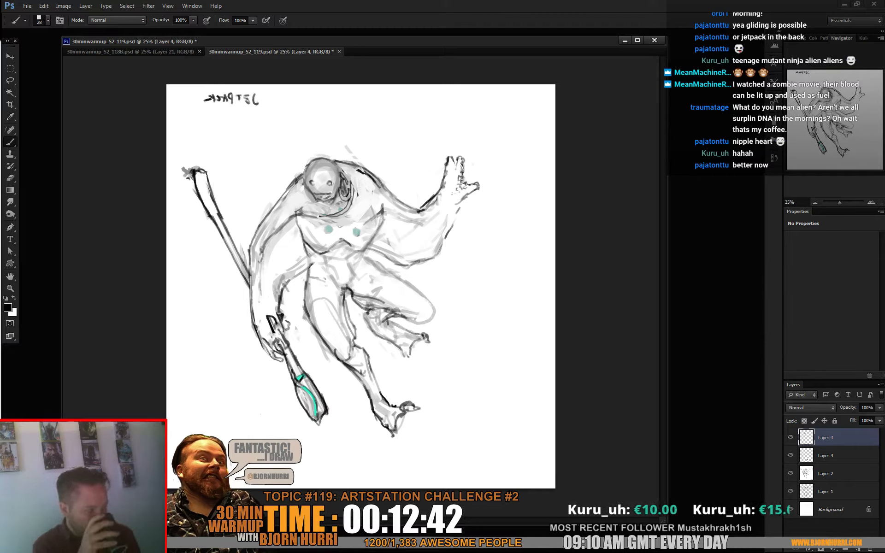
pyautogui.click(791, 437)
pyautogui.click(791, 438)
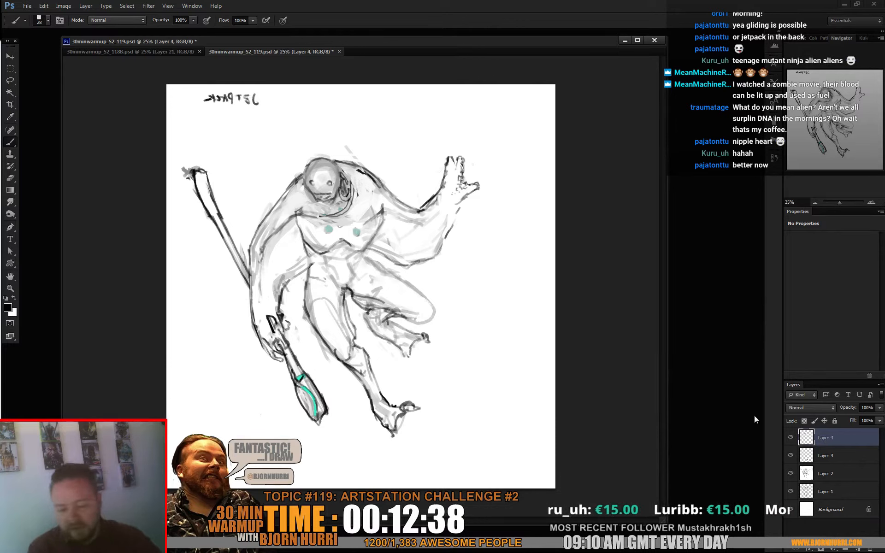
# - Select the head and collar on Layer 4, shift them slightly up toward the raised arm, and deselect
pyautogui.press('l')
pyautogui.moveTo(301, 185); pyautogui.dragTo(342, 222)
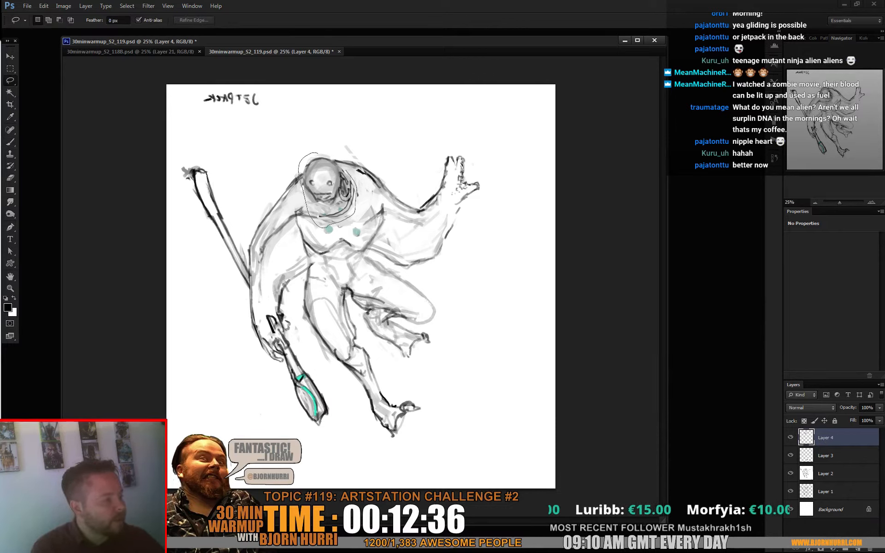
pyautogui.moveTo(345, 170); pyautogui.dragTo(323, 153)
pyautogui.press('v')
pyautogui.moveTo(328, 189); pyautogui.dragTo(333, 185)
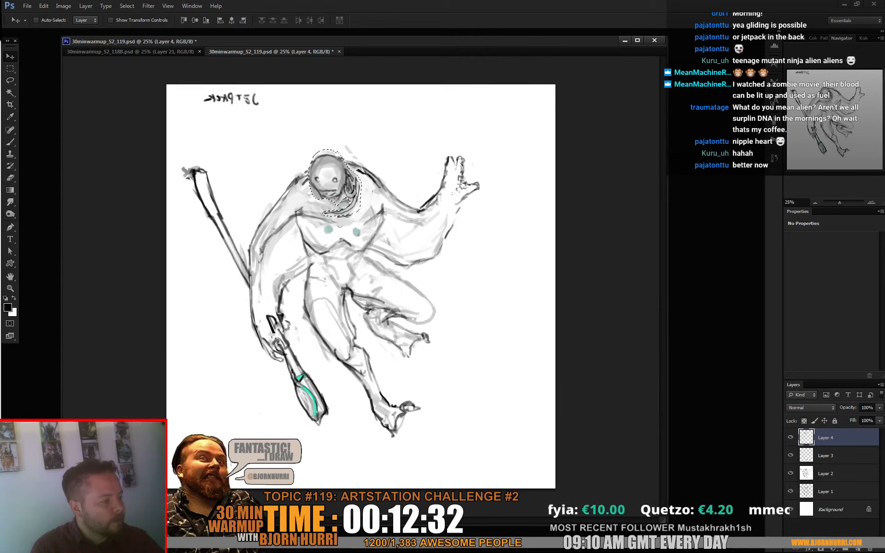
pyautogui.hotkey('ctrl', 'd')
# - Erase around the moved collar to uncover the teal throat spot, and touch up the head's edge with the 28 px brush
pyautogui.press('e')
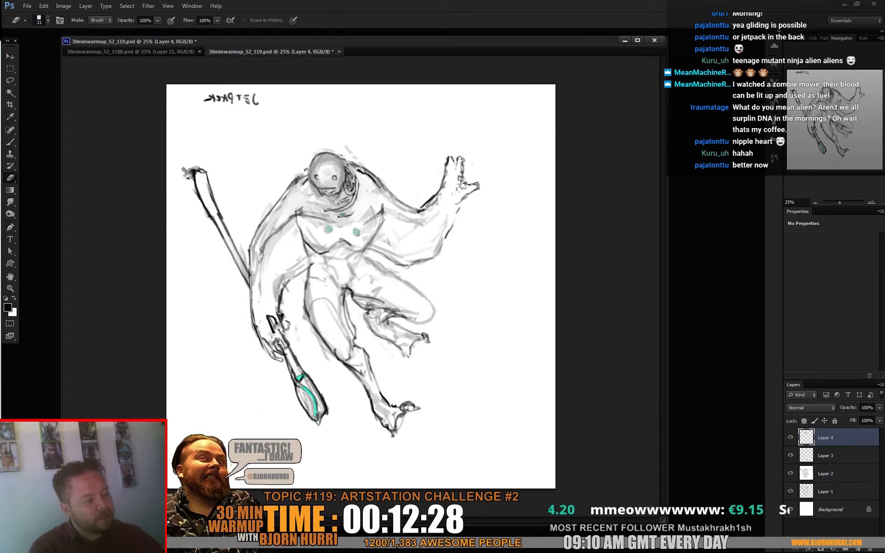
pyautogui.press('b')
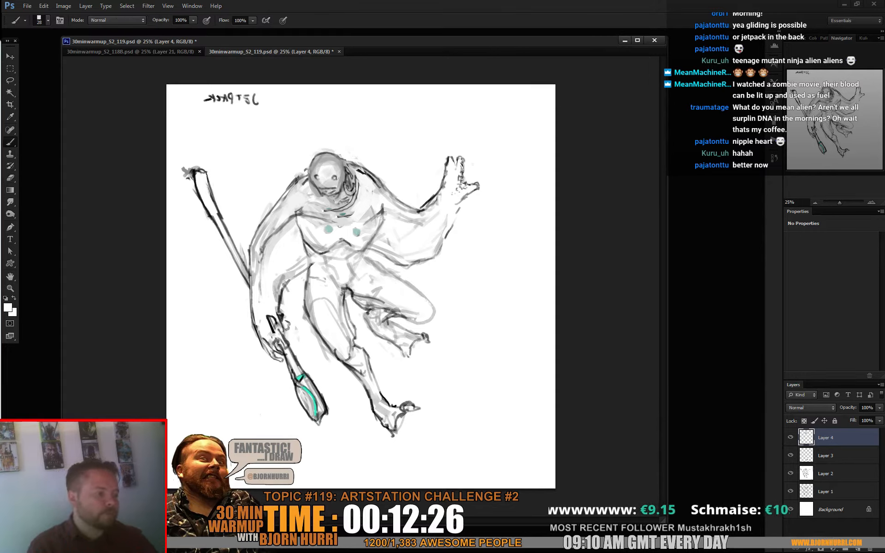
pyautogui.keyDown('alt'); pyautogui.click(302, 183); pyautogui.keyUp('alt')
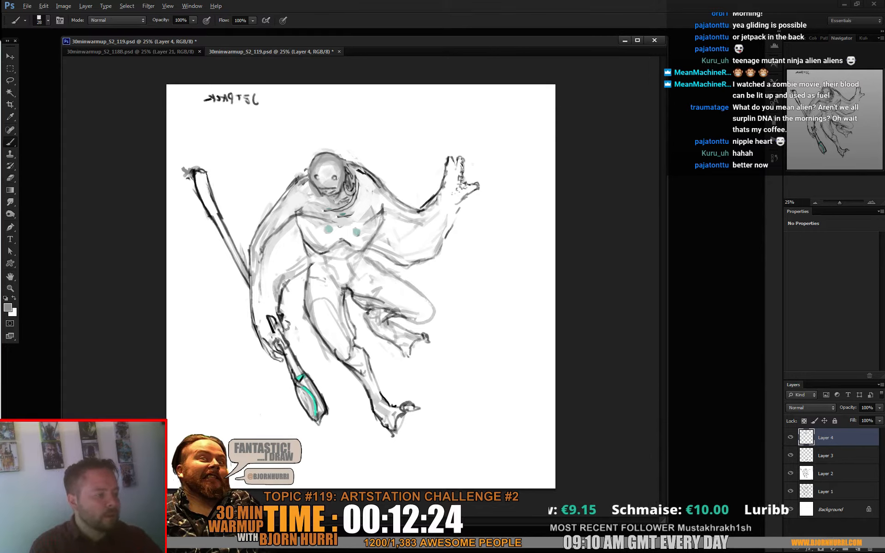
pyautogui.keyDown('alt'); pyautogui.click(302, 183); pyautogui.keyUp('alt')
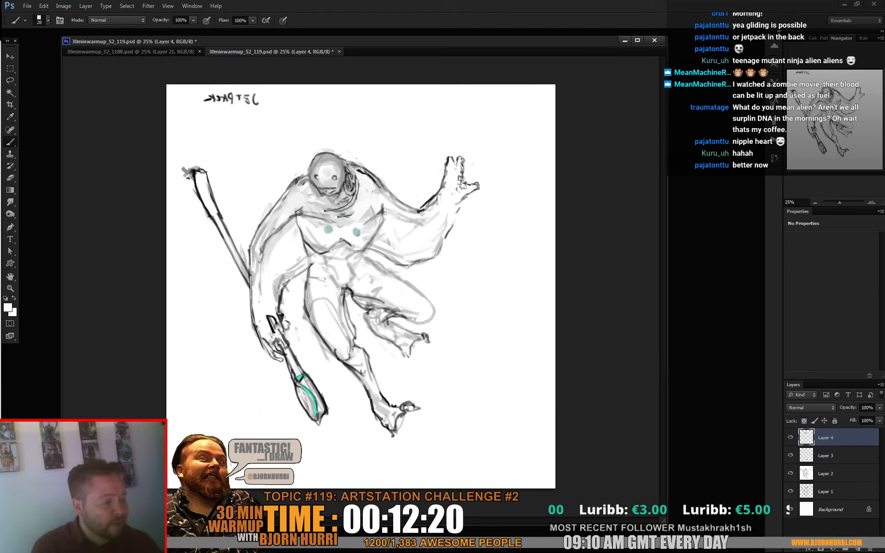
# - Thicken the outer contour of the lowered arm with a dark grey 45 px brush stroke
pyautogui.rightClick(272, 255)
pyautogui.click(301, 278)
pyautogui.keyDown('alt'); pyautogui.click(248, 251); pyautogui.keyUp('alt')
pyautogui.moveTo(250, 244); pyautogui.dragTo(247, 312)
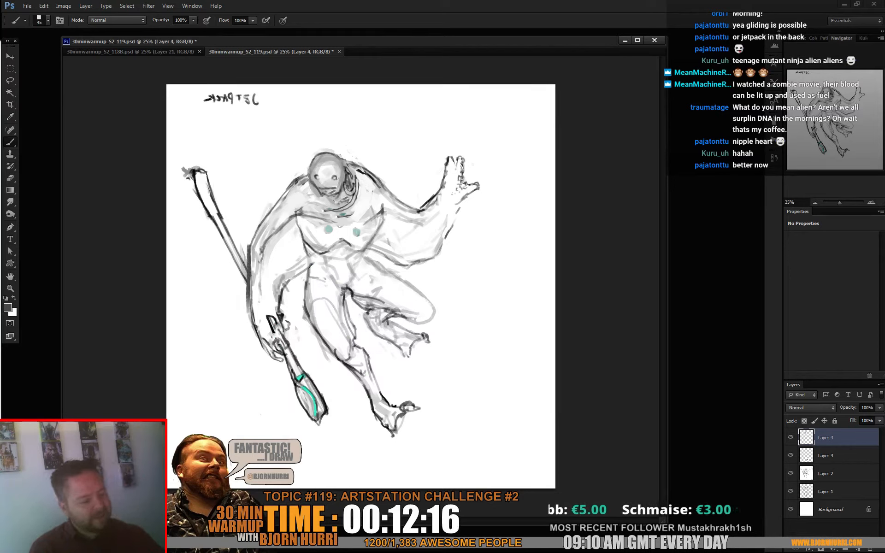
# - Select the staff sections above and below the lowered hand, and try to transform them on Layer 4
pyautogui.press('l')
pyautogui.moveTo(205, 125)
pyautogui.mouseDown()
pyautogui.moveTo(238, 289)
pyautogui.moveTo(239, 183)
pyautogui.mouseUp()
pyautogui.moveTo(303, 352); pyautogui.dragTo(278, 331)
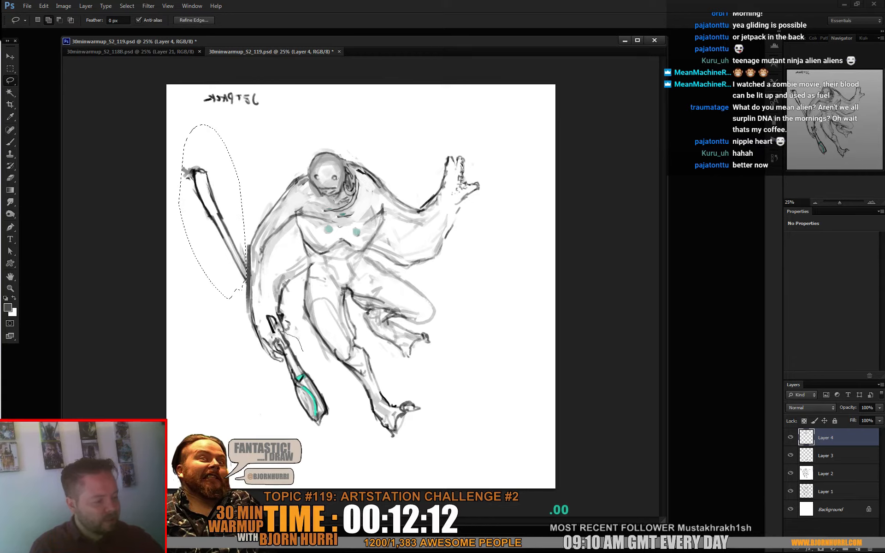
pyautogui.moveTo(300, 433); pyautogui.dragTo(306, 338)
pyautogui.hotkey('ctrl', 't')
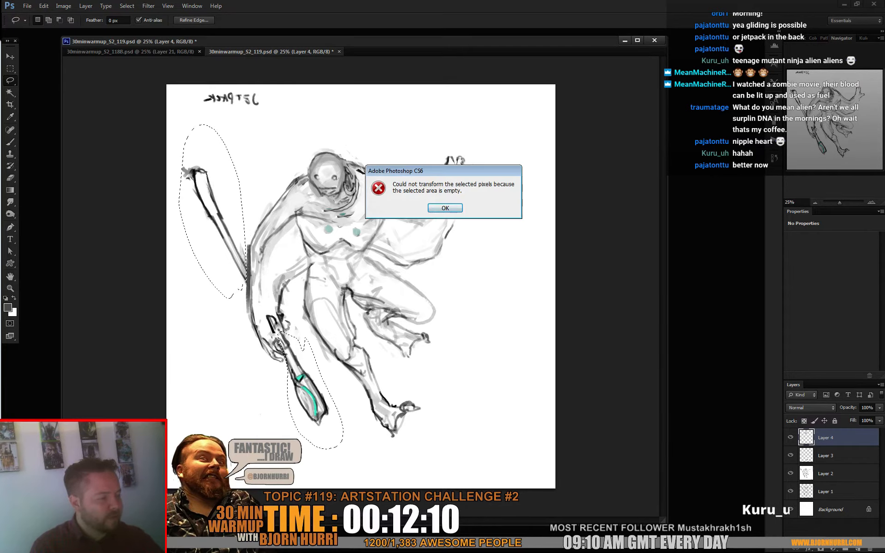
pyautogui.press('Return')
# - Paste a merged copy of the selected staff sections on a new layer and rotate them to a more upright angle through the hand
pyautogui.hotkey('ctrl', 'shift', 'c')
pyautogui.hotkey('ctrl', 'v')
pyautogui.hotkey('ctrl', 't')
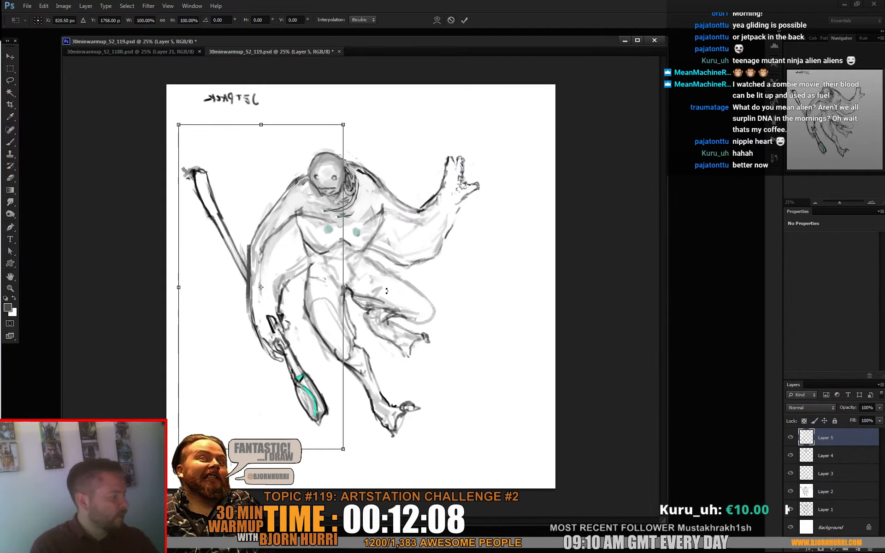
pyautogui.moveTo(268, 324); pyautogui.dragTo(274, 336)
pyautogui.moveTo(378, 230); pyautogui.dragTo(396, 251)
pyautogui.press('Return')
pyautogui.press('e')
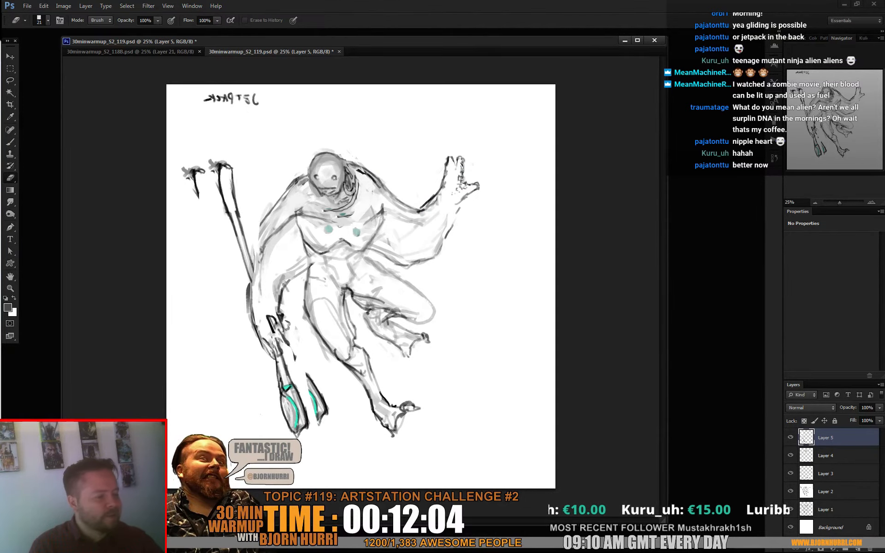
# - Erase the rotated staff where it crosses the lowered forearm, using the 21 px eraser
pyautogui.rightClick(264, 237)
pyautogui.click(267, 225)
pyautogui.moveTo(257, 229); pyautogui.dragTo(252, 265)
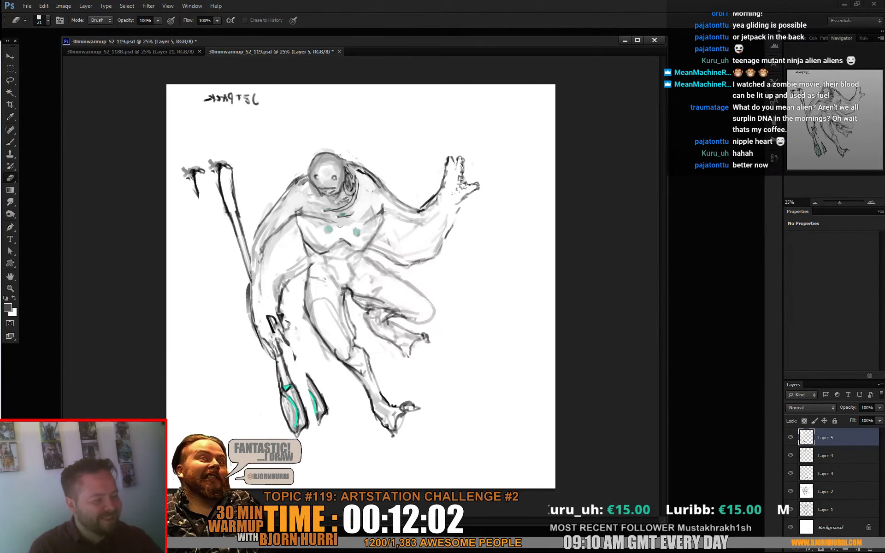
# - Paint out the leftover ends of the old staff with the 45 px white brush, and clean up the staff grip at the lowered hand
pyautogui.press('b')
pyautogui.keyDown('alt'); pyautogui.click(206, 198); pyautogui.keyUp('alt')
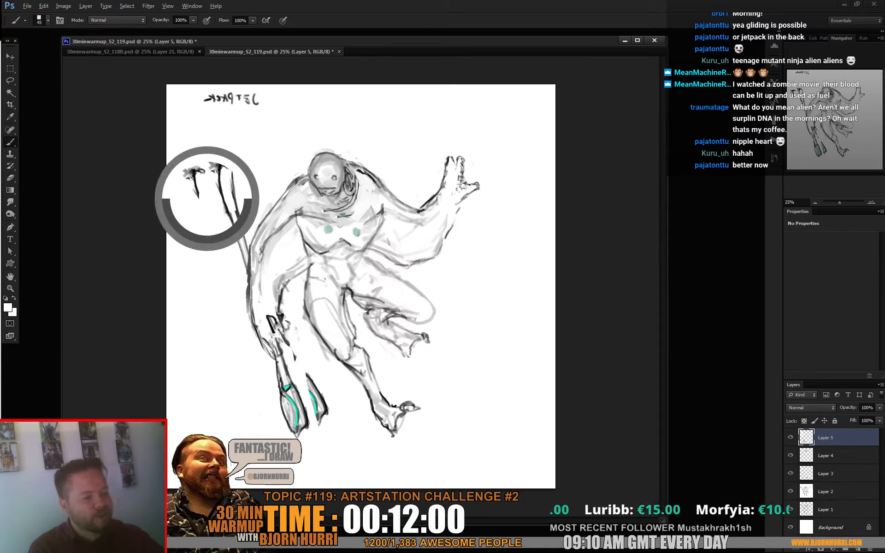
pyautogui.moveTo(194, 169)
pyautogui.mouseDown()
pyautogui.moveTo(198, 198)
pyautogui.moveTo(187, 179)
pyautogui.mouseUp()
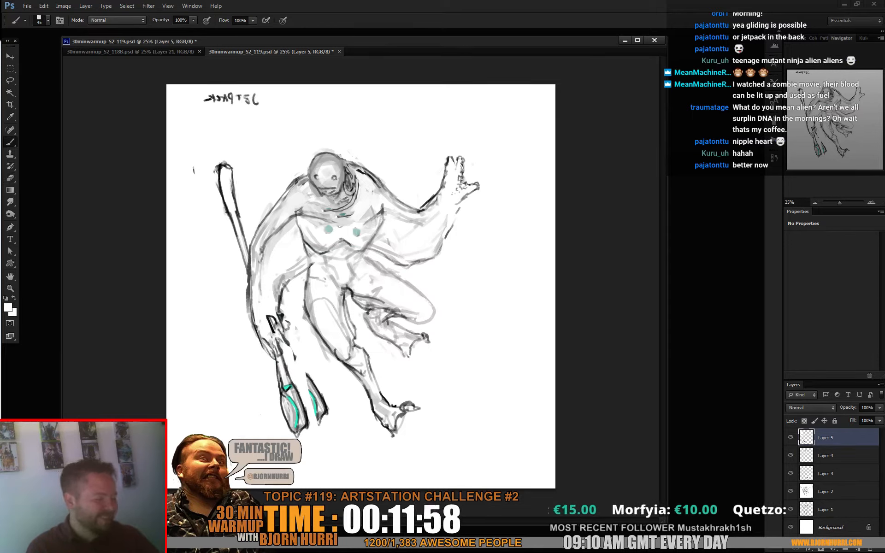
pyautogui.moveTo(310, 374); pyautogui.dragTo(320, 422)
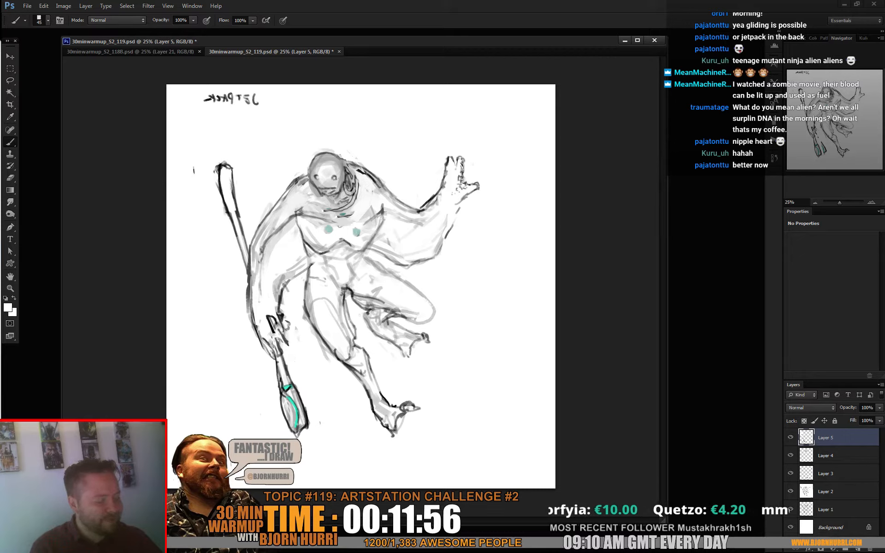
pyautogui.moveTo(277, 328)
pyautogui.mouseDown()
pyautogui.moveTo(278, 357)
pyautogui.moveTo(277, 342)
pyautogui.mouseUp()
pyautogui.keyDown('alt'); pyautogui.click(276, 363); pyautogui.keyUp('alt')
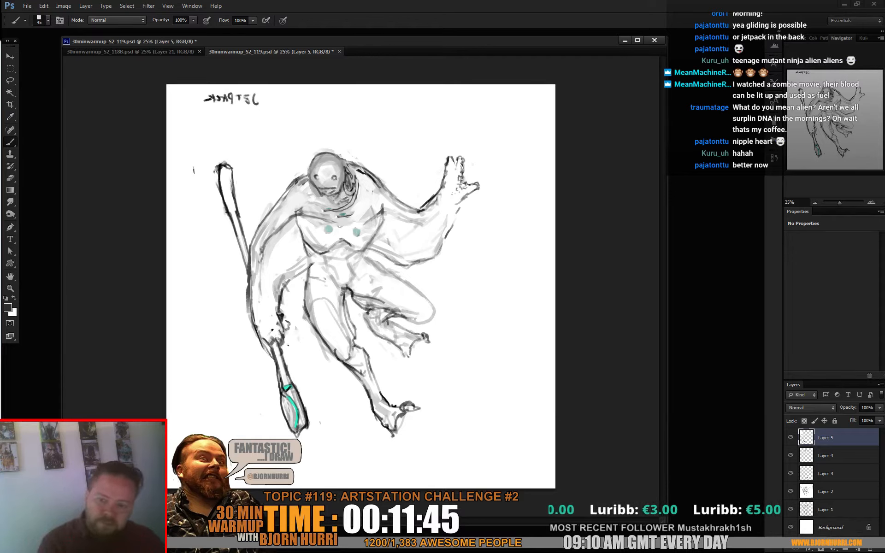
# - Select the lowered arm together with the staff and paste a merged copy of it on a new layer
pyautogui.press('l')
pyautogui.moveTo(228, 135)
pyautogui.mouseDown()
pyautogui.moveTo(226, 440)
pyautogui.moveTo(287, 304)
pyautogui.moveTo(230, 138)
pyautogui.mouseUp()
pyautogui.hotkey('ctrl', 'shift', 'c')
pyautogui.hotkey('ctrl', 'v')
# - Skew the pasted arm and staff outward from the body so that the staff stands more upright
pyautogui.hotkey('ctrl', 't')
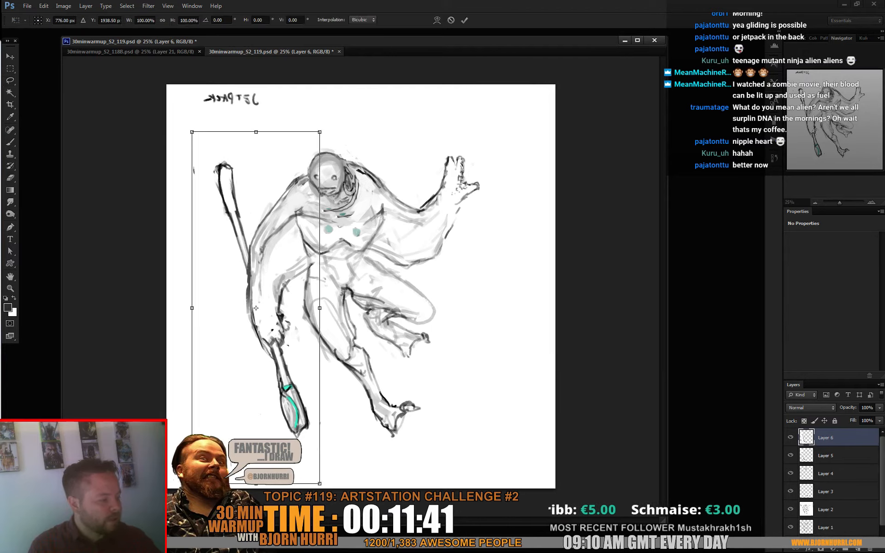
pyautogui.moveTo(256, 484); pyautogui.dragTo(224, 465)
pyautogui.moveTo(256, 132)
pyautogui.mouseDown()
pyautogui.moveTo(267, 117)
pyautogui.moveTo(270, 123)
pyautogui.mouseUp()
pyautogui.moveTo(225, 464); pyautogui.dragTo(212, 476)
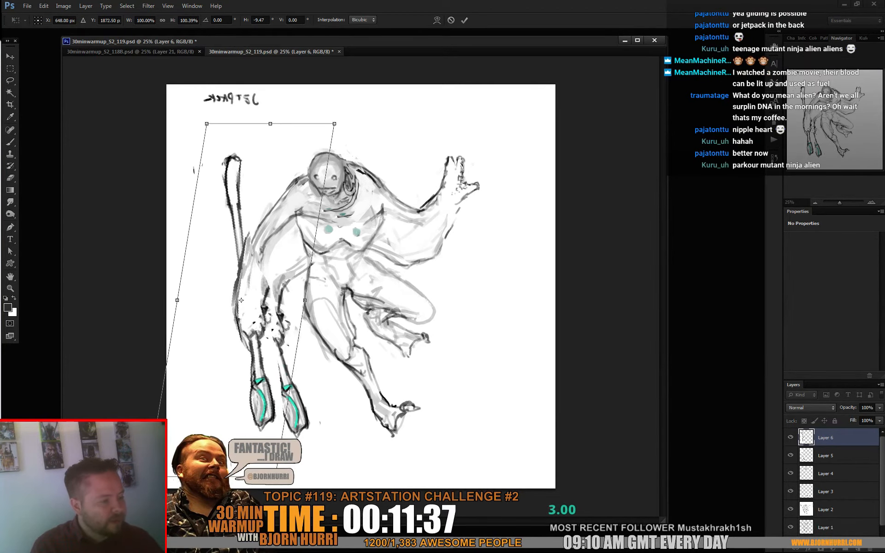
pyautogui.moveTo(270, 124); pyautogui.dragTo(276, 127)
pyautogui.press('Return')
# - Paint out the old forearm, hand and staff beside the skewed copy with a 149 px white brush
pyautogui.press('b')
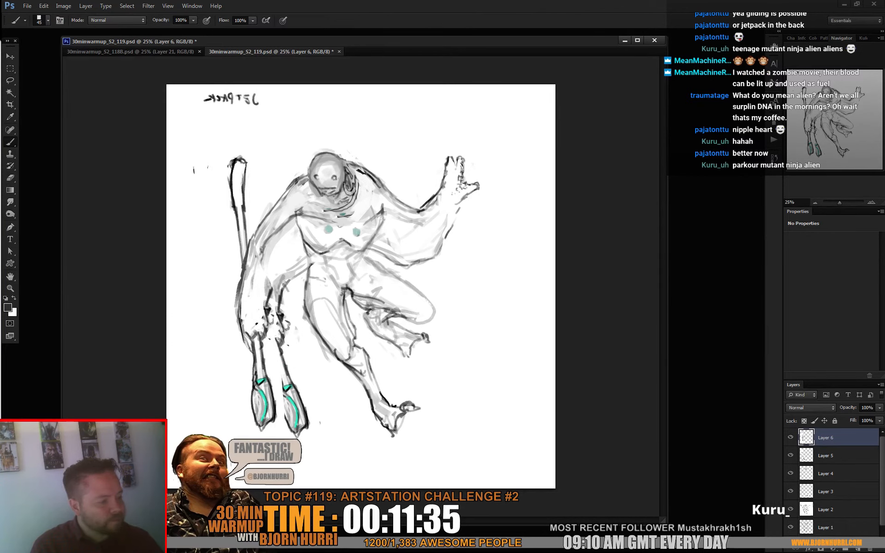
pyautogui.keyDown('alt'); pyautogui.click(310, 364); pyautogui.keyUp('alt')
pyautogui.rightClick(310, 365)
pyautogui.moveTo(360, 389); pyautogui.dragTo(367, 389)
pyautogui.moveTo(290, 368)
pyautogui.mouseDown()
pyautogui.moveTo(295, 430)
pyautogui.moveTo(281, 293)
pyautogui.mouseUp()
pyautogui.moveTo(307, 418); pyautogui.dragTo(309, 428)
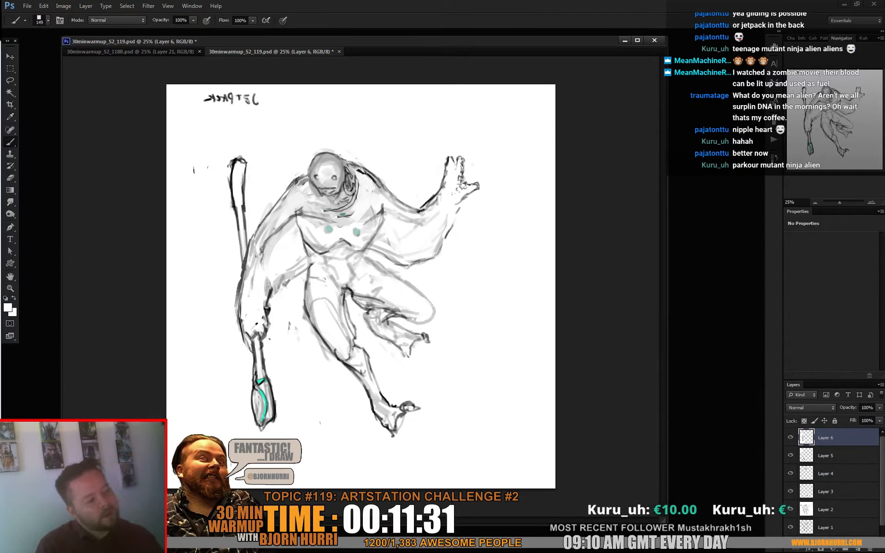
# - Paste a merged copy of the whole canvas on a new layer
pyautogui.hotkey('ctrl', 'a')
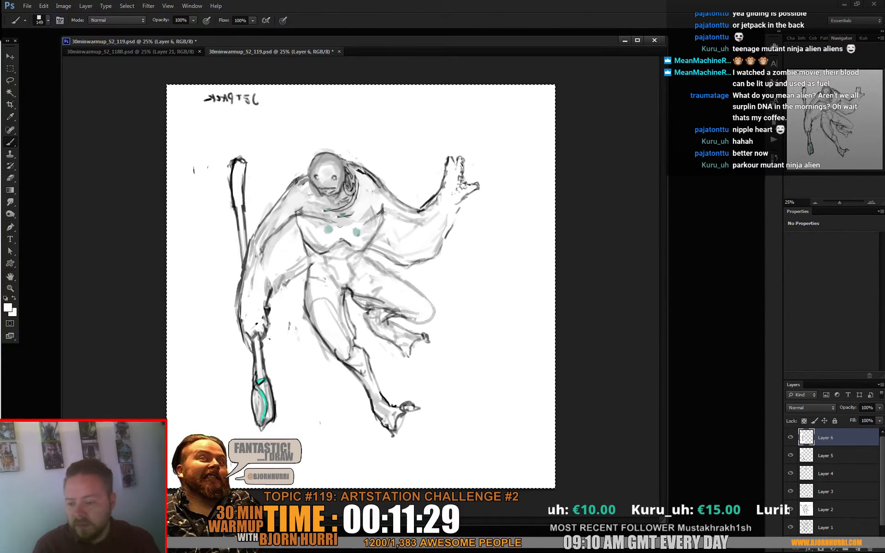
pyautogui.hotkey('ctrl', 'shift', 'c')
pyautogui.hotkey('ctrl', 'v')
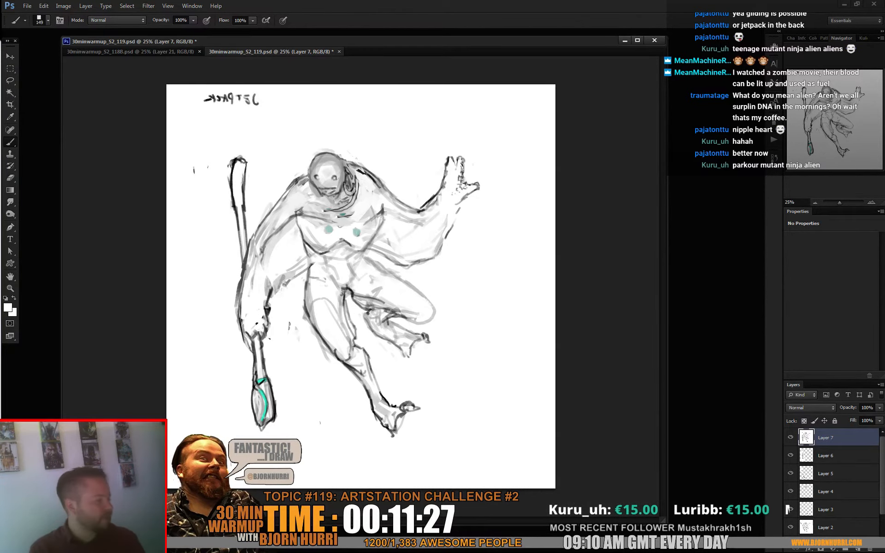
# - Open Liquify and reshape the shoulder beside the head, the raised arm and hand, the lowered arm, and the upper staff
pyautogui.click(148, 6)
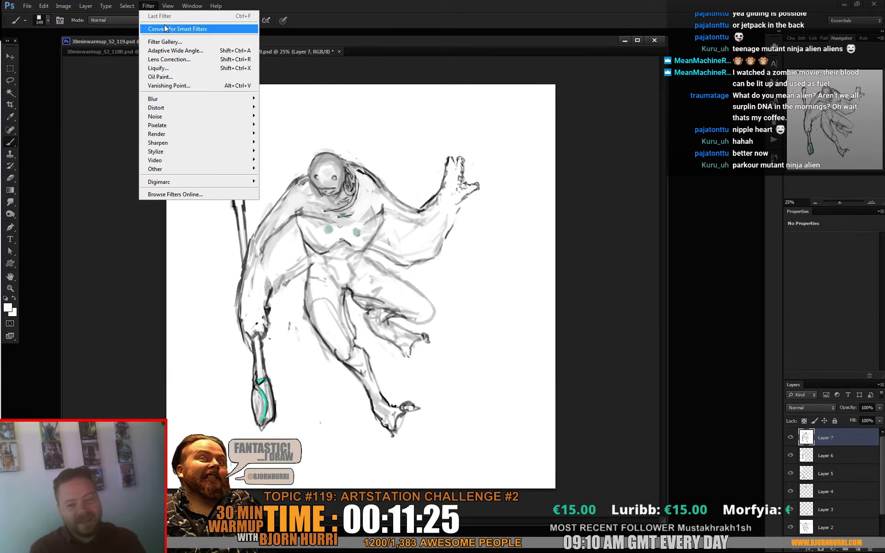
pyautogui.click(192, 70)
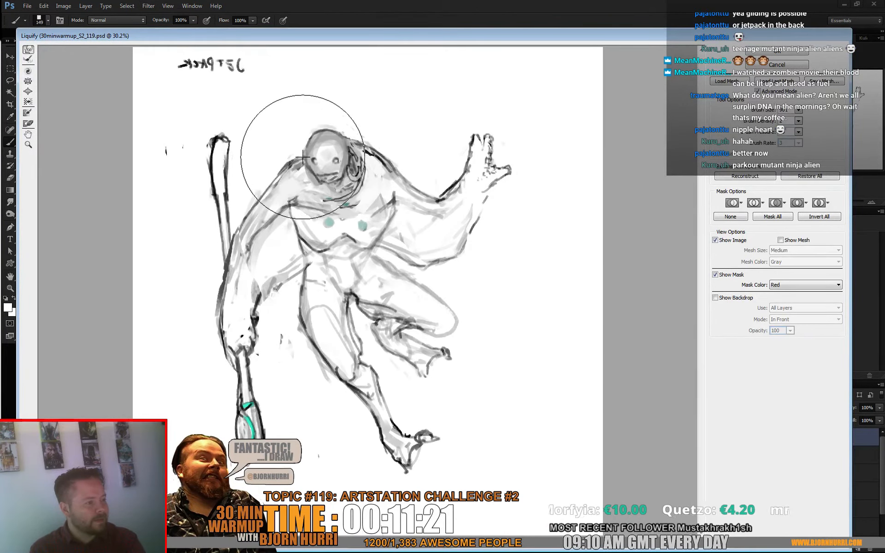
pyautogui.moveTo(303, 158)
pyautogui.mouseDown()
pyautogui.moveTo(321, 139)
pyautogui.moveTo(325, 149)
pyautogui.moveTo(280, 148)
pyautogui.moveTo(283, 156)
pyautogui.moveTo(313, 154)
pyautogui.mouseUp()
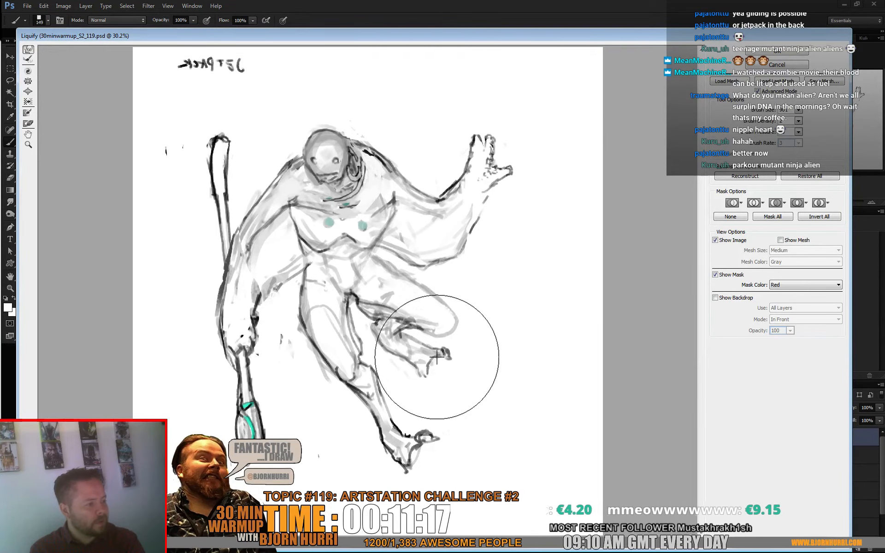
pyautogui.moveTo(423, 191); pyautogui.dragTo(437, 170)
pyautogui.moveTo(502, 140); pyautogui.dragTo(517, 151)
pyautogui.moveTo(498, 183)
pyautogui.mouseDown()
pyautogui.moveTo(530, 169)
pyautogui.moveTo(517, 184)
pyautogui.mouseUp()
pyautogui.moveTo(222, 291)
pyautogui.mouseDown()
pyautogui.moveTo(239, 275)
pyautogui.moveTo(227, 233)
pyautogui.moveTo(236, 233)
pyautogui.mouseUp()
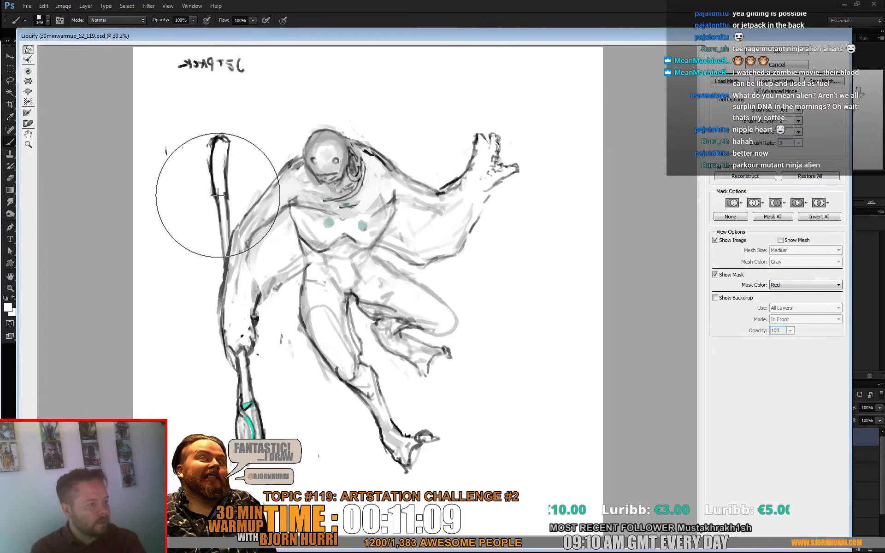
pyautogui.moveTo(218, 195)
pyautogui.mouseDown()
pyautogui.moveTo(225, 188)
pyautogui.moveTo(212, 171)
pyautogui.mouseUp()
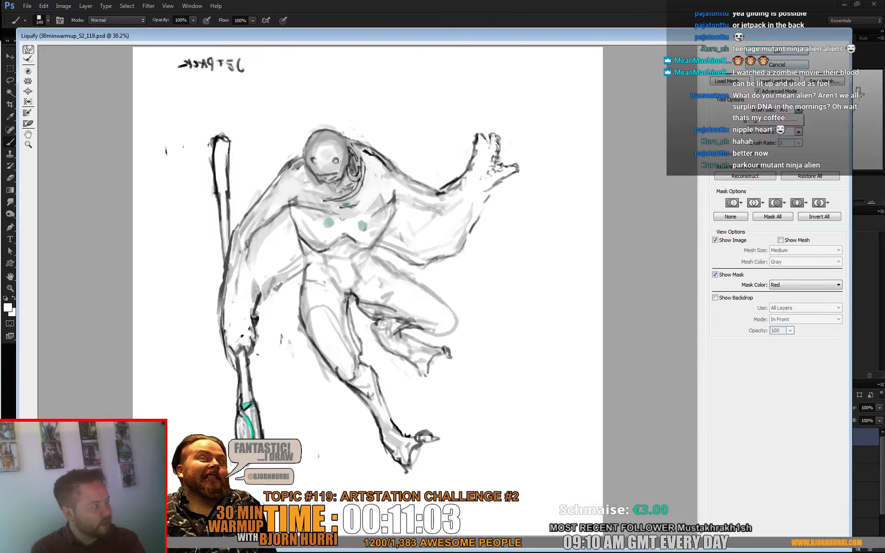
# - Push the extended leg and foot downward and inward in Liquify, adjust the thigh with a larger brush, and apply the filter
pyautogui.moveTo(379, 446); pyautogui.dragTo(375, 494)
pyautogui.moveTo(412, 460); pyautogui.dragTo(375, 480)
pyautogui.moveTo(382, 387); pyautogui.dragTo(350, 412)
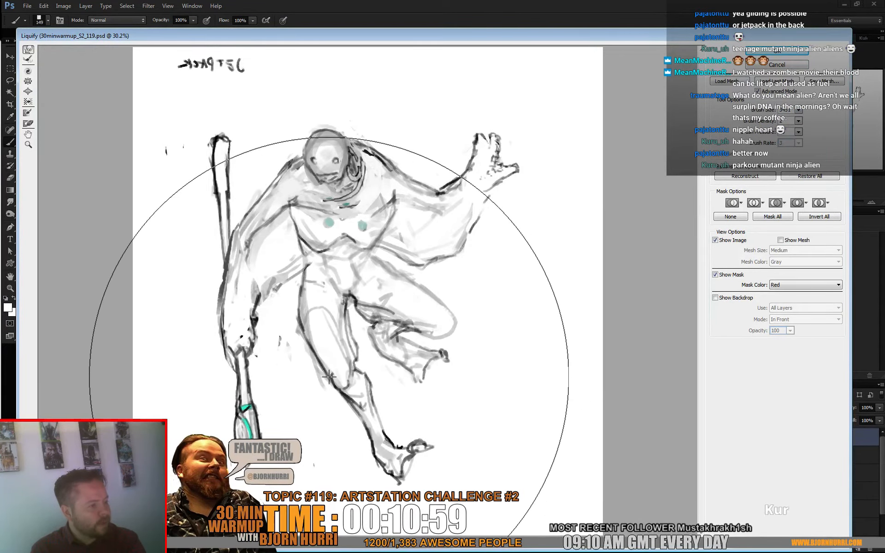
pyautogui.moveTo(336, 363); pyautogui.dragTo(311, 355)
pyautogui.moveTo(369, 371); pyautogui.dragTo(362, 374)
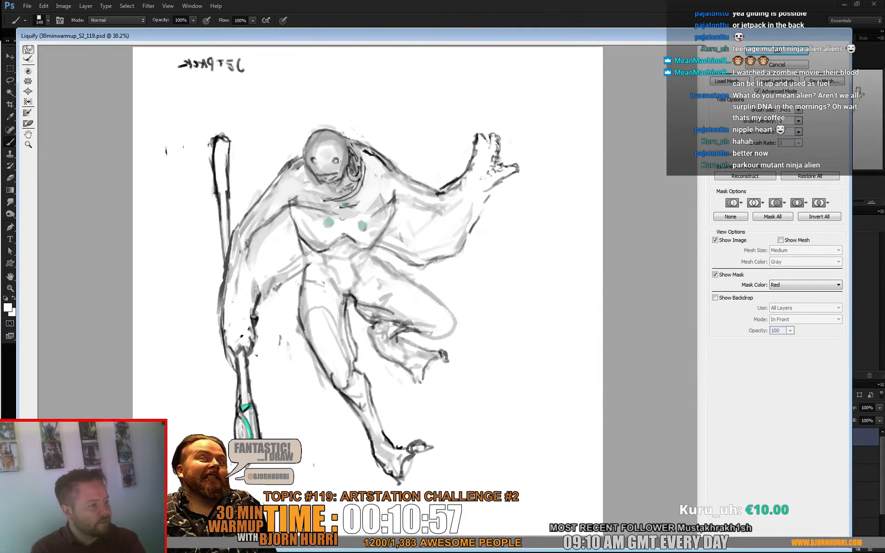
pyautogui.click(777, 52)
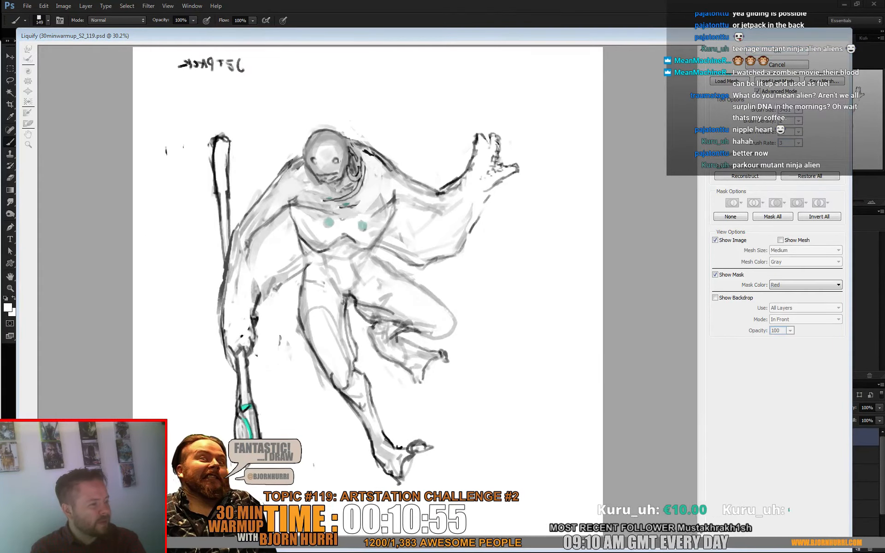
# - Paint out the staff above and below the lowered hand with the 149 px white brush
pyautogui.moveTo(234, 157); pyautogui.dragTo(245, 272)
pyautogui.moveTo(258, 357)
pyautogui.mouseDown()
pyautogui.moveTo(267, 430)
pyautogui.moveTo(256, 434)
pyautogui.mouseUp()
pyautogui.rightClick(270, 332)
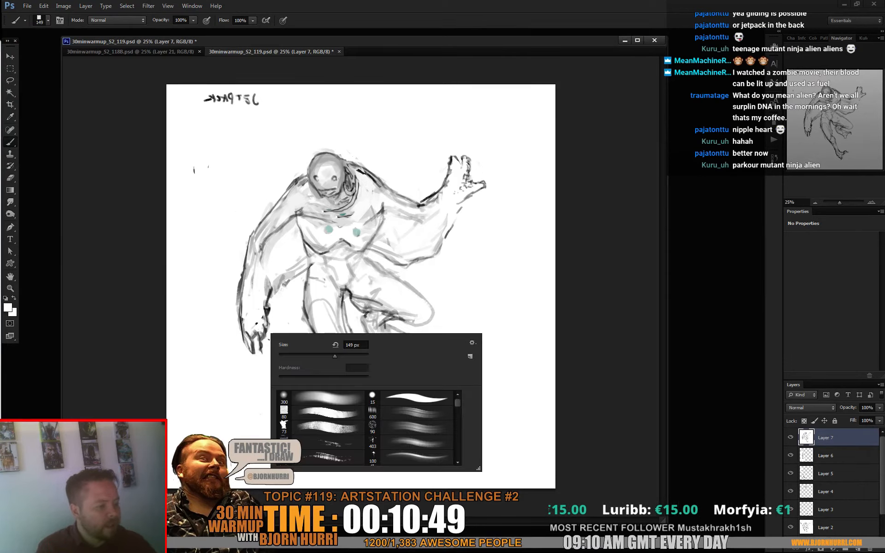
pyautogui.keyDown('alt'); pyautogui.click(263, 309); pyautogui.keyUp('alt')
pyautogui.moveTo(245, 322)
pyautogui.mouseDown()
pyautogui.moveTo(239, 333)
pyautogui.moveTo(268, 331)
pyautogui.moveTo(250, 353)
pyautogui.moveTo(245, 331)
pyautogui.moveTo(255, 347)
pyautogui.mouseUp()
# - Redraw the fingers and thumb of the lowered hand with a 39 px dark grey brush
pyautogui.rightClick(269, 326)
pyautogui.click(302, 346)
pyautogui.keyDown('alt'); pyautogui.click(248, 315); pyautogui.keyUp('alt')
pyautogui.keyDown('alt'); pyautogui.click(243, 346); pyautogui.keyUp('alt')
pyautogui.keyDown('alt'); pyautogui.click(276, 349); pyautogui.keyUp('alt')
pyautogui.moveTo(268, 333); pyautogui.dragTo(265, 344)
pyautogui.keyDown('alt'); pyautogui.click(245, 343); pyautogui.keyUp('alt')
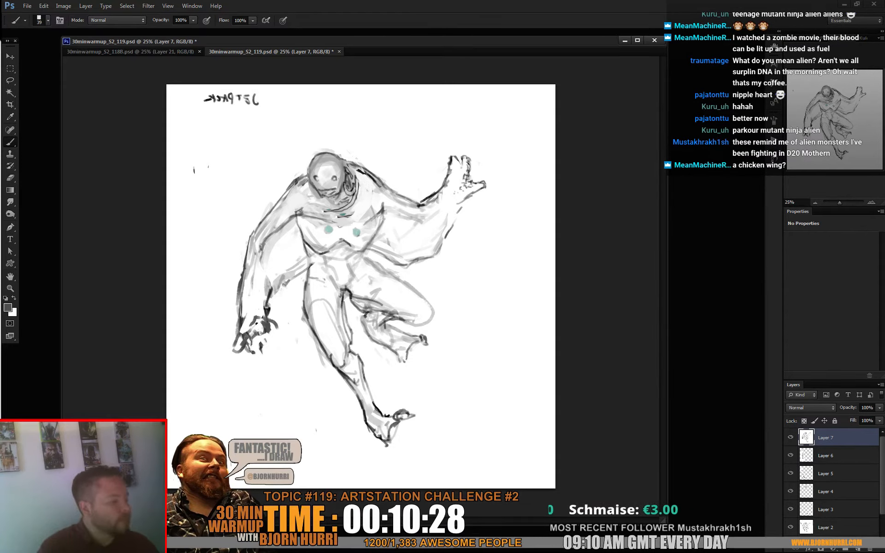
# - Paint out the excess dark marks around the wrist and thumb of the lowered hand in near-white
pyautogui.keyDown('alt'); pyautogui.click(278, 316); pyautogui.keyUp('alt')
pyautogui.moveTo(267, 315)
pyautogui.mouseDown()
pyautogui.moveTo(256, 340)
pyautogui.moveTo(266, 313)
pyautogui.mouseUp()
pyautogui.keyDown('alt'); pyautogui.click(250, 217); pyautogui.keyUp('alt')
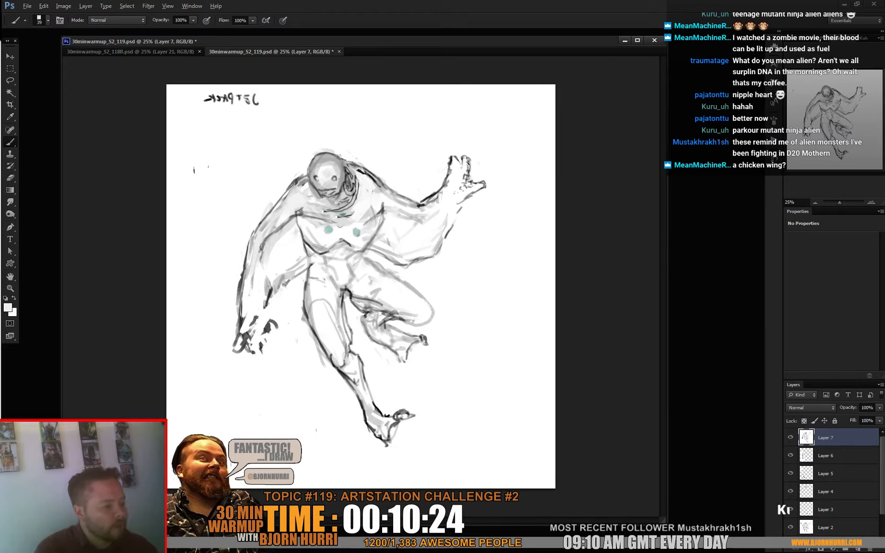
pyautogui.keyDown('alt'); pyautogui.click(251, 288); pyautogui.keyUp('alt')
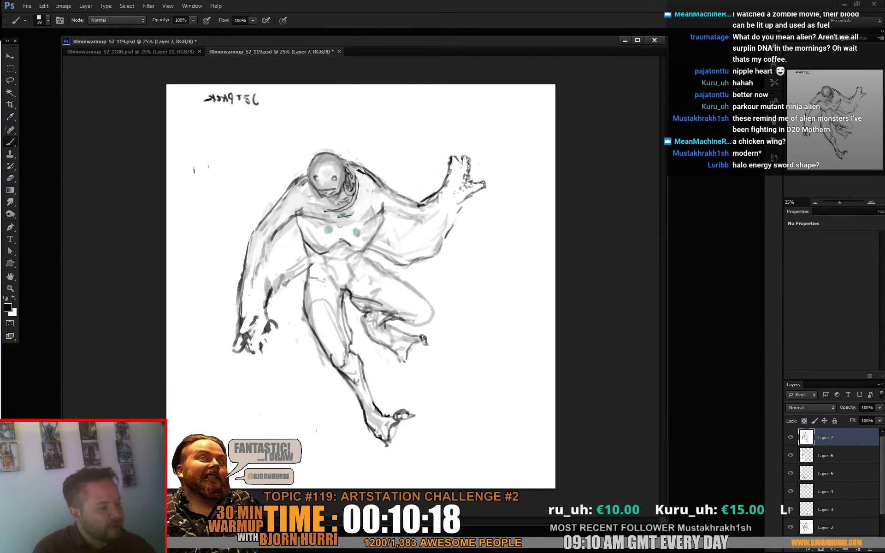
# - Add a centre line between the chest muscles and paint out the teal throat spot with the 39 px brush
pyautogui.press('x')
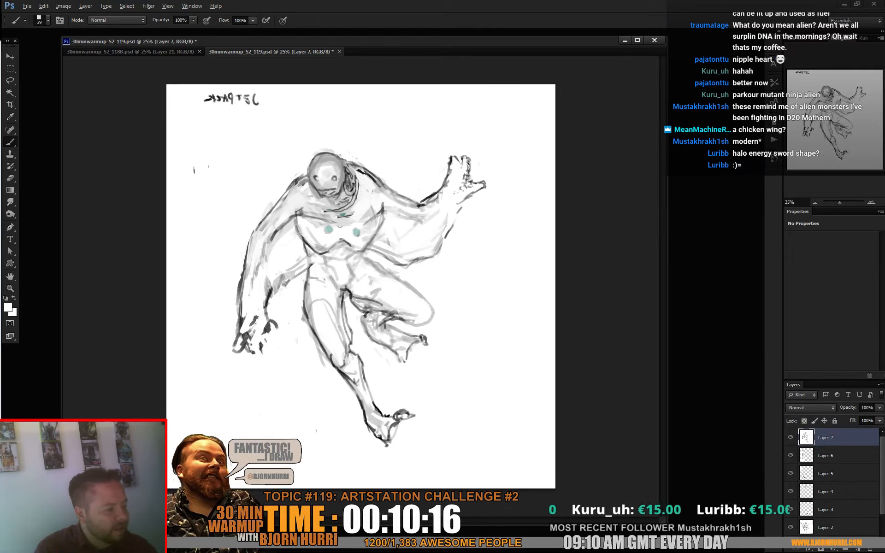
pyautogui.press('x')
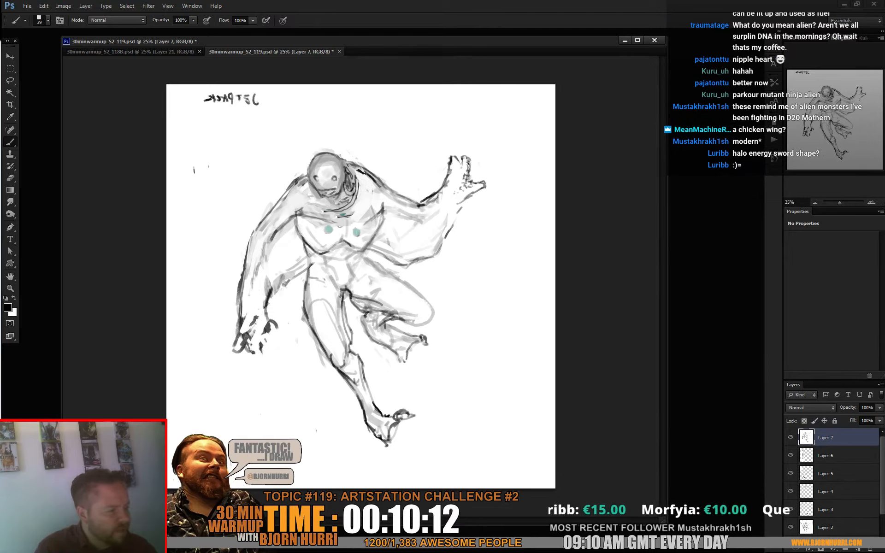
pyautogui.keyDown('alt'); pyautogui.click(340, 221); pyautogui.keyUp('alt')
pyautogui.moveTo(352, 215)
pyautogui.mouseDown()
pyautogui.moveTo(338, 216)
pyautogui.moveTo(338, 205)
pyautogui.mouseUp()
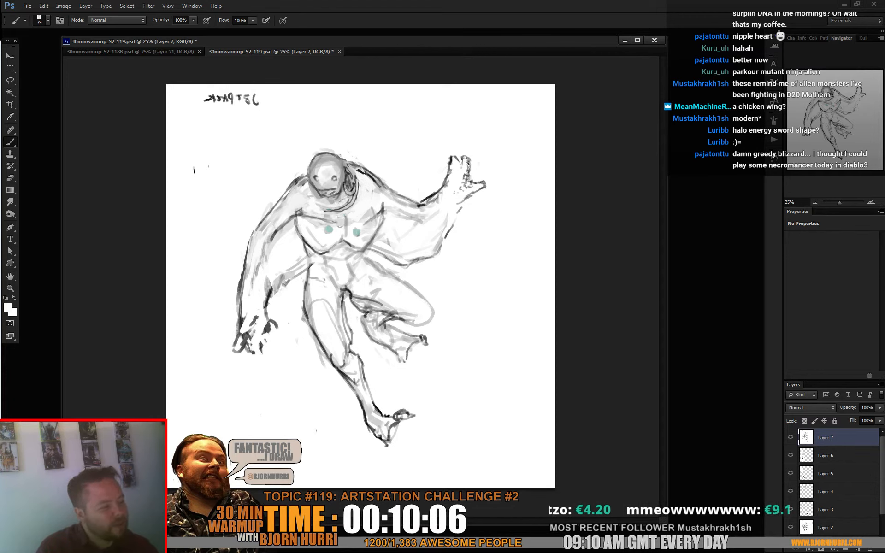
# - Paint out the broken underside contour of the raised forearm in white and redraw it as one clean dark line
pyautogui.press('d')
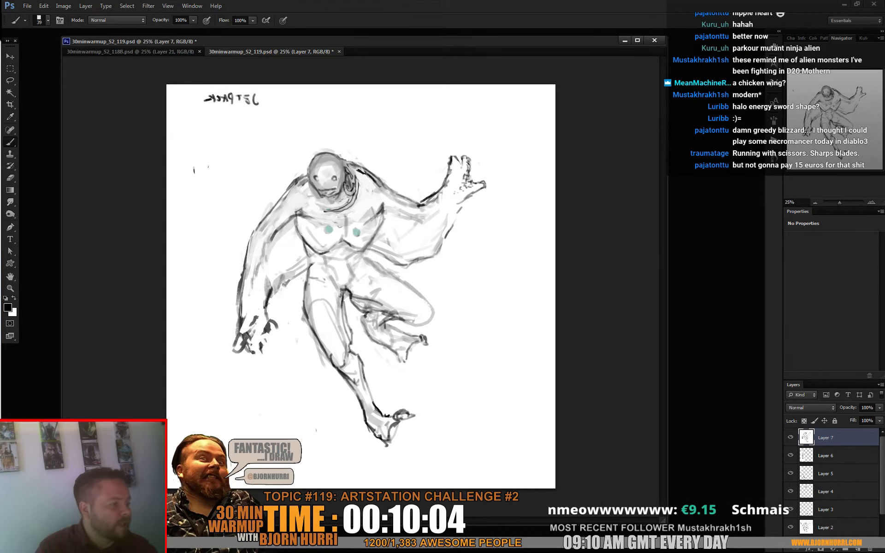
pyautogui.press('x')
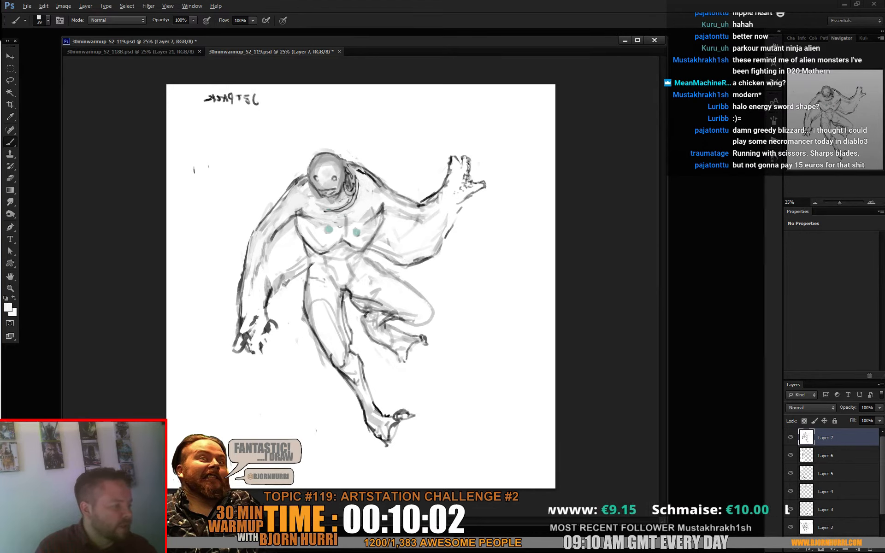
pyautogui.keyDown('alt'); pyautogui.click(454, 237); pyautogui.keyUp('alt')
pyautogui.moveTo(451, 225); pyautogui.dragTo(432, 257)
pyautogui.press('x')
pyautogui.moveTo(461, 202); pyautogui.dragTo(429, 258)
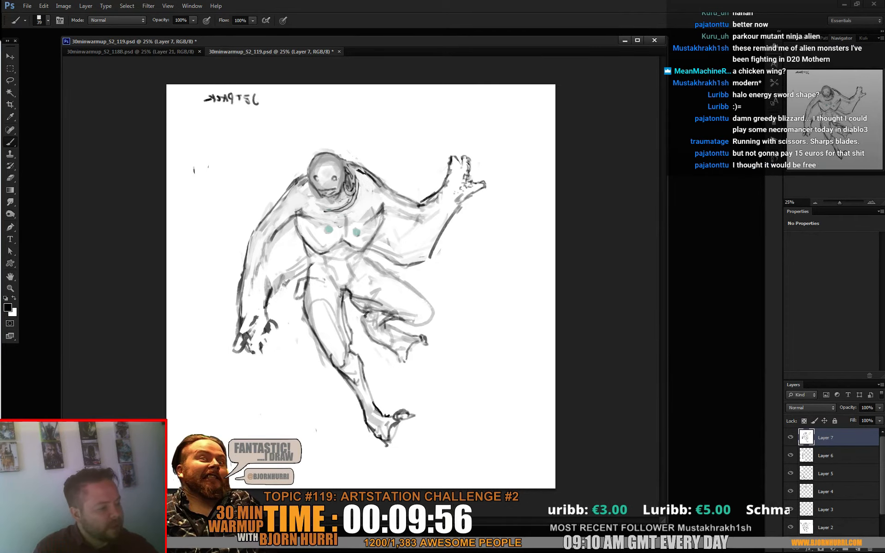
# - Sketch a small piece of gear on the hip beside the lowered arm with a 21 px black brush
pyautogui.rightClick(342, 266)
pyautogui.moveTo(320, 284)
pyautogui.mouseDown()
pyautogui.moveTo(316, 291)
pyautogui.moveTo(362, 289)
pyautogui.moveTo(325, 279)
pyautogui.mouseUp()
pyautogui.press('Return')
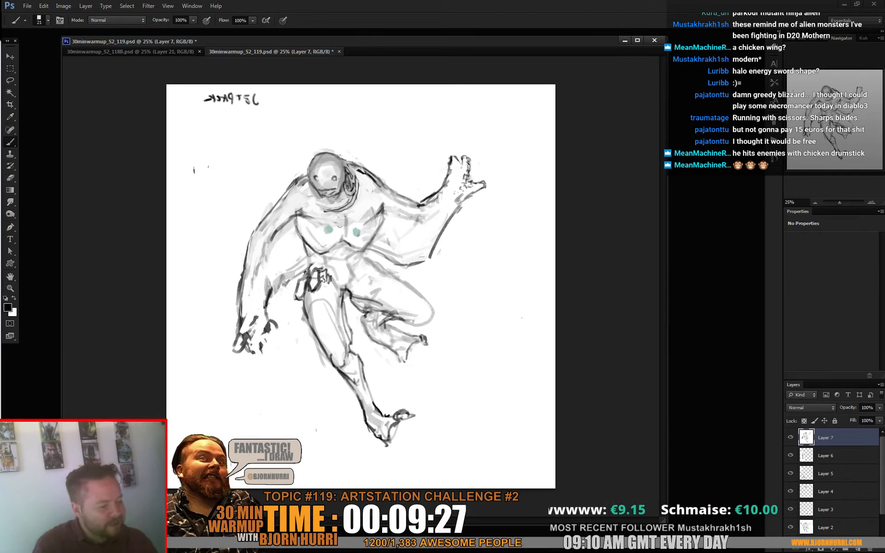
# - Paint out the messy thumb and wrist marks of the lowered hand with the 21 px white brush
pyautogui.press('x')
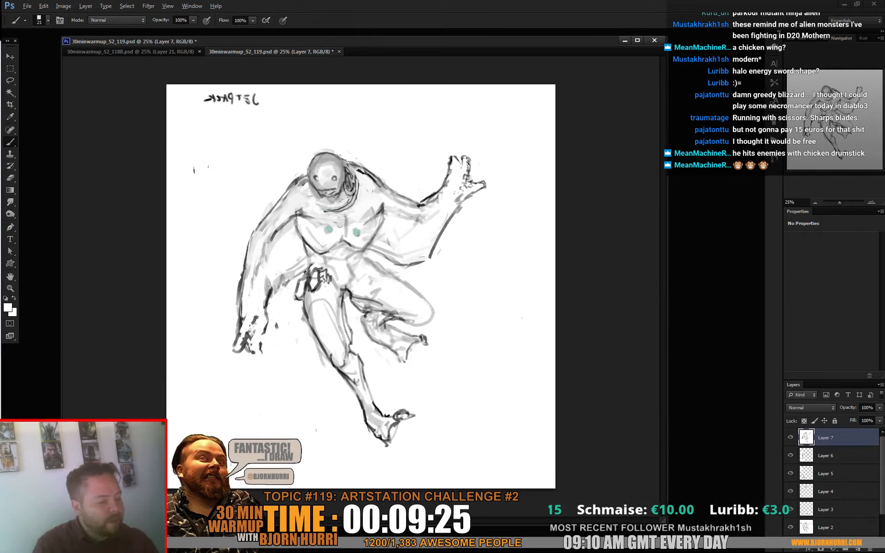
pyautogui.keyDown('alt'); pyautogui.click(249, 308); pyautogui.keyUp('alt')
pyautogui.moveTo(243, 313); pyautogui.dragTo(241, 331)
# - Redraw the lowered hand's fingers and the inner contour of the forearm with a 35 px black brush
pyautogui.rightClick(332, 309)
pyautogui.moveTo(357, 332); pyautogui.dragTo(357, 332)
pyautogui.keyDown('alt'); pyautogui.click(242, 317); pyautogui.keyUp('alt')
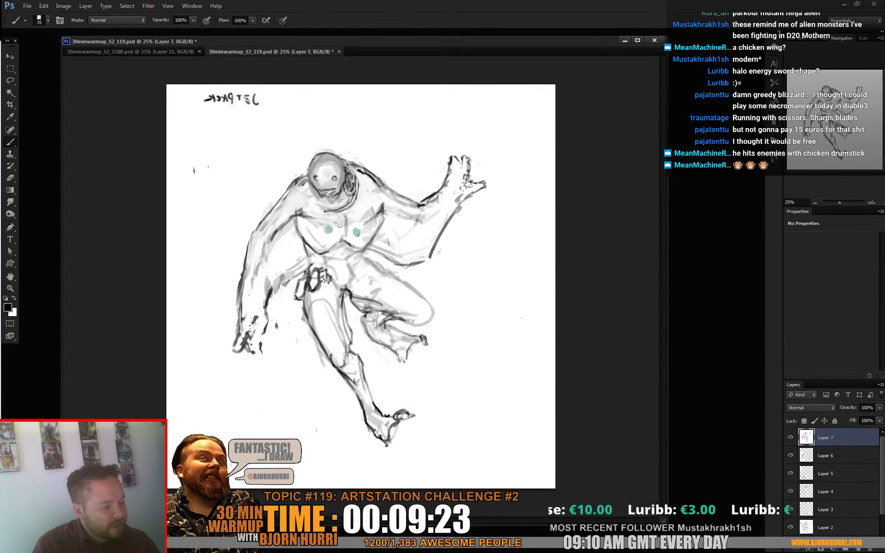
pyautogui.moveTo(243, 315); pyautogui.dragTo(248, 352)
pyautogui.moveTo(255, 333)
pyautogui.mouseDown()
pyautogui.moveTo(264, 331)
pyautogui.moveTo(252, 325)
pyautogui.moveTo(266, 333)
pyautogui.mouseUp()
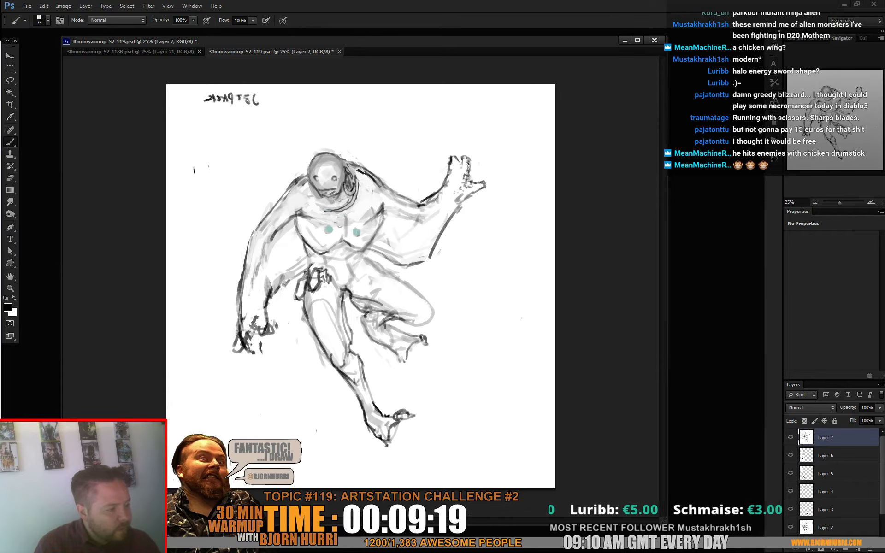
pyautogui.moveTo(272, 297)
pyautogui.mouseDown()
pyautogui.moveTo(304, 256)
pyautogui.moveTo(261, 274)
pyautogui.moveTo(259, 303)
pyautogui.mouseUp()
pyautogui.moveTo(265, 284); pyautogui.dragTo(261, 302)
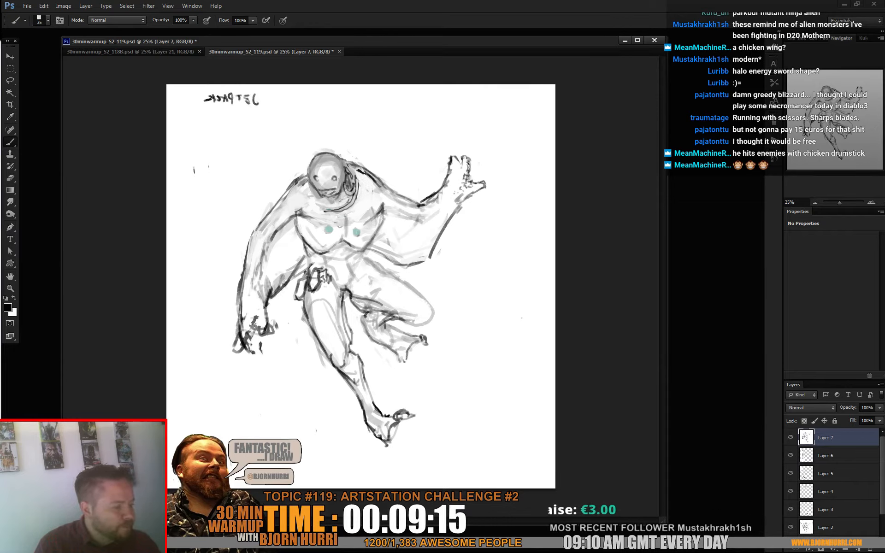
# - Paint out both teal chest spots with the 35 px white brush
pyautogui.press('x')
pyautogui.moveTo(354, 229); pyautogui.dragTo(359, 234)
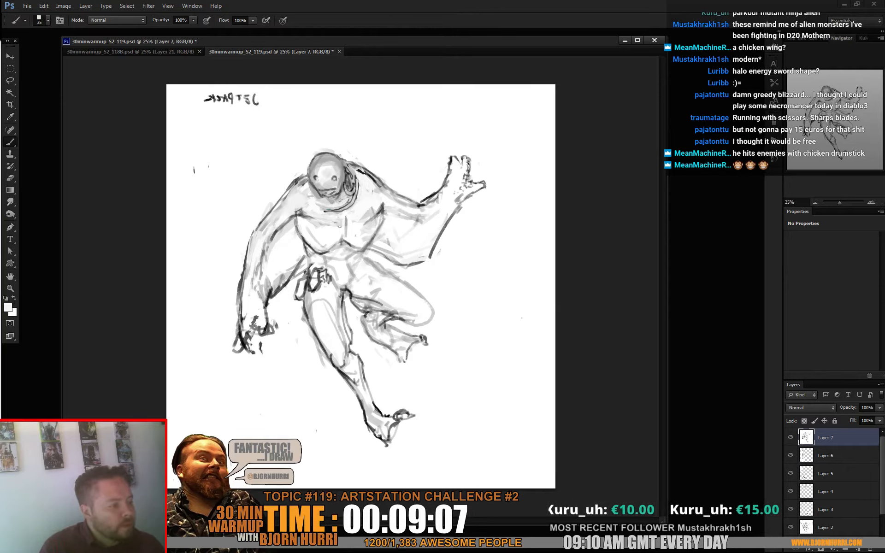
# - Refine the contours of the head, neck and adjoining shoulder with a 23 px brush, alternating black strokes and white clean-up
pyautogui.press('d')
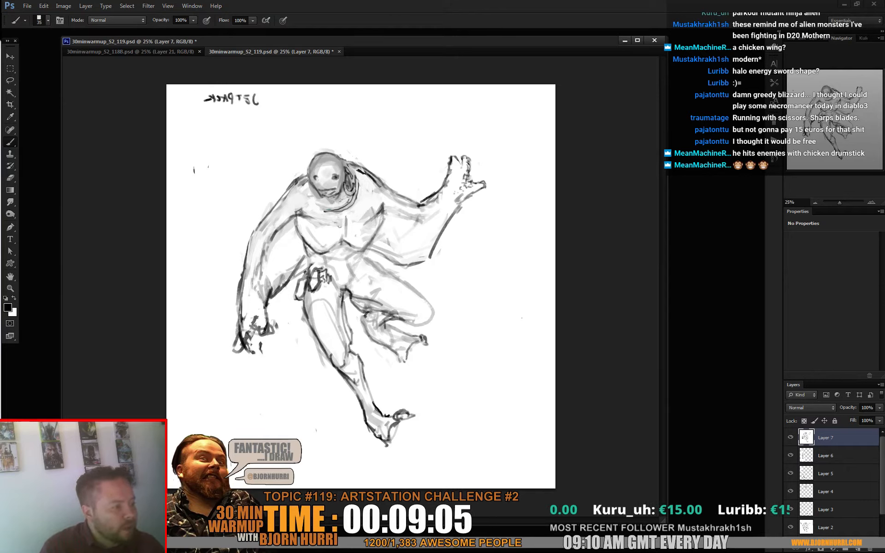
pyautogui.rightClick(336, 175)
pyautogui.moveTo(362, 199); pyautogui.dragTo(357, 200)
pyautogui.press('Return')
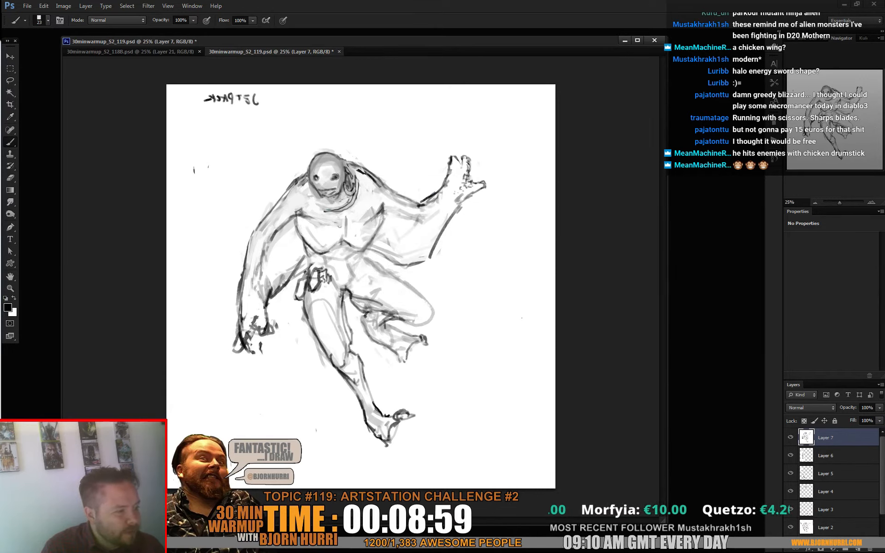
pyautogui.keyDown('alt'); pyautogui.click(304, 187); pyautogui.keyUp('alt')
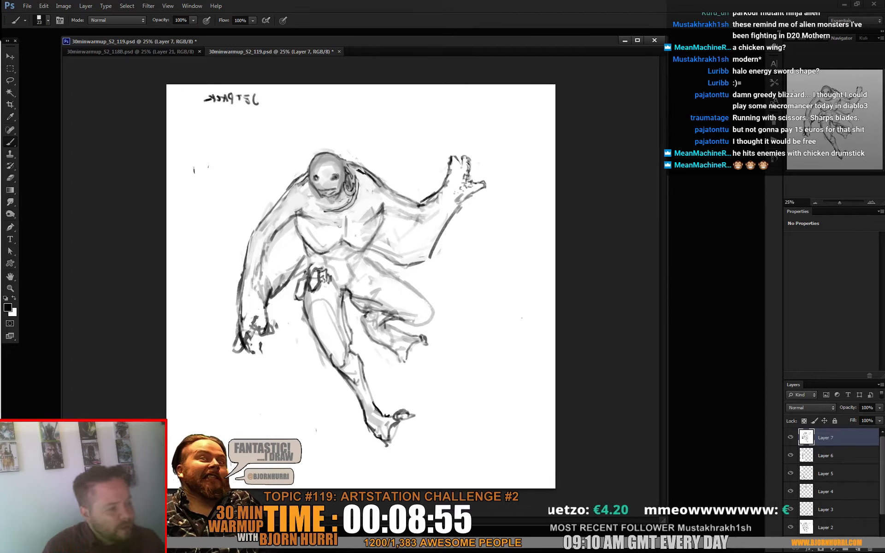
pyautogui.press('x')
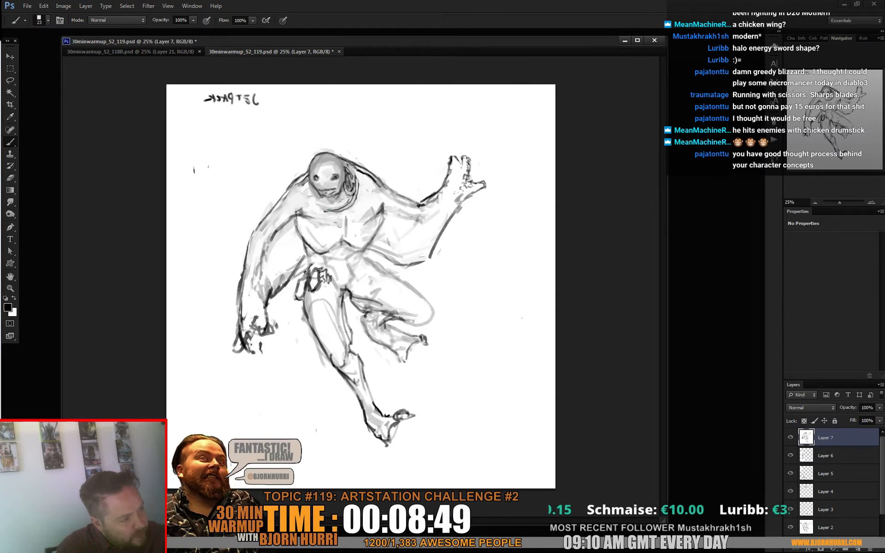
pyautogui.press('x')
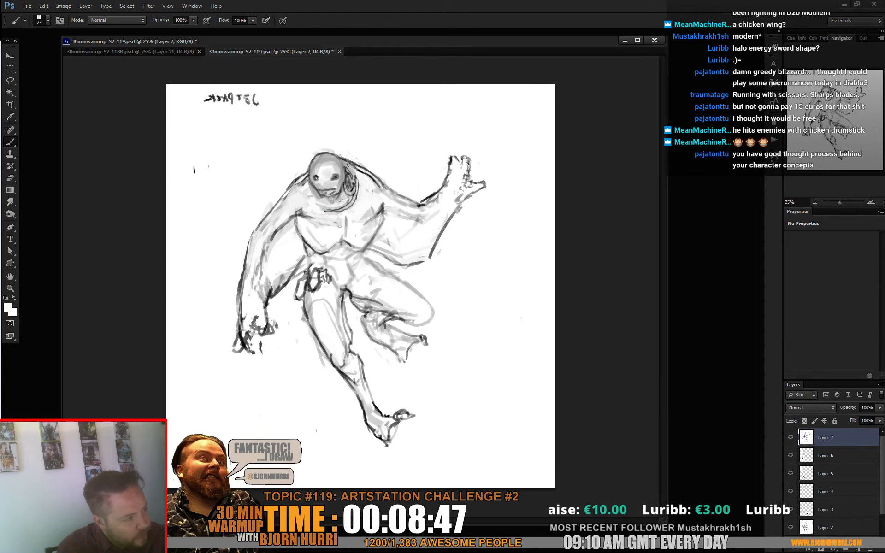
pyautogui.press('x')
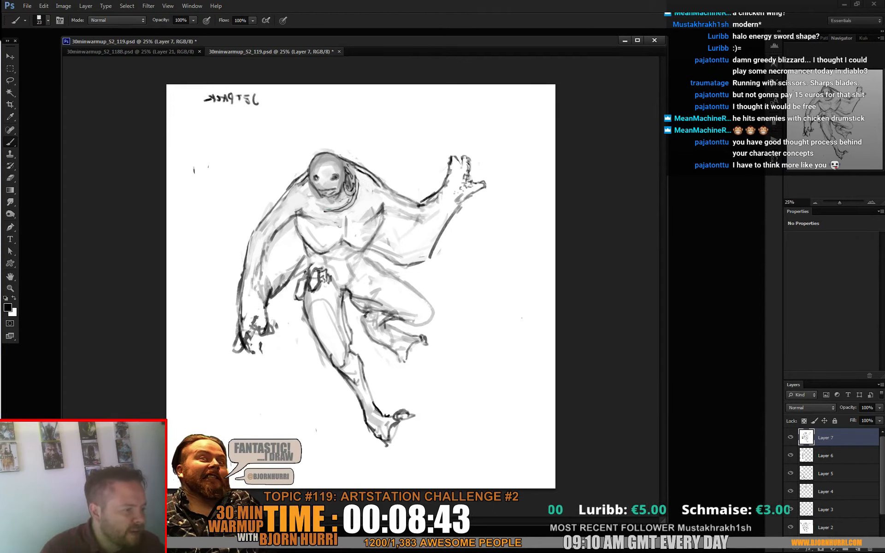
pyautogui.keyDown('alt'); pyautogui.click(303, 177); pyautogui.keyUp('alt')
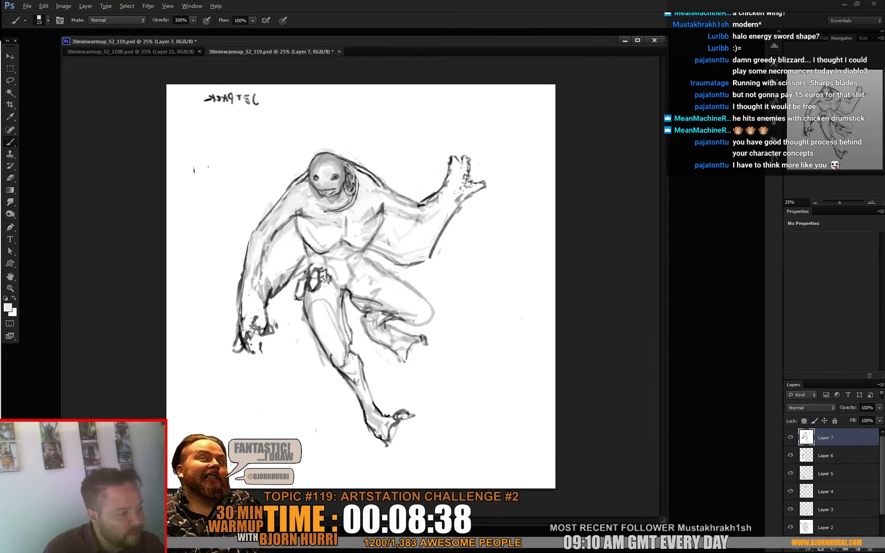
pyautogui.press('d')
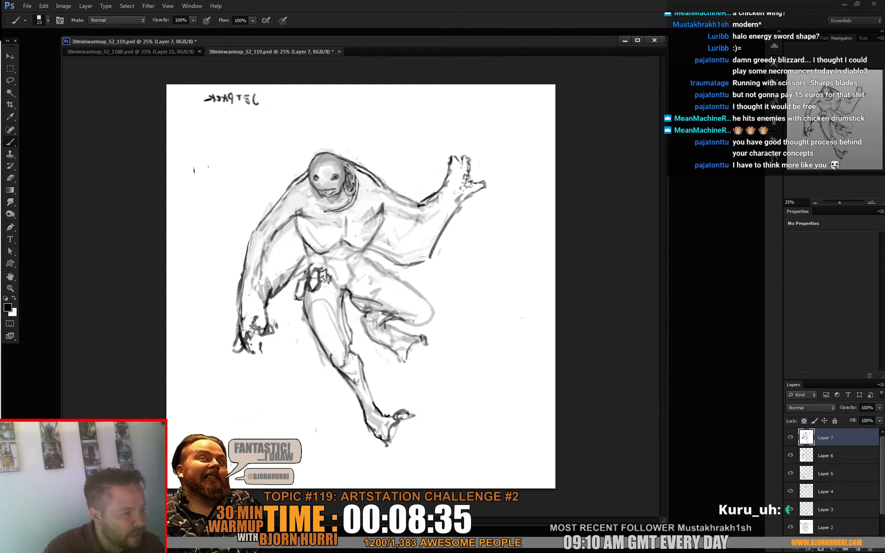
pyautogui.keyDown('alt'); pyautogui.click(302, 188); pyautogui.keyUp('alt')
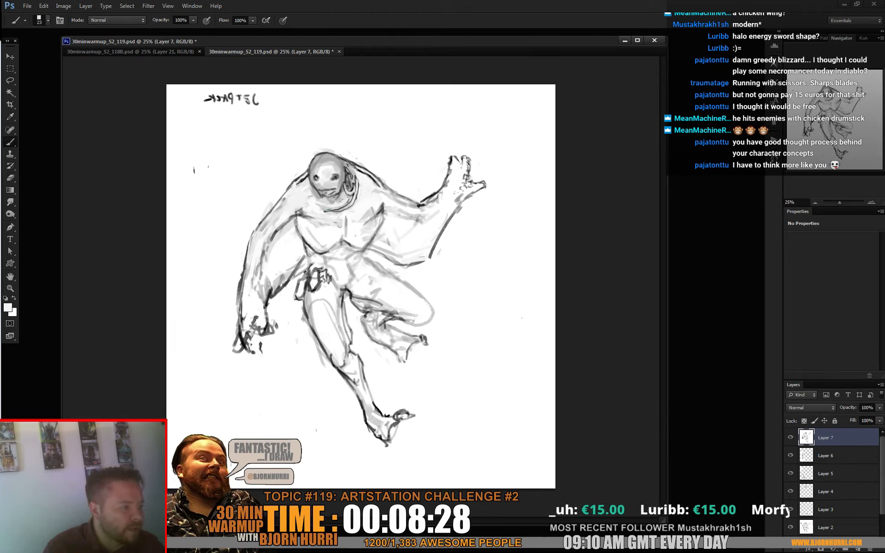
pyautogui.press('x')
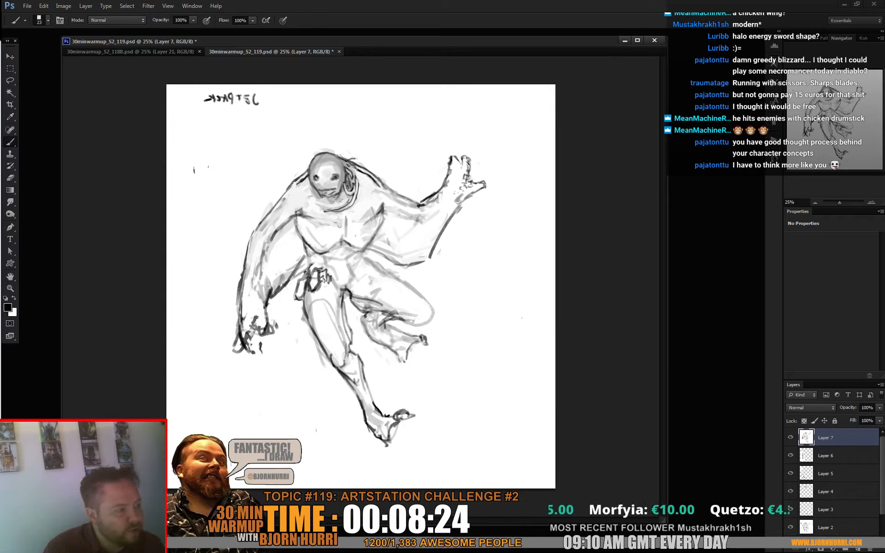
pyautogui.press('x')
pyautogui.press('x')
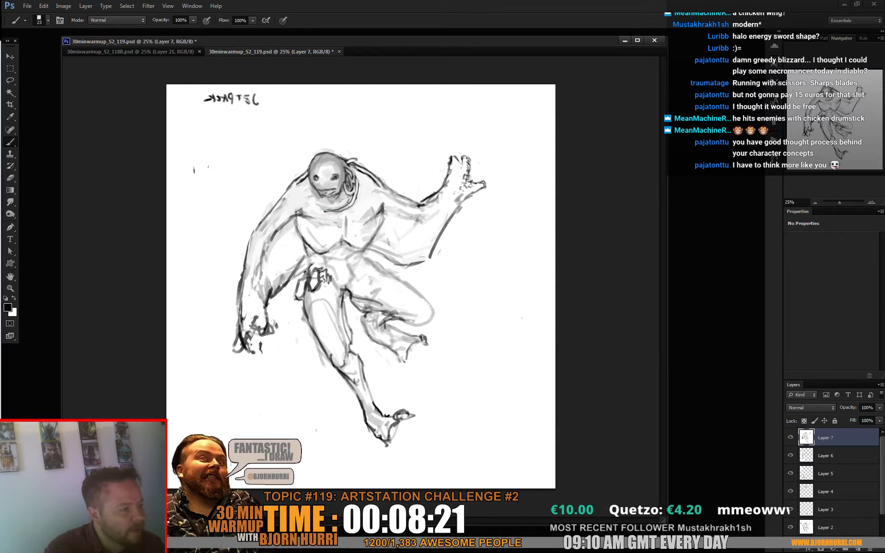
# - Sketch a small tube-like detail at the side of the head and neck with a 14 px brush in black and white
pyautogui.rightClick(372, 158)
pyautogui.write('14')
pyautogui.press('Return')
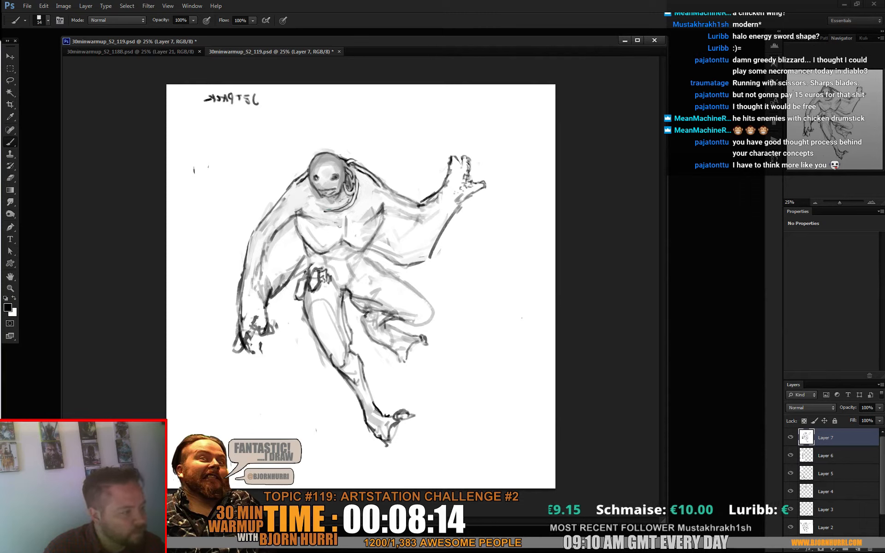
pyautogui.press('x')
pyautogui.press('x')
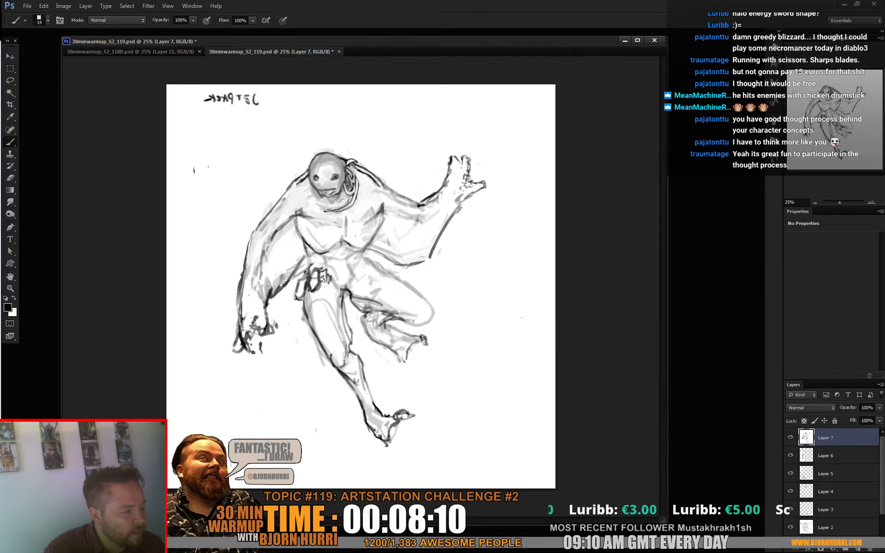
pyautogui.moveTo(352, 164); pyautogui.dragTo(354, 175)
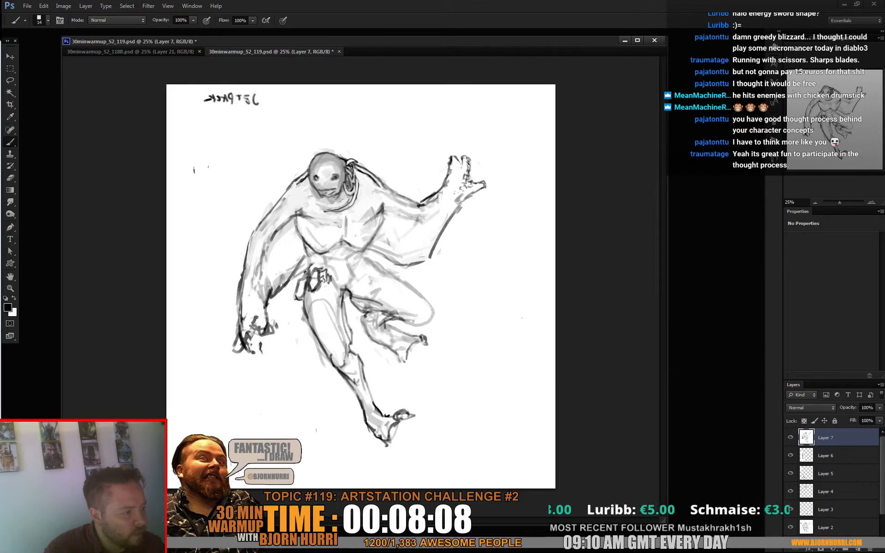
pyautogui.keyDown('alt'); pyautogui.click(361, 159); pyautogui.keyUp('alt')
pyautogui.press('d')
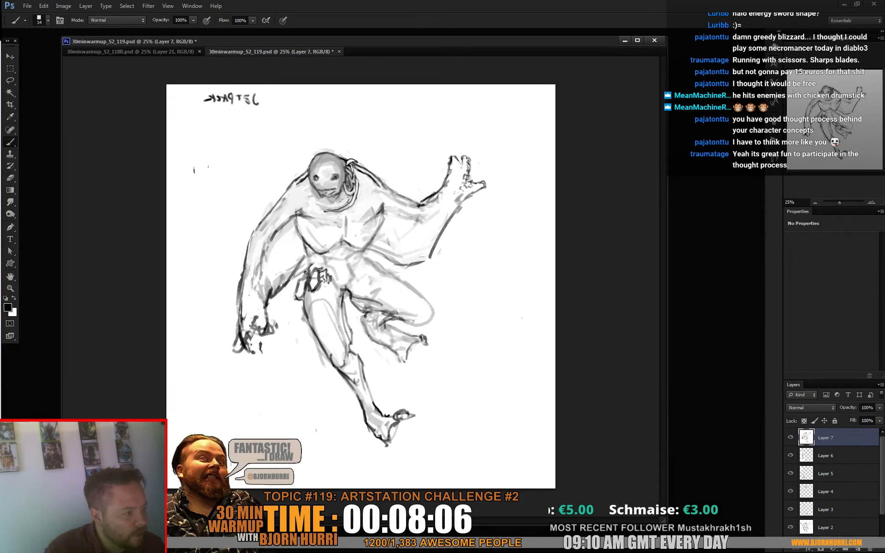
pyautogui.keyDown('alt'); pyautogui.click(362, 159); pyautogui.keyUp('alt')
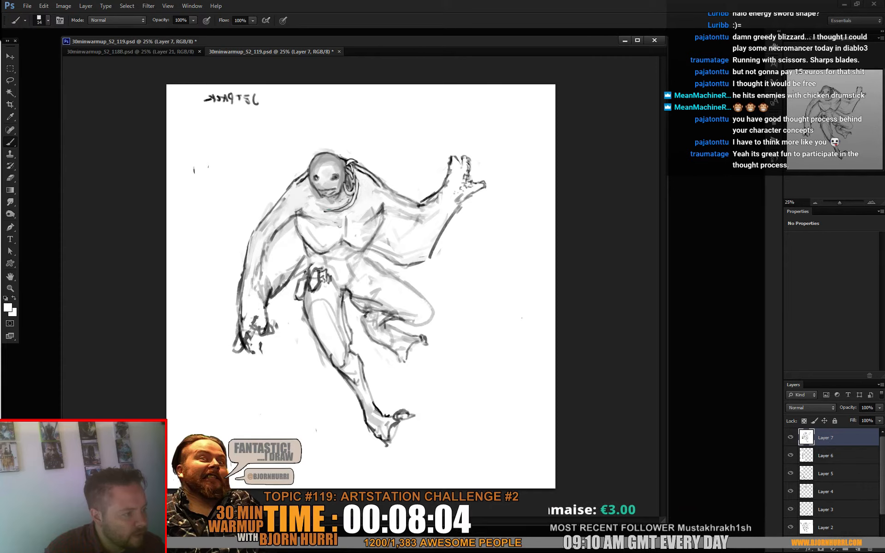
pyautogui.press('d')
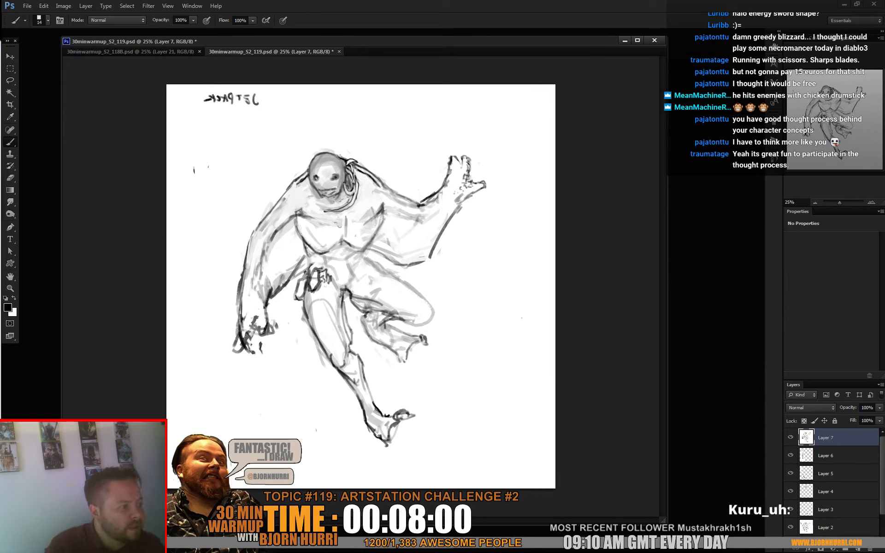
# - Touch up the chest in sampled light grey and add black toe contours to the lower foot with the 14 px brush
pyautogui.keyDown('alt'); pyautogui.click(339, 215); pyautogui.keyUp('alt')
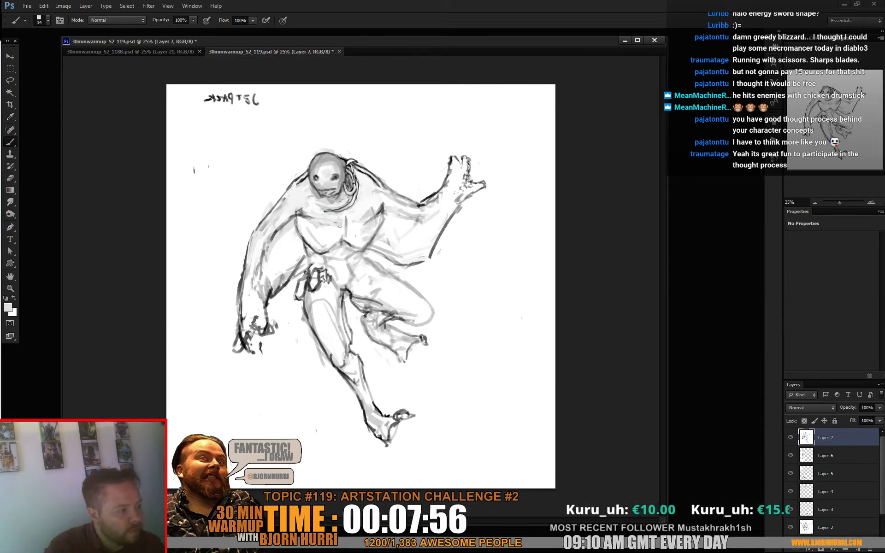
pyautogui.press('d')
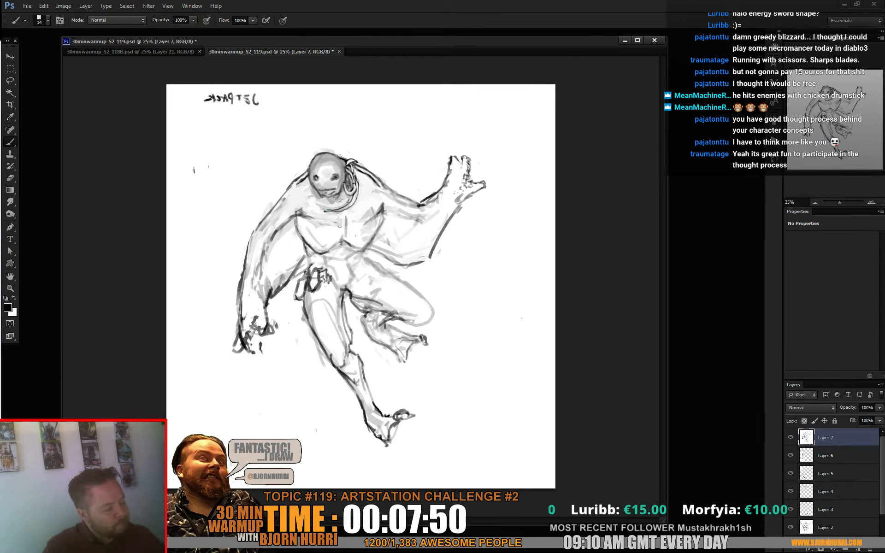
pyautogui.moveTo(387, 421); pyautogui.dragTo(377, 429)
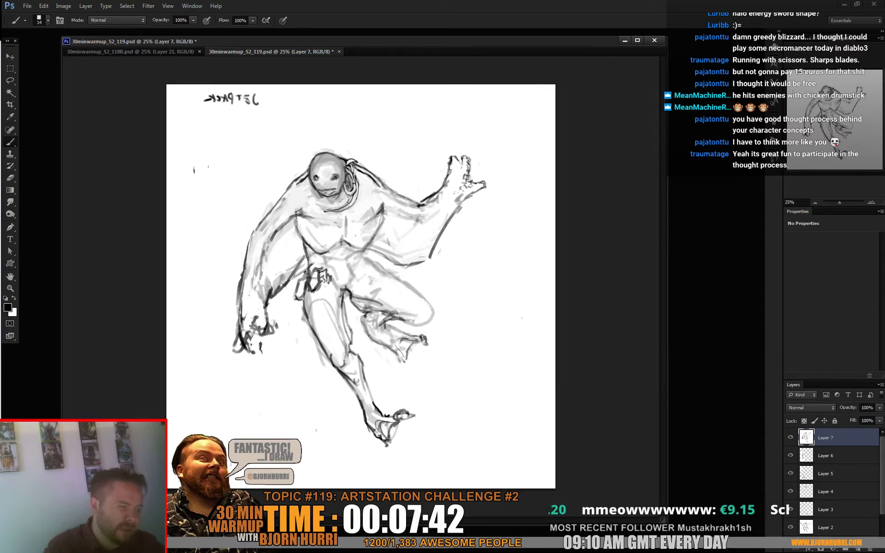
# - Lighten the top of the head with a sampled light grey and a 36 px brush
pyautogui.rightClick(347, 170)
pyautogui.click(364, 192)
pyautogui.keyDown('alt'); pyautogui.click(327, 171); pyautogui.keyUp('alt')
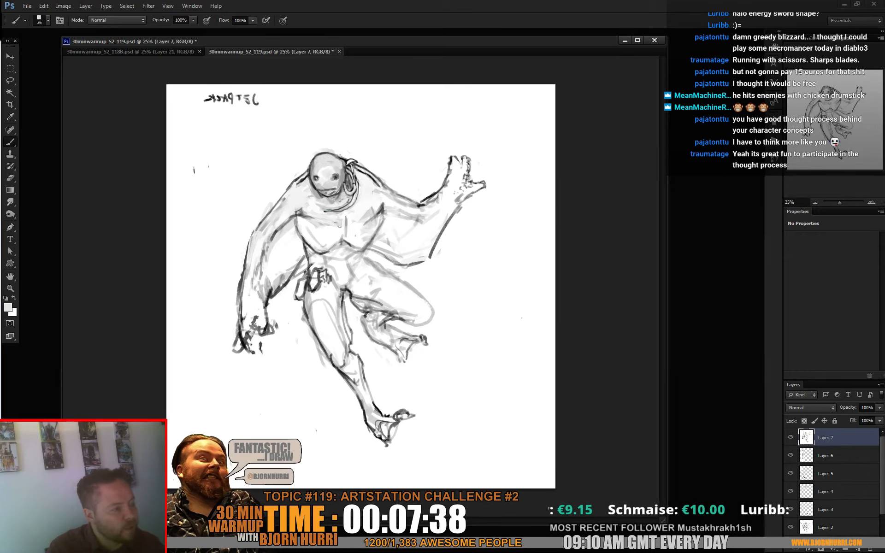
# - Draw short black contour lines across both shoulders beside the neck with a 15 px brush
pyautogui.press('d')
pyautogui.press('[')
pyautogui.press('[')
pyautogui.press('[')
pyautogui.press('[')
pyautogui.press('[')
pyautogui.rightClick(380, 189)
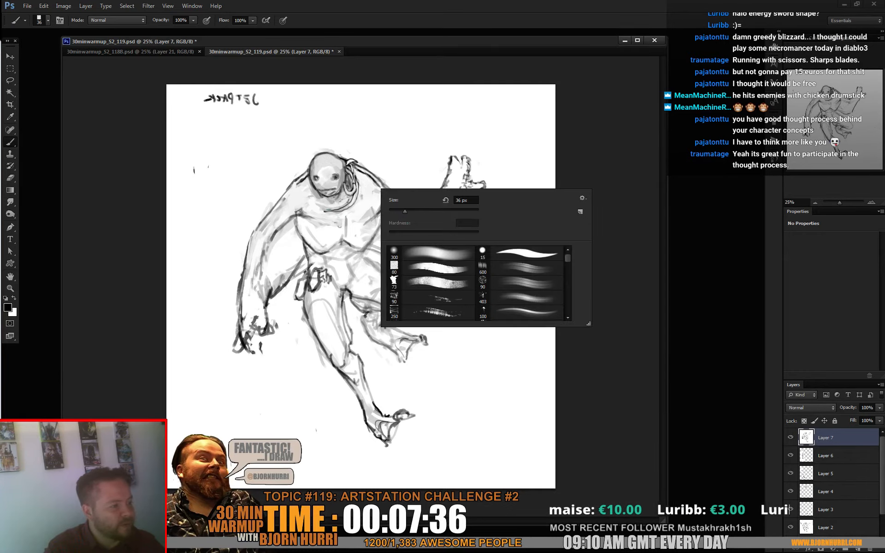
pyautogui.press('Escape')
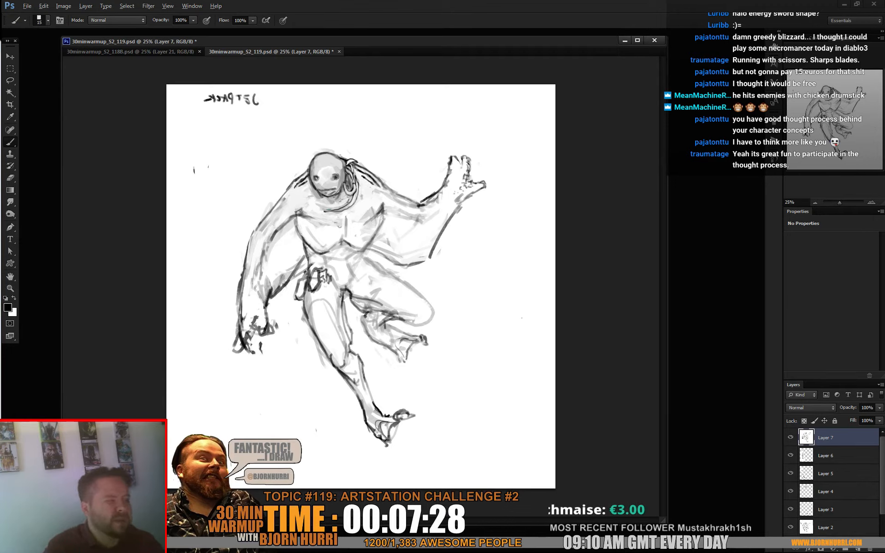
# - Shade the abdomen just below the chest in dark grey with a 60 px brush
pyautogui.press('x')
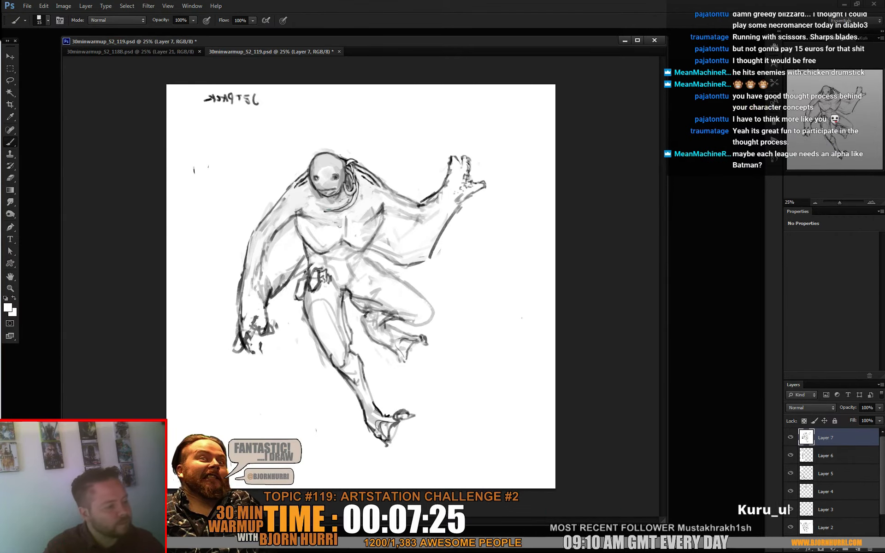
pyautogui.rightClick(343, 249)
pyautogui.click(364, 272)
pyautogui.press('Return')
pyautogui.keyDown('alt'); pyautogui.click(350, 245); pyautogui.keyUp('alt')
pyautogui.rightClick(360, 243)
pyautogui.doubleClick(375, 322)
pyautogui.moveTo(333, 254); pyautogui.dragTo(356, 254)
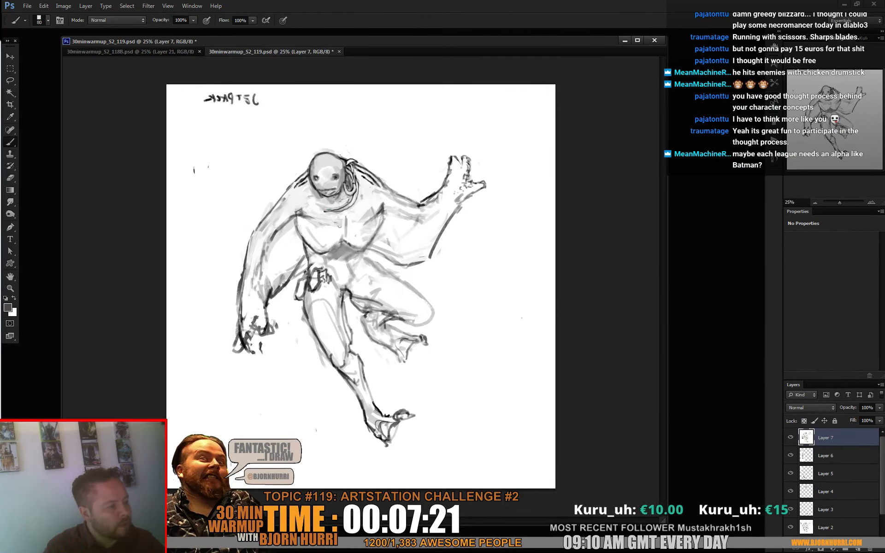
# - Shade the side of the torso beneath the raised arm in grey with a 145 px brush
pyautogui.rightClick(404, 212)
pyautogui.click(436, 236)
pyautogui.press('Return')
pyautogui.moveTo(390, 222); pyautogui.dragTo(396, 255)
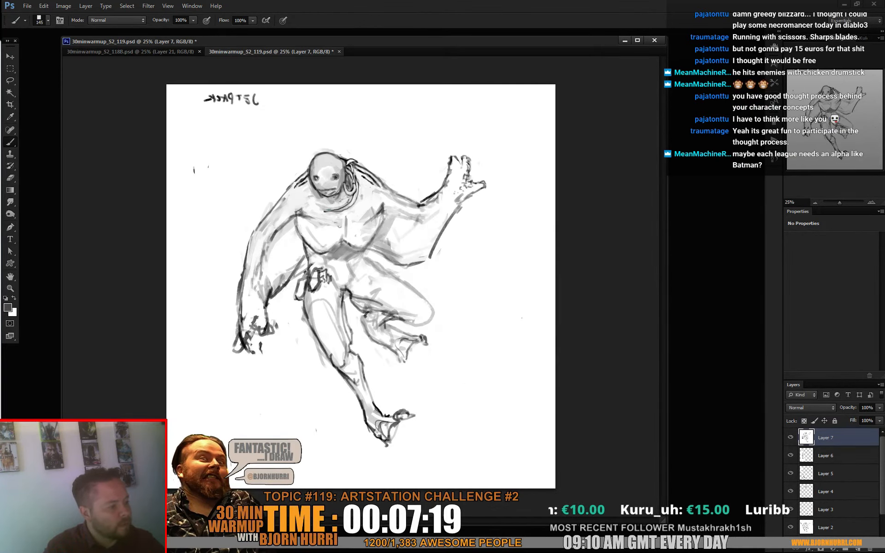
# - Block in grey streaks running down from the raised arm and shadows behind both feet with the 145 px brush
pyautogui.moveTo(472, 196); pyautogui.dragTo(454, 289)
pyautogui.moveTo(453, 215); pyautogui.dragTo(442, 305)
pyautogui.moveTo(419, 348)
pyautogui.mouseDown()
pyautogui.moveTo(428, 367)
pyautogui.moveTo(409, 360)
pyautogui.mouseUp()
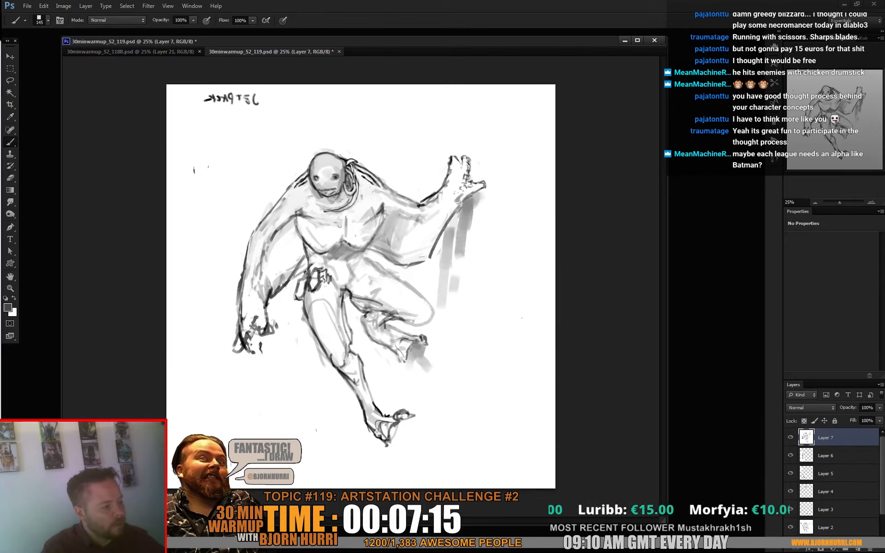
pyautogui.moveTo(439, 313)
pyautogui.mouseDown()
pyautogui.moveTo(420, 352)
pyautogui.moveTo(424, 339)
pyautogui.mouseUp()
pyautogui.moveTo(431, 256); pyautogui.dragTo(429, 302)
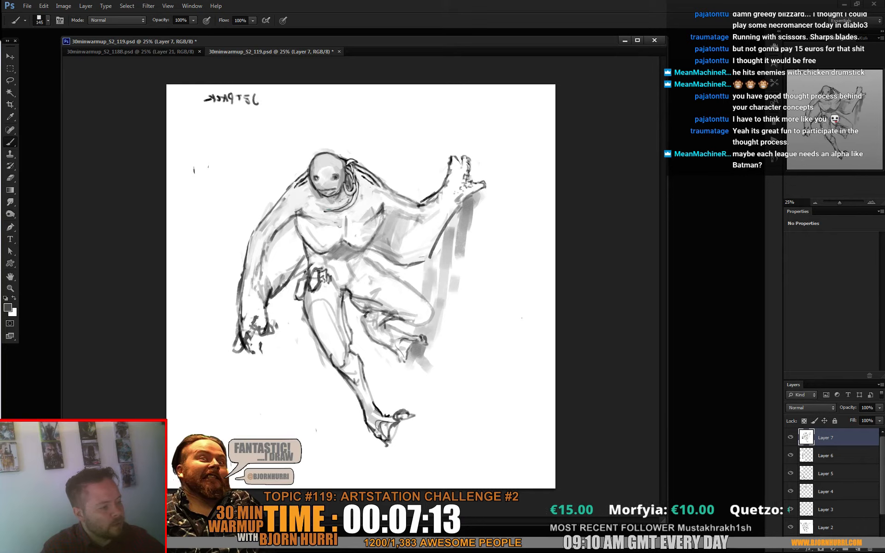
pyautogui.moveTo(445, 235); pyautogui.dragTo(435, 297)
pyautogui.moveTo(471, 225); pyautogui.dragTo(451, 326)
pyautogui.moveTo(412, 415); pyautogui.dragTo(401, 431)
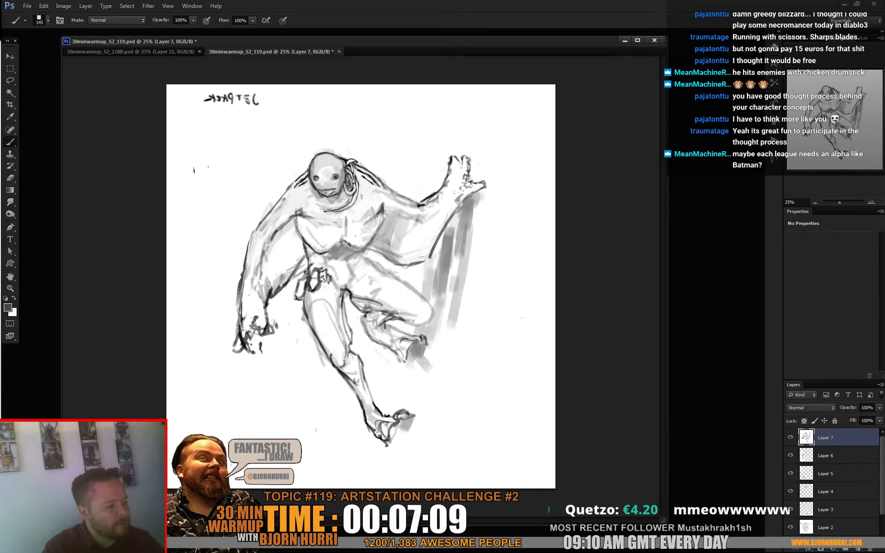
# - Sketch a long looped shape with small marks hanging below the lowered hand using a 34 px mid-grey brush
pyautogui.rightClick(282, 340)
pyautogui.click(296, 417)
pyautogui.keyDown('alt'); pyautogui.click(270, 296); pyautogui.keyUp('alt')
pyautogui.moveTo(236, 333)
pyautogui.mouseDown()
pyautogui.moveTo(266, 351)
pyautogui.moveTo(240, 410)
pyautogui.moveTo(248, 413)
pyautogui.mouseUp()
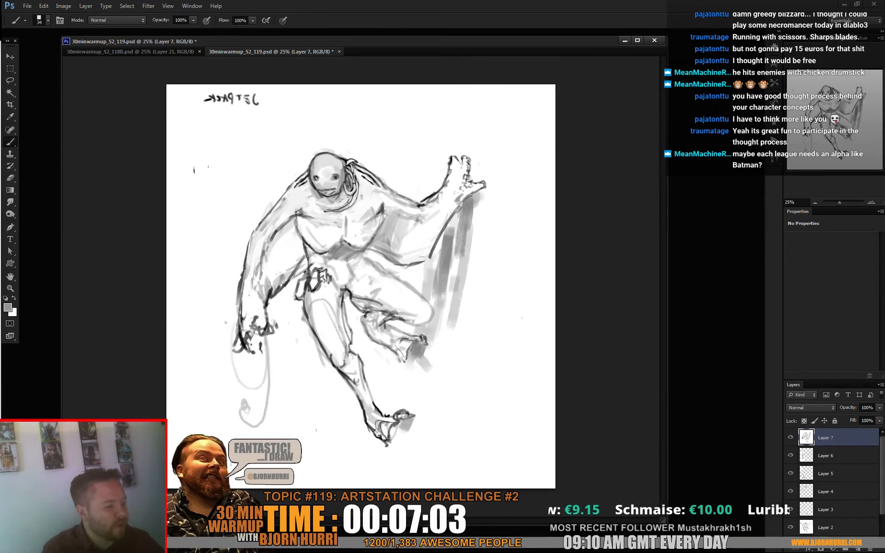
pyautogui.moveTo(232, 391); pyautogui.dragTo(236, 398)
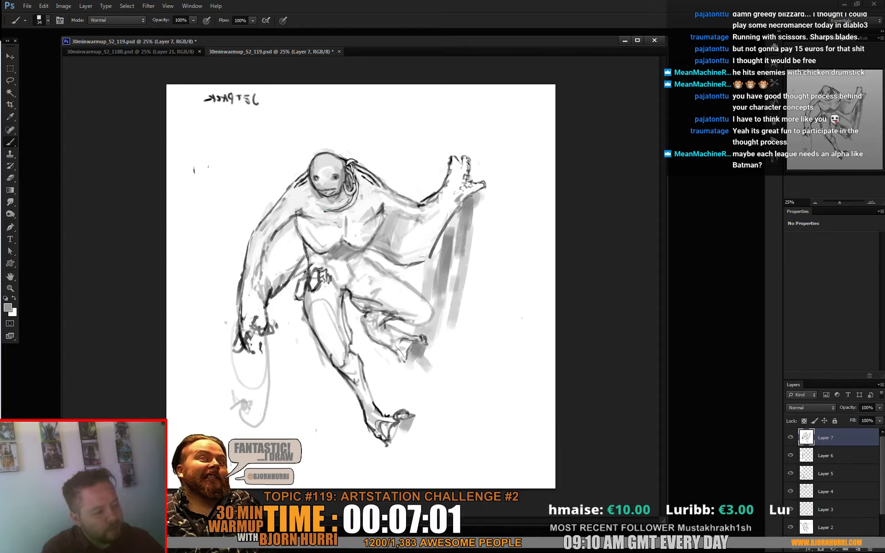
# - Sketch two curved, ribbon-like shapes in the empty space beside the head and shoulder with the 34 px grey brush
pyautogui.moveTo(236, 163)
pyautogui.mouseDown()
pyautogui.moveTo(287, 154)
pyautogui.moveTo(285, 137)
pyautogui.mouseUp()
pyautogui.moveTo(236, 156)
pyautogui.mouseDown()
pyautogui.moveTo(265, 176)
pyautogui.moveTo(255, 181)
pyautogui.moveTo(208, 159)
pyautogui.moveTo(289, 134)
pyautogui.moveTo(296, 140)
pyautogui.moveTo(283, 160)
pyautogui.moveTo(241, 180)
pyautogui.moveTo(204, 162)
pyautogui.mouseUp()
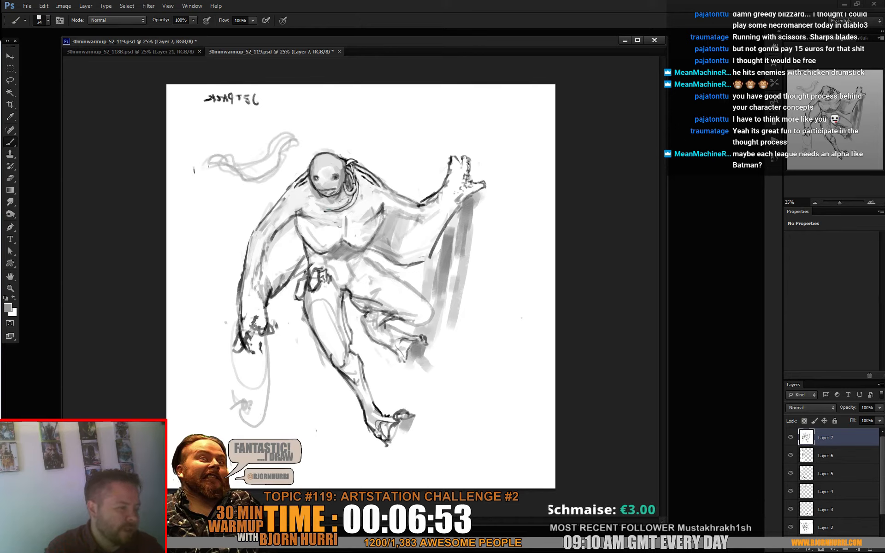
pyautogui.moveTo(211, 225); pyautogui.dragTo(258, 207)
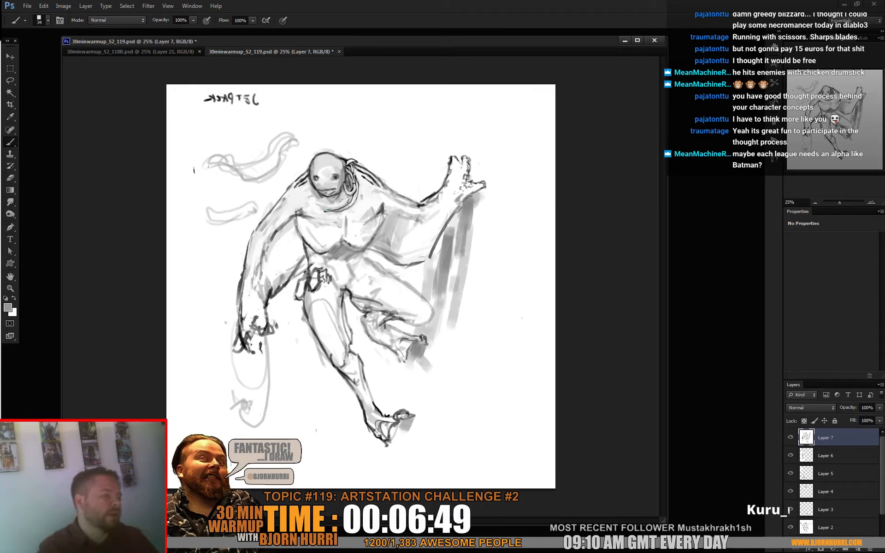
# - Paint out the small marks inside the hanging looped shape in white and rework its lower end into a dark grey hooked tip
pyautogui.press('e')
pyautogui.rightClick(282, 371)
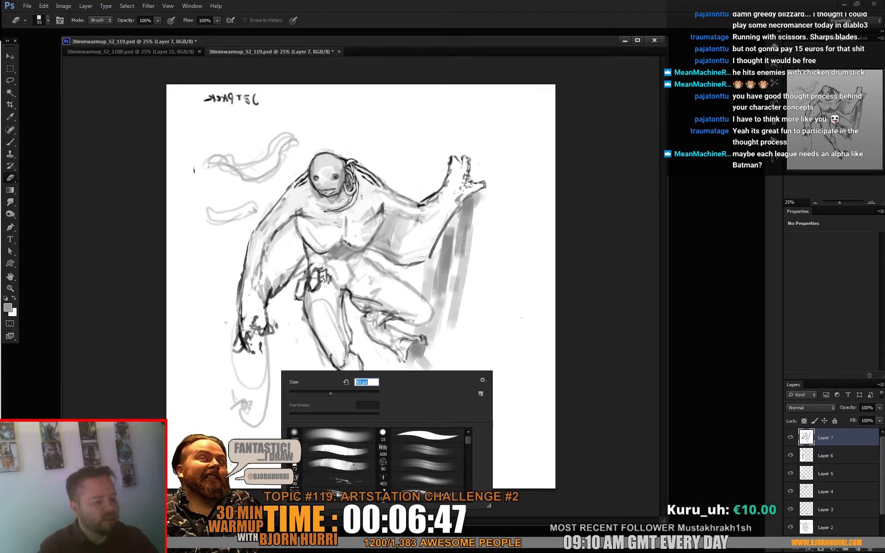
pyautogui.press('Escape')
pyautogui.press('b')
pyautogui.keyDown('alt'); pyautogui.click(248, 392); pyautogui.keyUp('alt')
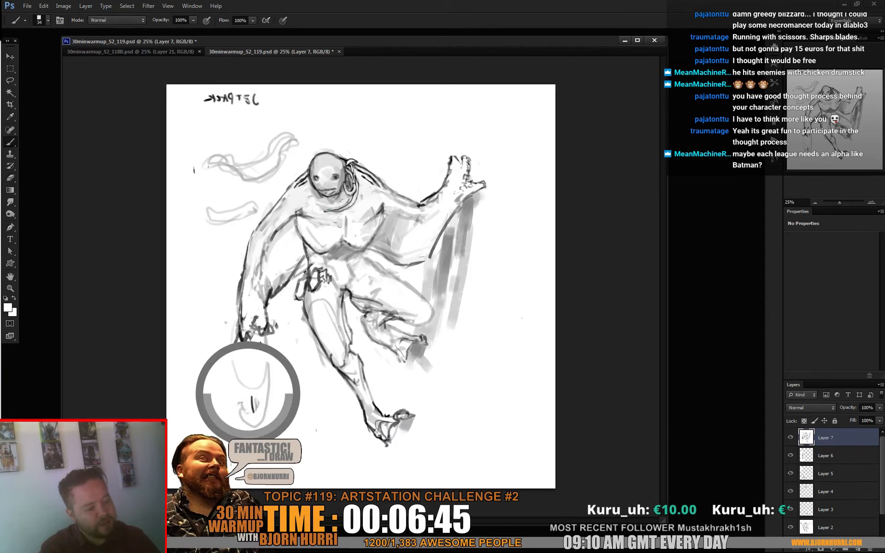
pyautogui.moveTo(252, 397)
pyautogui.mouseDown()
pyautogui.moveTo(258, 413)
pyautogui.moveTo(246, 423)
pyautogui.moveTo(239, 401)
pyautogui.moveTo(241, 409)
pyautogui.mouseUp()
pyautogui.press('d')
pyautogui.keyDown('alt'); pyautogui.click(244, 345); pyautogui.keyUp('alt')
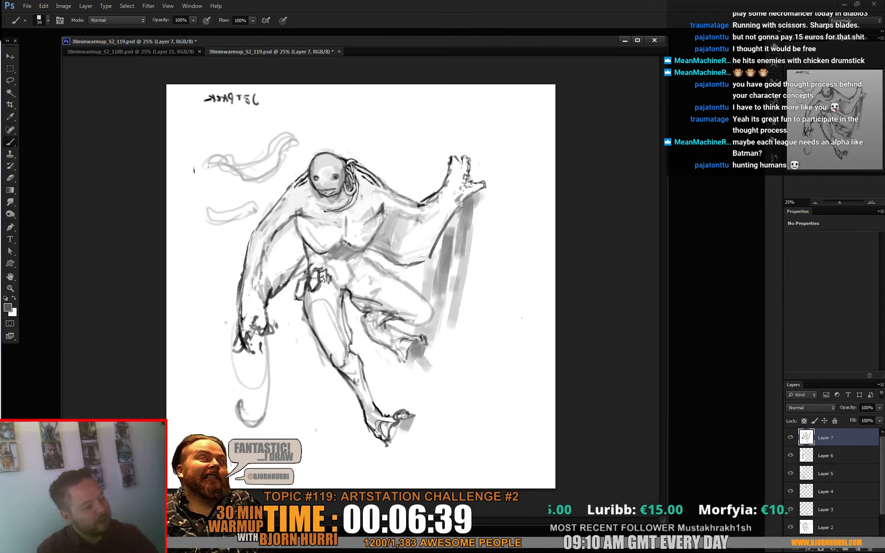
# - Trace the looped shape and its hooked tip below the lowered hand in green with the 34 px brush
pyautogui.click(8, 307)
pyautogui.moveTo(409, 454); pyautogui.dragTo(408, 449)
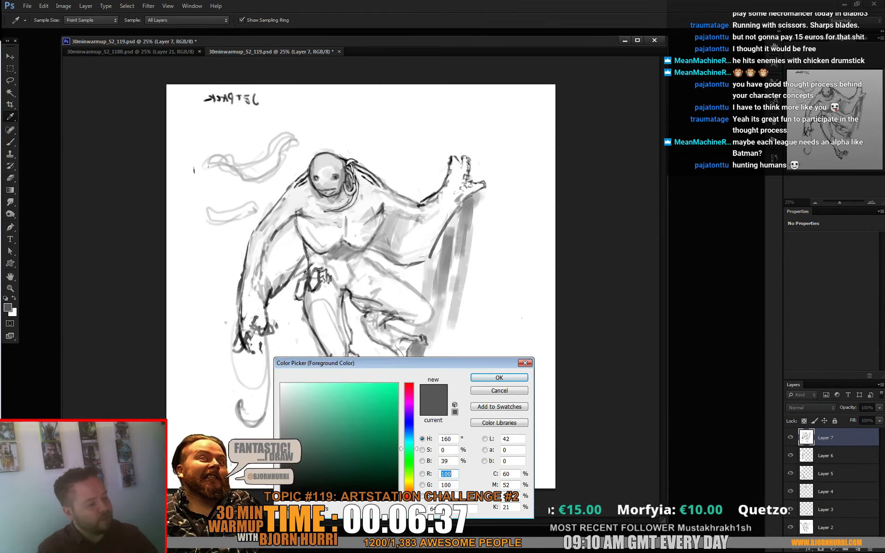
pyautogui.click(369, 407)
pyautogui.press('Return')
pyautogui.moveTo(240, 401)
pyautogui.mouseDown()
pyautogui.moveTo(264, 420)
pyautogui.moveTo(267, 339)
pyautogui.mouseUp()
pyautogui.moveTo(271, 404)
pyautogui.mouseDown()
pyautogui.moveTo(265, 333)
pyautogui.moveTo(227, 337)
pyautogui.moveTo(229, 365)
pyautogui.mouseUp()
pyautogui.hotkey('ctrl', 'z')
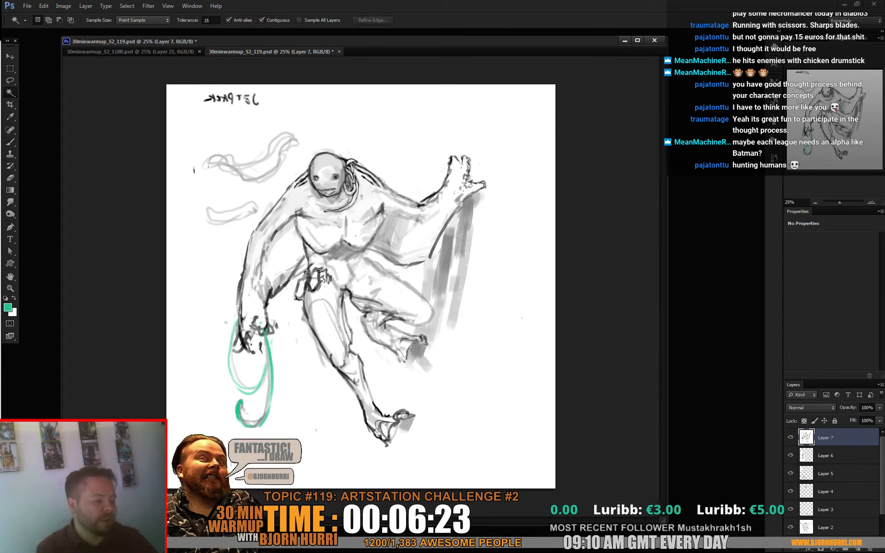
# - Paint out the looped shape below the lowered hand in white with a 129 px brush
pyautogui.press('d')
pyautogui.press('x')
pyautogui.rightClick(294, 354)
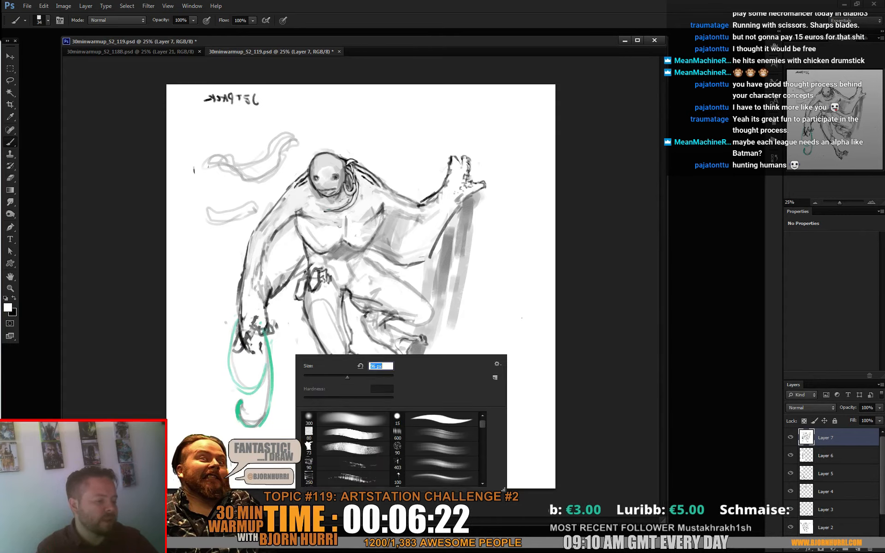
pyautogui.click(322, 375)
pyautogui.click(270, 353)
pyautogui.moveTo(269, 337)
pyautogui.mouseDown()
pyautogui.moveTo(260, 422)
pyautogui.moveTo(242, 417)
pyautogui.moveTo(232, 364)
pyautogui.mouseUp()
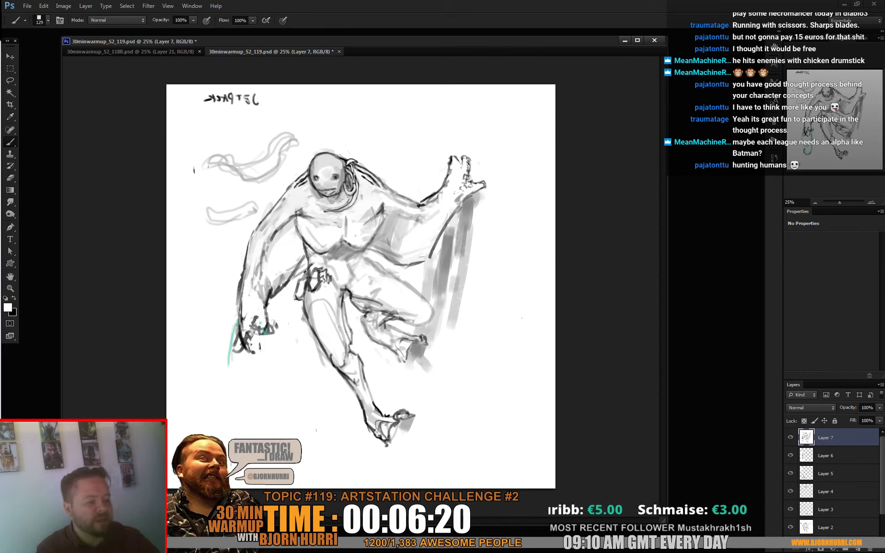
# - Draw a long curved line hanging from the lowered hand in bright green with a 45 px brush
pyautogui.click(8, 308)
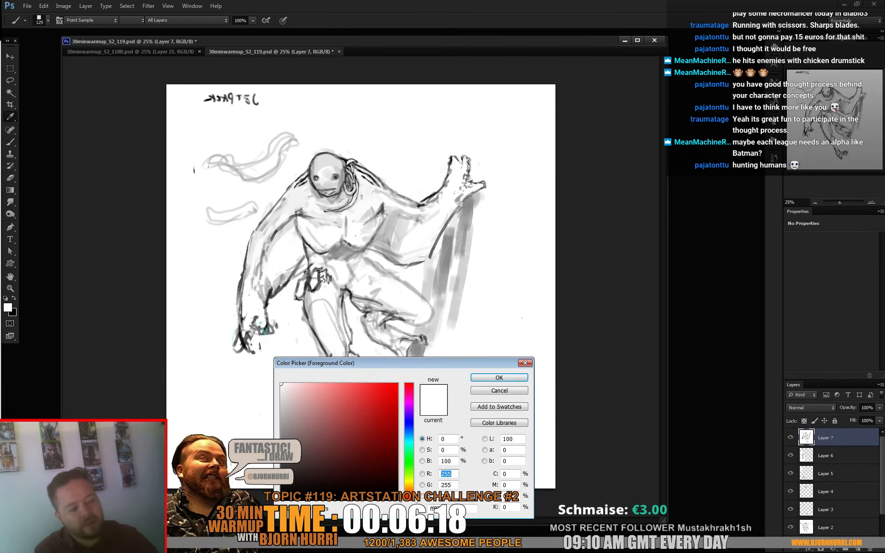
pyautogui.moveTo(409, 475); pyautogui.dragTo(409, 465)
pyautogui.moveTo(366, 412); pyautogui.dragTo(372, 408)
pyautogui.click(499, 377)
pyautogui.rightClick(285, 330)
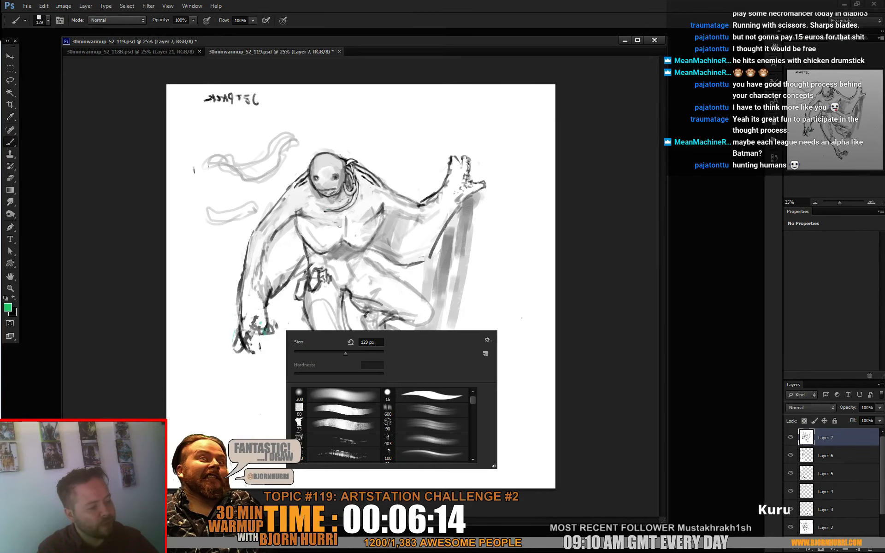
pyautogui.moveTo(345, 353); pyautogui.dragTo(335, 354)
pyautogui.moveTo(265, 328)
pyautogui.mouseDown()
pyautogui.moveTo(285, 404)
pyautogui.moveTo(273, 440)
pyautogui.mouseUp()
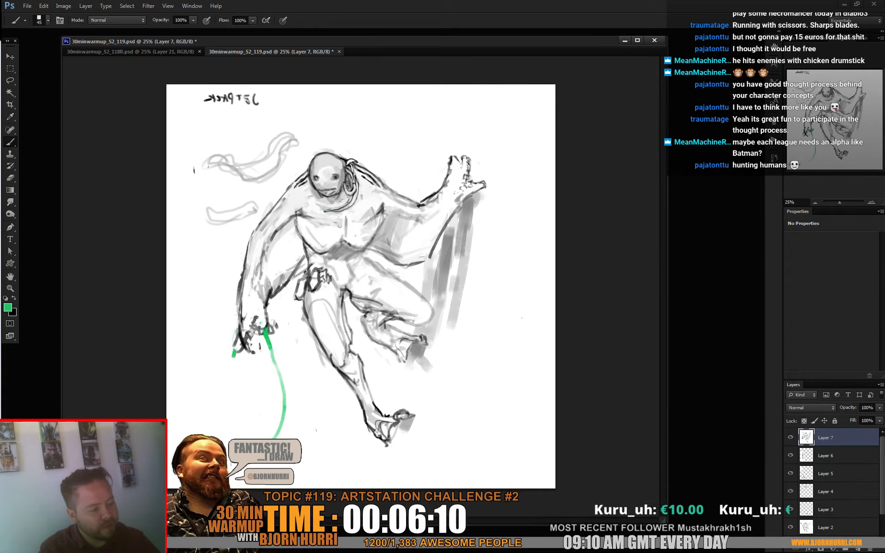
# - Try green curves sweeping down and outward from the other side of the lowered hand, and undo those strokes
pyautogui.moveTo(234, 354); pyautogui.dragTo(190, 420)
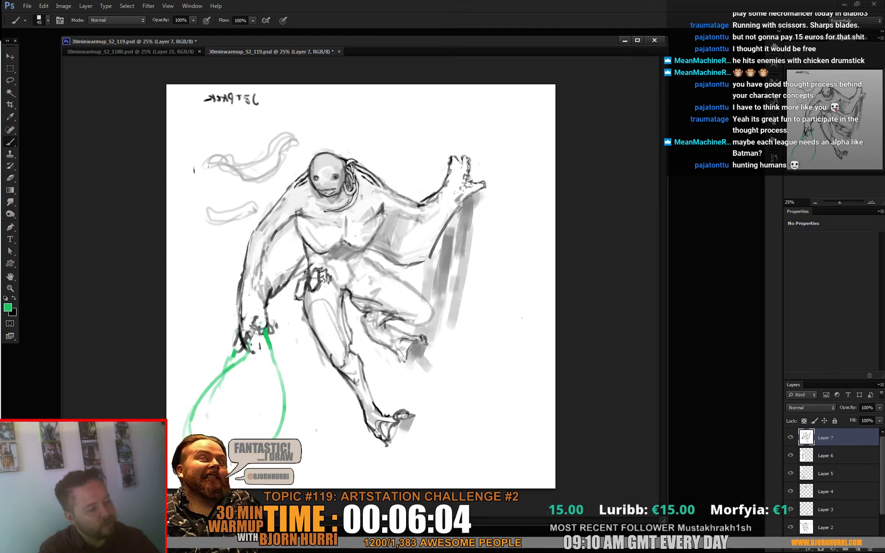
pyautogui.hotkey('ctrl', 'alt', 'z')
pyautogui.hotkey('ctrl', 'alt', 'z')
pyautogui.hotkey('ctrl', 'alt', 'z')
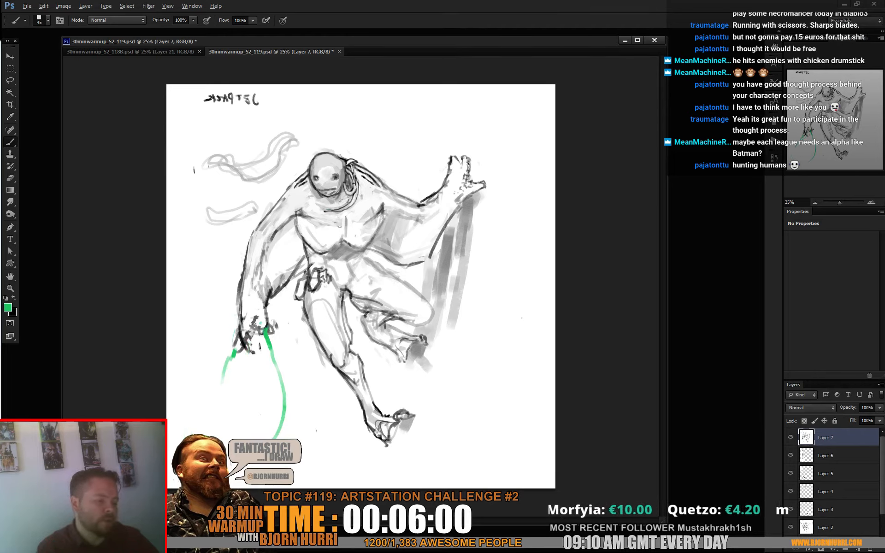
pyautogui.hotkey('ctrl', 'alt', 'z')
# - Sketch a whip-like shape in green, doubling the line from the hand and looping its far end up into a curled tip
pyautogui.moveTo(247, 341)
pyautogui.mouseDown()
pyautogui.moveTo(268, 439)
pyautogui.moveTo(186, 384)
pyautogui.moveTo(212, 346)
pyautogui.mouseUp()
pyautogui.moveTo(182, 440)
pyautogui.mouseDown()
pyautogui.moveTo(181, 420)
pyautogui.moveTo(226, 370)
pyautogui.mouseUp()
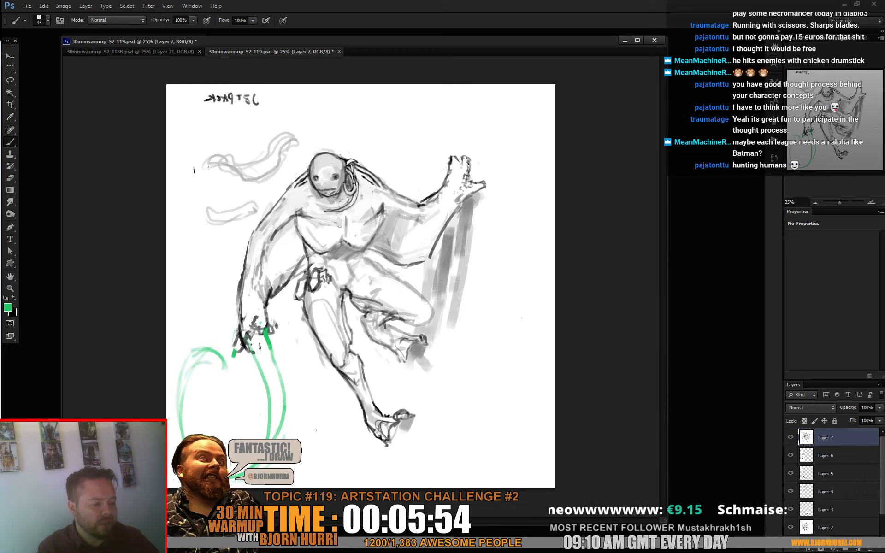
pyautogui.moveTo(179, 388); pyautogui.dragTo(175, 449)
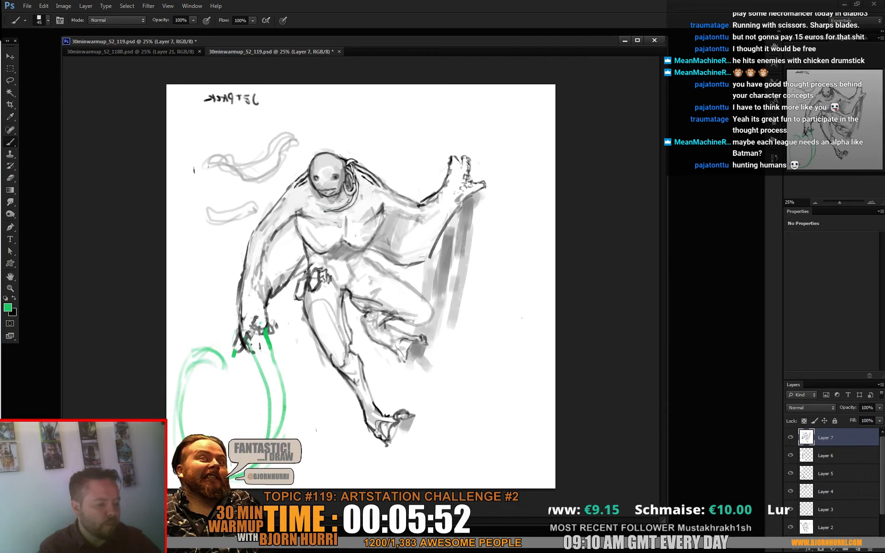
pyautogui.moveTo(242, 470)
pyautogui.mouseDown()
pyautogui.moveTo(278, 399)
pyautogui.moveTo(262, 371)
pyautogui.mouseUp()
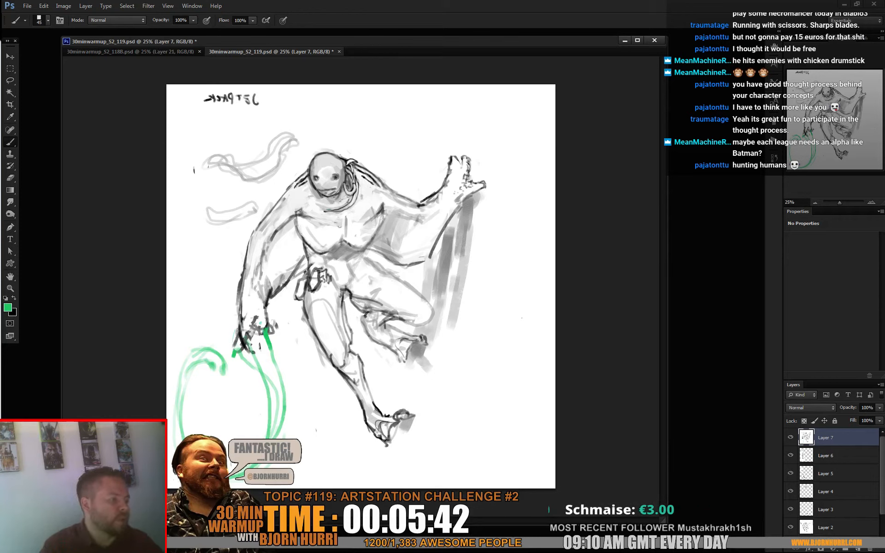
# - Paint a small green patch at the centre of the upper chest, just below the neck
pyautogui.rightClick(475, 184)
pyautogui.click(492, 206)
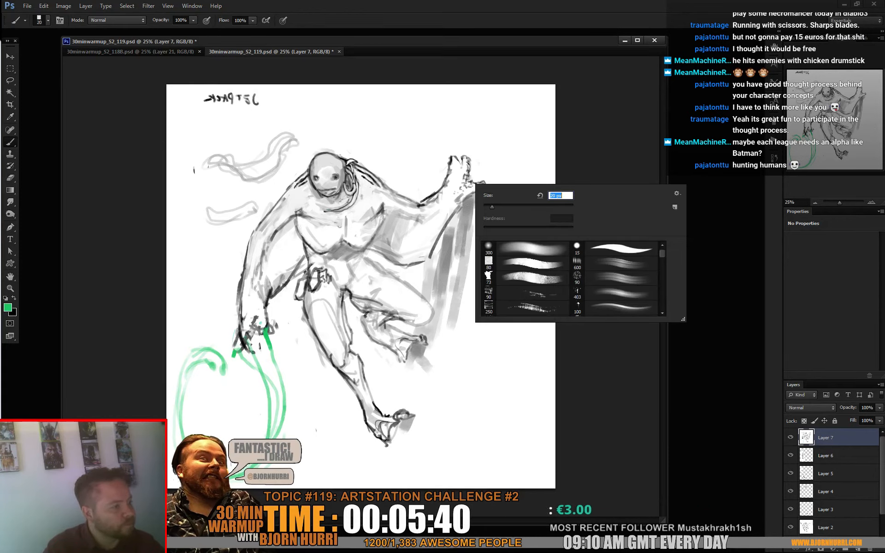
pyautogui.press('Return')
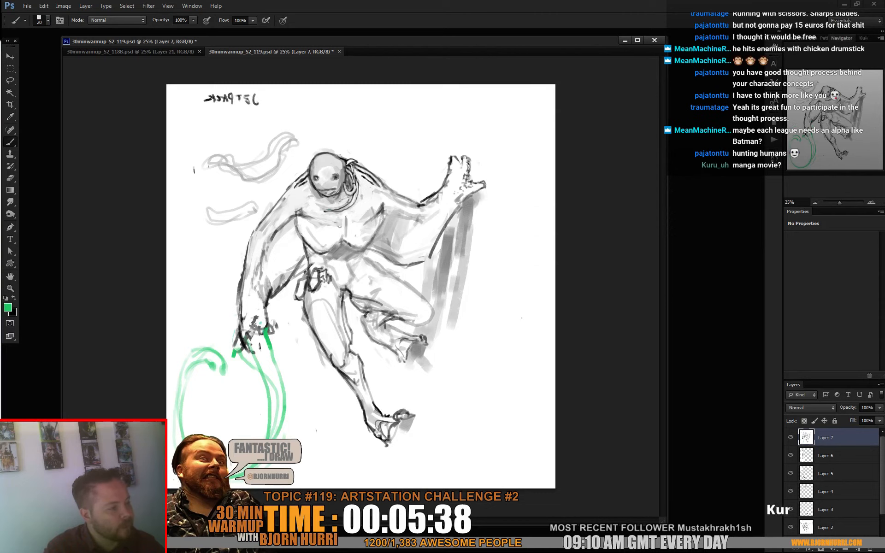
pyautogui.moveTo(338, 215); pyautogui.dragTo(343, 216)
pyautogui.rightClick(355, 216)
pyautogui.click(394, 239)
pyautogui.press('Return')
# - Reduce the brush size to 16 px and sample white from the chest beside the green patch
pyautogui.rightClick(354, 211)
pyautogui.click(379, 234)
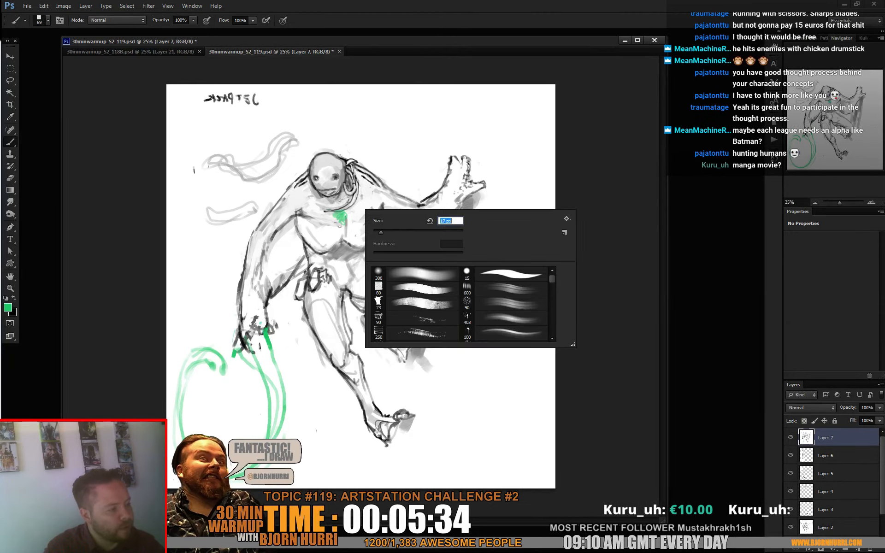
pyautogui.press('Return')
pyautogui.keyDown('alt'); pyautogui.click(361, 228); pyautogui.keyUp('alt')
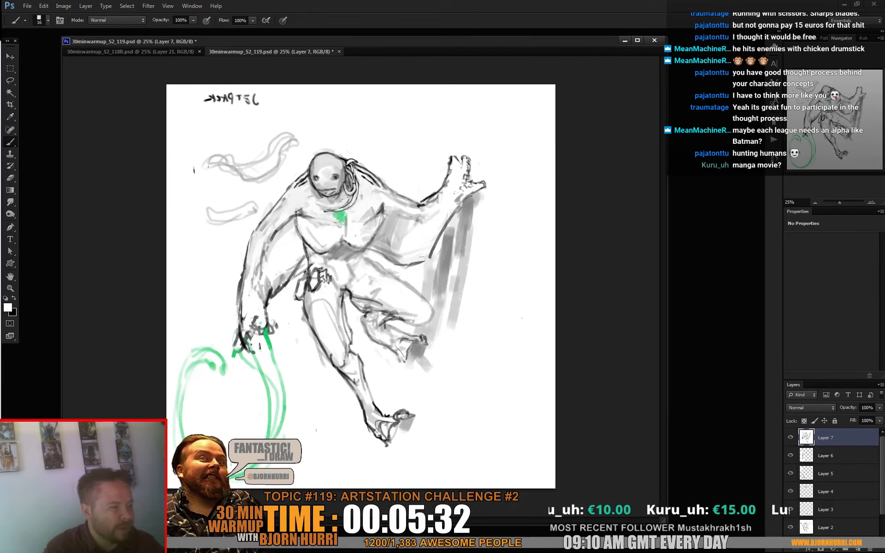
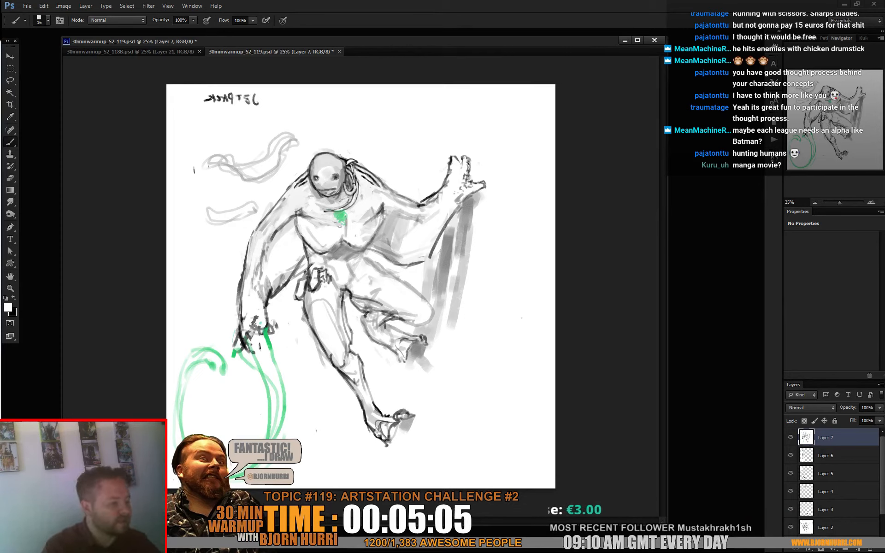
# - Outline the two curved shapes beside the head in dark grey with a 32 px brush, and clean up their pale outer lines in white
pyautogui.press('x')
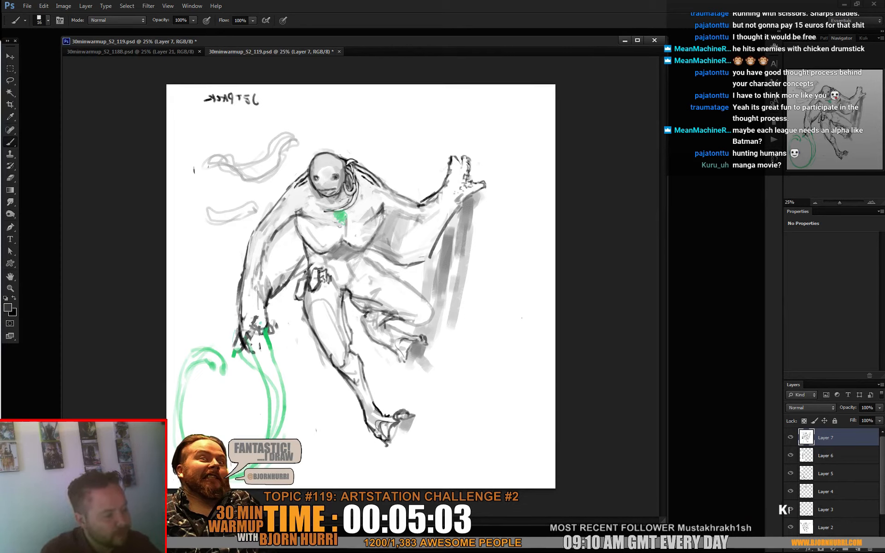
pyautogui.rightClick(229, 207)
pyautogui.click(246, 285)
pyautogui.moveTo(204, 211)
pyautogui.mouseDown()
pyautogui.moveTo(255, 201)
pyautogui.moveTo(215, 214)
pyautogui.mouseUp()
pyautogui.moveTo(207, 162)
pyautogui.mouseDown()
pyautogui.moveTo(232, 174)
pyautogui.moveTo(292, 145)
pyautogui.moveTo(228, 175)
pyautogui.moveTo(225, 163)
pyautogui.moveTo(265, 160)
pyautogui.mouseUp()
pyautogui.press('x')
pyautogui.moveTo(267, 159); pyautogui.dragTo(288, 141)
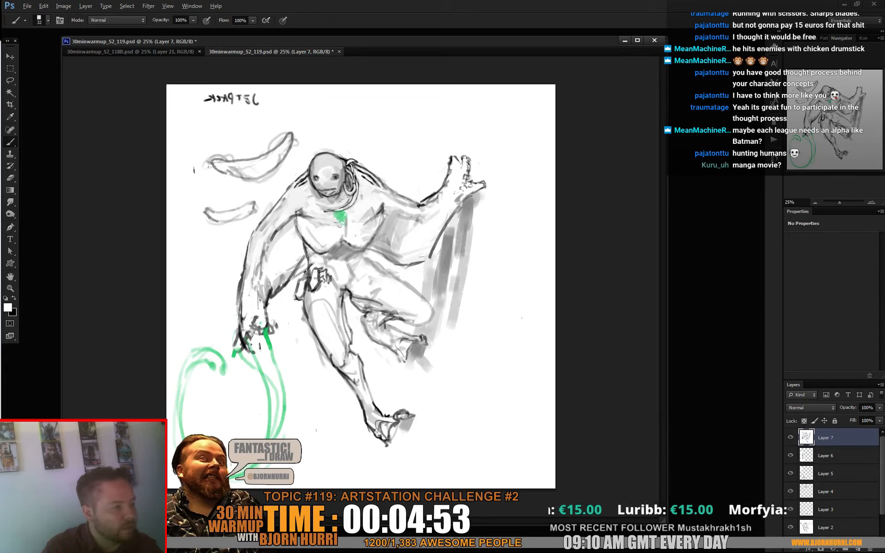
pyautogui.moveTo(210, 157); pyautogui.dragTo(233, 155)
pyautogui.moveTo(292, 137); pyautogui.dragTo(289, 152)
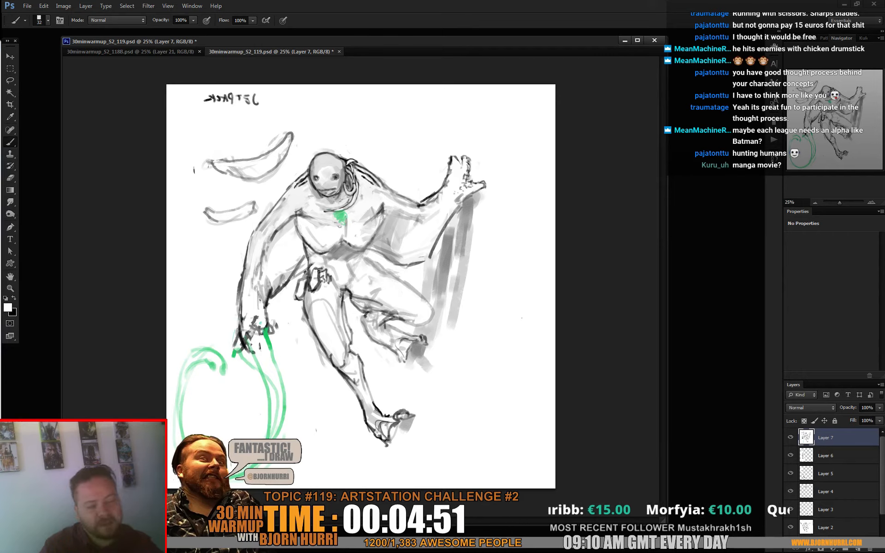
# - Slim the upper curved shape by redrawing its lower edge closer in and whiting out the old edge, and restore the default colours
pyautogui.press('x')
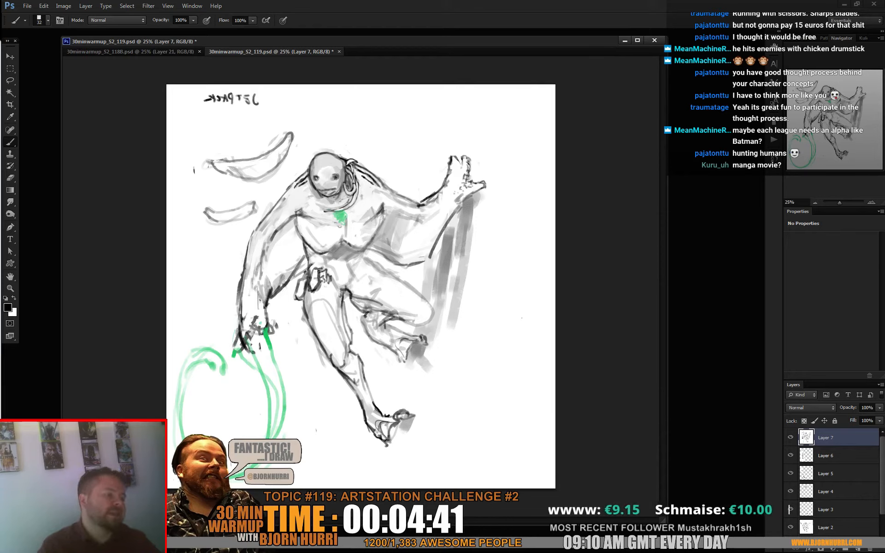
pyautogui.keyDown('alt'); pyautogui.click(260, 187); pyautogui.keyUp('alt')
pyautogui.moveTo(241, 181); pyautogui.dragTo(278, 174)
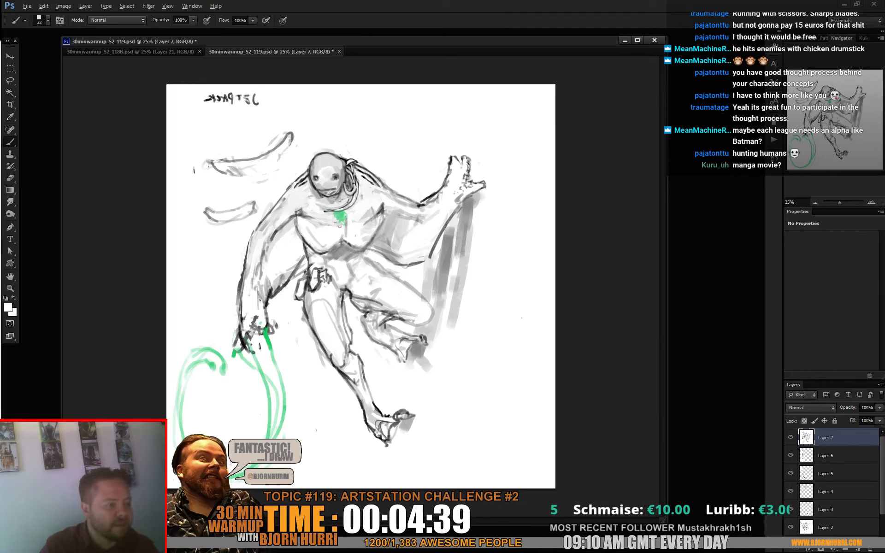
pyautogui.keyDown('alt'); pyautogui.click(292, 138); pyautogui.keyUp('alt')
pyautogui.moveTo(251, 171)
pyautogui.mouseDown()
pyautogui.moveTo(215, 171)
pyautogui.moveTo(275, 162)
pyautogui.mouseUp()
pyautogui.keyDown('alt'); pyautogui.click(265, 185); pyautogui.keyUp('alt')
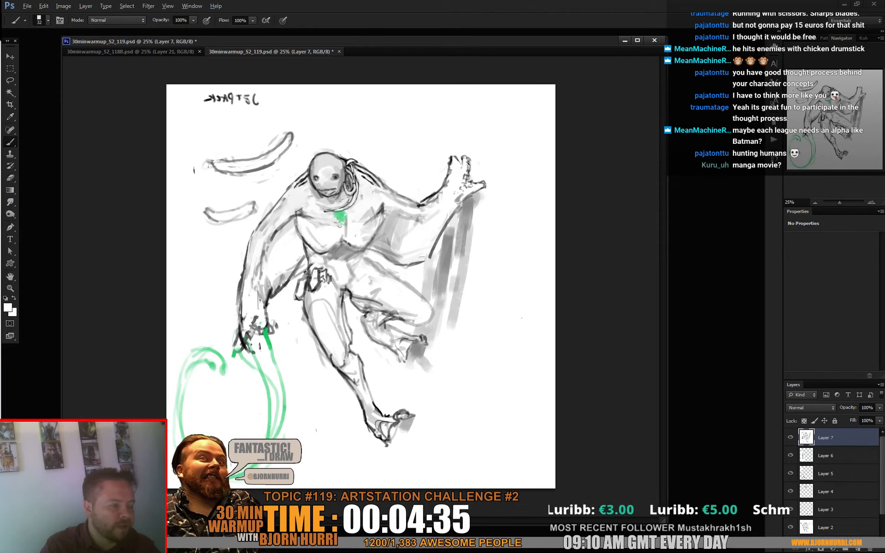
pyautogui.moveTo(220, 174)
pyautogui.mouseDown()
pyautogui.moveTo(252, 176)
pyautogui.moveTo(240, 160)
pyautogui.moveTo(262, 157)
pyautogui.moveTo(232, 170)
pyautogui.moveTo(288, 149)
pyautogui.mouseUp()
pyautogui.press('d')
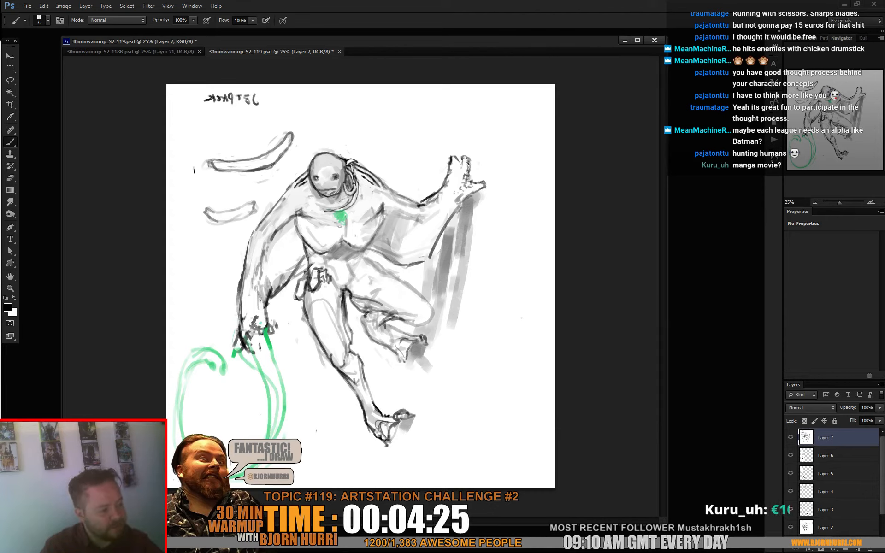
# - Choose a light pink foreground colour and fill the membranes under both arms using a 170 px brush
pyautogui.click(8, 307)
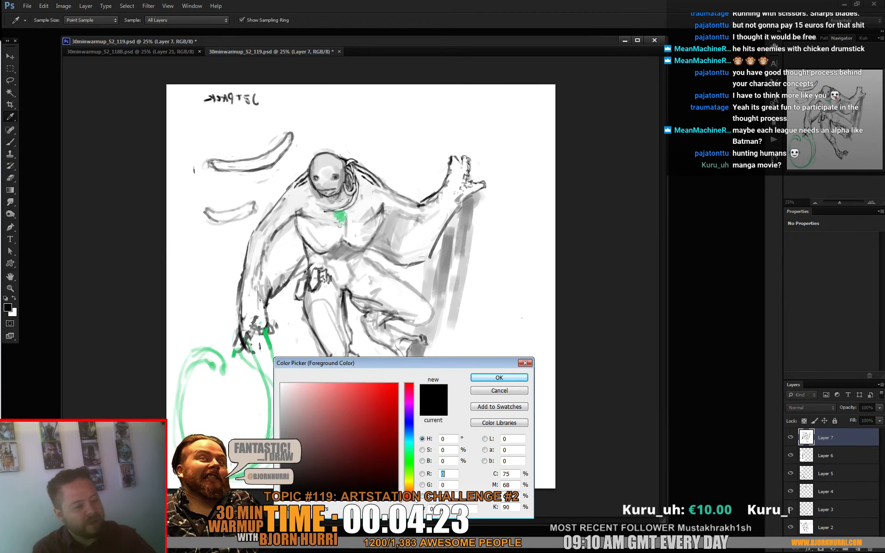
pyautogui.click(320, 390)
pyautogui.click(500, 377)
pyautogui.rightClick(306, 261)
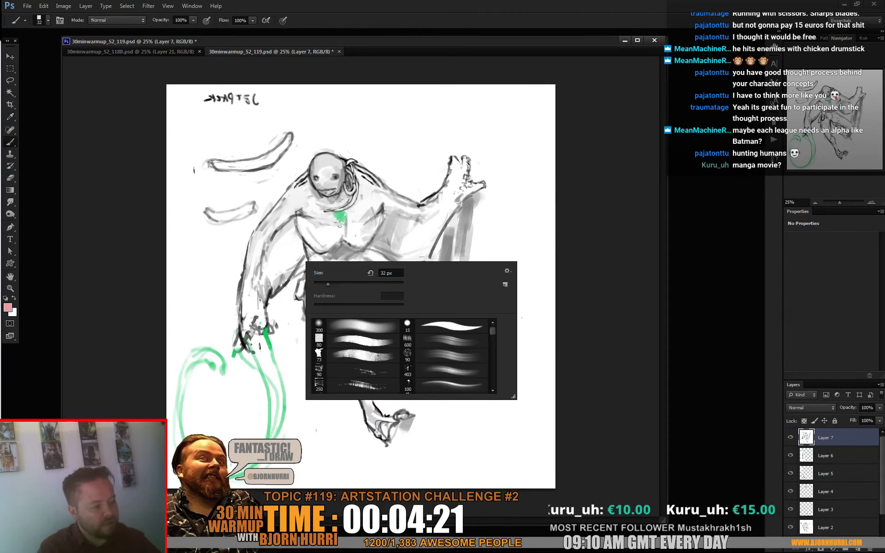
pyautogui.click(347, 280)
pyautogui.moveTo(287, 236)
pyautogui.mouseDown()
pyautogui.moveTo(275, 253)
pyautogui.moveTo(289, 262)
pyautogui.moveTo(282, 282)
pyautogui.moveTo(268, 262)
pyautogui.mouseUp()
pyautogui.moveTo(394, 218)
pyautogui.mouseDown()
pyautogui.moveTo(390, 236)
pyautogui.moveTo(427, 249)
pyautogui.moveTo(440, 228)
pyautogui.moveTo(380, 243)
pyautogui.mouseUp()
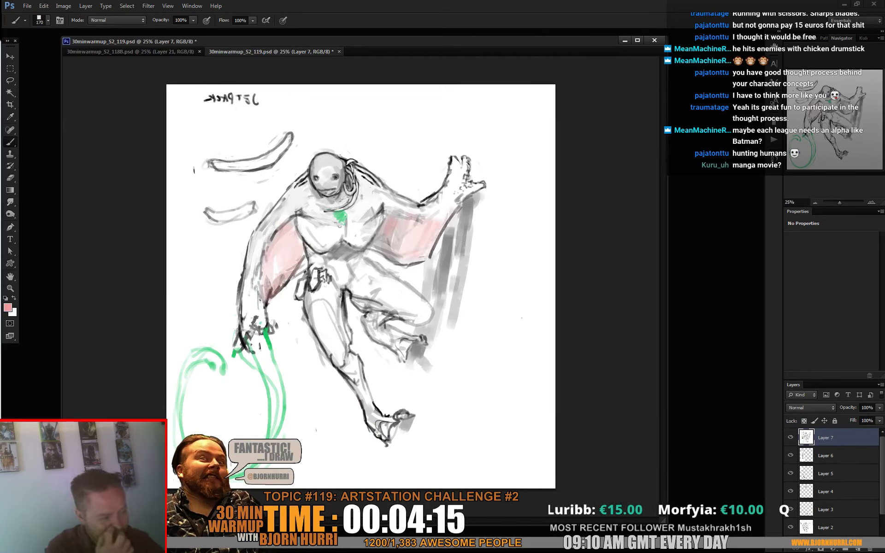
# - Paint pink membrane areas between the legs and behind the raised knee, reducing the brush size to 94 px
pyautogui.moveTo(358, 303); pyautogui.dragTo(381, 310)
pyautogui.rightClick(385, 315)
pyautogui.click(439, 337)
pyautogui.moveTo(439, 338); pyautogui.dragTo(438, 337)
pyautogui.moveTo(347, 304)
pyautogui.mouseDown()
pyautogui.moveTo(350, 337)
pyautogui.moveTo(349, 312)
pyautogui.mouseUp()
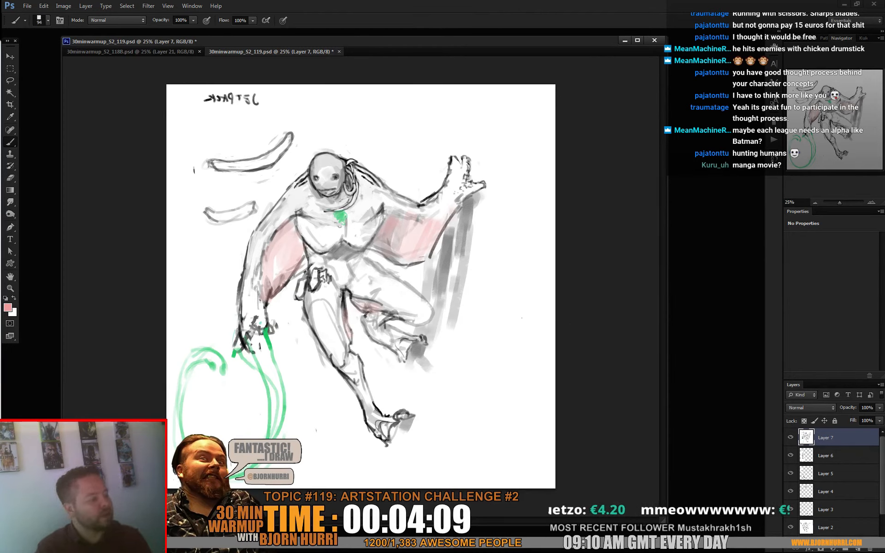
# - Add a Hue/Saturation adjustment layer and shift the hue of the Reds to -180
pyautogui.click(829, 549)
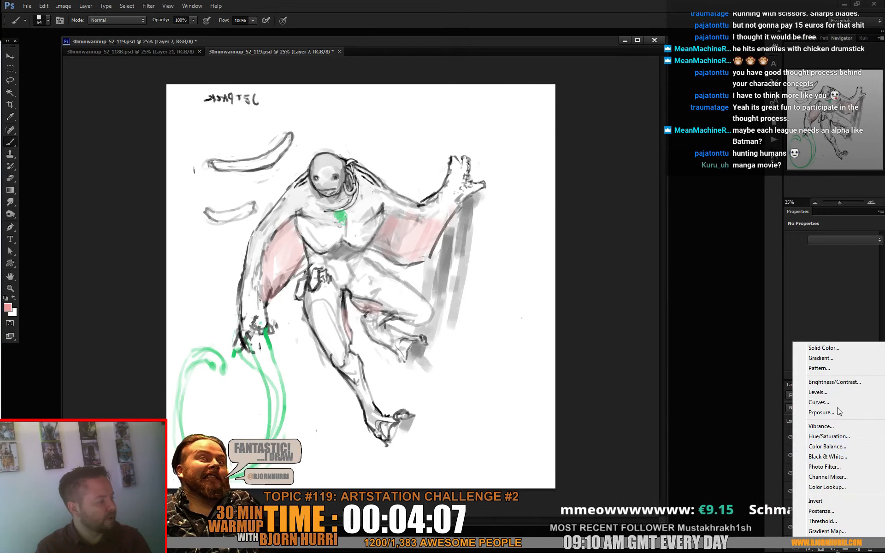
pyautogui.click(825, 437)
pyautogui.click(819, 252)
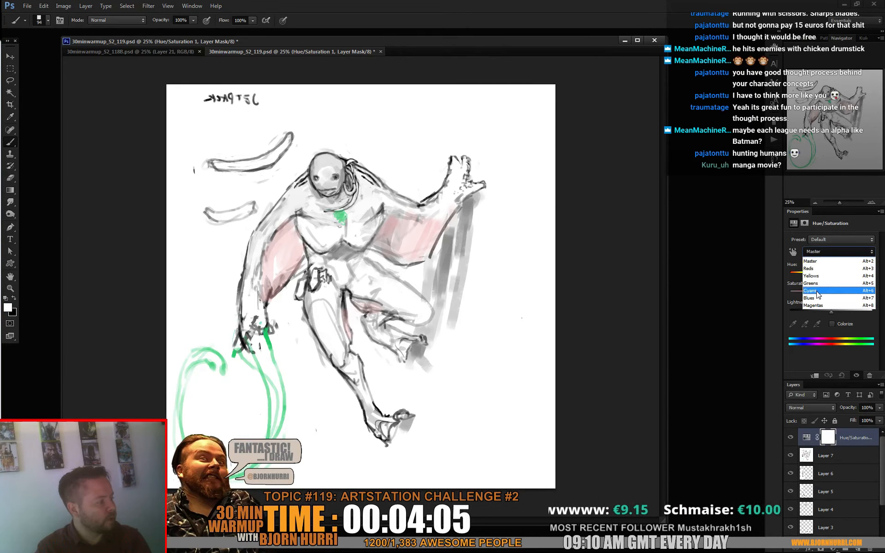
pyautogui.click(819, 271)
pyautogui.moveTo(823, 276); pyautogui.dragTo(789, 274)
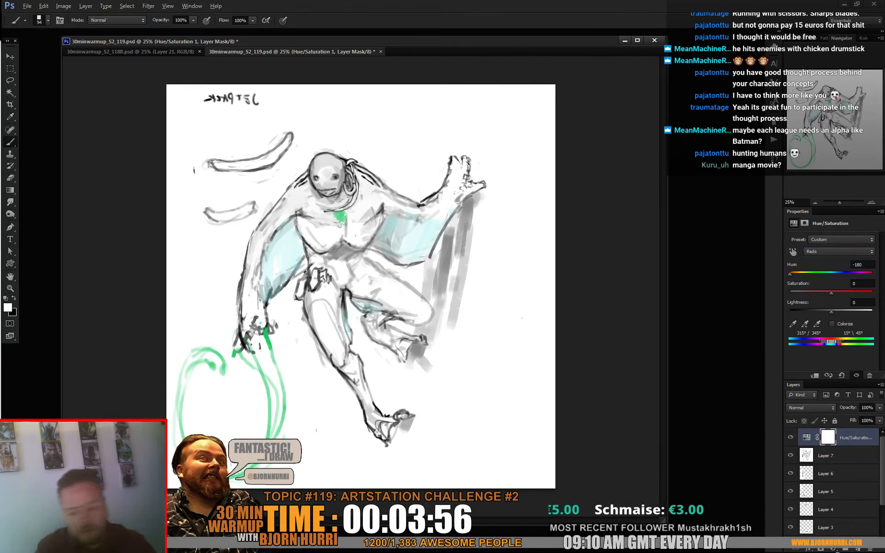
# - Create a new layer and shade the membrane under the lowered arm with sampled dark grey, setting the brush size to 58 px
pyautogui.hotkey('ctrl', 'shift', 'alt', 'n')
pyautogui.keyDown('alt'); pyautogui.click(303, 251); pyautogui.keyUp('alt')
pyautogui.moveTo(302, 256)
pyautogui.mouseDown()
pyautogui.moveTo(291, 224)
pyautogui.moveTo(269, 253)
pyautogui.moveTo(293, 244)
pyautogui.mouseUp()
pyautogui.rightClick(287, 240)
pyautogui.doubleClick(297, 341)
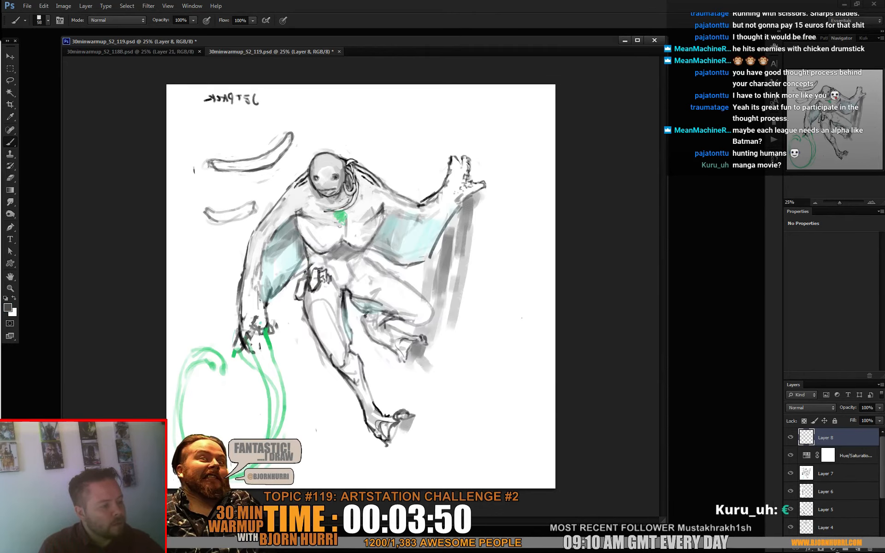
# - Refine the eyes, snout and mouth in sampled greys and white with a 17 px brush, using 70 px for broader touches on the head
pyautogui.rightClick(346, 173)
pyautogui.doubleClick(358, 257)
pyautogui.keyDown('alt'); pyautogui.click(365, 270); pyautogui.keyUp('alt')
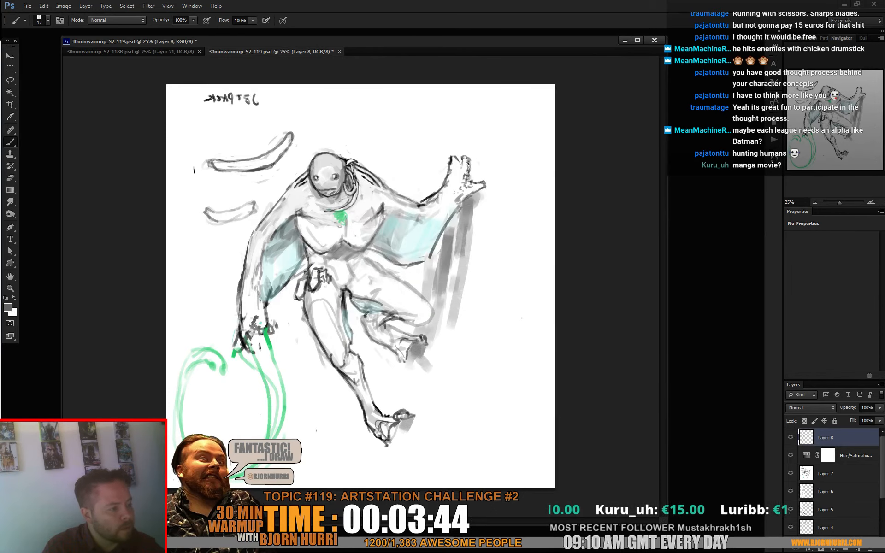
pyautogui.keyDown('alt'); pyautogui.click(323, 177); pyautogui.keyUp('alt')
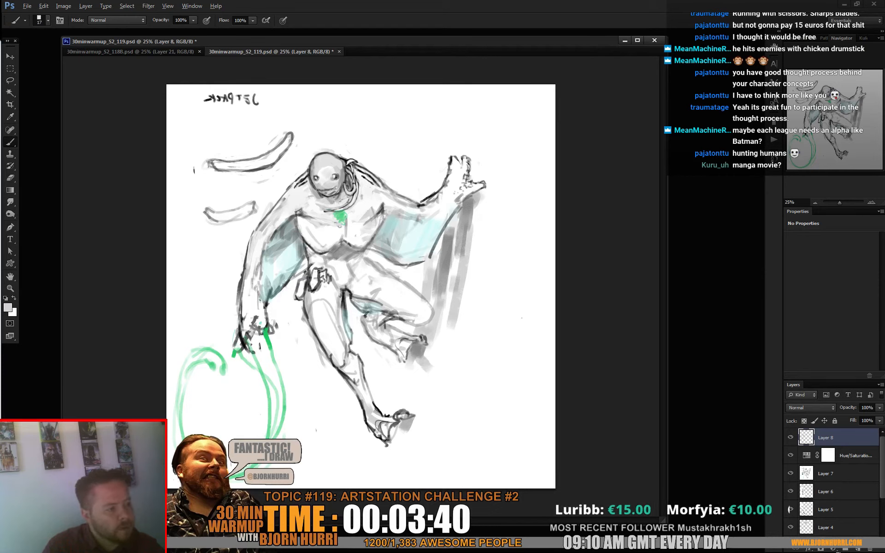
pyautogui.keyDown('alt'); pyautogui.click(271, 328); pyautogui.keyUp('alt')
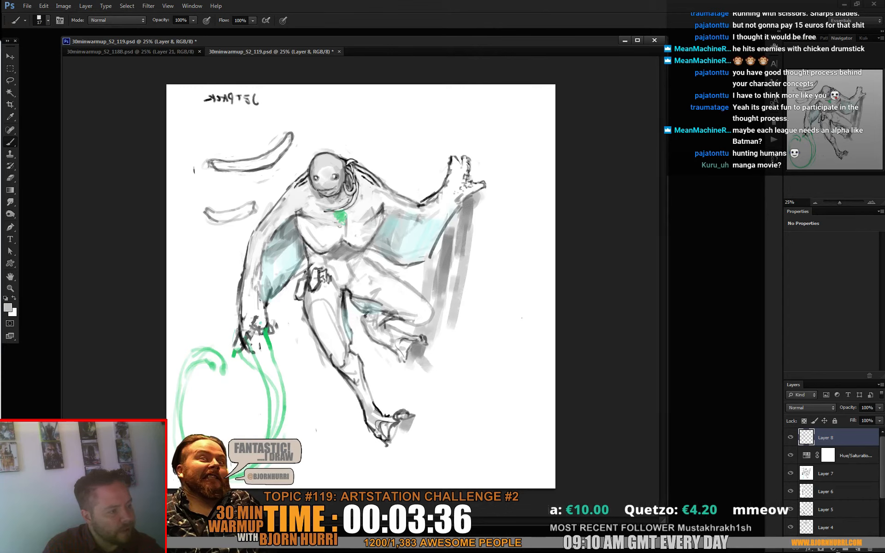
pyautogui.keyDown('alt'); pyautogui.click(310, 182); pyautogui.keyUp('alt')
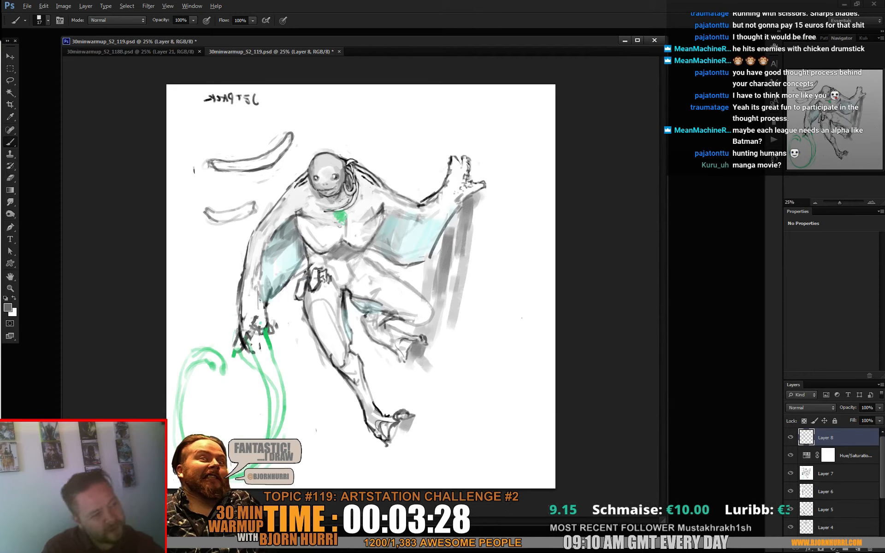
pyautogui.rightClick(343, 163)
pyautogui.doubleClick(387, 246)
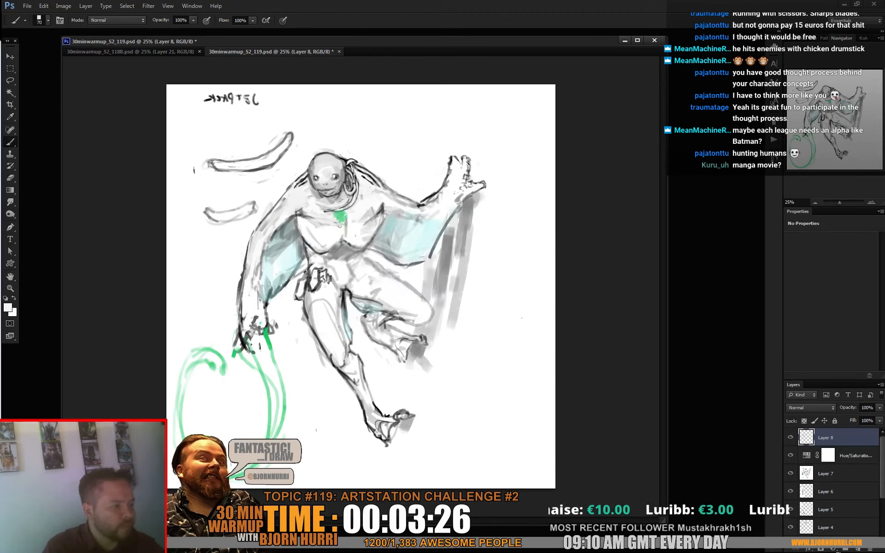
pyautogui.rightClick(374, 168)
pyautogui.doubleClick(417, 250)
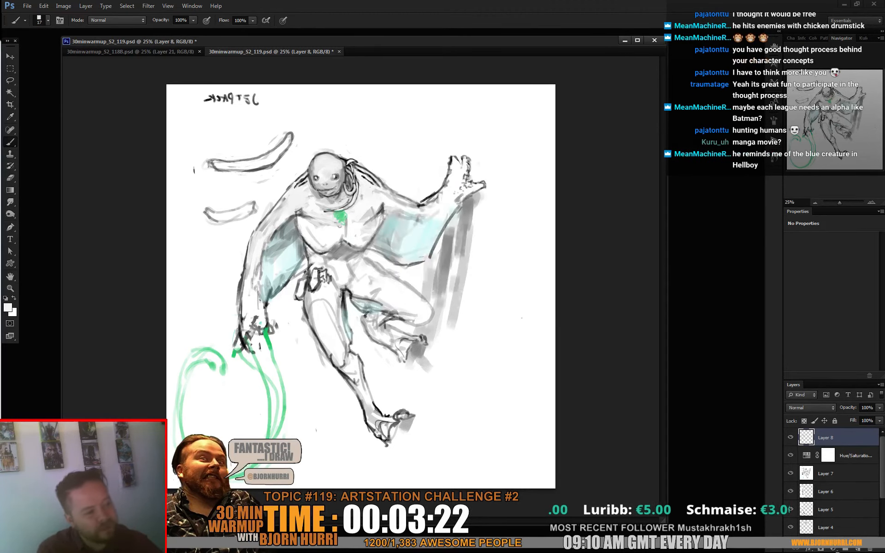
# - Sample pale cyan from the arm membrane and tint the face around the eyes at 35 px, blending it with greys sampled from the head
pyautogui.keyDown('alt'); pyautogui.click(274, 241); pyautogui.keyUp('alt')
pyautogui.rightClick(340, 202)
pyautogui.moveTo(354, 224); pyautogui.dragTo(361, 224)
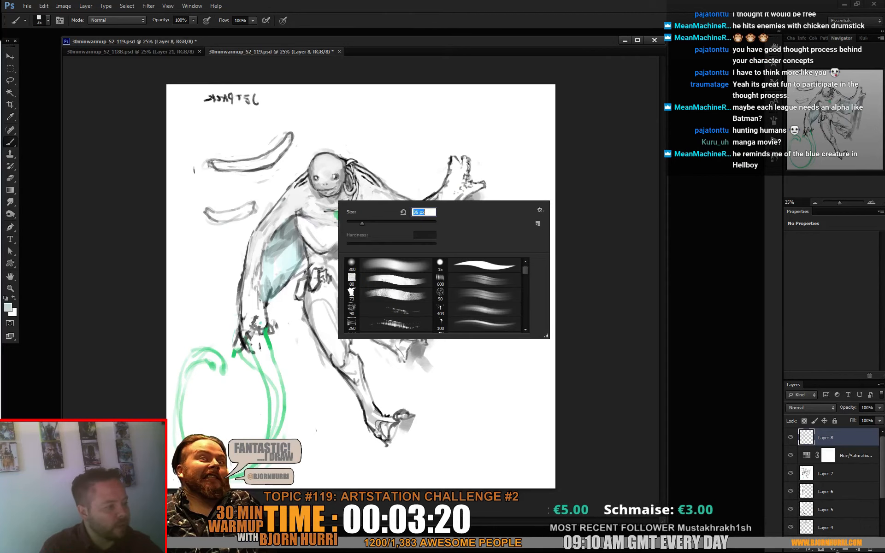
pyautogui.press('Return')
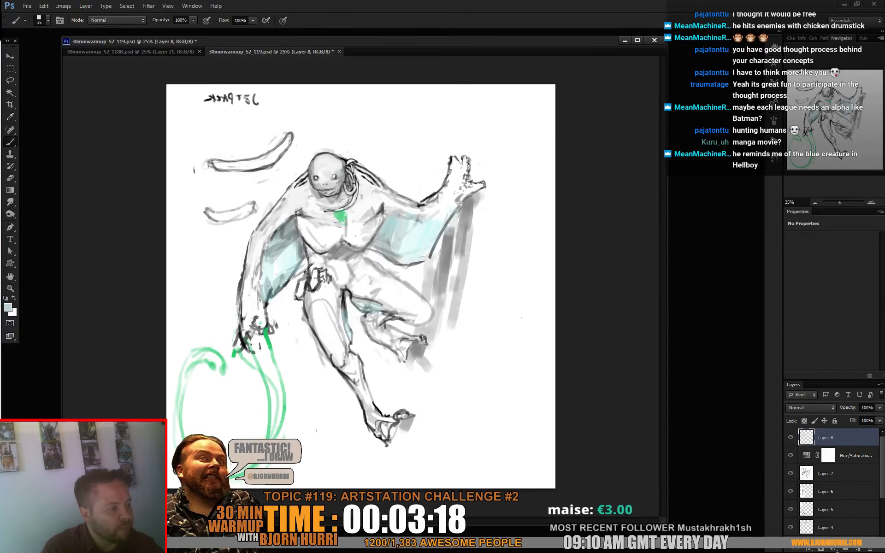
pyautogui.keyDown('alt'); pyautogui.click(335, 178); pyautogui.keyUp('alt')
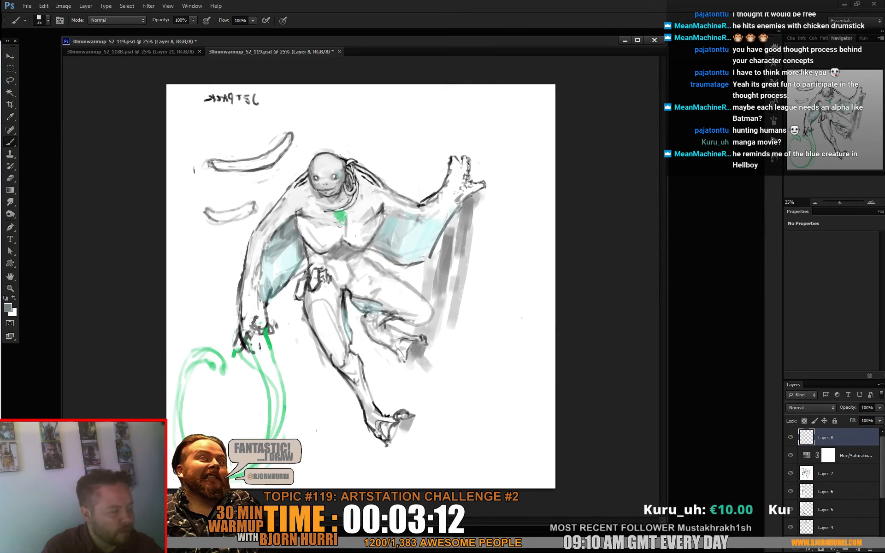
pyautogui.keyDown('alt'); pyautogui.click(339, 173); pyautogui.keyUp('alt')
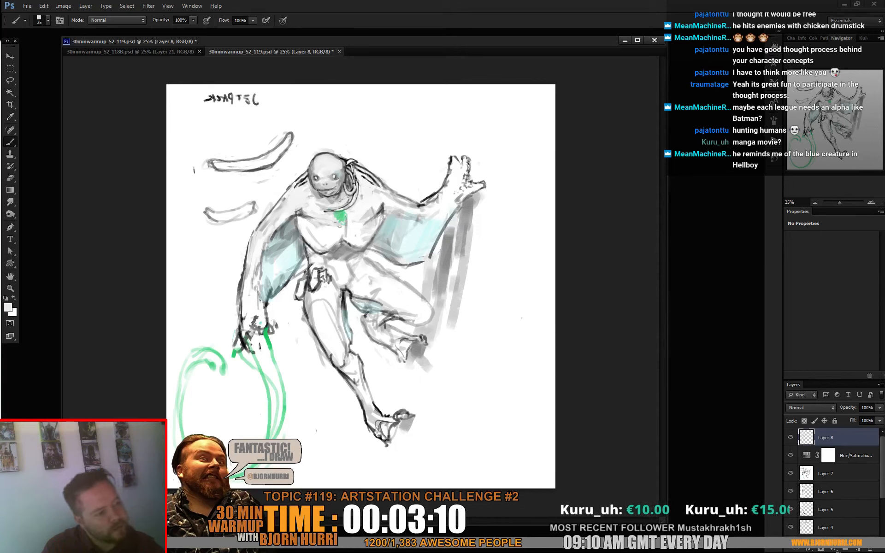
pyautogui.keyDown('alt'); pyautogui.click(339, 172); pyautogui.keyUp('alt')
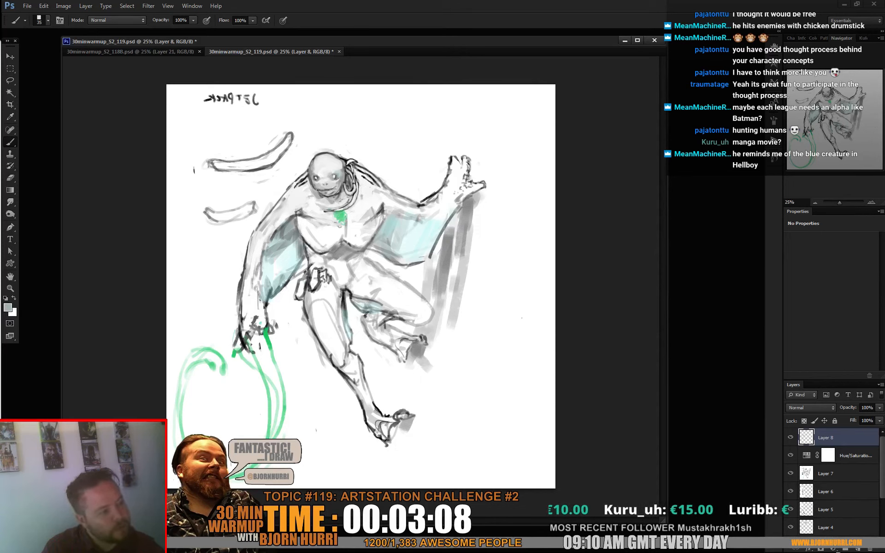
pyautogui.keyDown('alt'); pyautogui.click(339, 173); pyautogui.keyUp('alt')
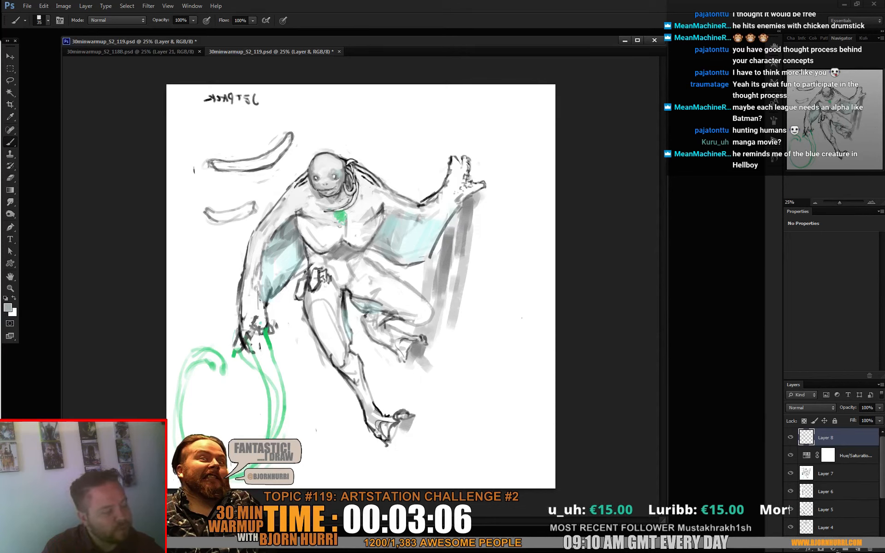
pyautogui.keyDown('alt'); pyautogui.click(344, 162); pyautogui.keyUp('alt')
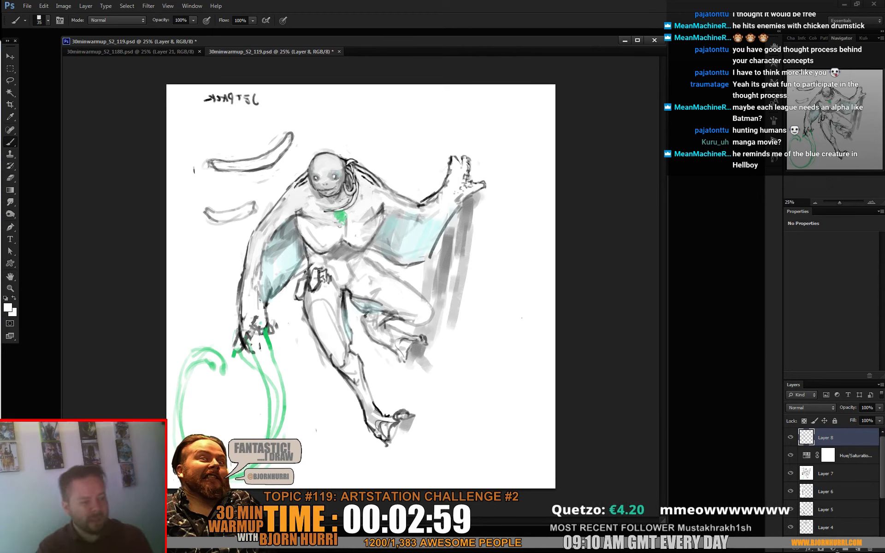
# - Copy the whole merged image and paste it as a new layer
pyautogui.hotkey('ctrl', 'a')
pyautogui.hotkey('ctrl', 'shift', 'c')
pyautogui.hotkey('ctrl', 'v')
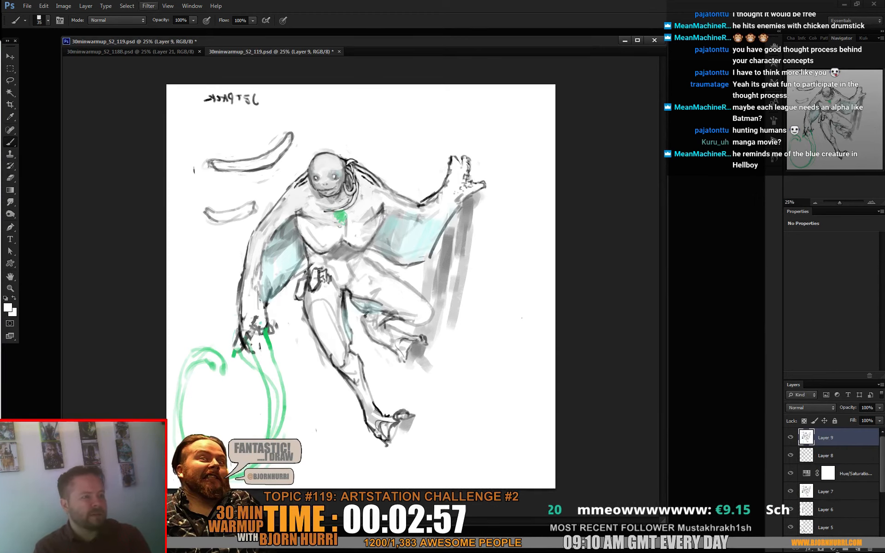
# - Use Liquify on the merged layer to push the raised hand and forearm slightly up and outward with a very large brush
pyautogui.click(148, 6)
pyautogui.click(166, 68)
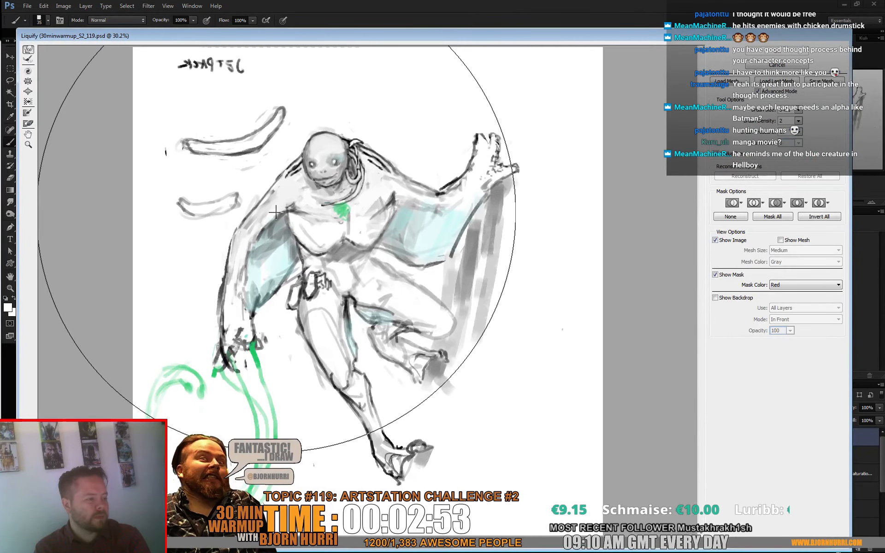
pyautogui.moveTo(501, 188)
pyautogui.mouseDown()
pyautogui.moveTo(538, 163)
pyautogui.moveTo(558, 124)
pyautogui.mouseUp()
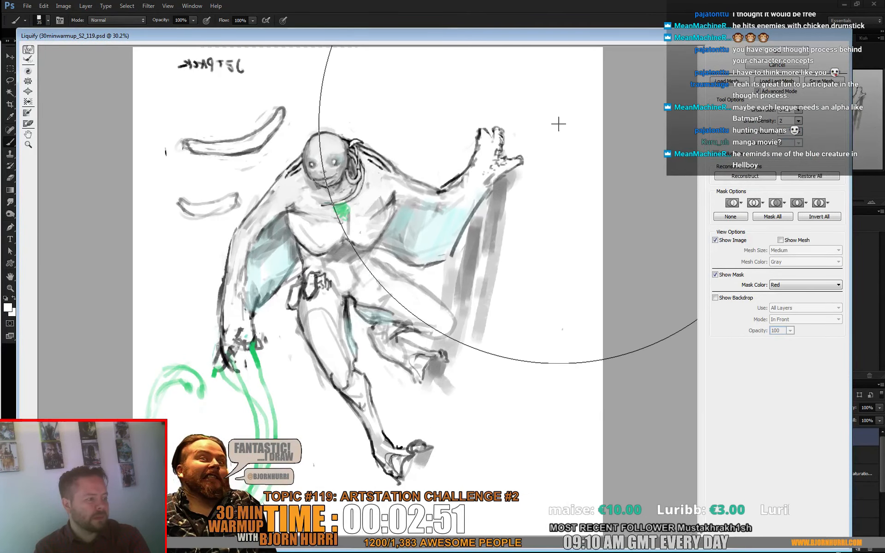
pyautogui.moveTo(464, 225); pyautogui.dragTo(465, 210)
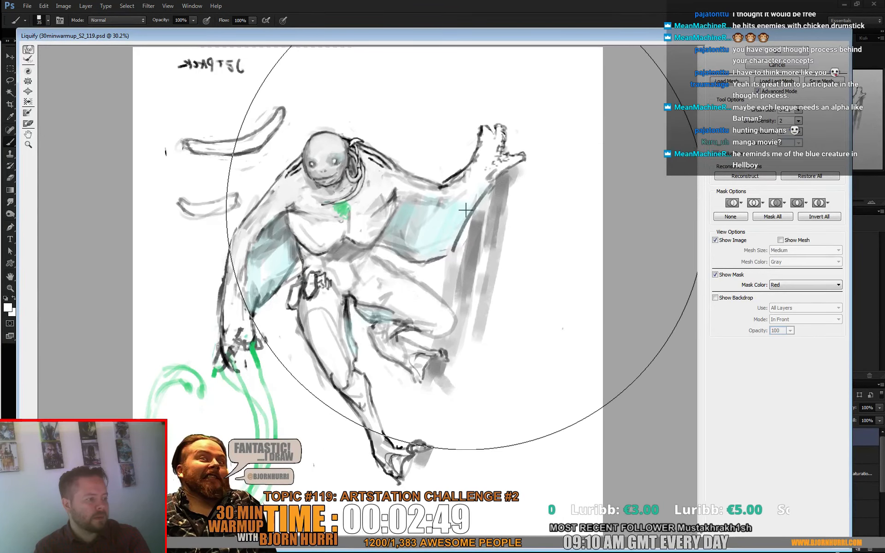
pyautogui.moveTo(513, 179); pyautogui.dragTo(516, 185)
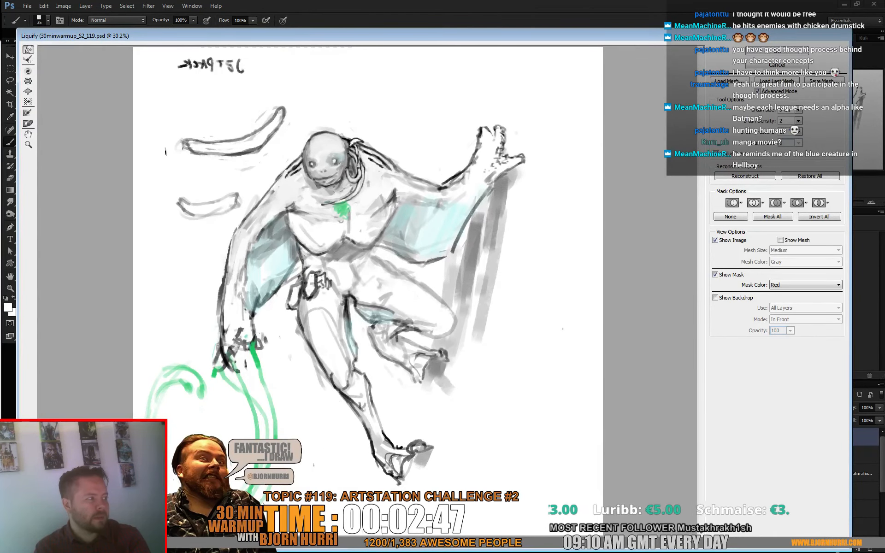
pyautogui.click(777, 52)
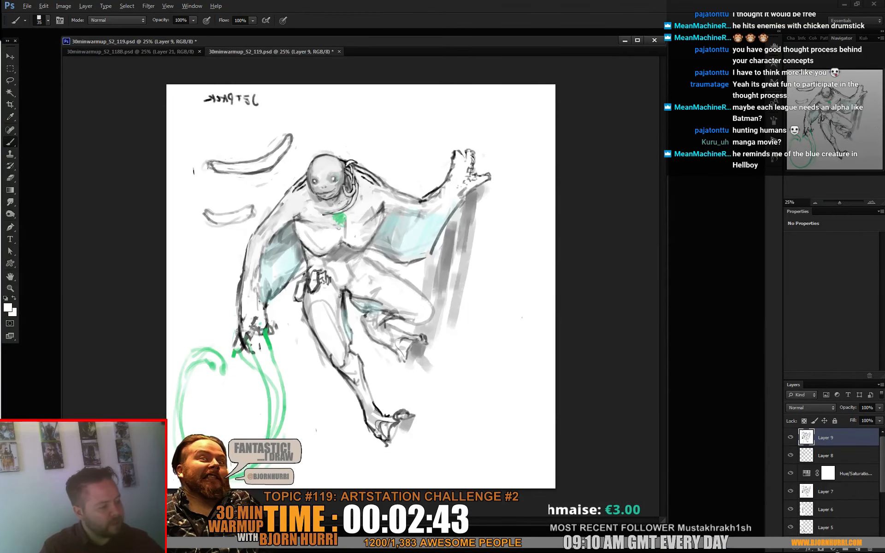
# - Paint out the grey shadow around the raised foot in white and reshape its toes
pyautogui.rightClick(447, 325)
pyautogui.moveTo(415, 335)
pyautogui.mouseDown()
pyautogui.moveTo(433, 330)
pyautogui.moveTo(432, 374)
pyautogui.mouseUp()
pyautogui.click(479, 348)
pyautogui.moveTo(435, 327)
pyautogui.mouseDown()
pyautogui.moveTo(440, 259)
pyautogui.moveTo(451, 323)
pyautogui.moveTo(397, 362)
pyautogui.moveTo(406, 341)
pyautogui.moveTo(404, 351)
pyautogui.moveTo(429, 367)
pyautogui.mouseUp()
pyautogui.keyDown('alt'); pyautogui.click(386, 347); pyautogui.keyUp('alt')
pyautogui.keyDown('alt'); pyautogui.click(400, 345); pyautogui.keyUp('alt')
pyautogui.keyDown('alt'); pyautogui.click(418, 344); pyautogui.keyUp('alt')
pyautogui.keyDown('alt'); pyautogui.click(425, 356); pyautogui.keyUp('alt')
# - Paint over the raised hand and its wrist in white with a larger brush to clear the old drawing
pyautogui.rightClick(492, 220)
pyautogui.click(533, 242)
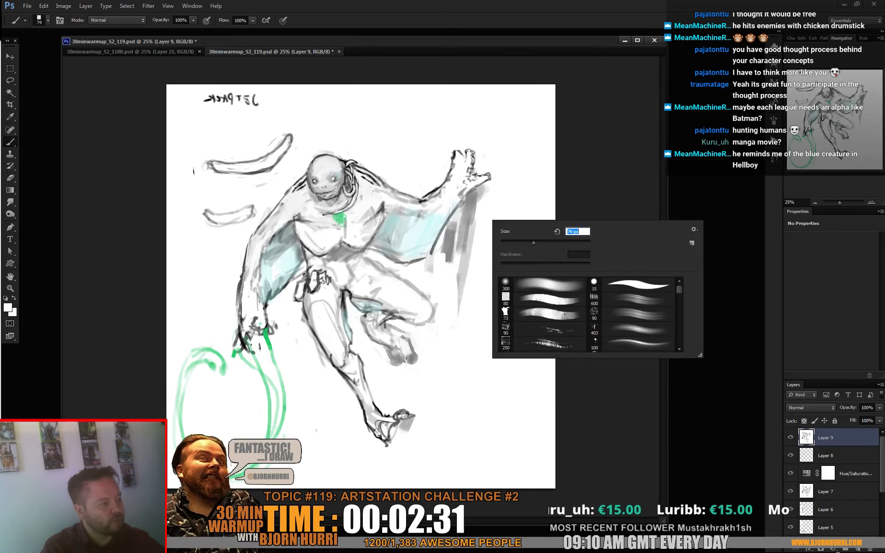
pyautogui.click(499, 184)
pyautogui.rightClick(500, 184)
pyautogui.click(548, 205)
pyautogui.keyDown('alt'); pyautogui.click(495, 154); pyautogui.keyUp('alt')
pyautogui.moveTo(470, 152)
pyautogui.mouseDown()
pyautogui.moveTo(475, 194)
pyautogui.moveTo(452, 215)
pyautogui.mouseUp()
pyautogui.moveTo(486, 179)
pyautogui.mouseDown()
pyautogui.moveTo(451, 224)
pyautogui.moveTo(420, 217)
pyautogui.mouseUp()
# - Sample dark grey from the raised forearm and redraw an open hand outline with a 40 px brush
pyautogui.keyDown('alt'); pyautogui.click(425, 201); pyautogui.keyUp('alt')
pyautogui.rightClick(433, 196)
pyautogui.click(468, 217)
pyautogui.moveTo(446, 170)
pyautogui.mouseDown()
pyautogui.moveTo(453, 162)
pyautogui.moveTo(468, 185)
pyautogui.moveTo(458, 184)
pyautogui.mouseUp()
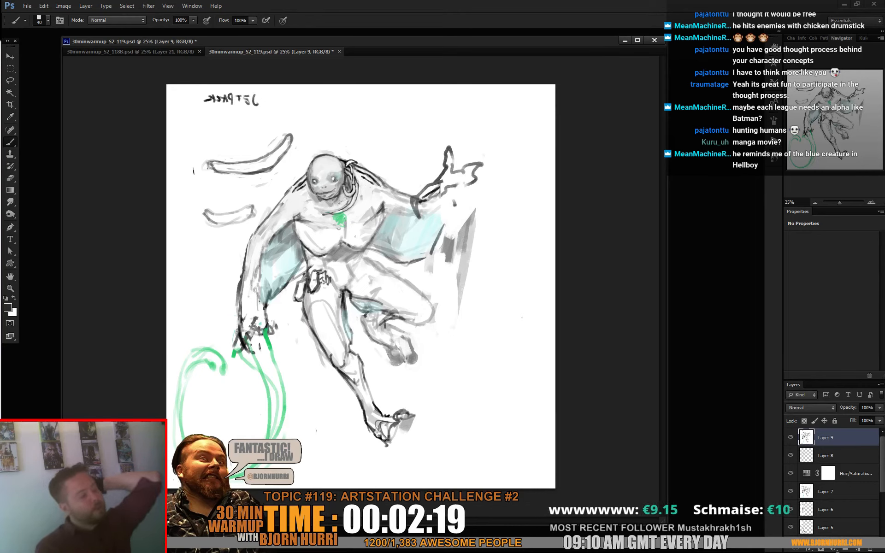
# - Select the lowered arm, hand and upper whip freehand and copy them to a new layer
pyautogui.press('l')
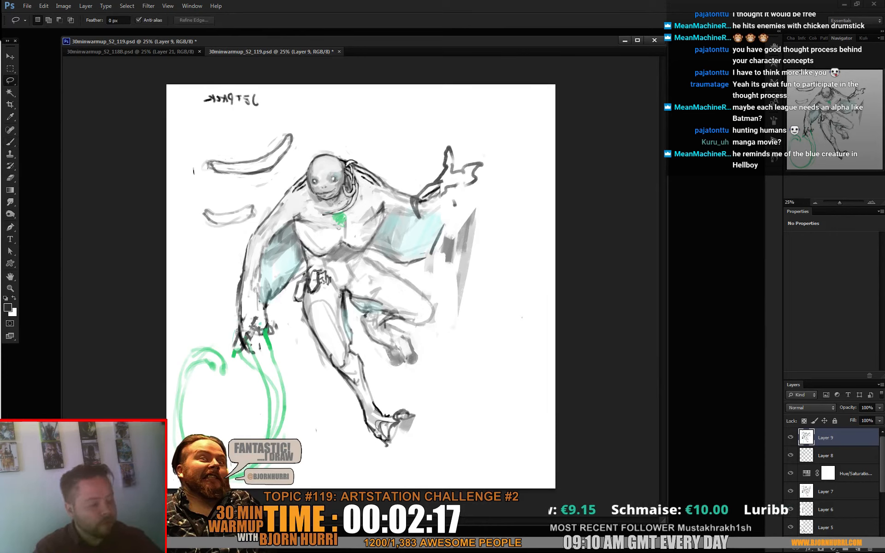
pyautogui.moveTo(218, 266)
pyautogui.mouseDown()
pyautogui.moveTo(226, 431)
pyautogui.moveTo(301, 266)
pyautogui.moveTo(290, 200)
pyautogui.mouseUp()
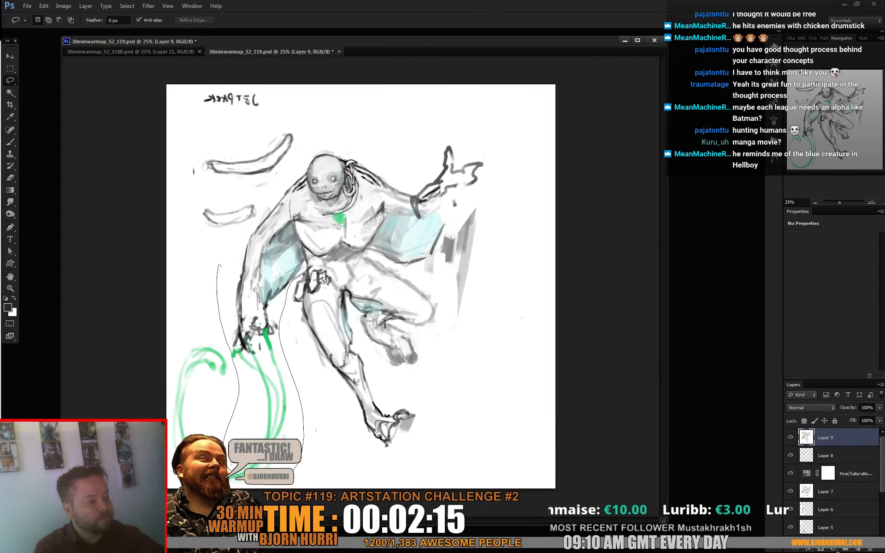
pyautogui.moveTo(235, 233); pyautogui.dragTo(219, 265)
pyautogui.hotkey('ctrl', 'j')
# - Transform the copied arm to be shorter and wider, rotating it outward about 8° and skewing its lower end inward
pyautogui.hotkey('ctrl', 't')
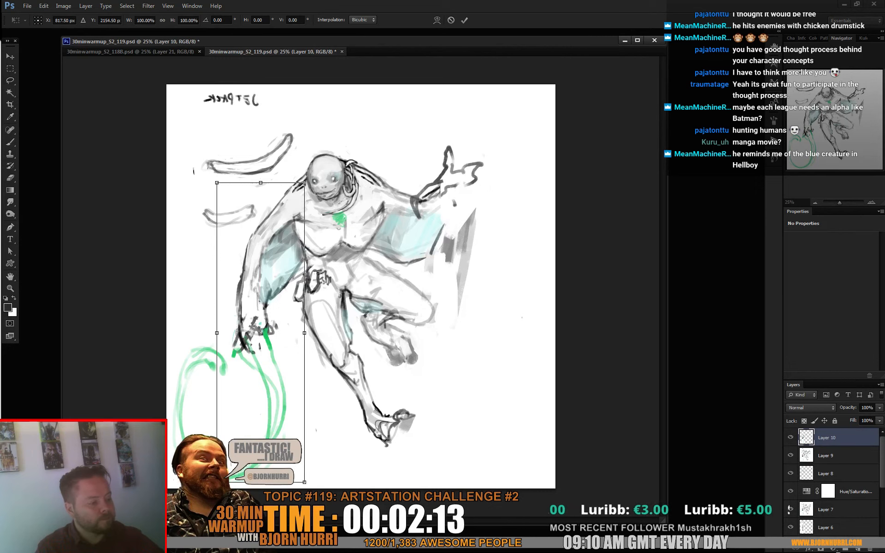
pyautogui.moveTo(260, 483); pyautogui.dragTo(214, 424)
pyautogui.moveTo(281, 303); pyautogui.dragTo(291, 324)
pyautogui.moveTo(265, 193); pyautogui.dragTo(256, 181)
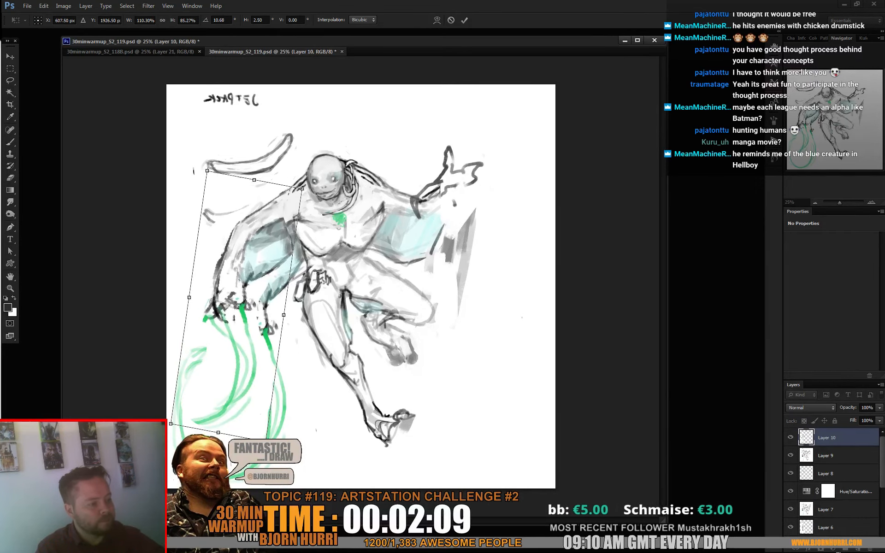
pyautogui.moveTo(286, 318); pyautogui.dragTo(290, 313)
pyautogui.moveTo(258, 179); pyautogui.dragTo(253, 181)
pyautogui.moveTo(171, 423); pyautogui.dragTo(248, 403)
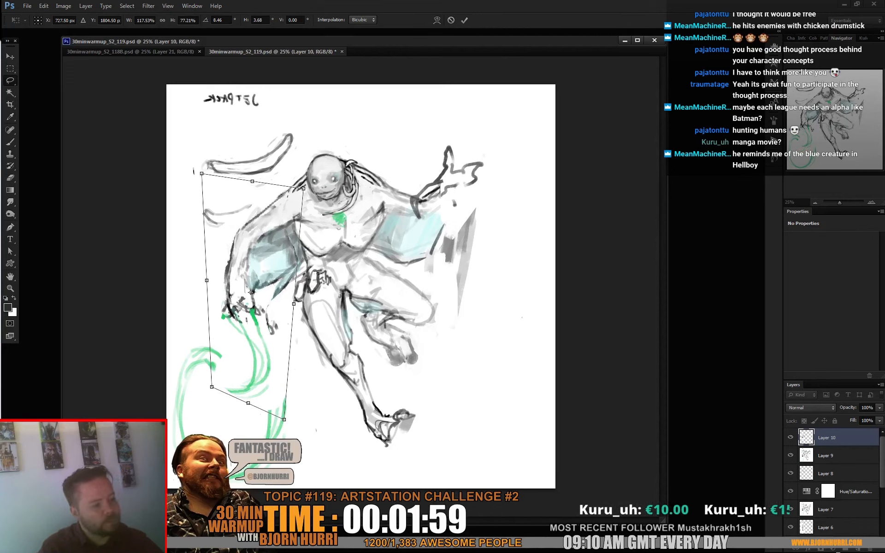
pyautogui.press('Return')
# - Paint out the old whip and hand remnants in white and reconnect the whip in sampled pale green at 40 px
pyautogui.press('b')
pyautogui.press('x')
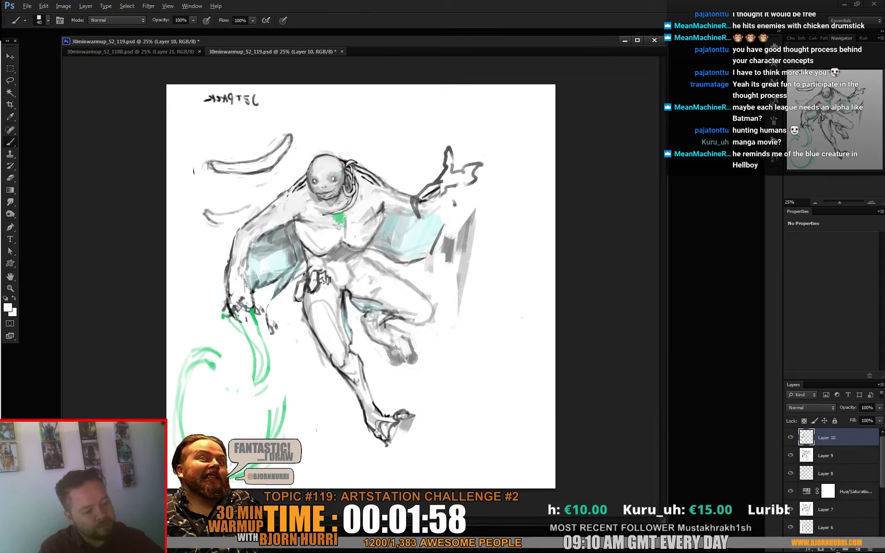
pyautogui.keyDown('alt'); pyautogui.click(238, 364); pyautogui.keyUp('alt')
pyautogui.moveTo(255, 350); pyautogui.dragTo(266, 422)
pyautogui.moveTo(249, 332); pyautogui.dragTo(267, 410)
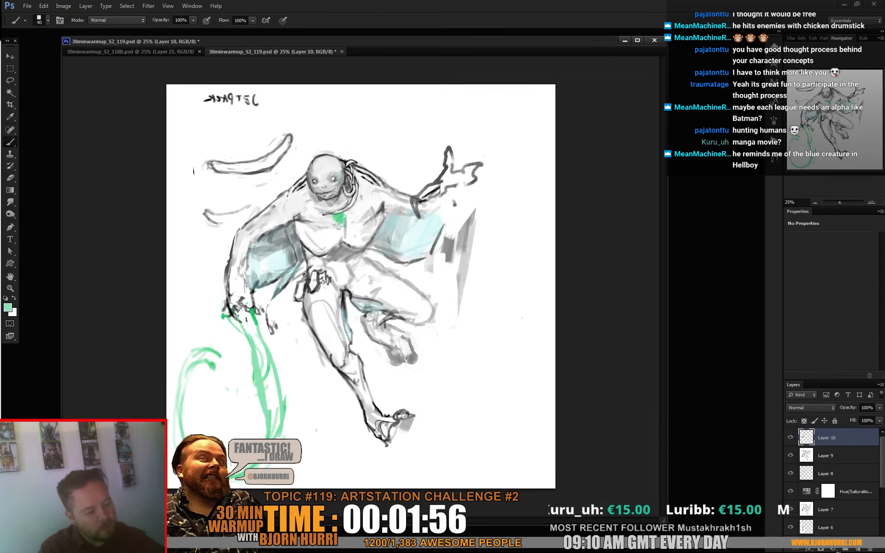
pyautogui.moveTo(278, 377); pyautogui.dragTo(272, 429)
pyautogui.moveTo(266, 378); pyautogui.dragTo(270, 410)
pyautogui.moveTo(272, 355); pyautogui.dragTo(285, 400)
pyautogui.keyDown('alt'); pyautogui.click(285, 307); pyautogui.keyUp('alt')
pyautogui.moveTo(271, 301); pyautogui.dragTo(298, 272)
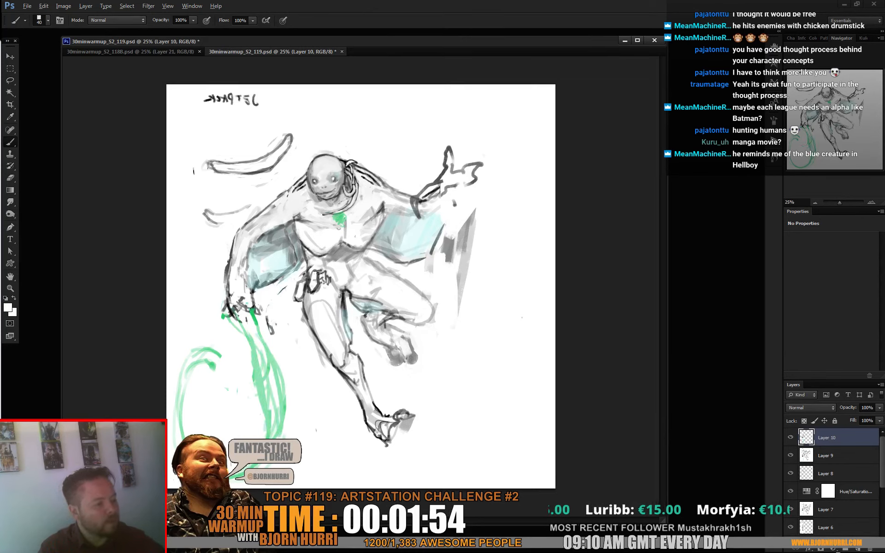
# - Shade both arm membranes and the neck with sampled grey and greyed cyan, extending the raised arm's membrane up to the wrist
pyautogui.keyDown('alt'); pyautogui.click(292, 259); pyautogui.keyUp('alt')
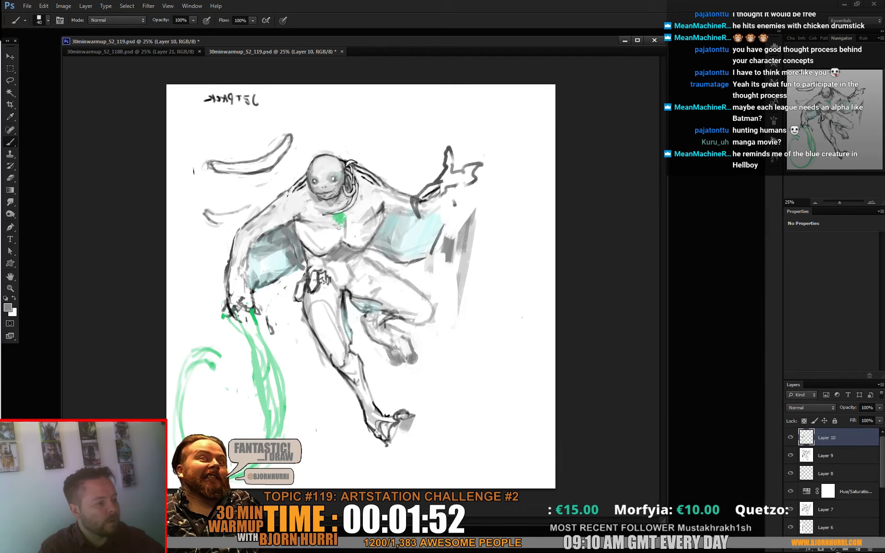
pyautogui.keyDown('alt'); pyautogui.click(291, 255); pyautogui.keyUp('alt')
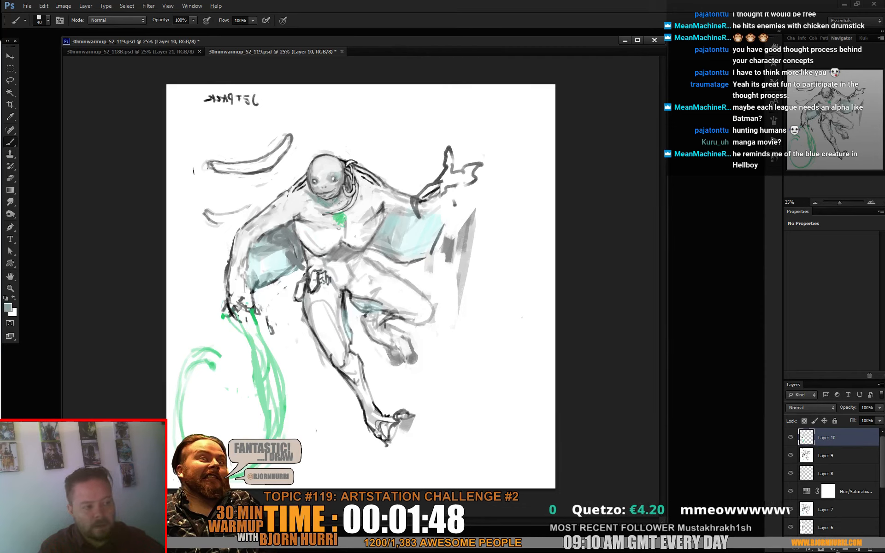
pyautogui.keyDown('alt'); pyautogui.click(304, 200); pyautogui.keyUp('alt')
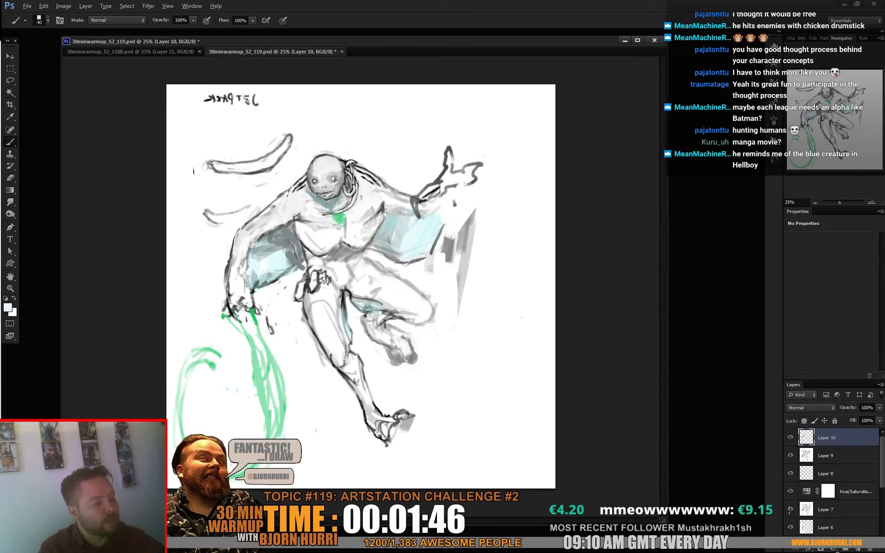
pyautogui.keyDown('alt'); pyautogui.click(333, 202); pyautogui.keyUp('alt')
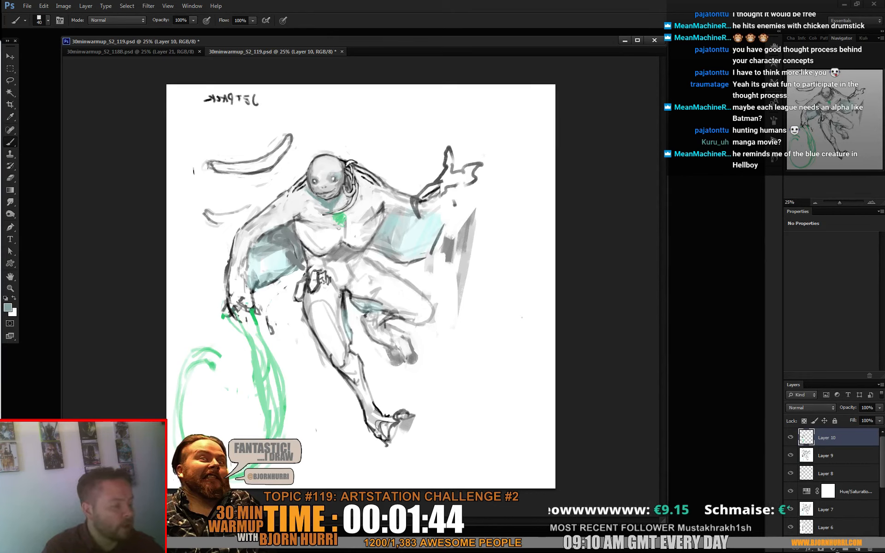
pyautogui.moveTo(392, 215)
pyautogui.mouseDown()
pyautogui.moveTo(412, 218)
pyautogui.moveTo(403, 230)
pyautogui.moveTo(438, 220)
pyautogui.moveTo(446, 194)
pyautogui.moveTo(431, 250)
pyautogui.mouseUp()
pyautogui.moveTo(452, 188)
pyautogui.mouseDown()
pyautogui.moveTo(434, 217)
pyautogui.moveTo(438, 180)
pyautogui.moveTo(465, 185)
pyautogui.moveTo(456, 203)
pyautogui.mouseUp()
# - Redraw the raised hand's thumb and fingers in dark grey and white, undoing two unwanted strokes
pyautogui.keyDown('alt'); pyautogui.click(433, 202); pyautogui.keyUp('alt')
pyautogui.keyDown('alt'); pyautogui.click(448, 179); pyautogui.keyUp('alt')
pyautogui.keyDown('alt'); pyautogui.click(476, 177); pyautogui.keyUp('alt')
pyautogui.hotkey('ctrl', 'alt', 'z')
pyautogui.hotkey('ctrl', 'alt', 'z')
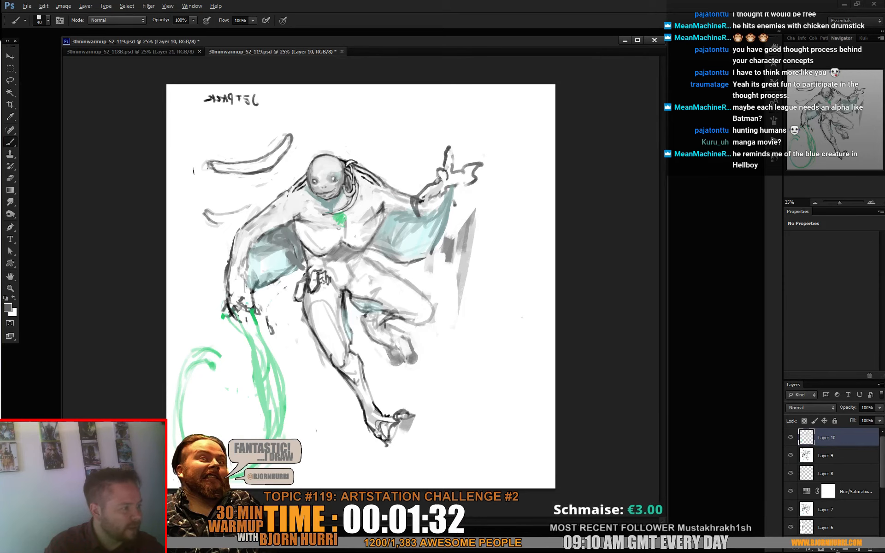
pyautogui.keyDown('alt'); pyautogui.click(475, 177); pyautogui.keyUp('alt')
pyautogui.moveTo(477, 166); pyautogui.dragTo(474, 170)
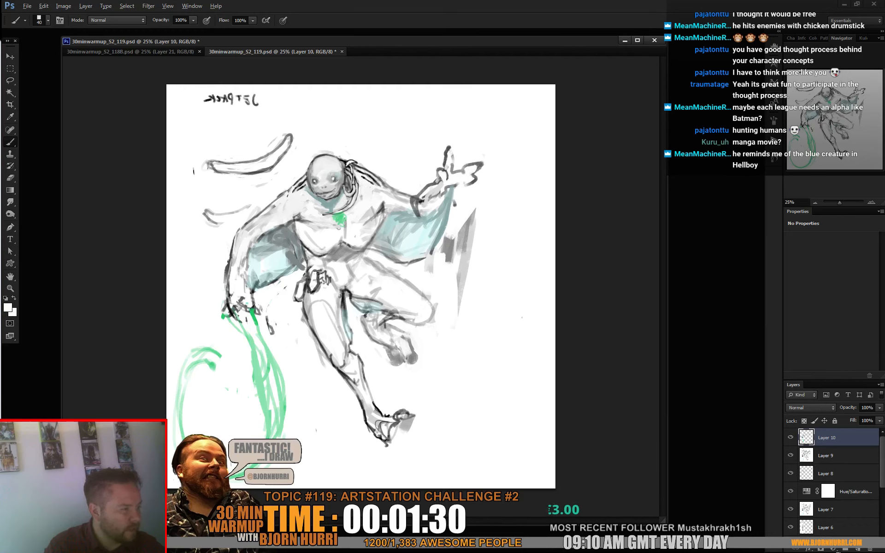
pyautogui.keyDown('alt'); pyautogui.click(475, 181); pyautogui.keyUp('alt')
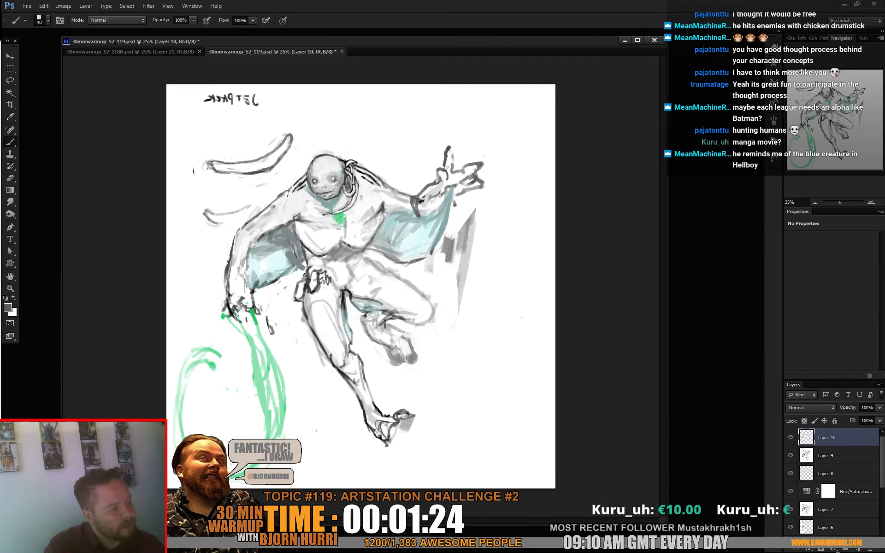
# - Refine the palm, knuckles and finger bases of the raised hand with white and greys sampled from the forearm
pyautogui.keyDown('alt'); pyautogui.click(456, 187); pyautogui.keyUp('alt')
pyautogui.moveTo(441, 201)
pyautogui.mouseDown()
pyautogui.moveTo(455, 193)
pyautogui.moveTo(448, 190)
pyautogui.mouseUp()
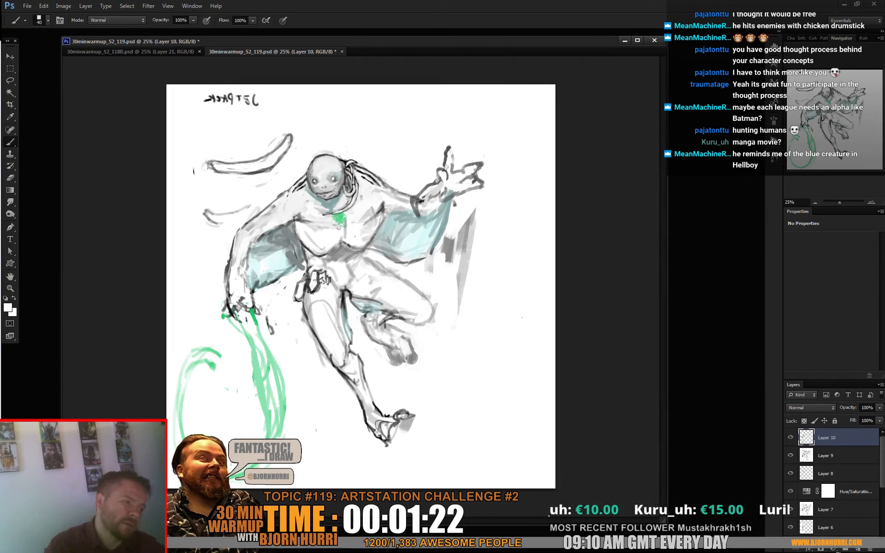
pyautogui.keyDown('alt'); pyautogui.click(417, 204); pyautogui.keyUp('alt')
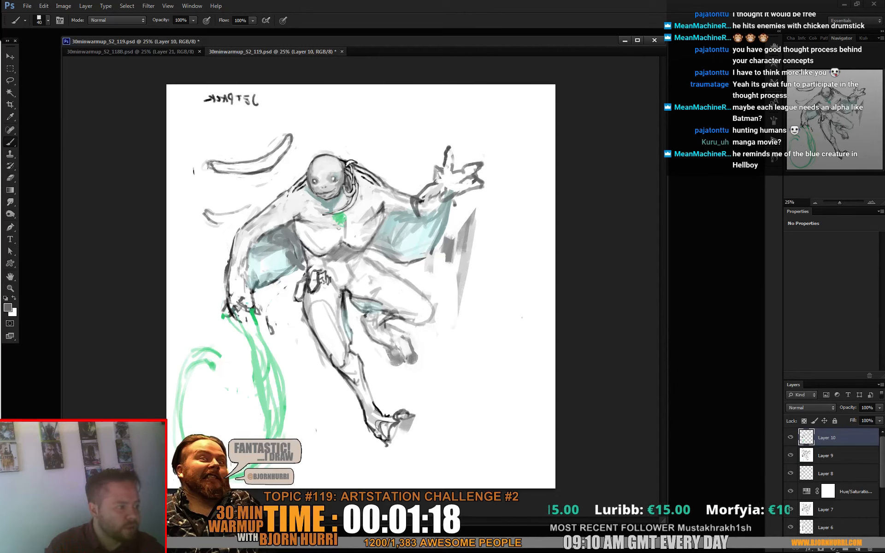
pyautogui.moveTo(454, 190); pyautogui.dragTo(457, 193)
pyautogui.moveTo(444, 185); pyautogui.dragTo(440, 190)
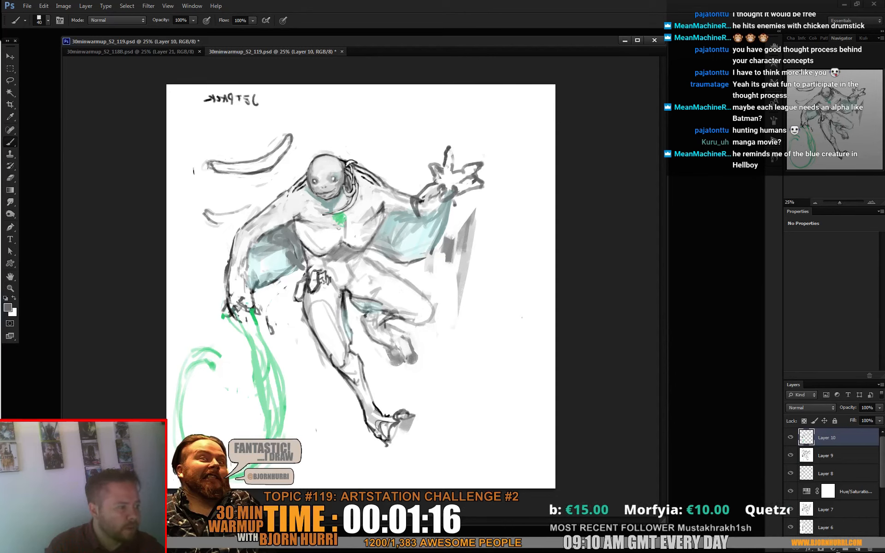
pyautogui.keyDown('alt'); pyautogui.click(417, 204); pyautogui.keyUp('alt')
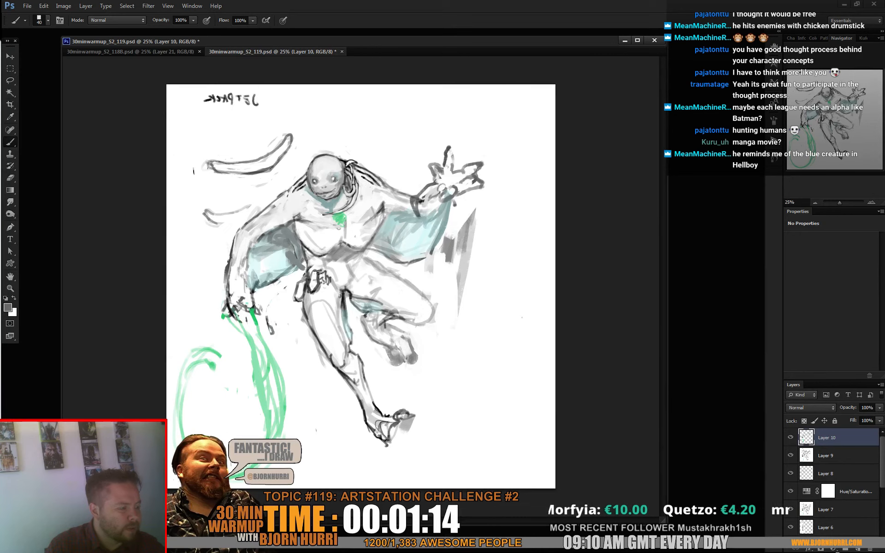
pyautogui.moveTo(445, 170); pyautogui.dragTo(464, 174)
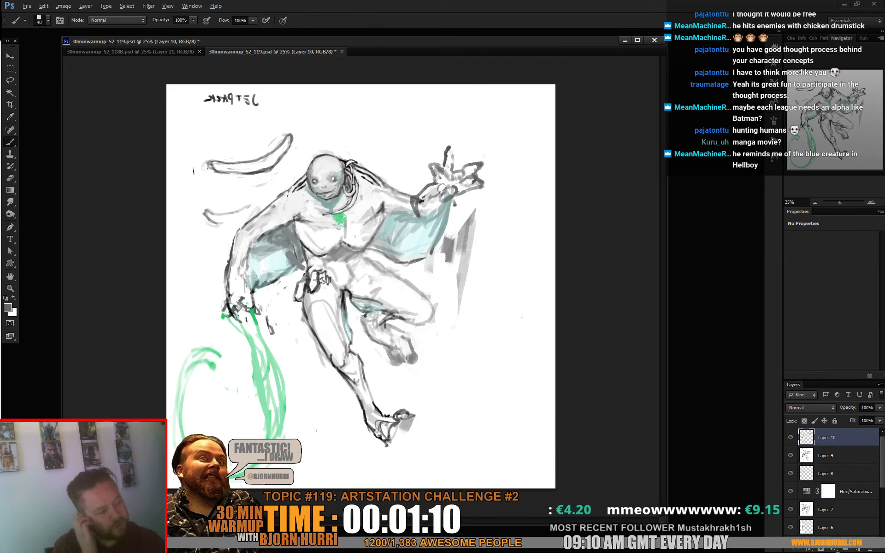
# - Paint out most of the grey shadow streaks below the raised hand in white at 40 px
pyautogui.keyDown('alt'); pyautogui.click(483, 234); pyautogui.keyUp('alt')
pyautogui.moveTo(473, 212); pyautogui.dragTo(462, 277)
pyautogui.moveTo(464, 221)
pyautogui.mouseDown()
pyautogui.moveTo(449, 260)
pyautogui.moveTo(443, 254)
pyautogui.mouseUp()
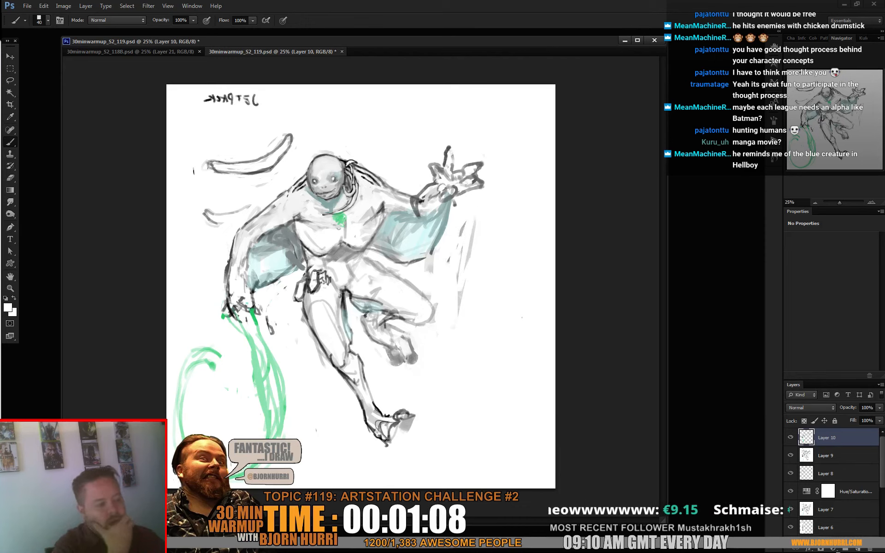
# - Paint a broad grey shadow streak below the raised foot using a larger brush in the default black
pyautogui.rightClick(446, 330)
pyautogui.press('Return')
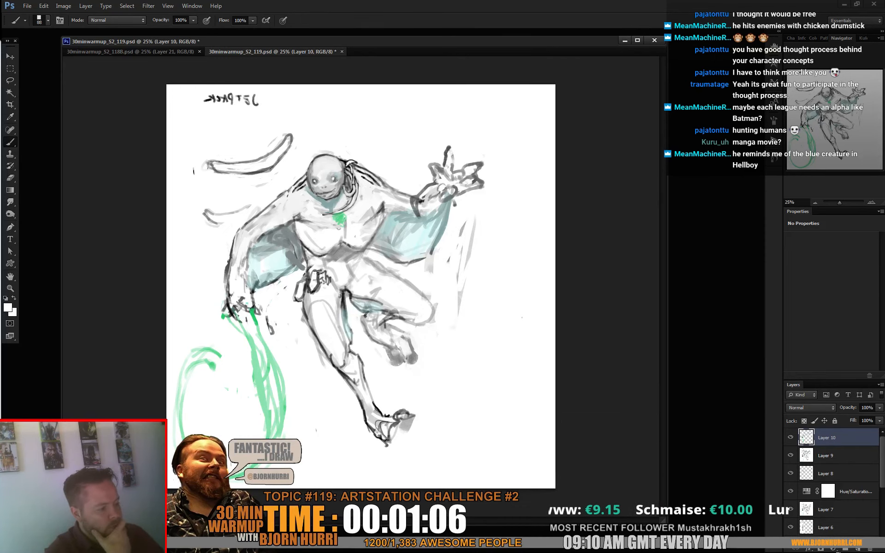
pyautogui.press('d')
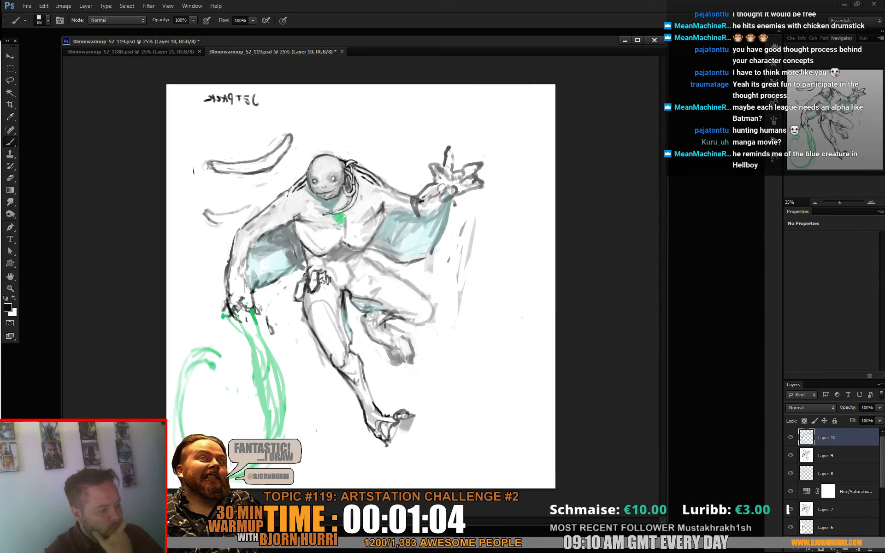
pyautogui.moveTo(430, 345)
pyautogui.mouseDown()
pyautogui.moveTo(418, 385)
pyautogui.moveTo(454, 309)
pyautogui.moveTo(419, 422)
pyautogui.mouseUp()
# - Reinforce the standing foot's outlines and sketch rough ground lines beneath it in black at 45 px
pyautogui.rightClick(463, 349)
pyautogui.moveTo(511, 373); pyautogui.dragTo(497, 373)
pyautogui.press('Return')
pyautogui.moveTo(411, 418); pyautogui.dragTo(389, 455)
pyautogui.click(375, 446)
pyautogui.moveTo(341, 421)
pyautogui.mouseDown()
pyautogui.moveTo(301, 438)
pyautogui.moveTo(363, 436)
pyautogui.mouseUp()
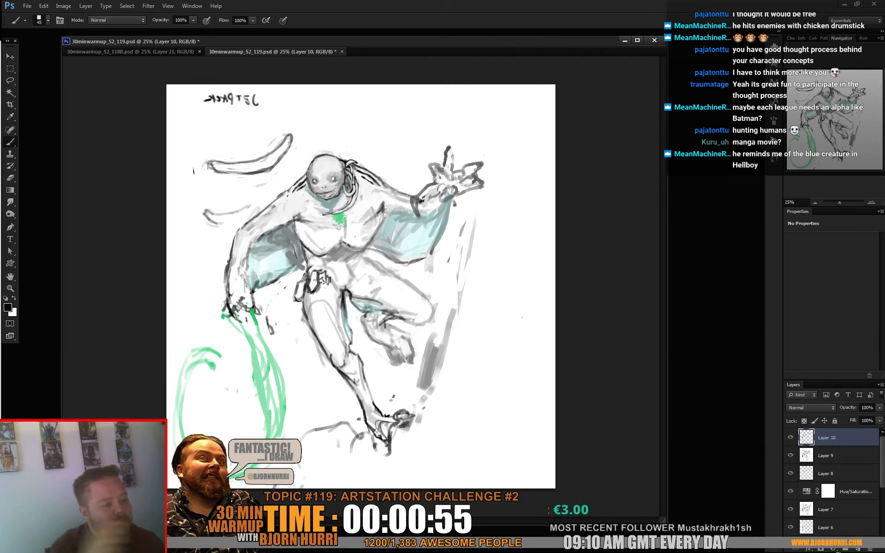
# - Copy the face to a new layer and warp it to reshape the eyes and mouth area
pyautogui.press('l')
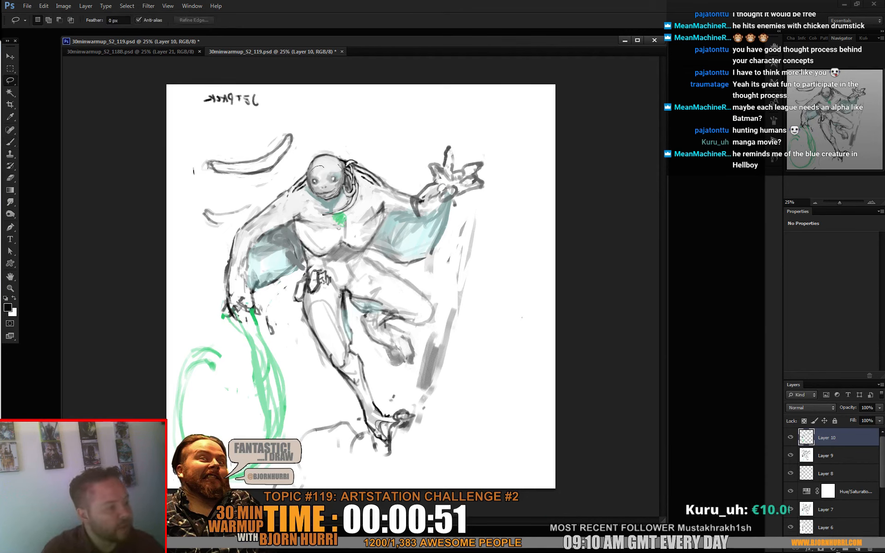
pyautogui.moveTo(324, 168)
pyautogui.mouseDown()
pyautogui.moveTo(339, 164)
pyautogui.moveTo(318, 181)
pyautogui.moveTo(337, 178)
pyautogui.moveTo(337, 191)
pyautogui.moveTo(317, 194)
pyautogui.moveTo(314, 172)
pyautogui.moveTo(346, 175)
pyautogui.moveTo(348, 187)
pyautogui.mouseUp()
pyautogui.hotkey('ctrl', 'j')
pyautogui.hotkey('ctrl', 't')
pyautogui.click(437, 20)
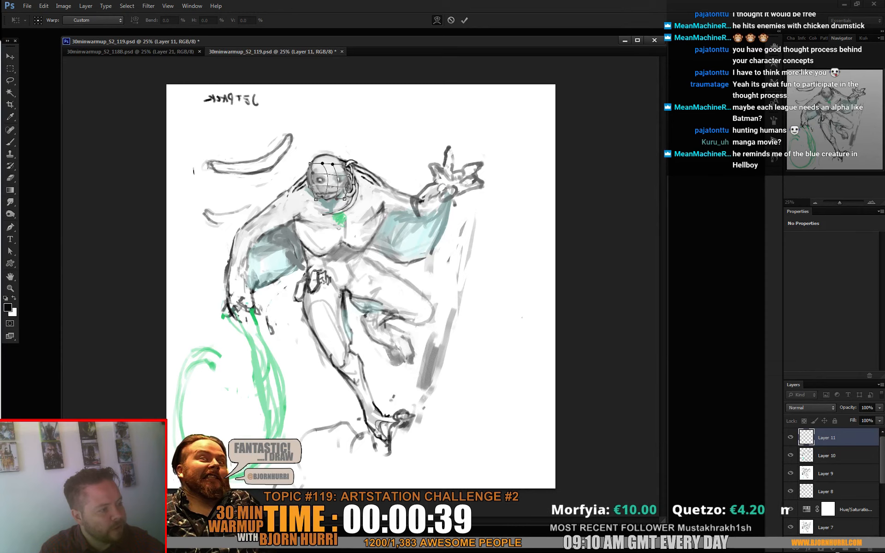
pyautogui.press('Return')
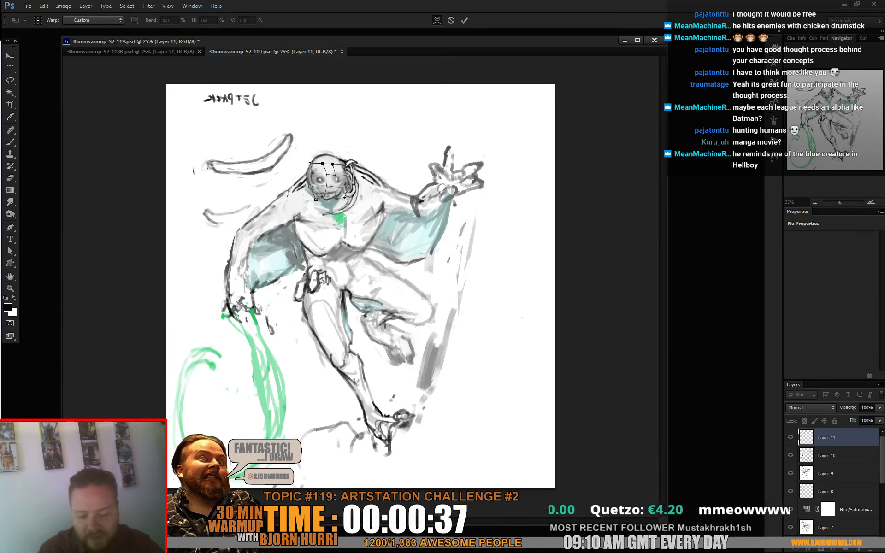
# - Blend the warped face into the head with light and dark greys sampled from it, at 45 px
pyautogui.press('l')
pyautogui.press('e')
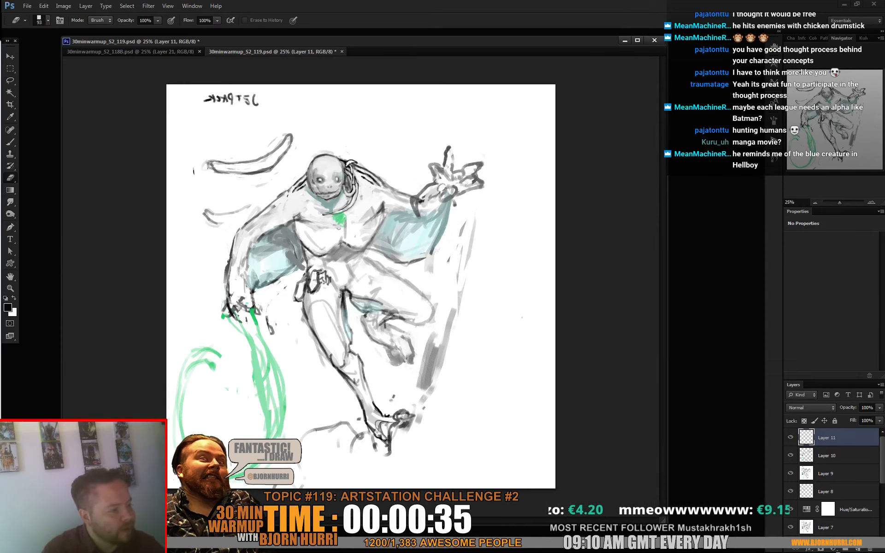
pyautogui.press('b')
pyautogui.keyDown('alt'); pyautogui.click(316, 165); pyautogui.keyUp('alt')
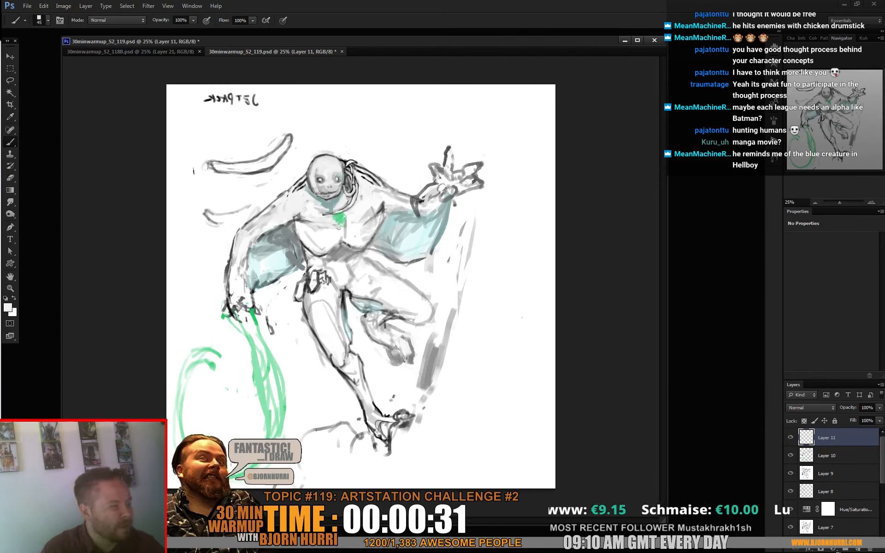
pyautogui.keyDown('alt'); pyautogui.click(316, 173); pyautogui.keyUp('alt')
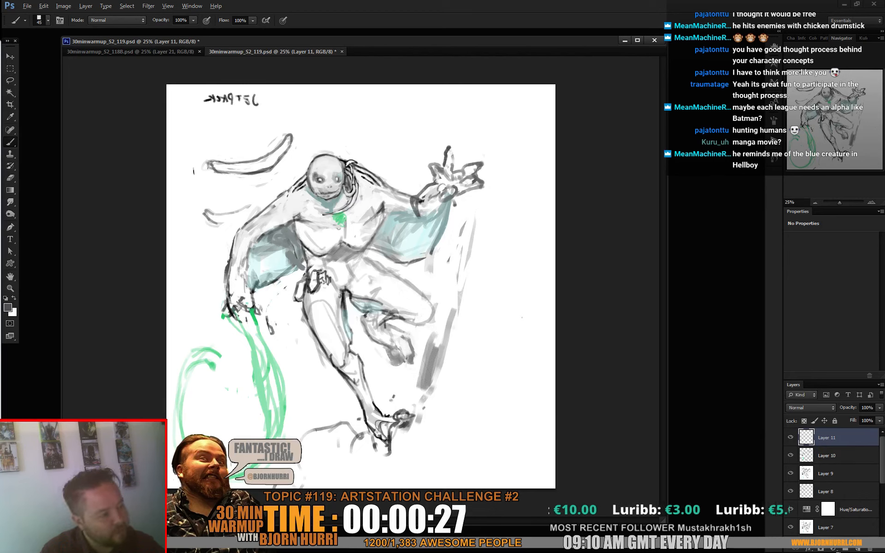
pyautogui.keyDown('alt'); pyautogui.click(336, 179); pyautogui.keyUp('alt')
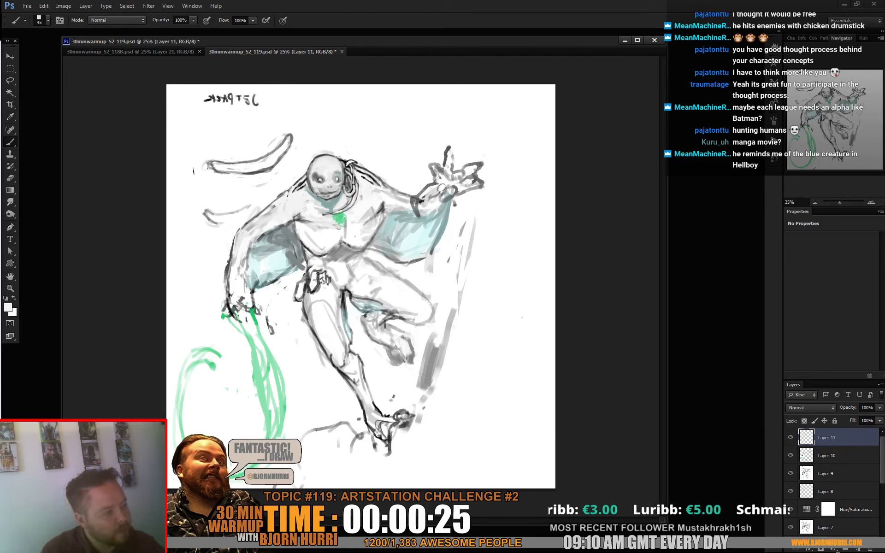
# - Touch up the head's outline and face with black and sampled greys, using small brushes of 17 px and 23 px
pyautogui.rightClick(339, 173)
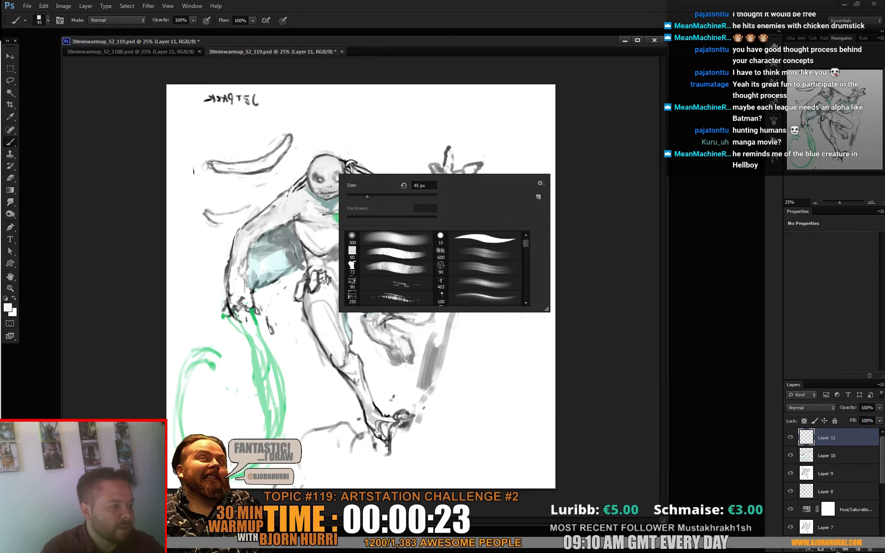
pyautogui.doubleClick(356, 251)
pyautogui.keyDown('alt'); pyautogui.click(346, 161); pyautogui.keyUp('alt')
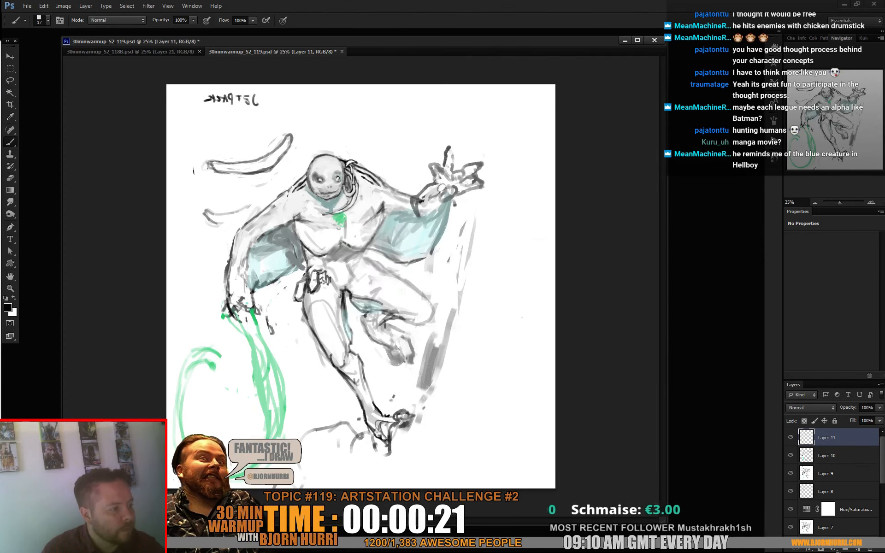
pyautogui.rightClick(356, 173)
pyautogui.click(372, 263)
pyautogui.keyDown('alt'); pyautogui.click(318, 172); pyautogui.keyUp('alt')
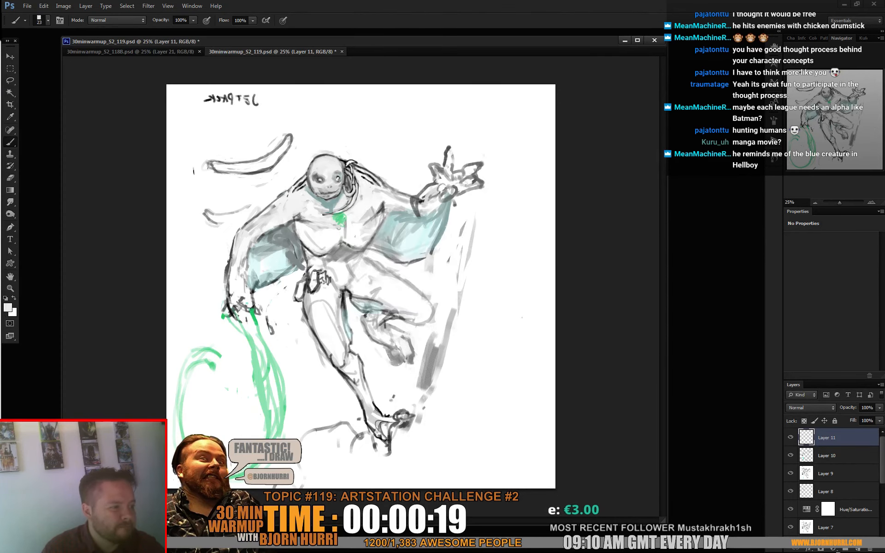
pyautogui.keyDown('alt'); pyautogui.click(312, 169); pyautogui.keyUp('alt')
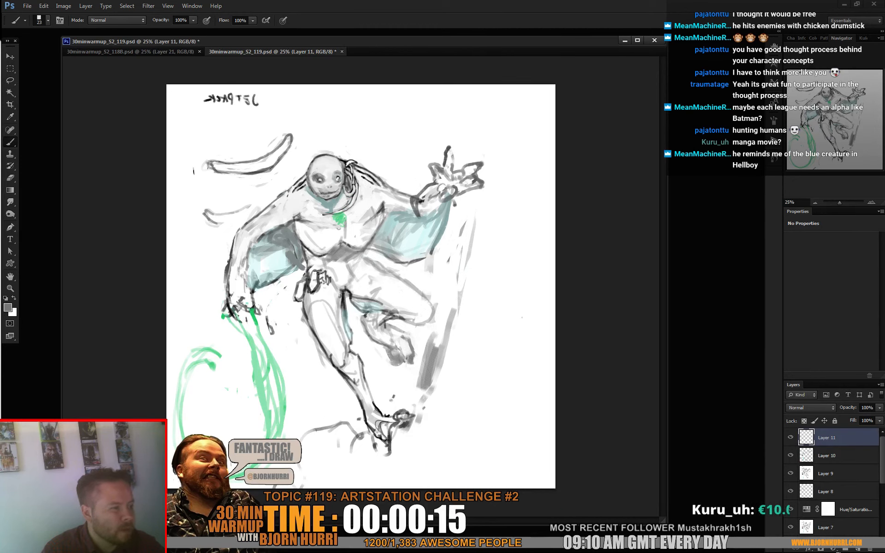
pyautogui.keyDown('alt'); pyautogui.click(301, 184); pyautogui.keyUp('alt')
# - Paint out the loose curved strokes beside the head in white with a 152 px brush
pyautogui.keyDown('alt'); pyautogui.click(286, 163); pyautogui.keyUp('alt')
pyautogui.rightClick(286, 164)
pyautogui.click(320, 186)
pyautogui.moveTo(293, 146)
pyautogui.mouseDown()
pyautogui.moveTo(267, 168)
pyautogui.moveTo(272, 146)
pyautogui.moveTo(256, 164)
pyautogui.moveTo(214, 168)
pyautogui.moveTo(211, 213)
pyautogui.mouseUp()
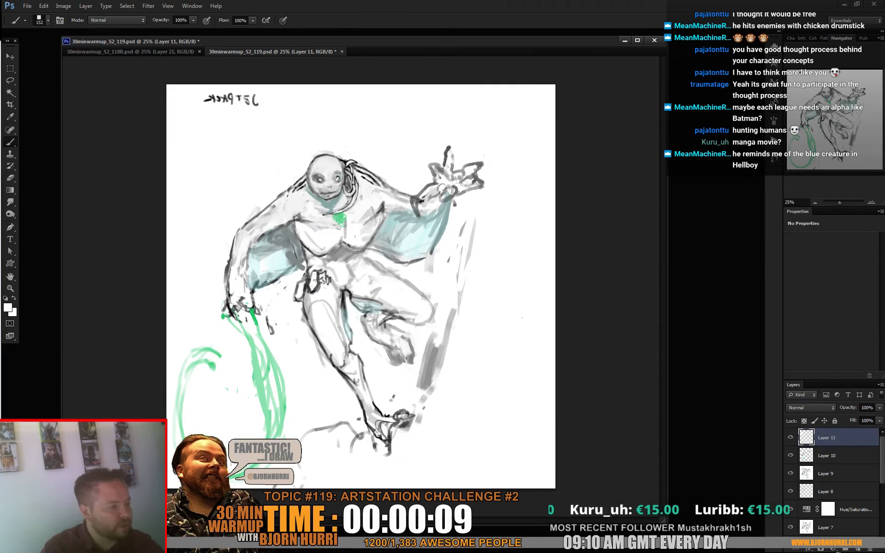
# - Copy the merged head to a new layer and shift it slightly down toward the raised arm
pyautogui.press('l')
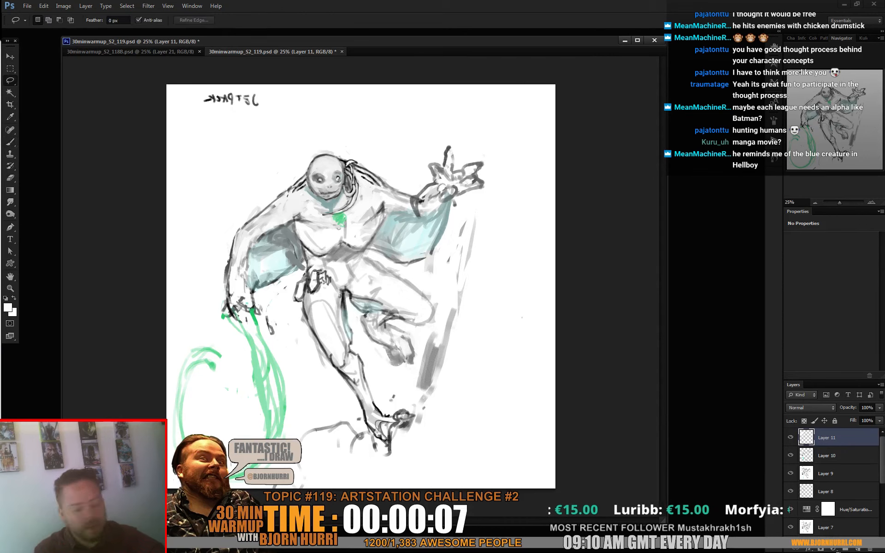
pyautogui.moveTo(320, 145)
pyautogui.mouseDown()
pyautogui.moveTo(308, 162)
pyautogui.moveTo(318, 215)
pyautogui.moveTo(363, 182)
pyautogui.moveTo(339, 186)
pyautogui.mouseUp()
pyautogui.hotkey('ctrl', 'shift', 'c')
pyautogui.hotkey('ctrl', 'v')
pyautogui.press('v')
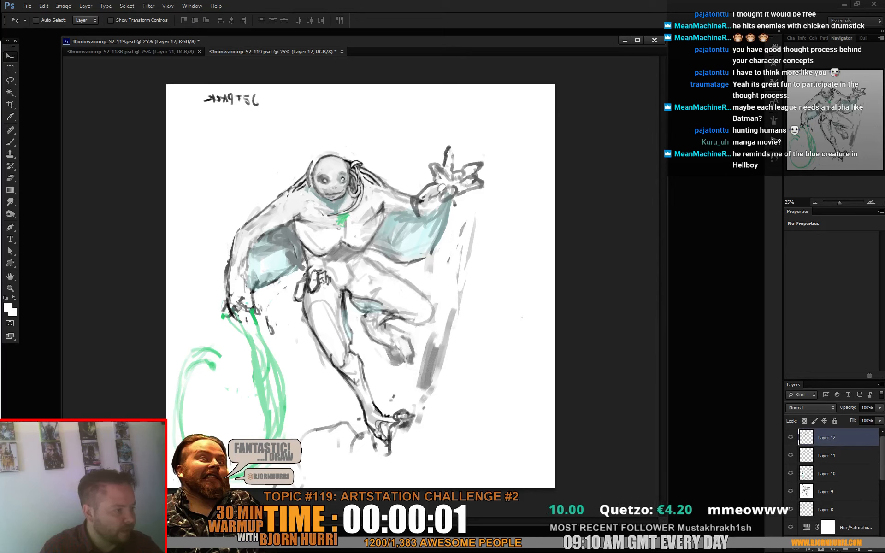
pyautogui.press('b')
pyautogui.press('v')
pyautogui.moveTo(334, 184); pyautogui.dragTo(341, 190)
# - Cover the old head's leftover outline and blend the moved head into the shoulder with a 30 px brush
pyautogui.press('b')
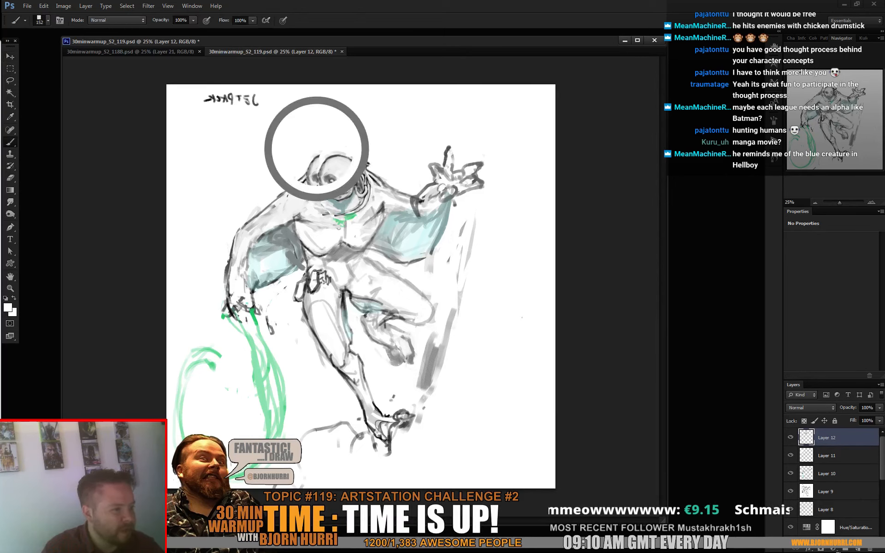
pyautogui.rightClick(341, 163)
pyautogui.click(358, 185)
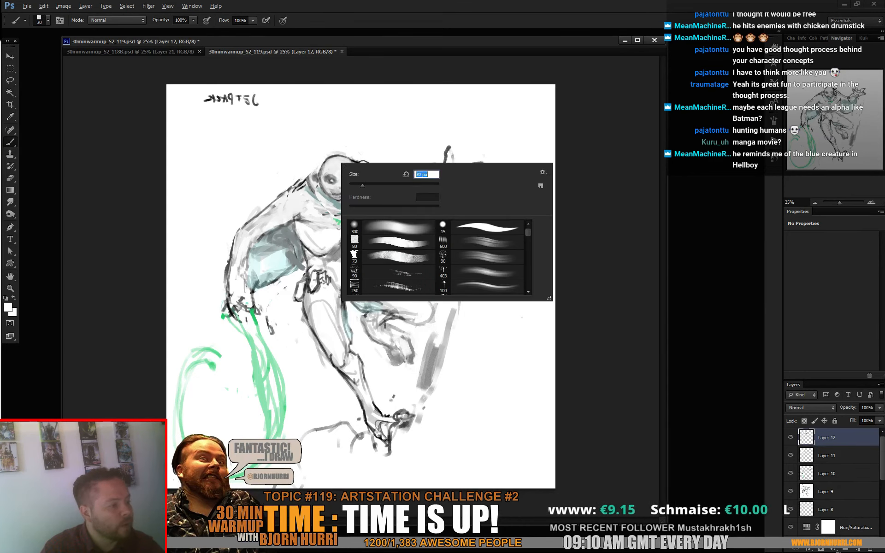
pyautogui.keyDown('alt'); pyautogui.click(305, 189); pyautogui.keyUp('alt')
pyautogui.moveTo(317, 171); pyautogui.dragTo(315, 187)
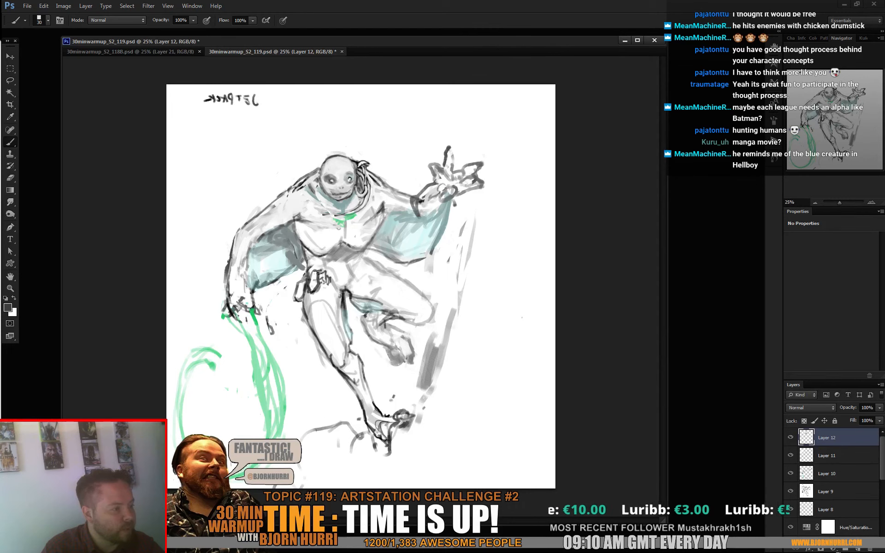
pyautogui.keyDown('alt'); pyautogui.click(307, 197); pyautogui.keyUp('alt')
pyautogui.keyDown('alt'); pyautogui.click(322, 193); pyautogui.keyUp('alt')
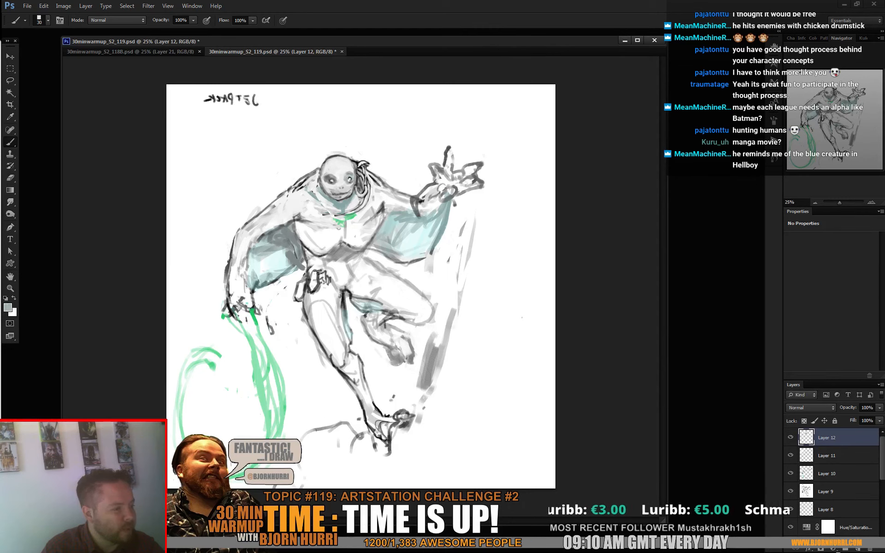
# - Redraw the shoulder lines beside the head in black and clean up the neck and upper chest marks
pyautogui.keyDown('alt'); pyautogui.click(301, 183); pyautogui.keyUp('alt')
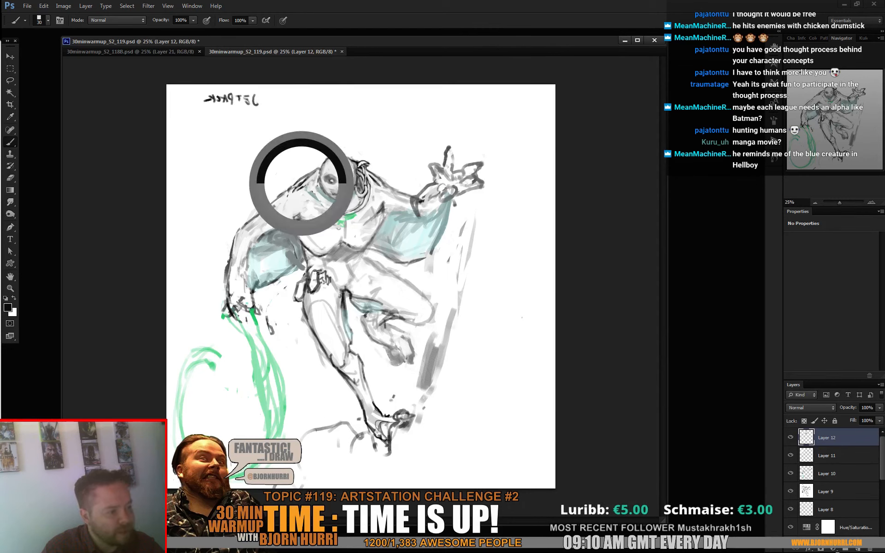
pyautogui.moveTo(302, 176); pyautogui.dragTo(287, 189)
pyautogui.keyDown('alt'); pyautogui.click(372, 167); pyautogui.keyUp('alt')
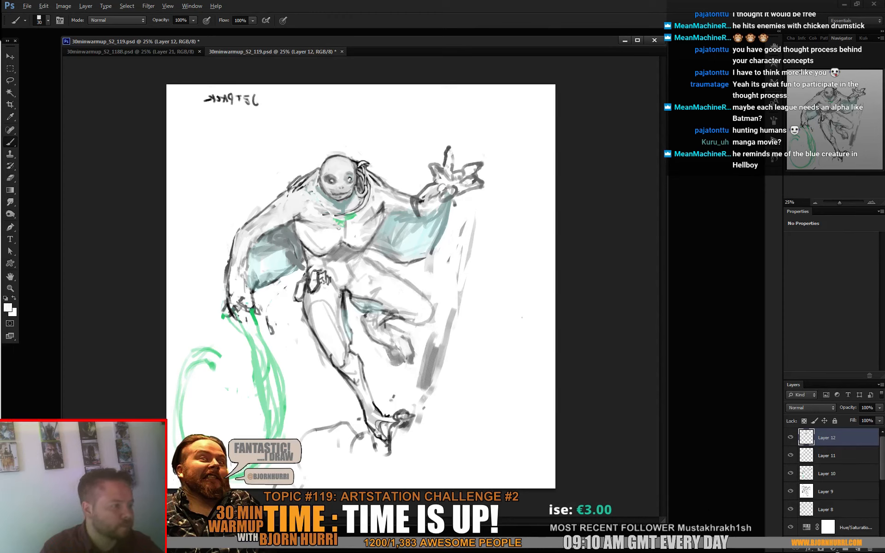
pyautogui.keyDown('alt'); pyautogui.click(340, 208); pyautogui.keyUp('alt')
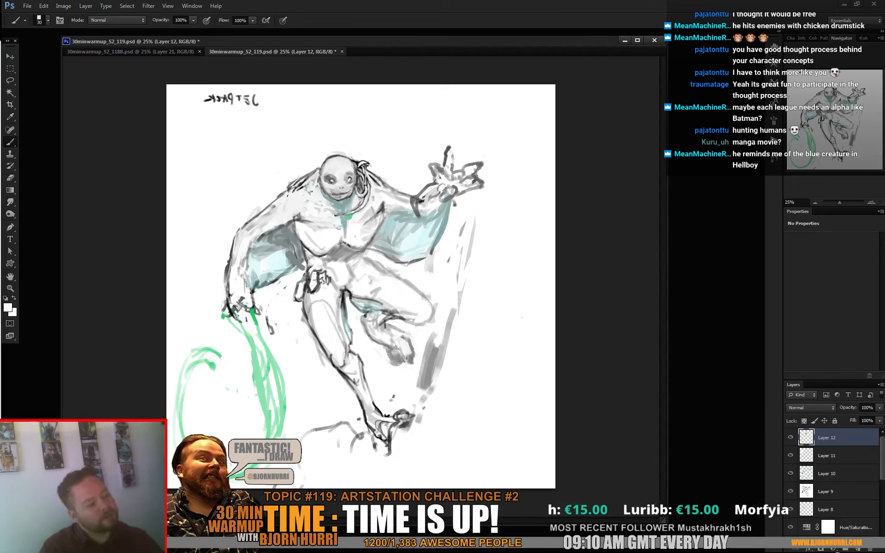
# - Shade the chest near the armpit and the underside of the raised arm in dark grey with a larger brush
pyautogui.rightClick(354, 250)
pyautogui.click(403, 275)
pyautogui.keyDown('alt'); pyautogui.click(305, 247); pyautogui.keyUp('alt')
pyautogui.moveTo(296, 229)
pyautogui.mouseDown()
pyautogui.moveTo(302, 240)
pyautogui.moveTo(314, 237)
pyautogui.moveTo(296, 217)
pyautogui.moveTo(280, 221)
pyautogui.moveTo(309, 215)
pyautogui.mouseUp()
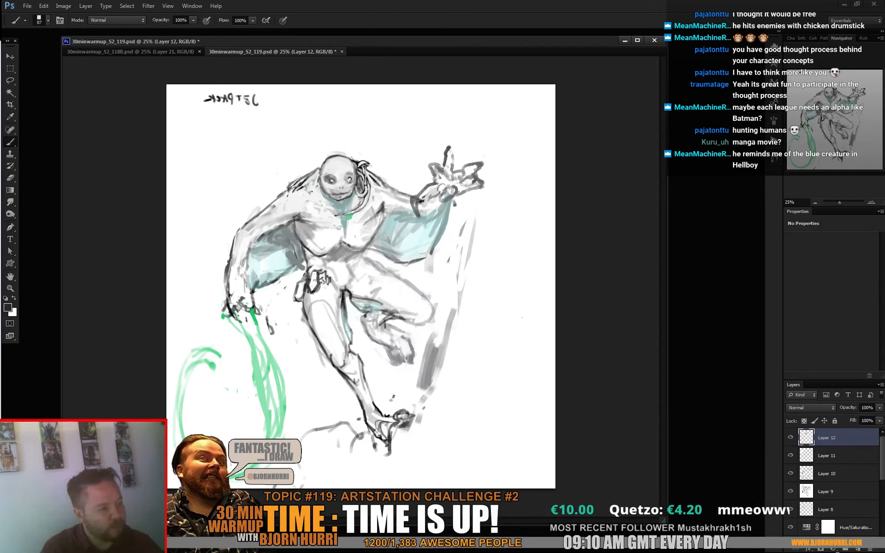
pyautogui.moveTo(386, 198)
pyautogui.mouseDown()
pyautogui.moveTo(392, 215)
pyautogui.moveTo(422, 203)
pyautogui.moveTo(423, 216)
pyautogui.moveTo(436, 183)
pyautogui.moveTo(447, 199)
pyautogui.mouseUp()
pyautogui.keyDown('alt'); pyautogui.click(431, 203); pyautogui.keyUp('alt')
pyautogui.keyDown('alt'); pyautogui.click(419, 201); pyautogui.keyUp('alt')
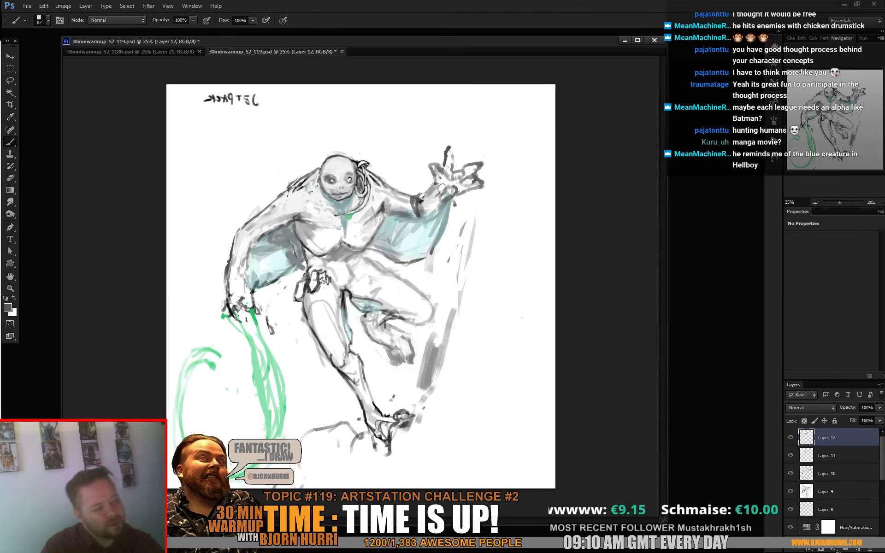
# - Shade the standing leg's thigh and knee with sampled tones using a 29 px brush
pyautogui.moveTo(340, 358); pyautogui.dragTo(344, 361)
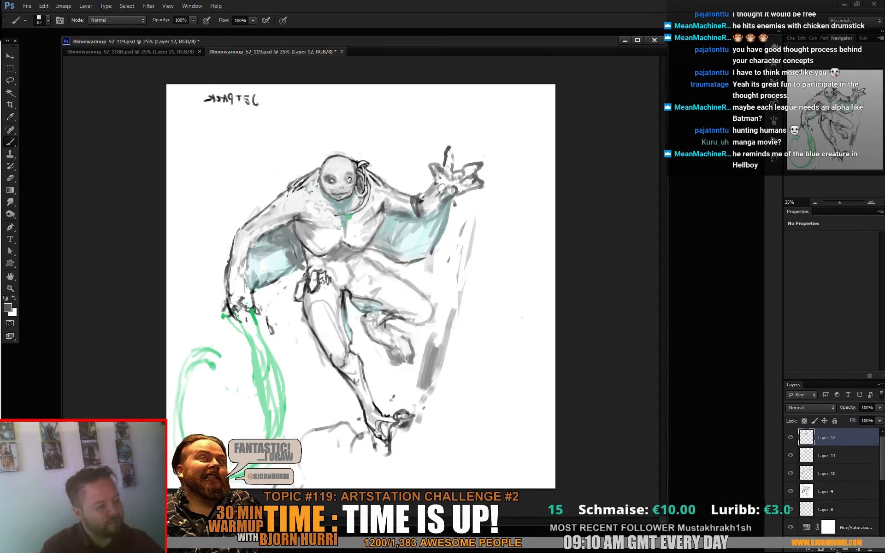
pyautogui.rightClick(356, 305)
pyautogui.click(382, 328)
pyautogui.keyDown('alt'); pyautogui.click(345, 313); pyautogui.keyUp('alt')
pyautogui.keyDown('alt'); pyautogui.click(344, 313); pyautogui.keyUp('alt')
pyautogui.moveTo(344, 299)
pyautogui.mouseDown()
pyautogui.moveTo(331, 351)
pyautogui.moveTo(338, 351)
pyautogui.moveTo(323, 320)
pyautogui.mouseUp()
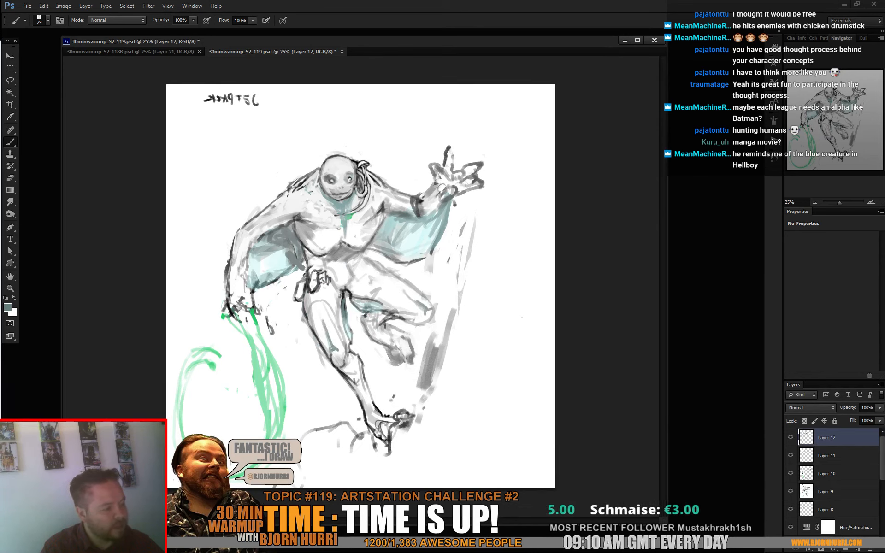
# - Rework the pale streaks below the outstretched hand in light grey and white, and save the document
pyautogui.keyDown('alt'); pyautogui.click(468, 230); pyautogui.keyUp('alt')
pyautogui.moveTo(474, 199); pyautogui.dragTo(441, 272)
pyautogui.moveTo(447, 254)
pyautogui.mouseDown()
pyautogui.moveTo(428, 278)
pyautogui.moveTo(428, 269)
pyautogui.mouseUp()
pyautogui.keyDown('alt'); pyautogui.click(451, 226); pyautogui.keyUp('alt')
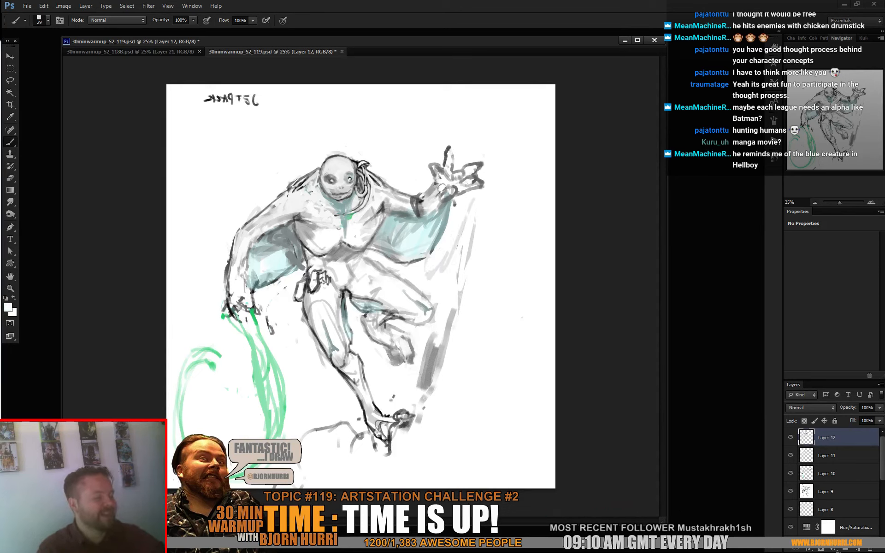
pyautogui.hotkey('ctrl', 's')
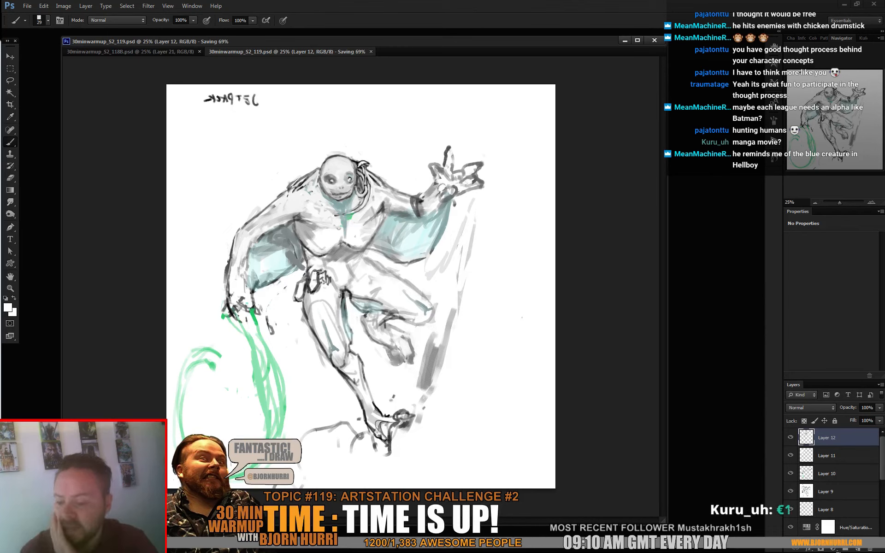